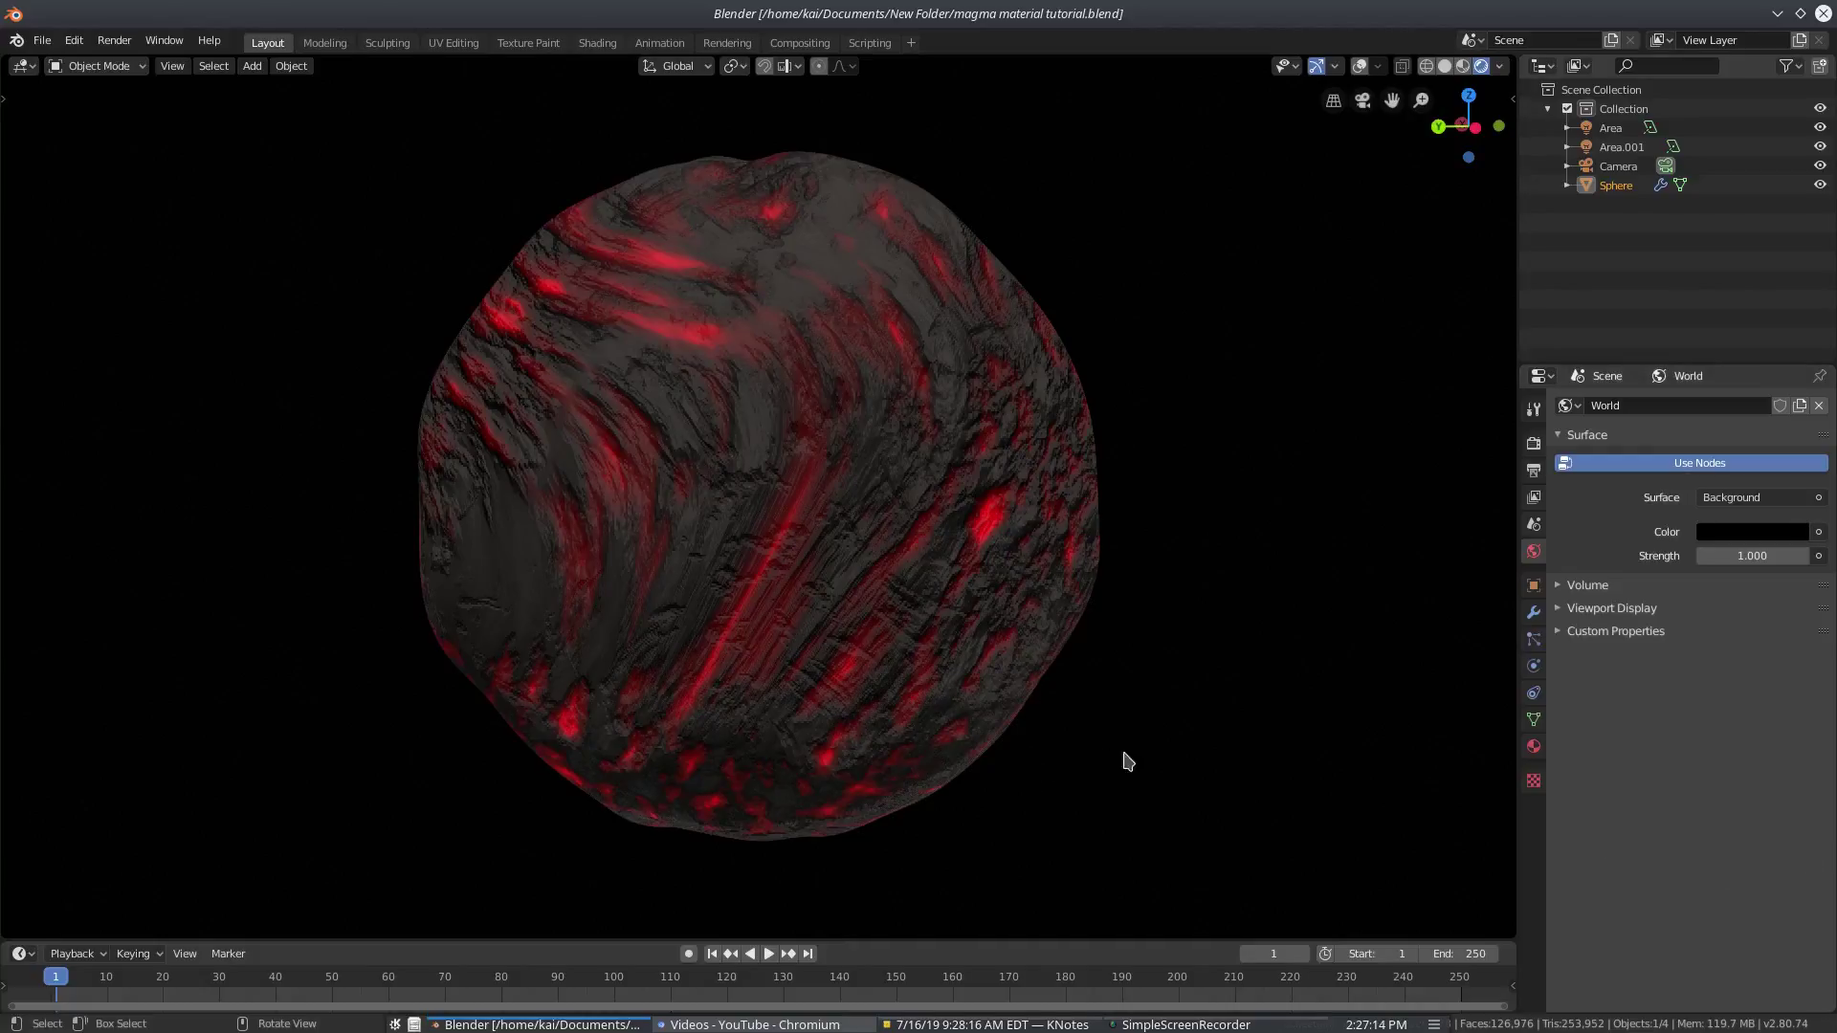
Split the 3D viewport vertically, switch the new area to the Shader Editor, and hide its sidebar to show the material's nodes
middle_click_drag(1127, 759, 790, 681)
middle_click_drag(1041, 685, 1200, 696)
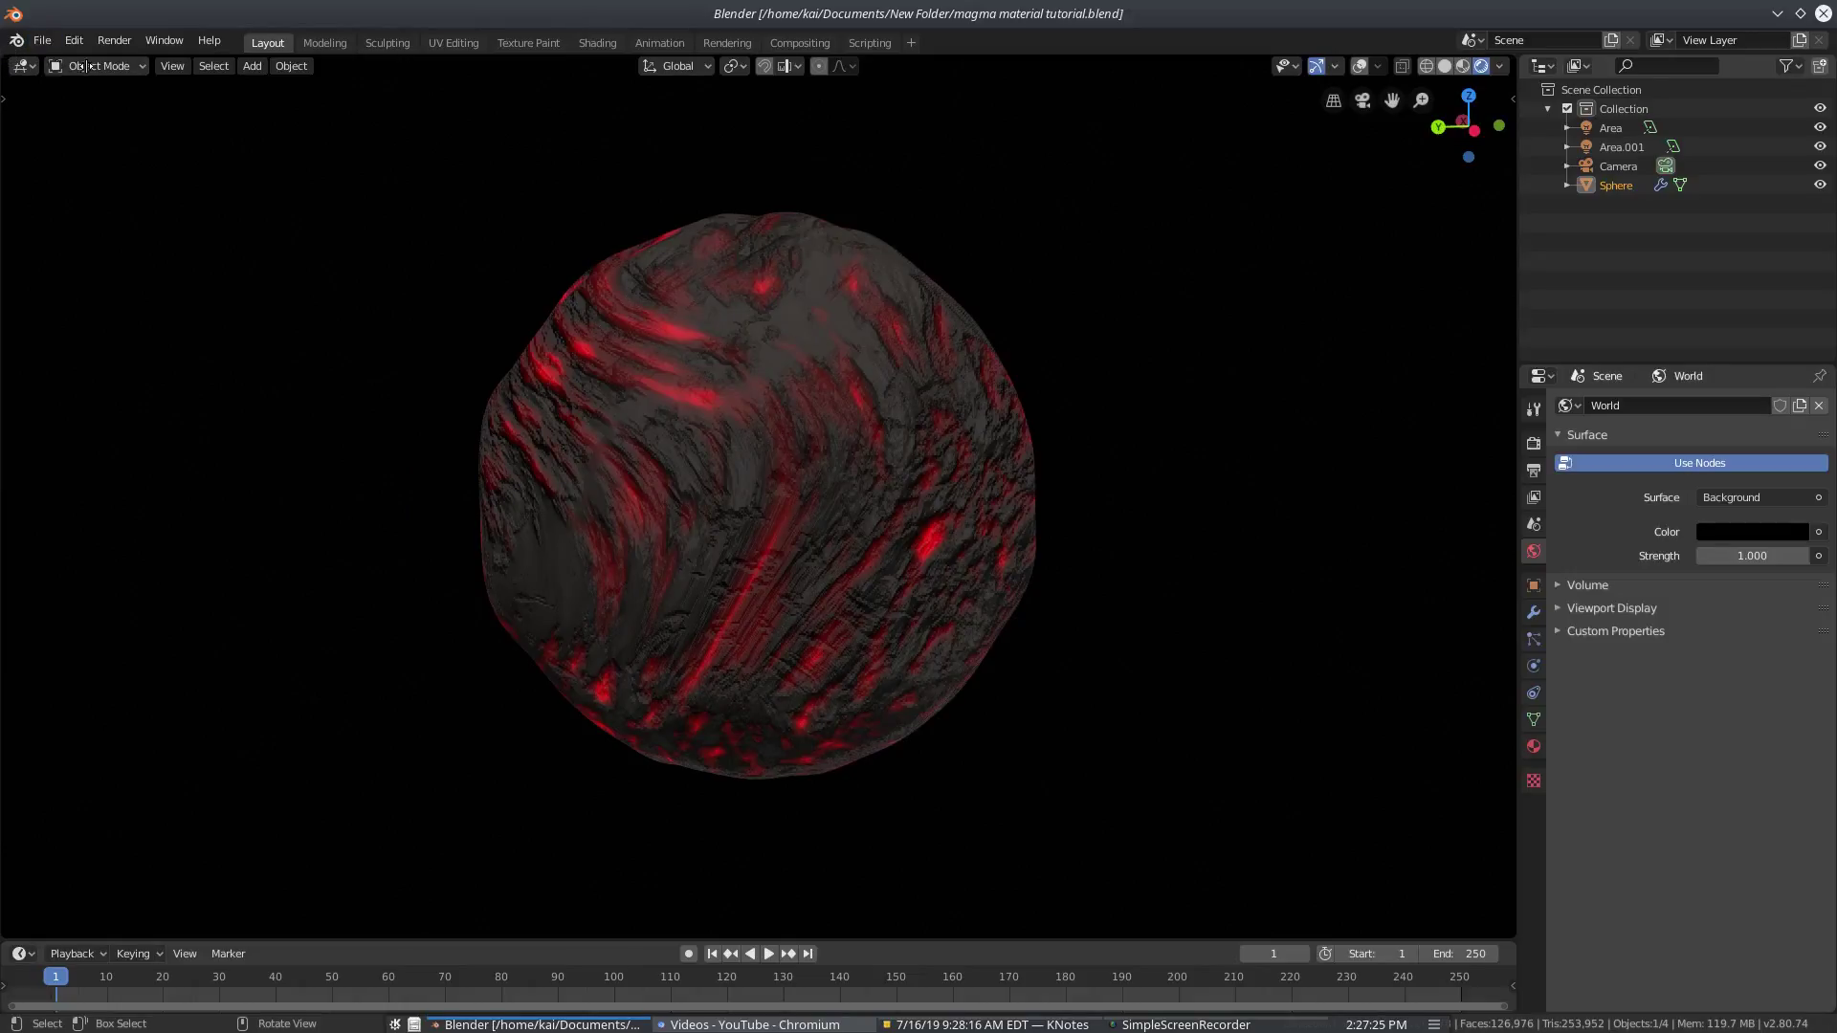
left_click_drag(4, 59, 790, 69)
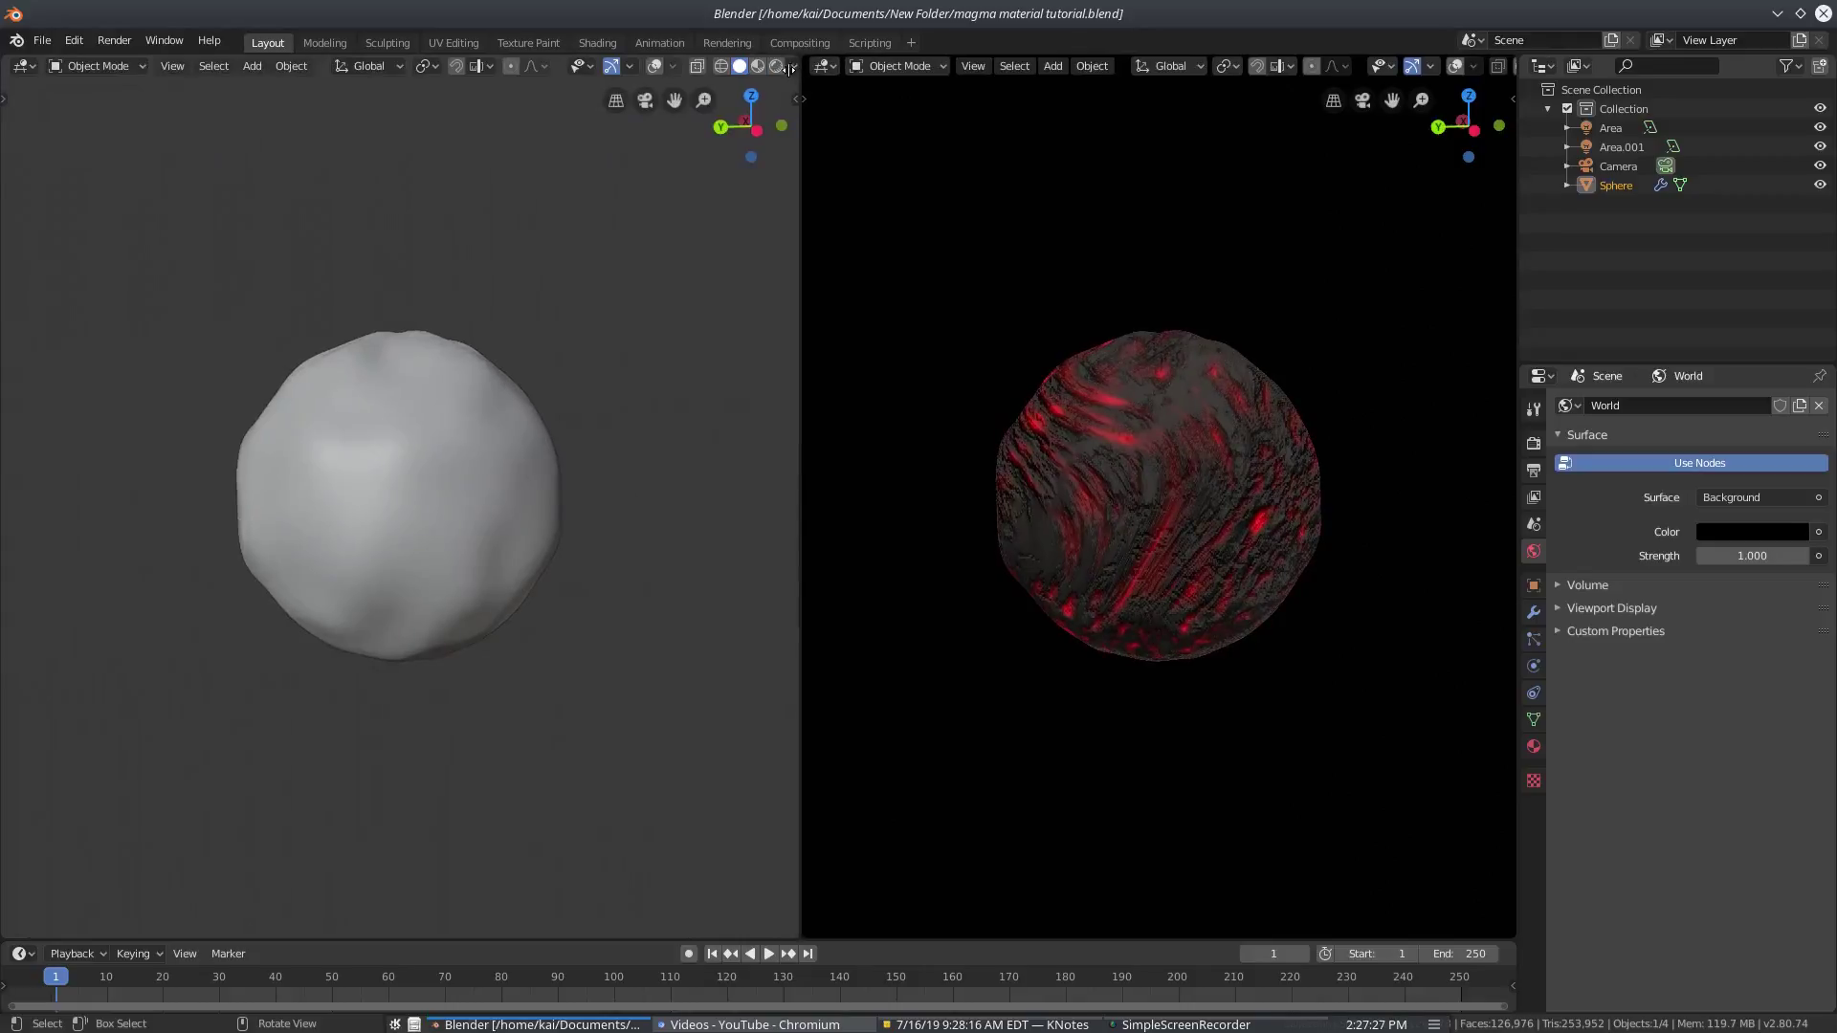
left_click(24, 66)
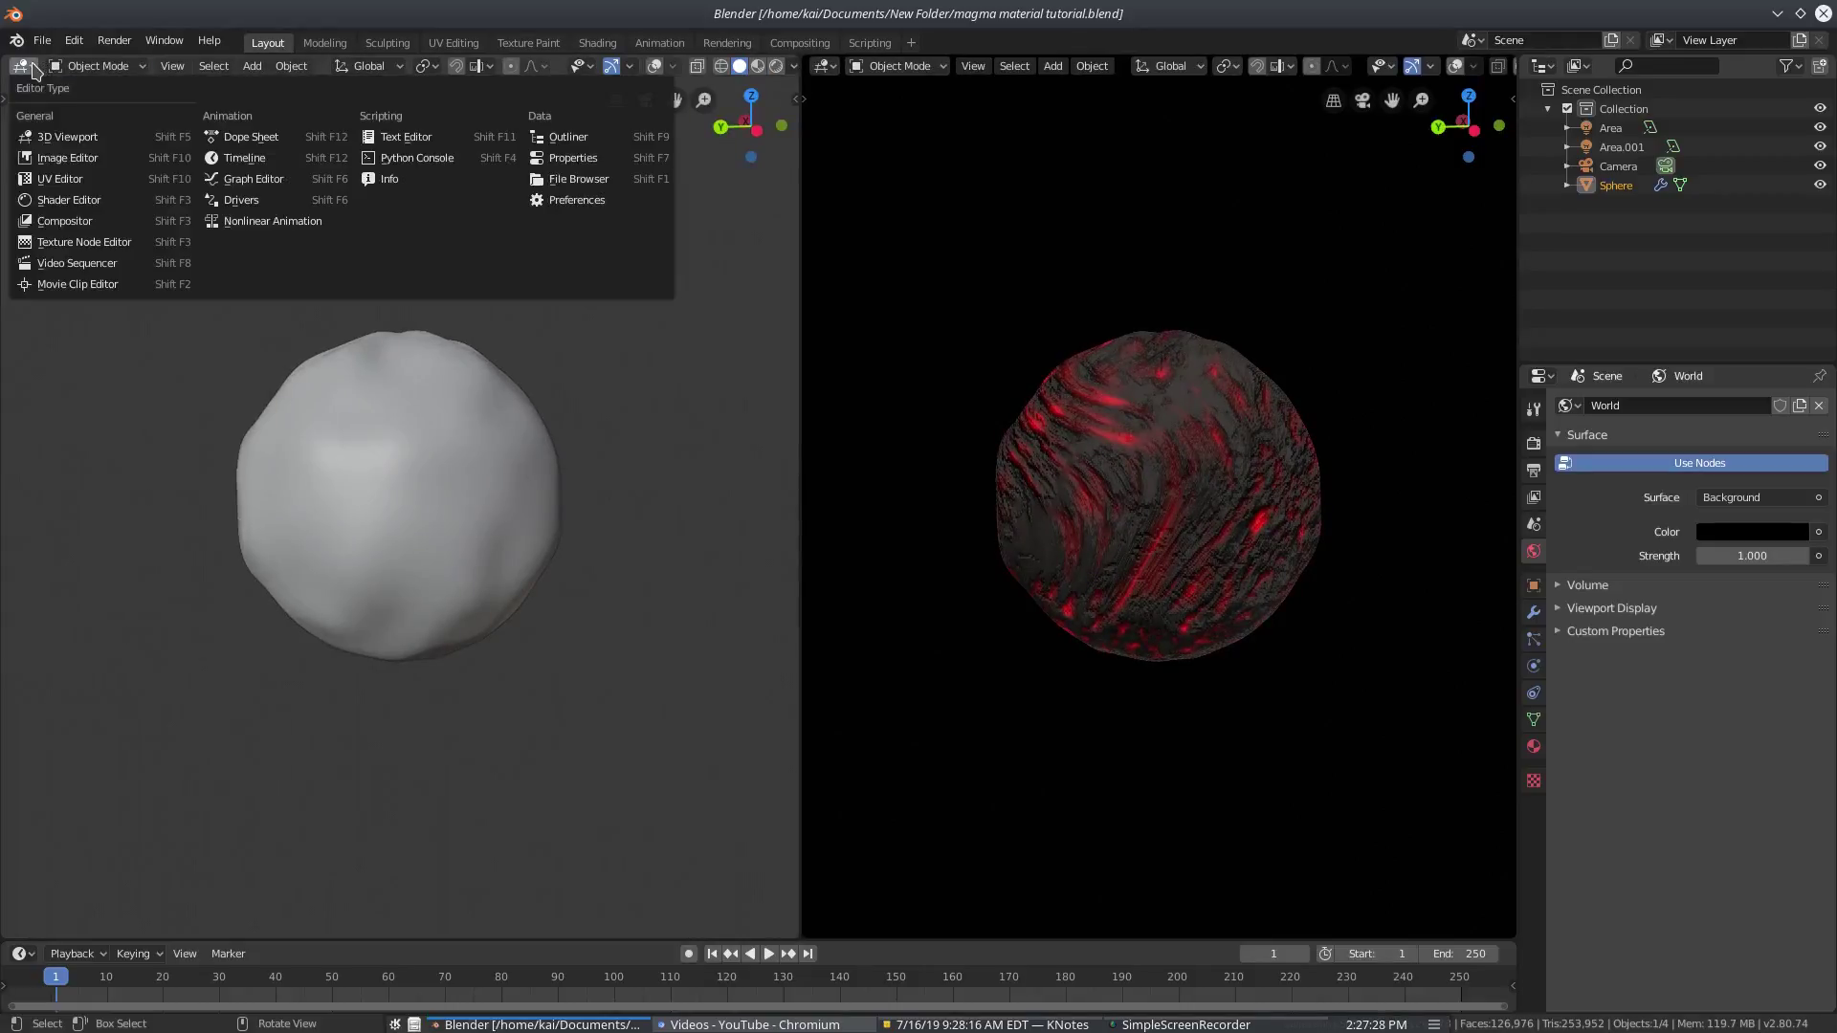
left_click(69, 200)
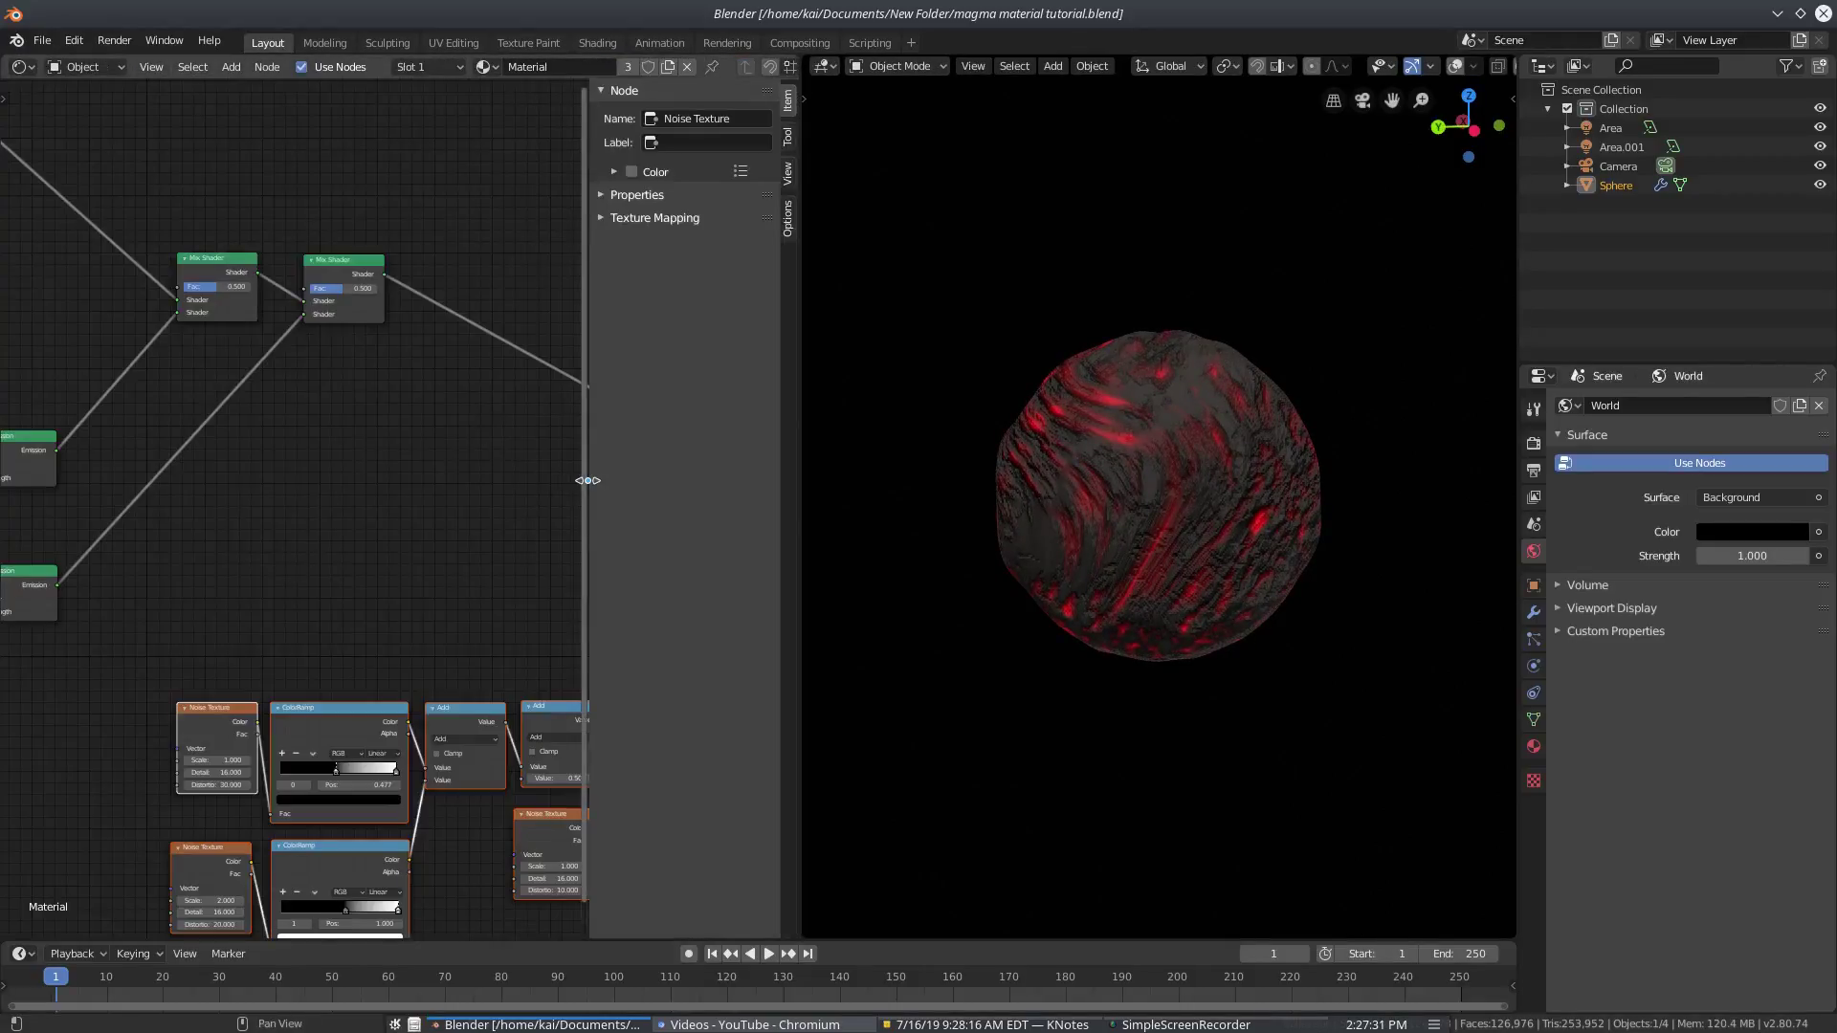
left_click_drag(587, 480, 1039, 482)
key("Home")
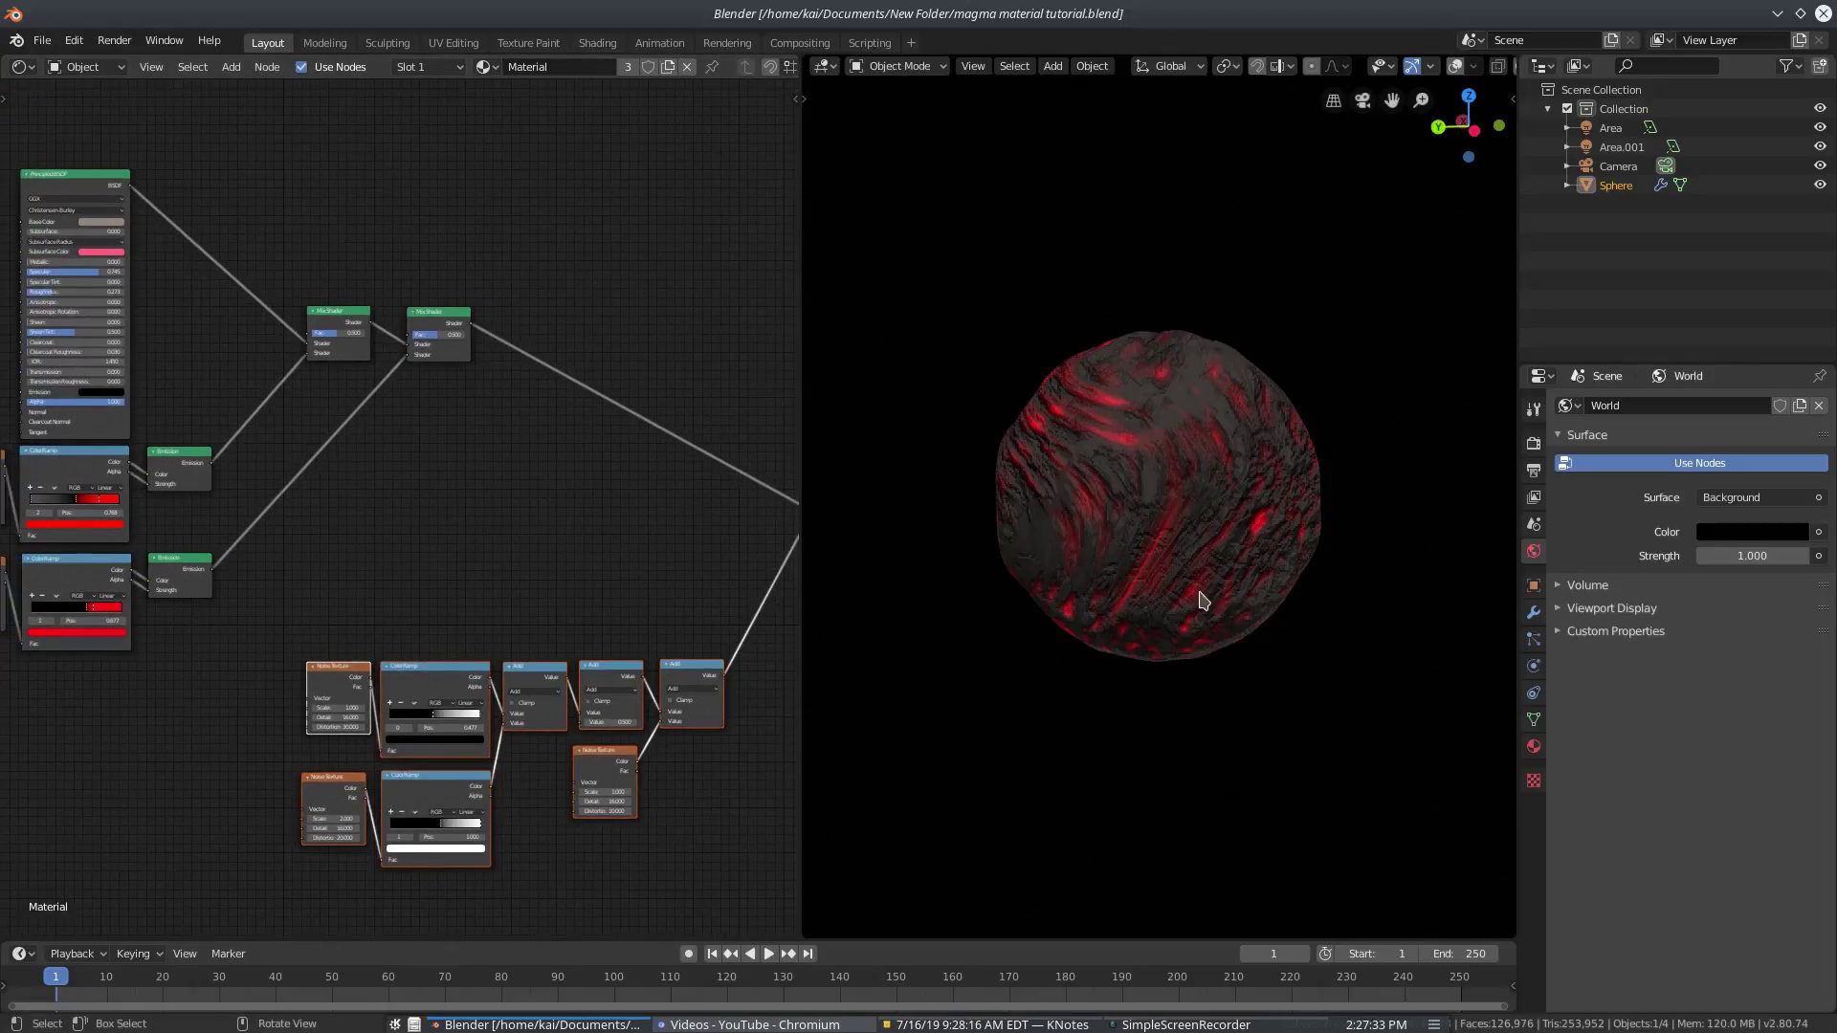
Examine the magma surface on the sphere and the material's node tree up to the Material Output
scroll(1204, 599, "up", 4)
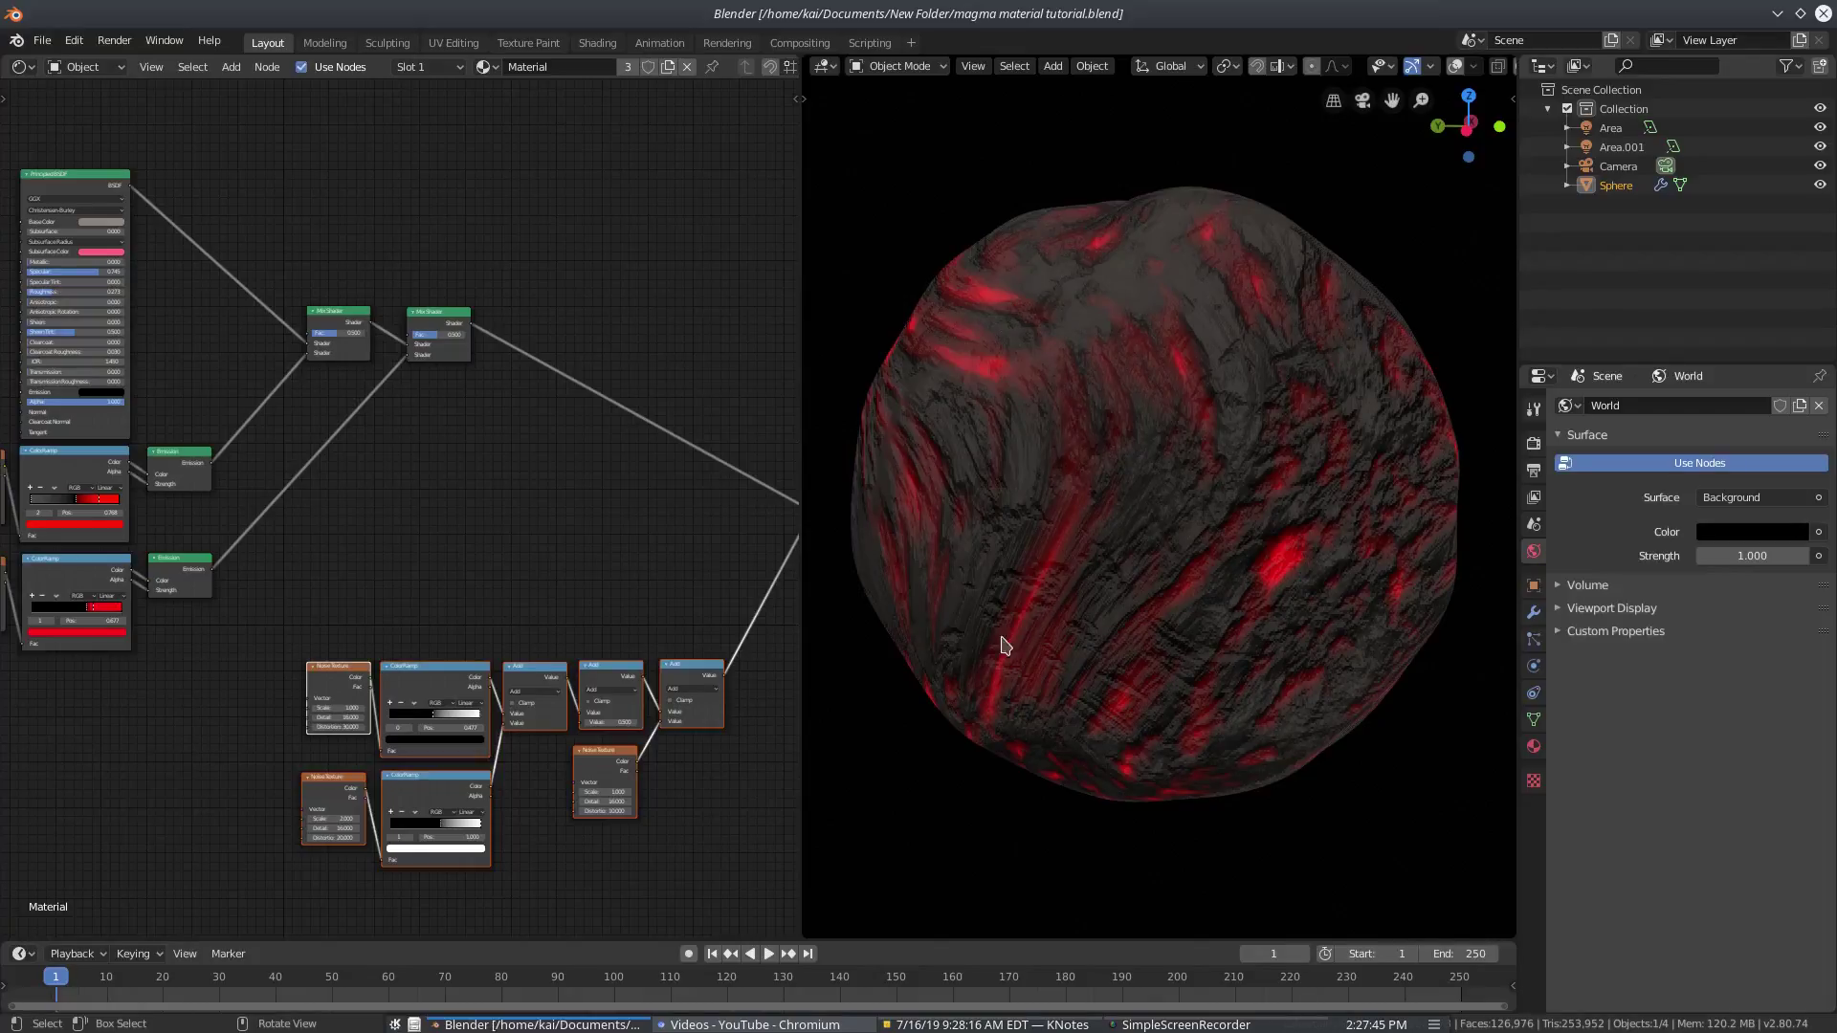
middle_click_drag(462, 536, 739, 562)
scroll(433, 442, "up", 3)
middle_click_drag(432, 442, 406, 465)
scroll(353, 377, "down", 4)
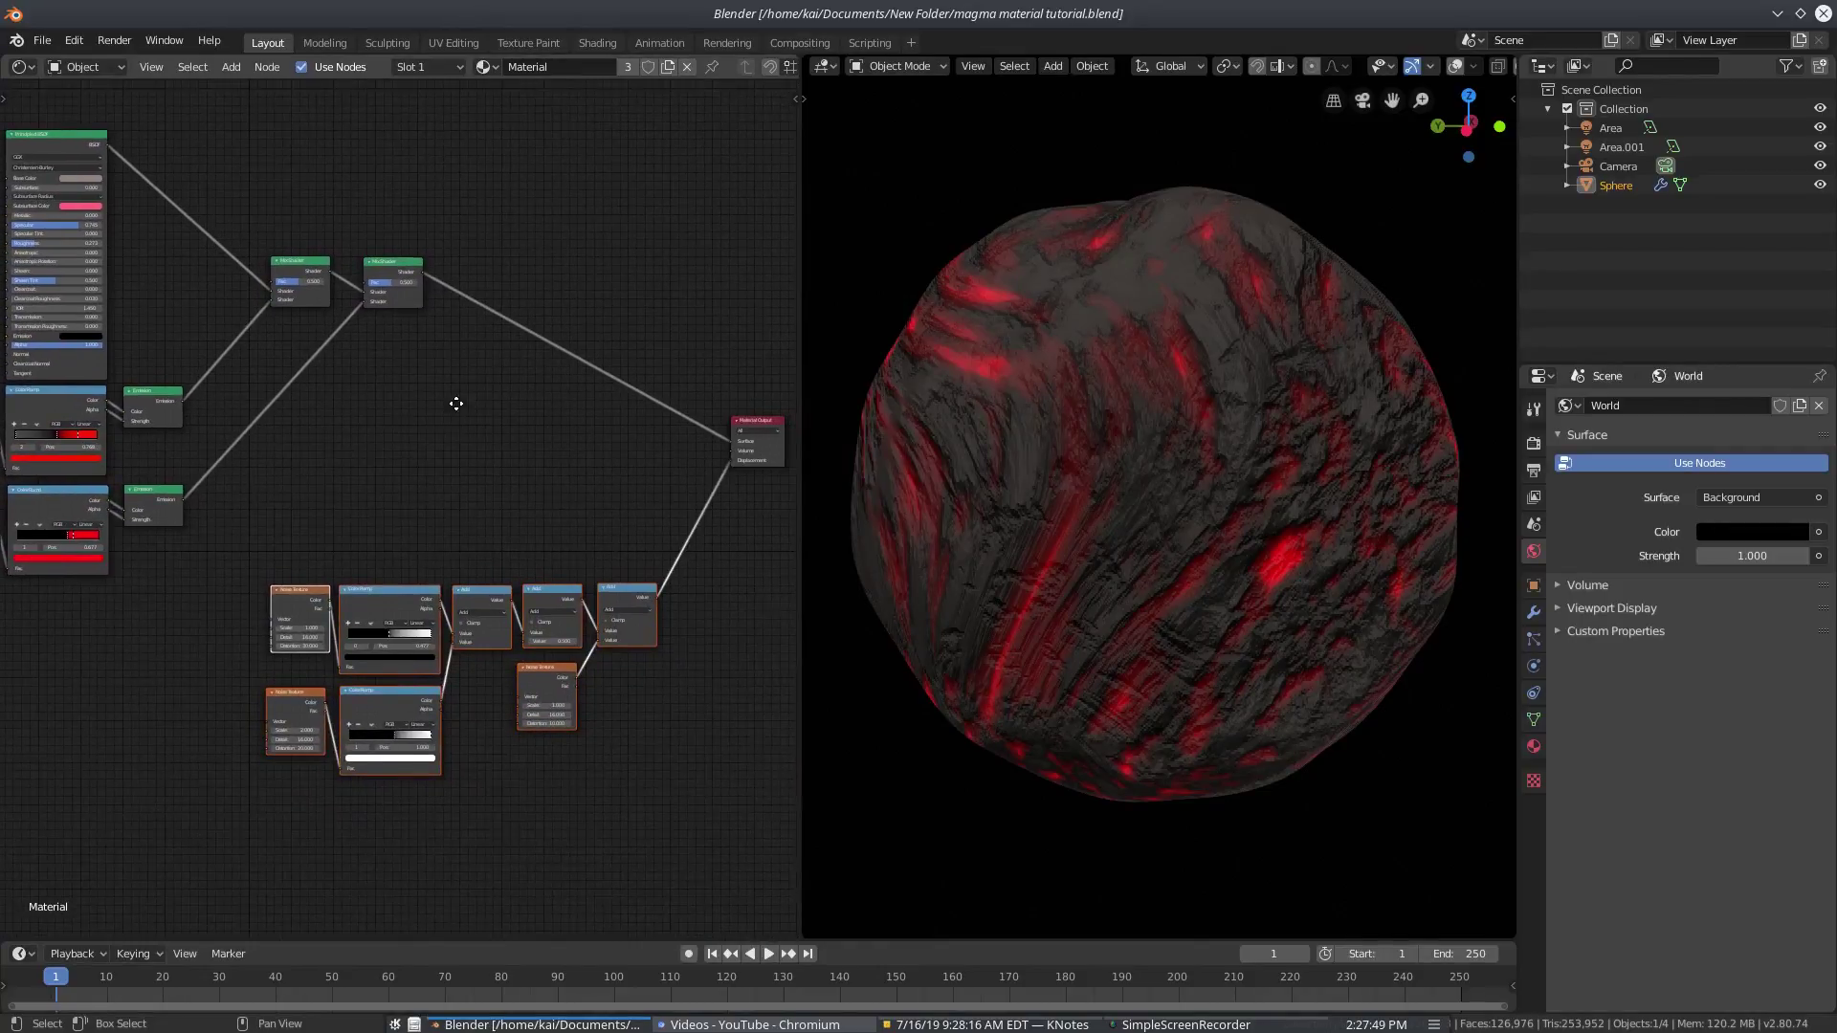
scroll(468, 368, "down", 1)
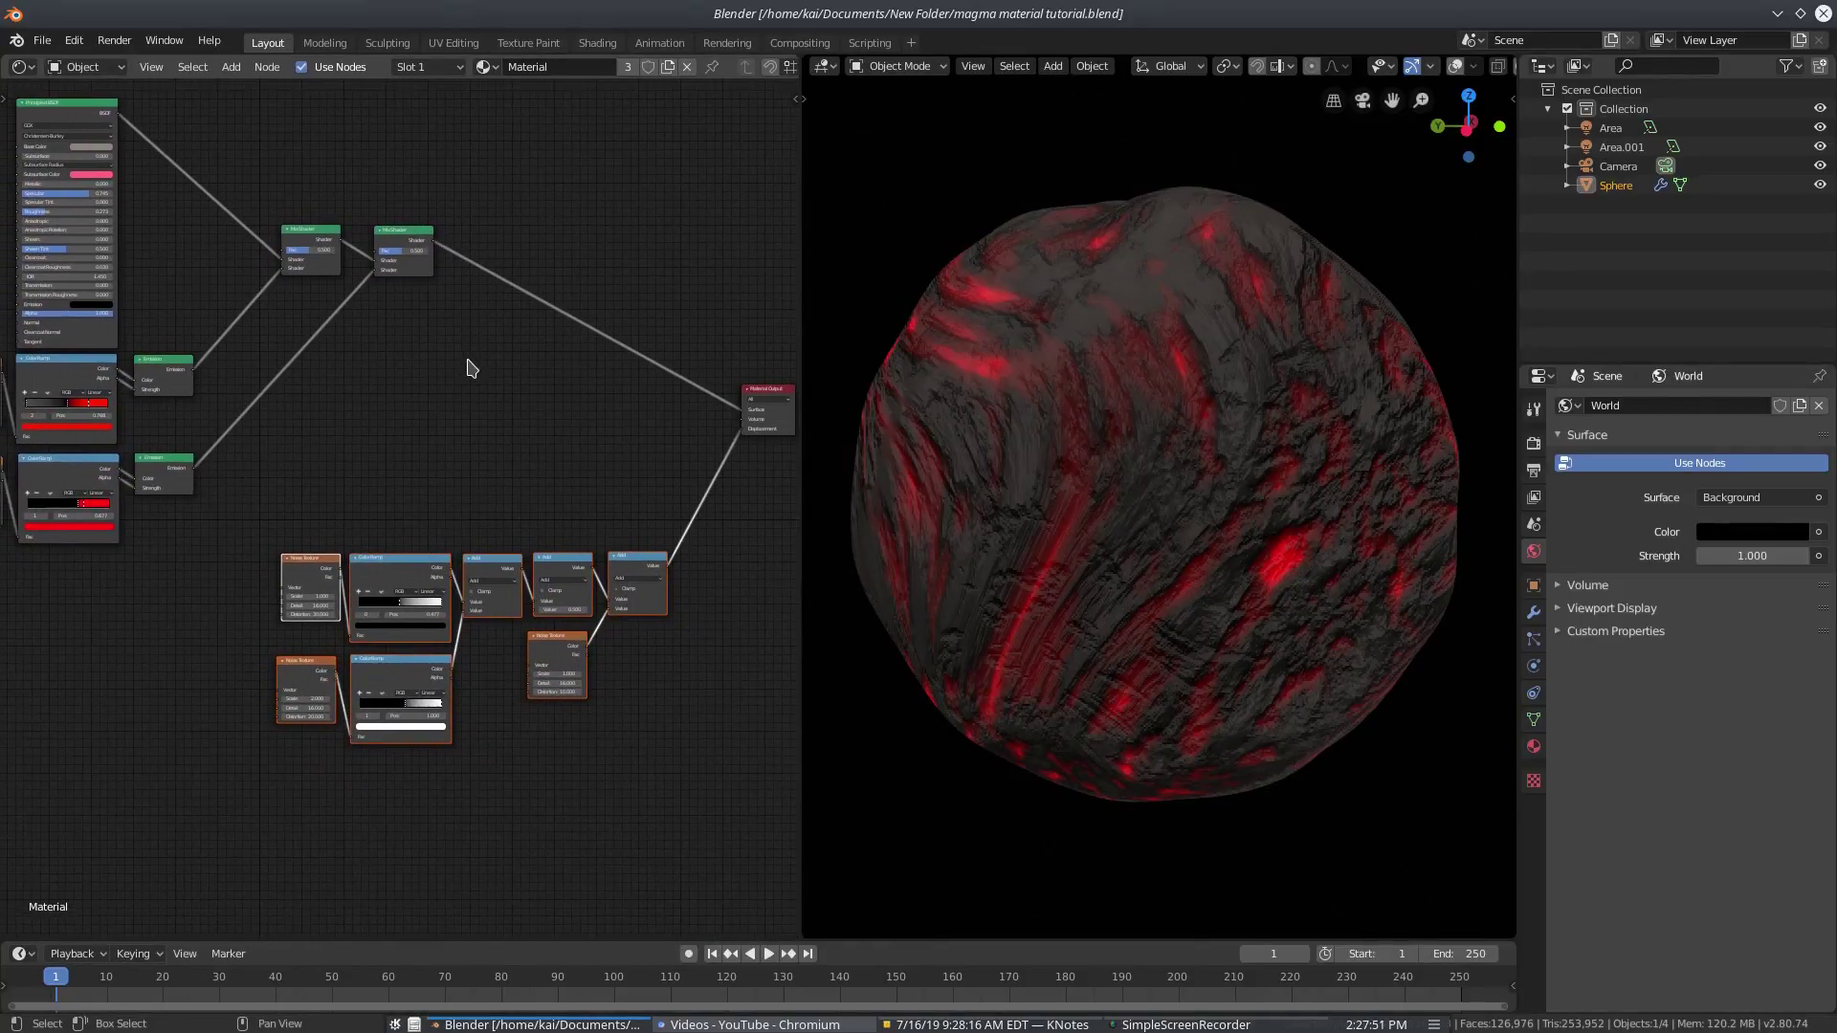
scroll(574, 441, "up", 3)
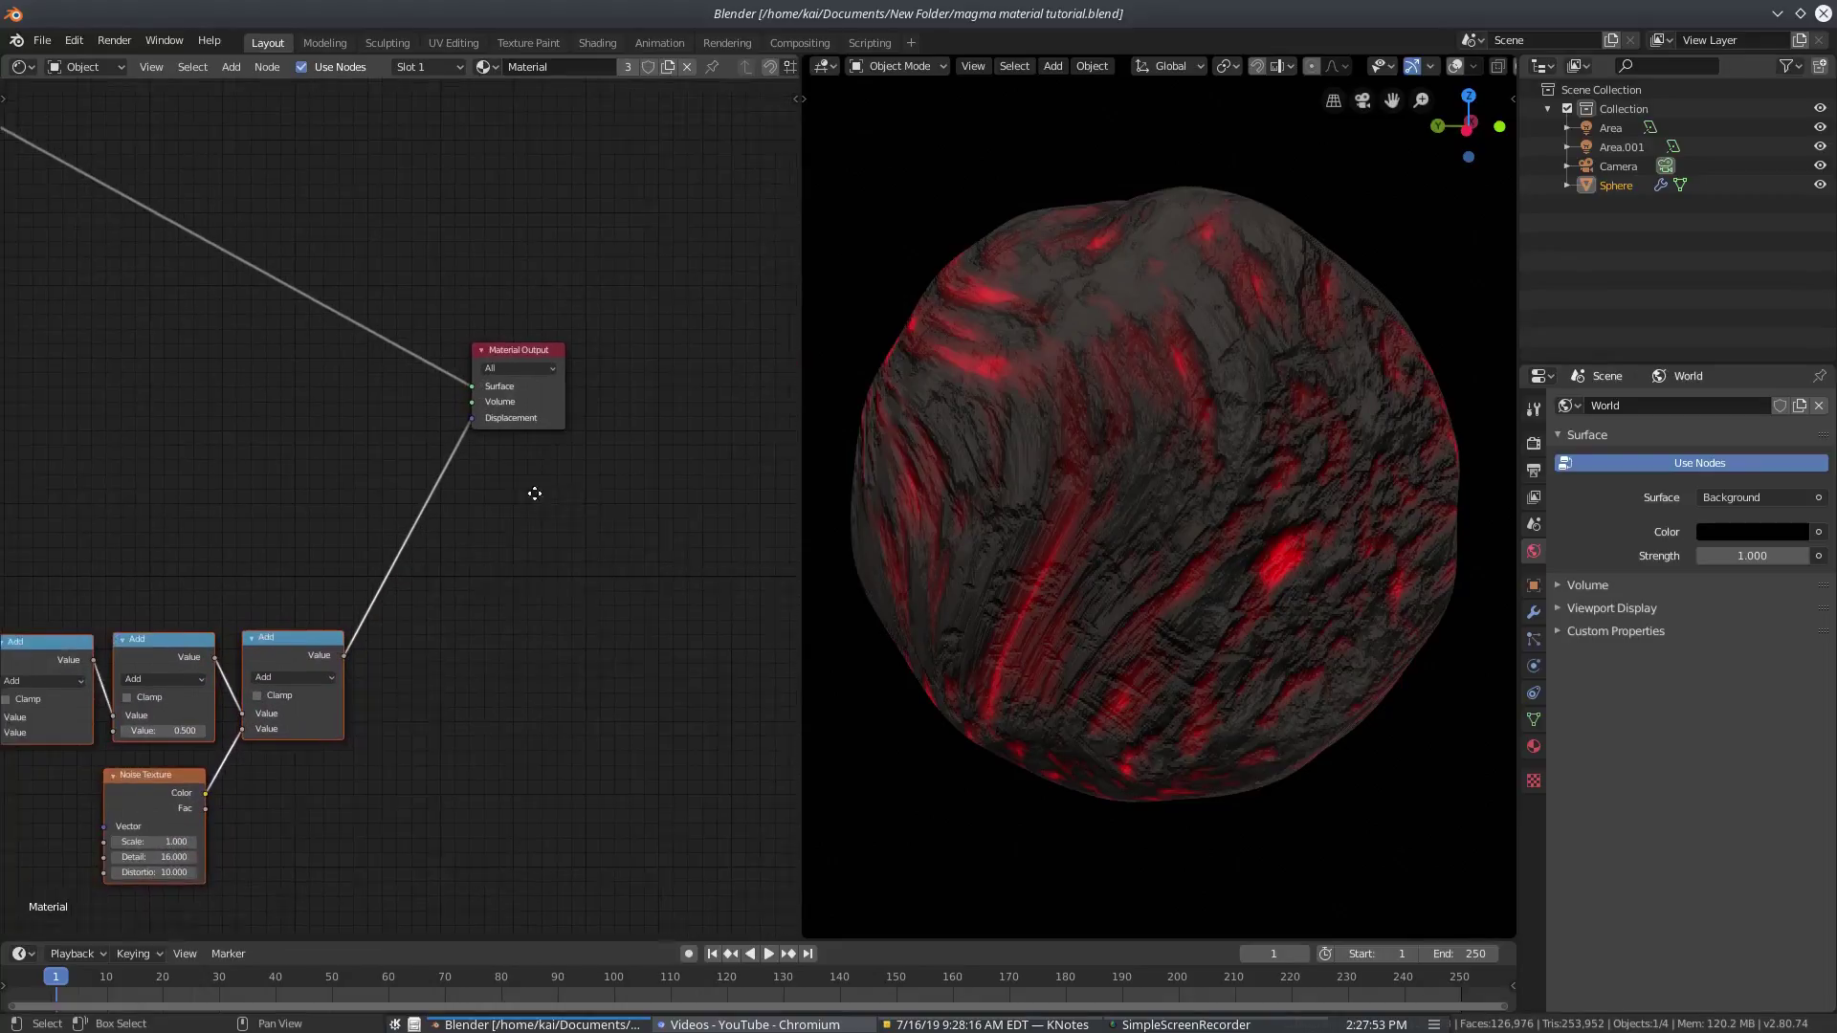
Disconnect the Mix Shader from the Material Output's surface input and connect a new Diffuse BSDF in its place
left_click_drag(536, 421, 470, 567)
middle_click_drag(337, 419, 485, 431)
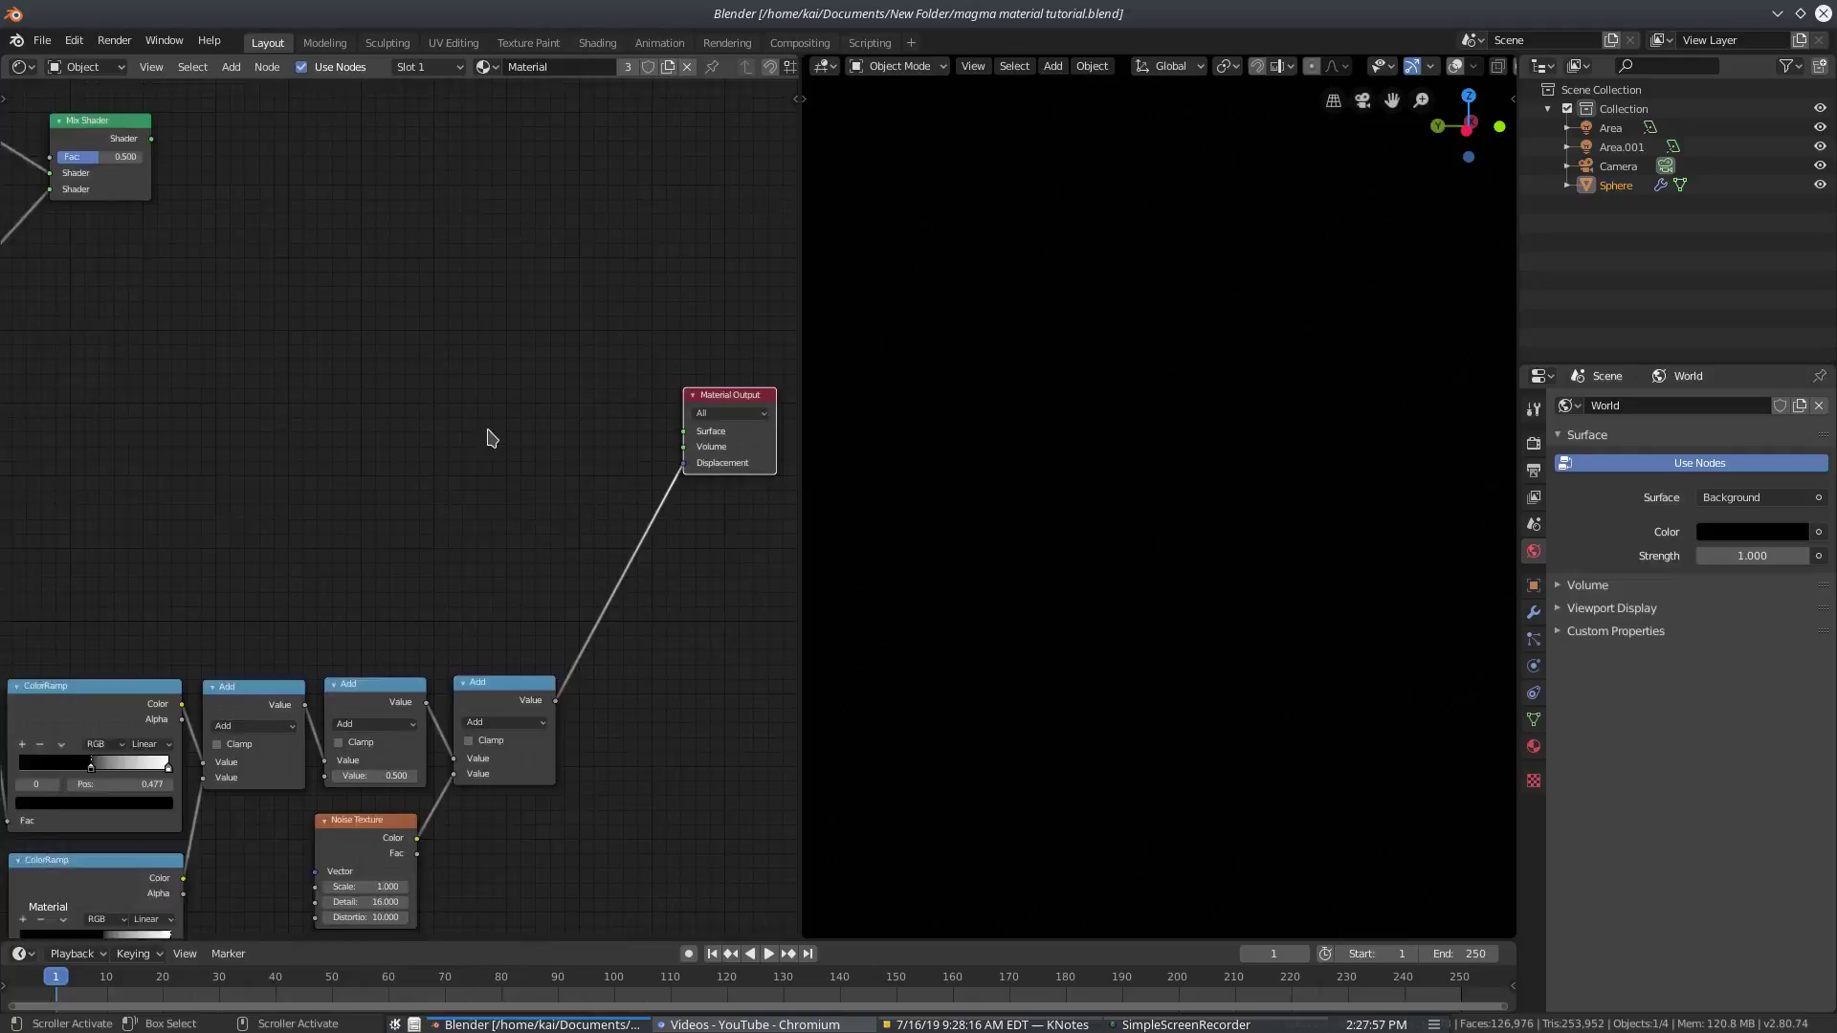
scroll(485, 428, "down", 2)
key("shift+a")
type("dif")
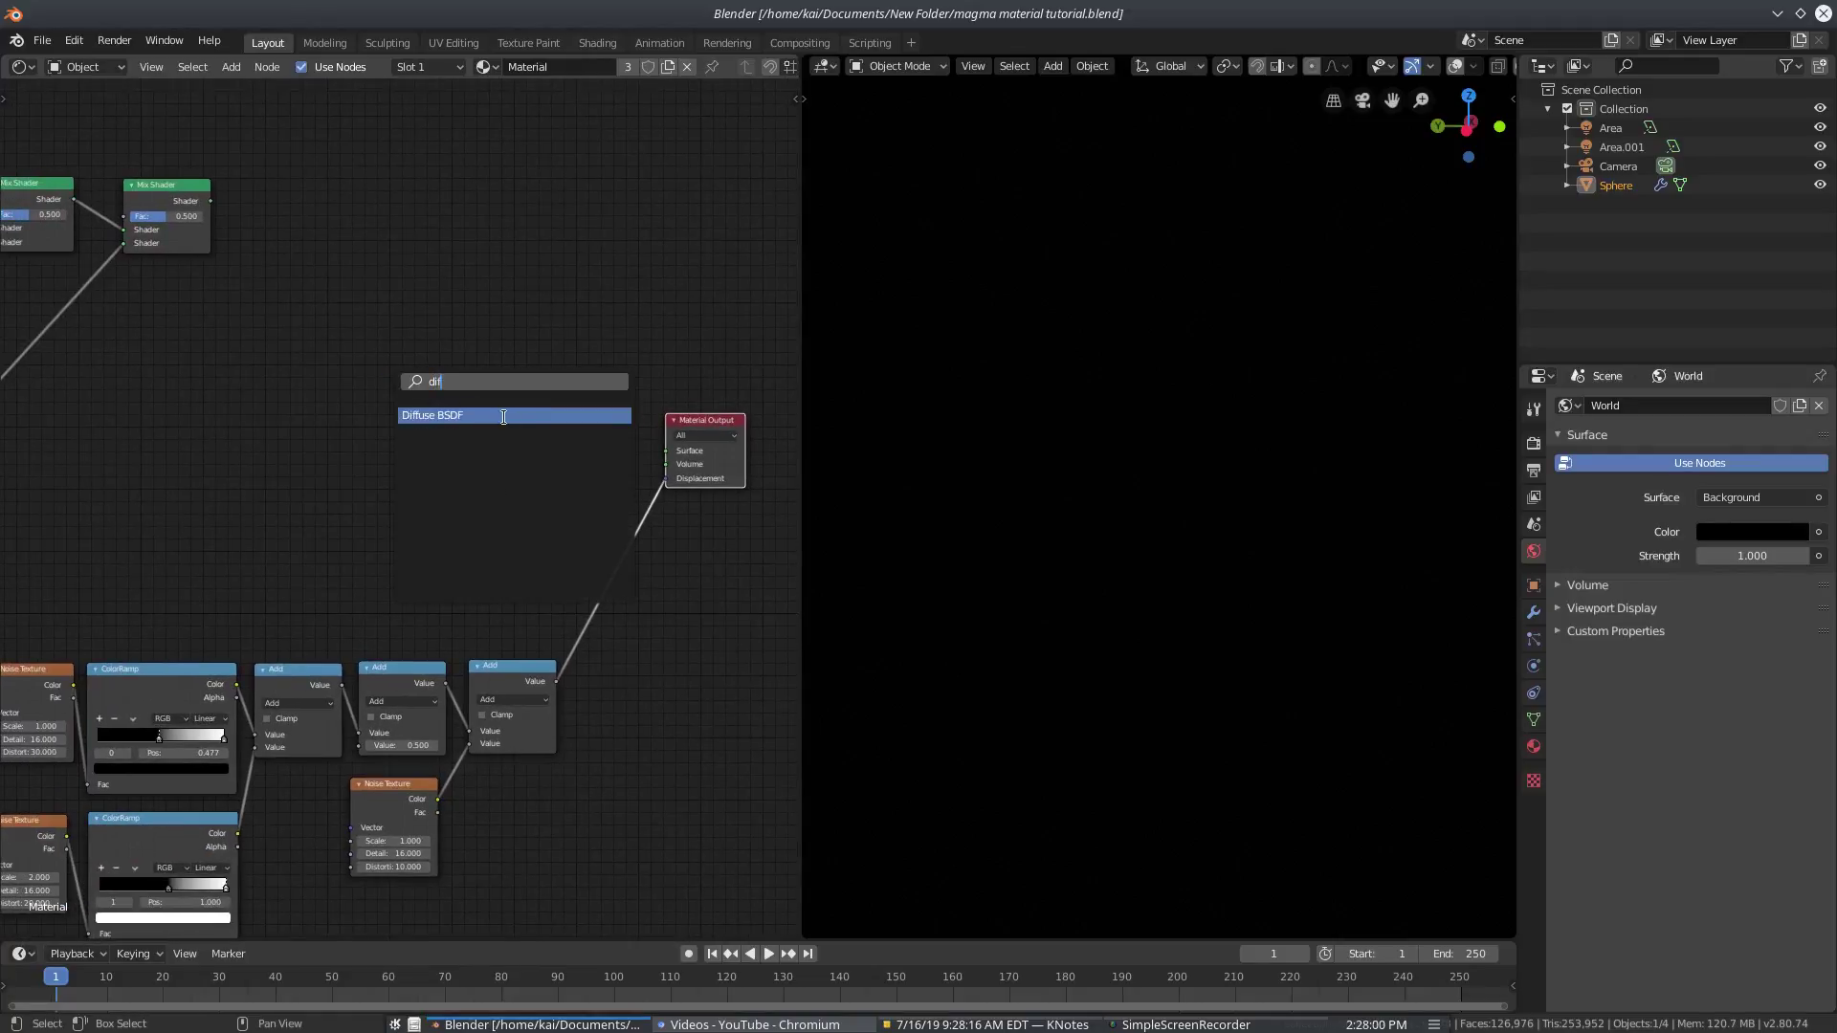
left_click(503, 417)
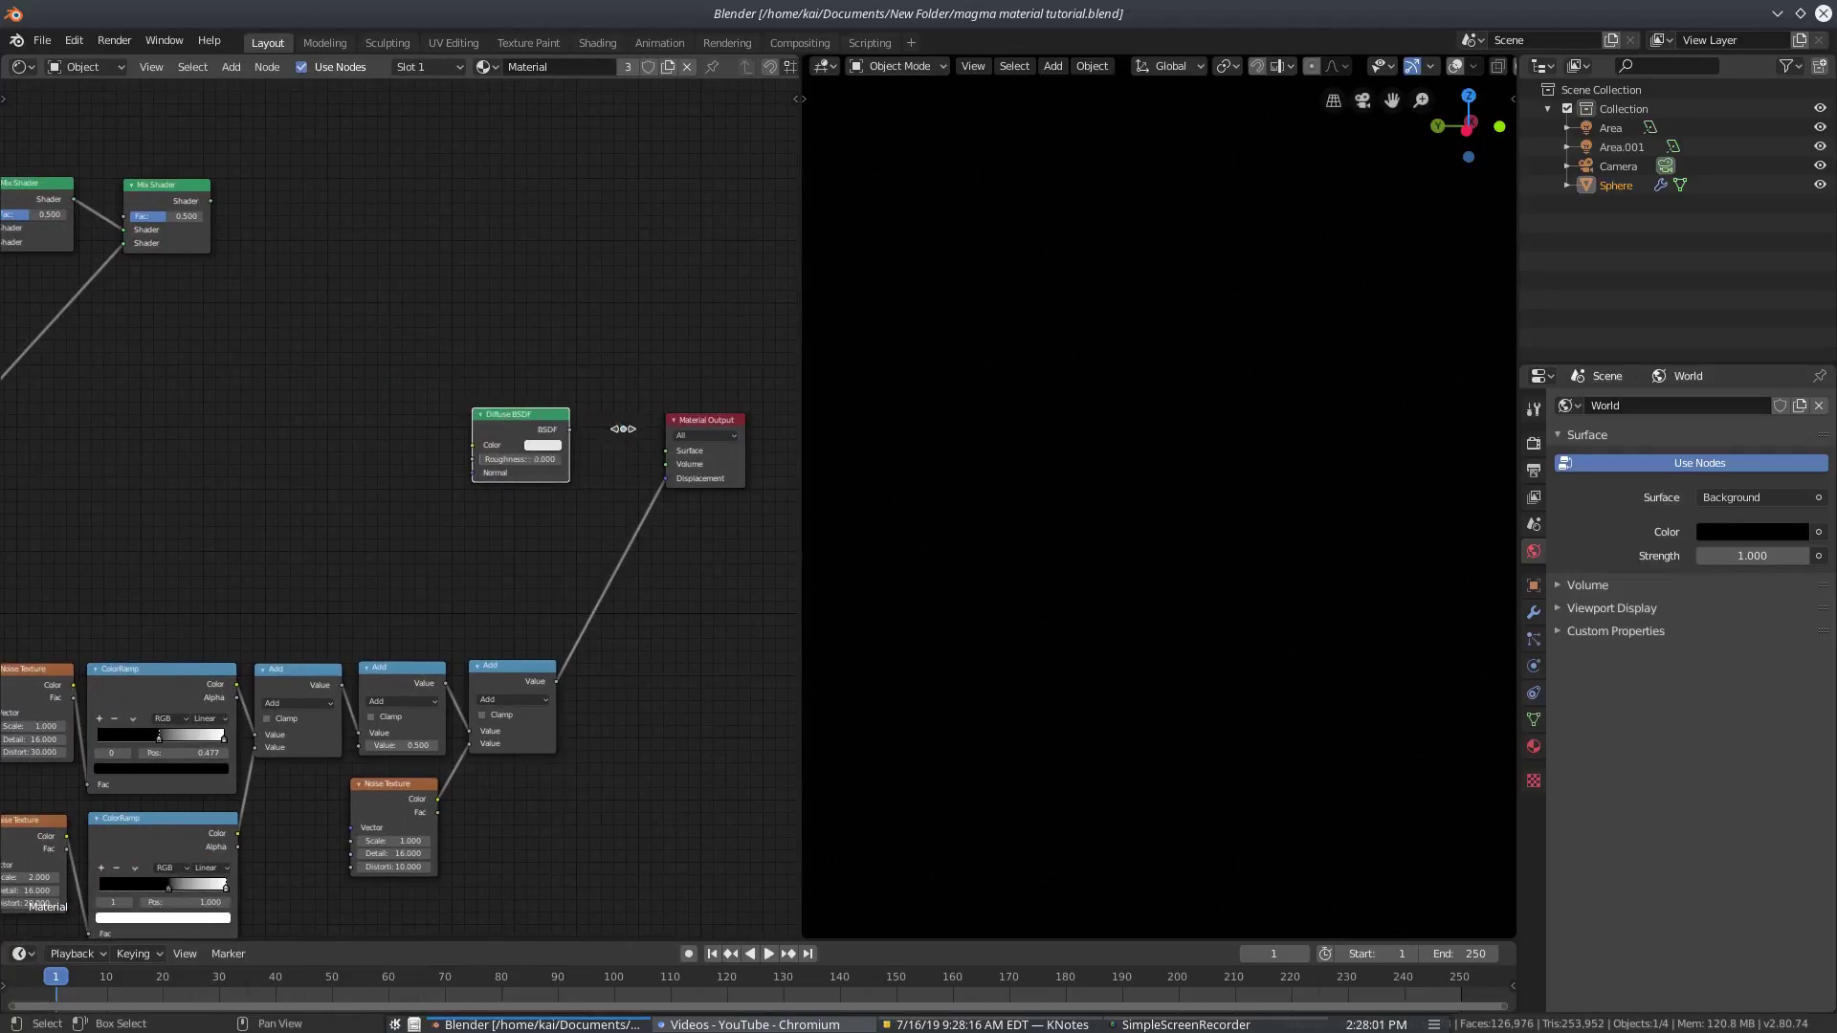
left_click_drag(581, 434, 667, 452)
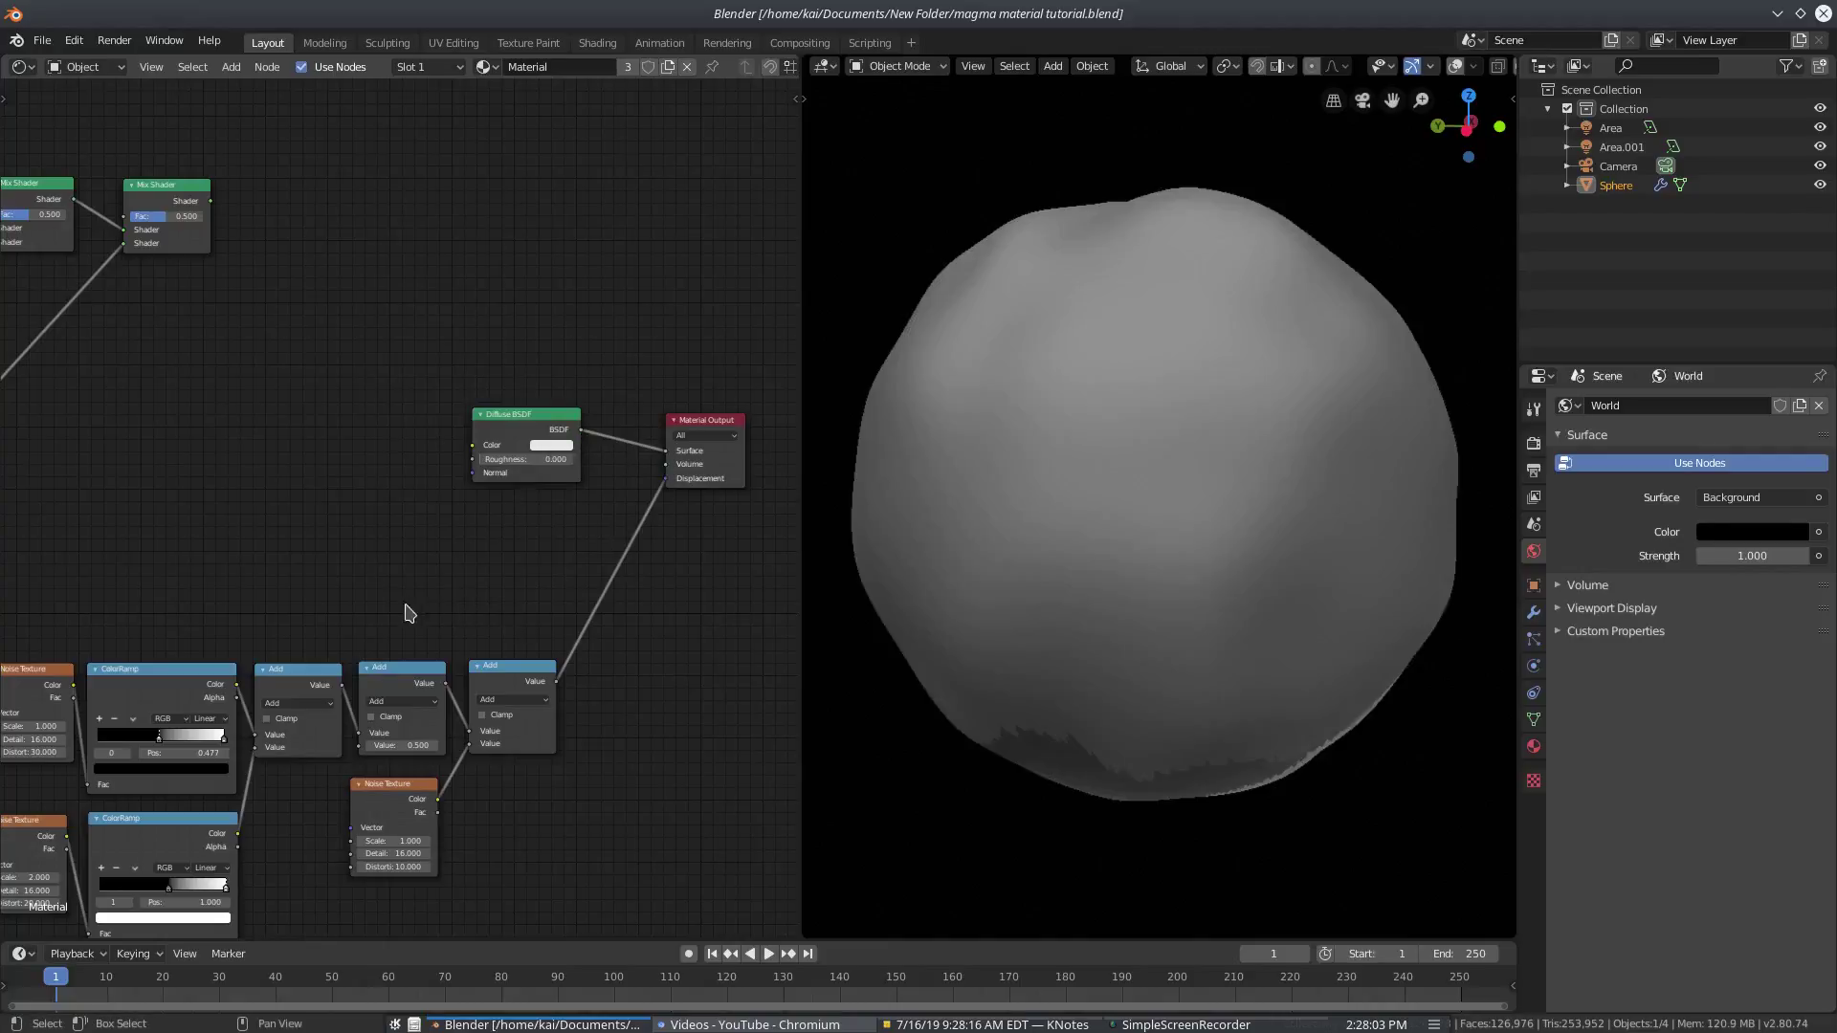
Move the disconnected shader nodes, including the emission and mix shaders, away from the displacement nodes
middle_click_drag(345, 619, 717, 459)
scroll(531, 499, "up", 1)
middle_click_drag(532, 499, 278, 370)
middle_click_drag(184, 234, 408, 434)
scroll(408, 434, "down", 1)
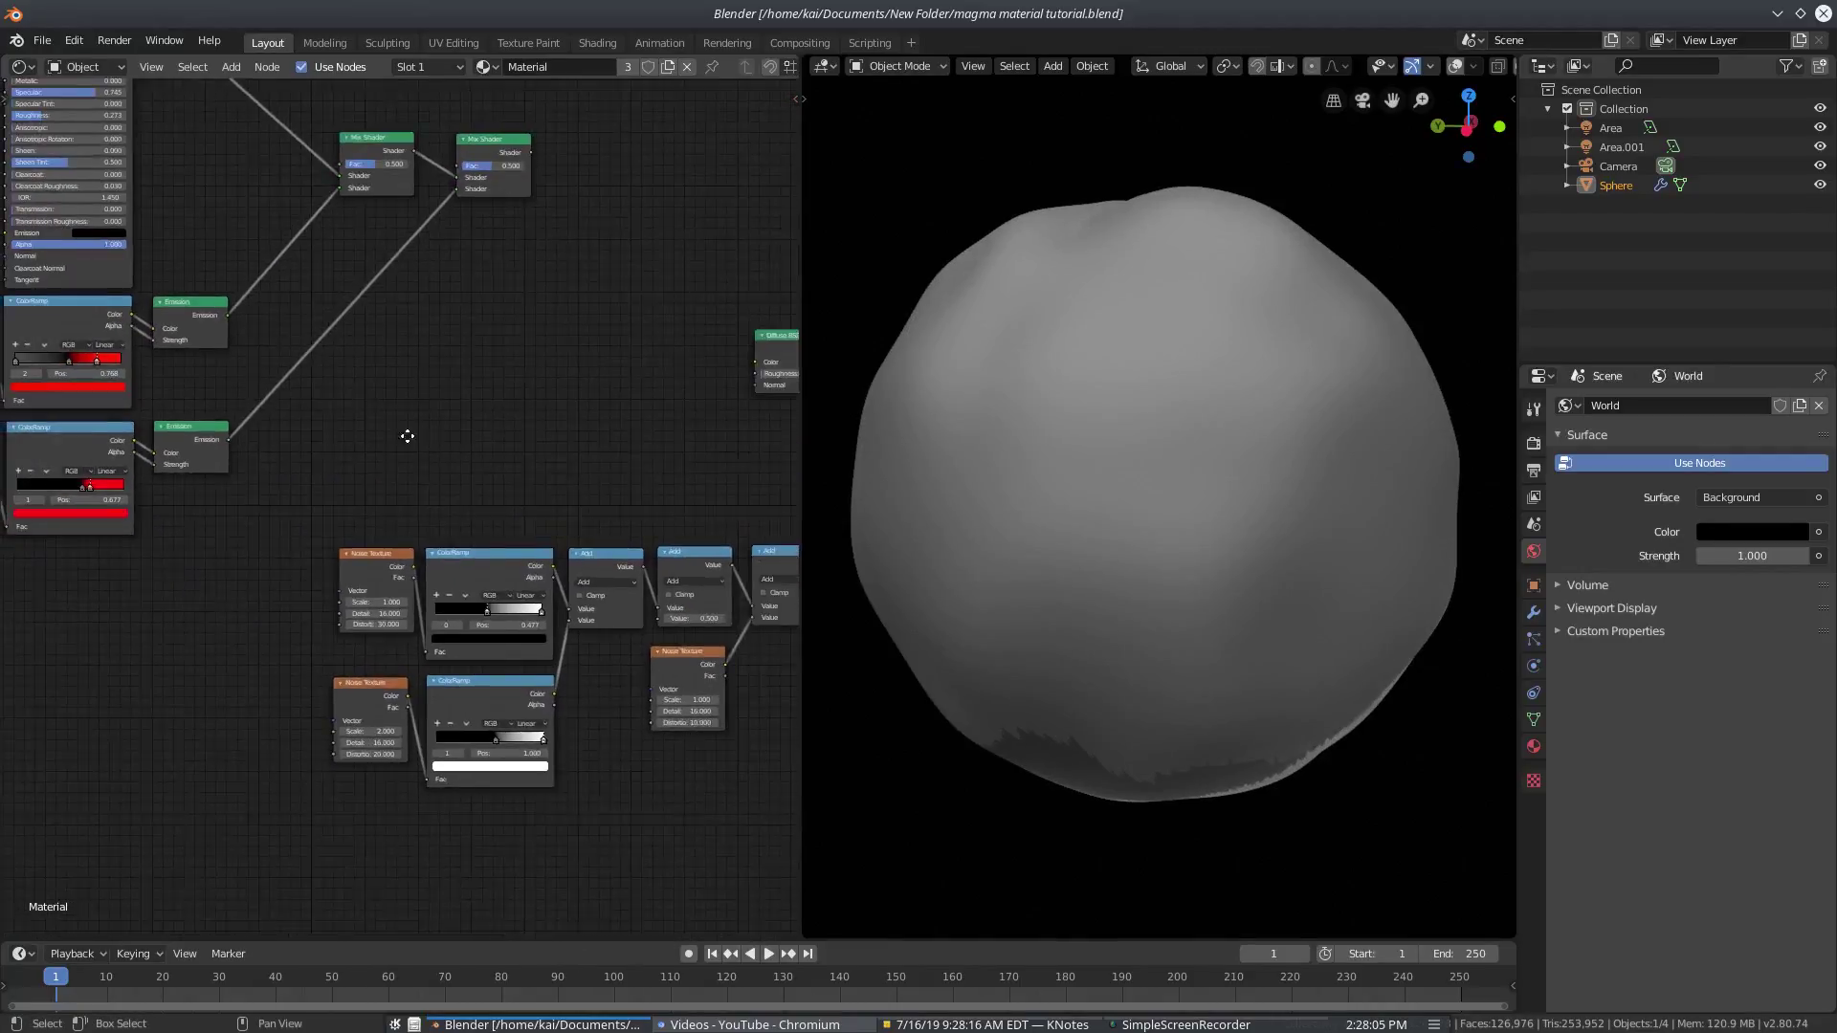
middle_click_drag(184, 162, 472, 415)
scroll(472, 415, "down", 1)
left_click(355, 274)
left_click_drag(166, 190, 758, 724)
key("g")
left_click(538, 467)
Examine the displacement chain of Noise Texture, ColorRamp and Add nodes
middle_click_drag(667, 704, 377, 476)
scroll(377, 476, "up", 1)
mouse_move(562, 532)
middle_mouse_down()
mouse_move(404, 376)
mouse_move(587, 525)
middle_mouse_up()
scroll(404, 376, "up", 1)
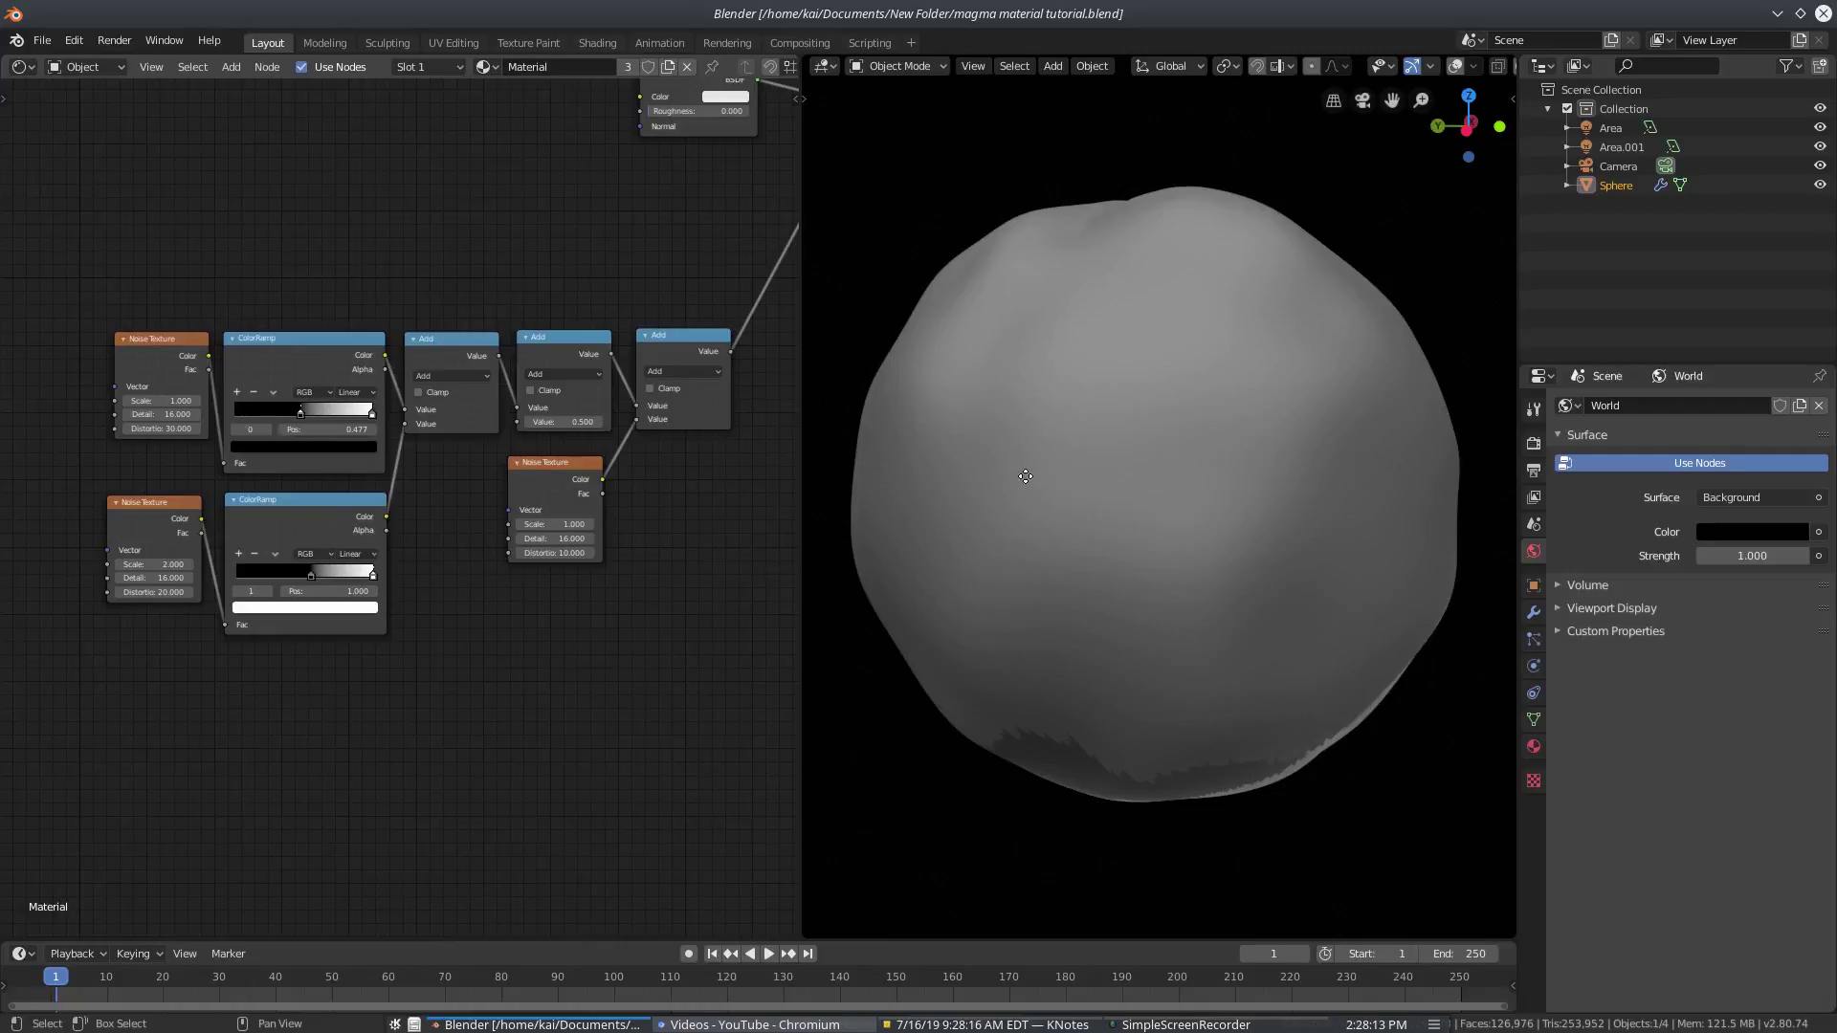
middle_click_drag(633, 629, 255, 522)
scroll(23, 593, "down", 1)
scroll(421, 563, "up", 1)
scroll(256, 522, "up", 1)
middle_click_drag(413, 554, 363, 527)
scroll(363, 528, "down", 1)
middle_click_drag(84, 450, 265, 444)
scroll(265, 444, "up", 3)
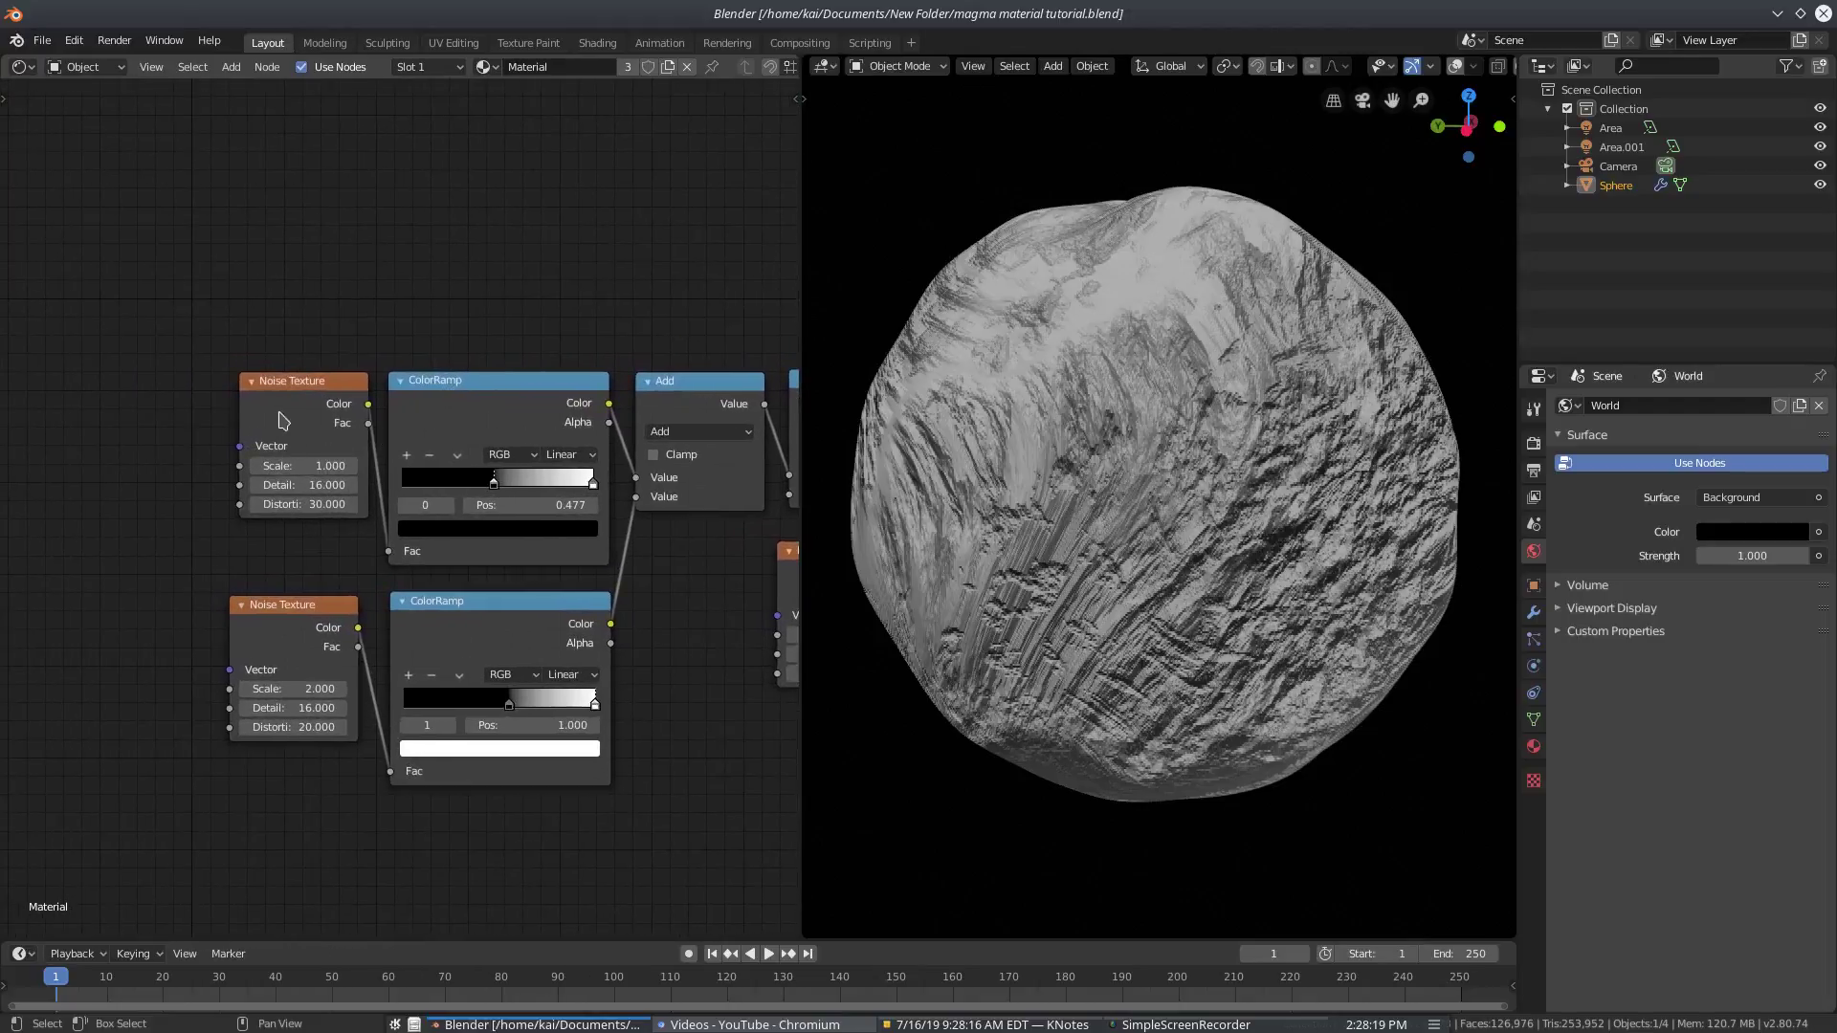
Set the scale of the upper Noise Texture in the displacement chain to 1
left_click(287, 415)
mouse_move(308, 465)
left_mouse_down()
mouse_move(268, 465)
mouse_move(306, 463)
left_mouse_up()
left_click(310, 464)
type("1")
key("Return")
scroll(718, 511, "down", 2)
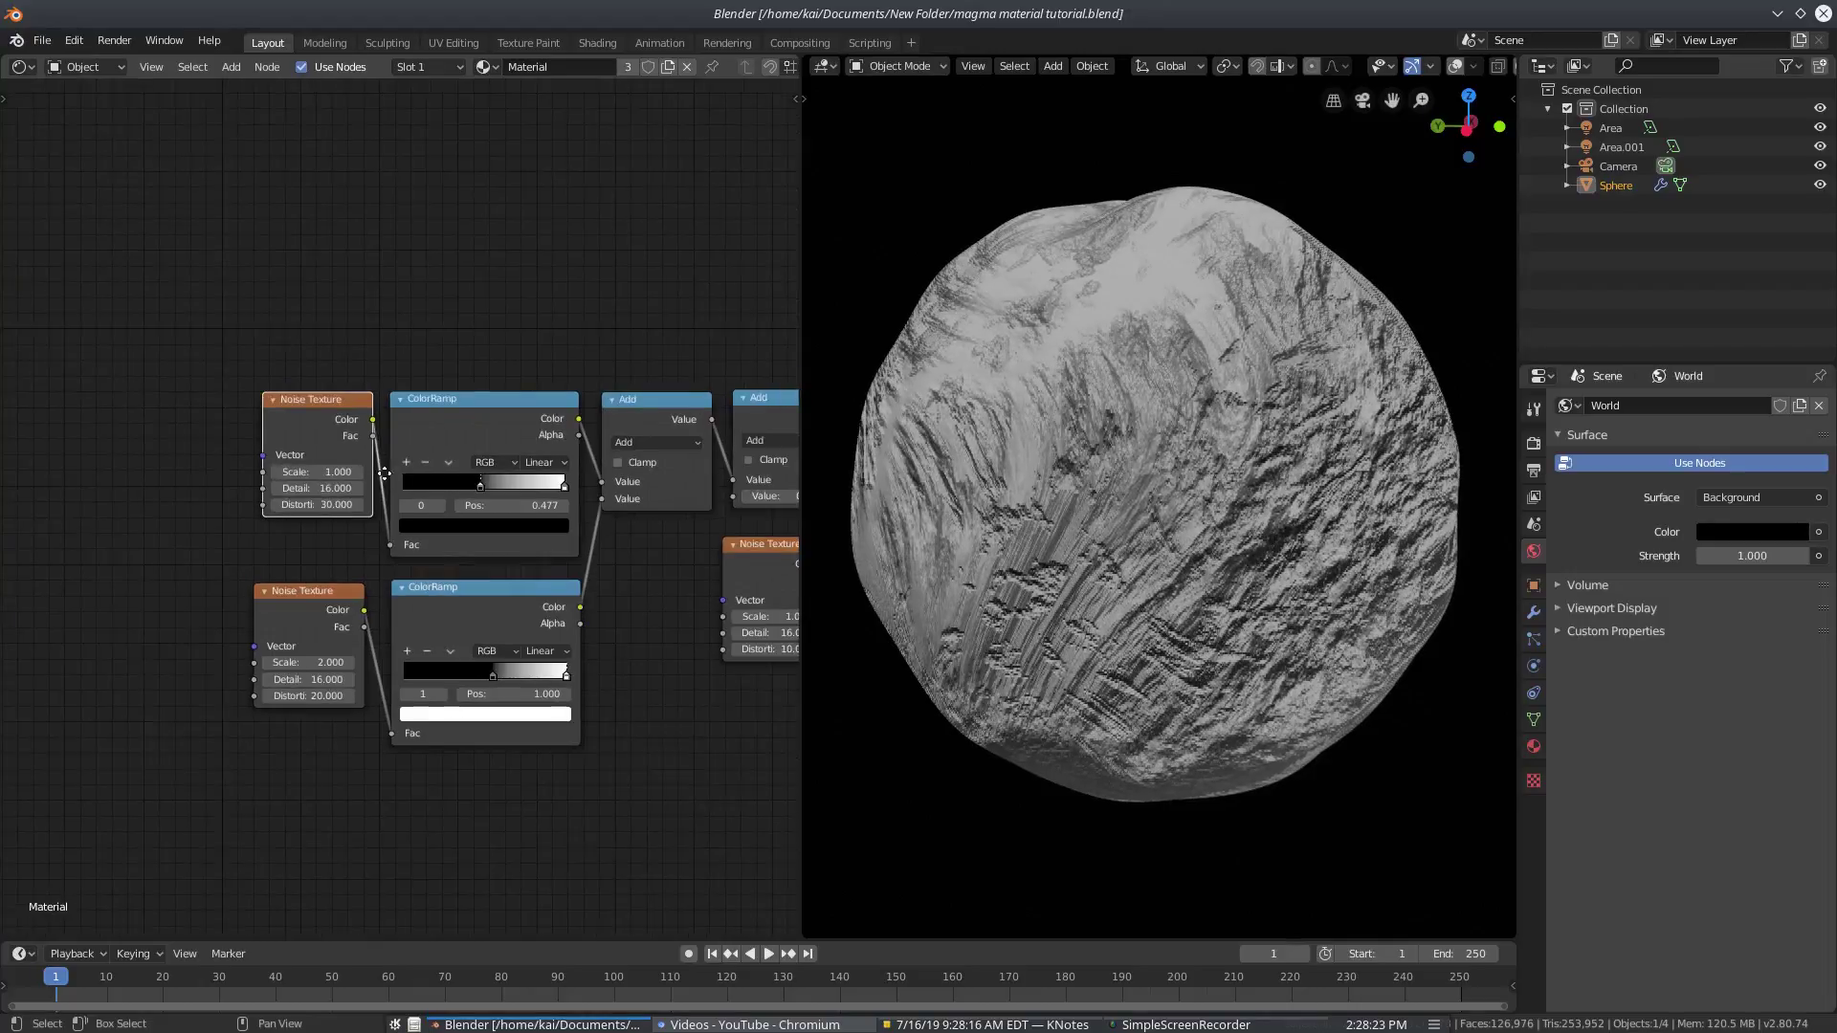
Connect the upper ColorRamp's color output directly to the Material Output's displacement, bypassing the Add nodes
middle_click_drag(729, 511, 453, 519)
scroll(452, 519, "down", 1)
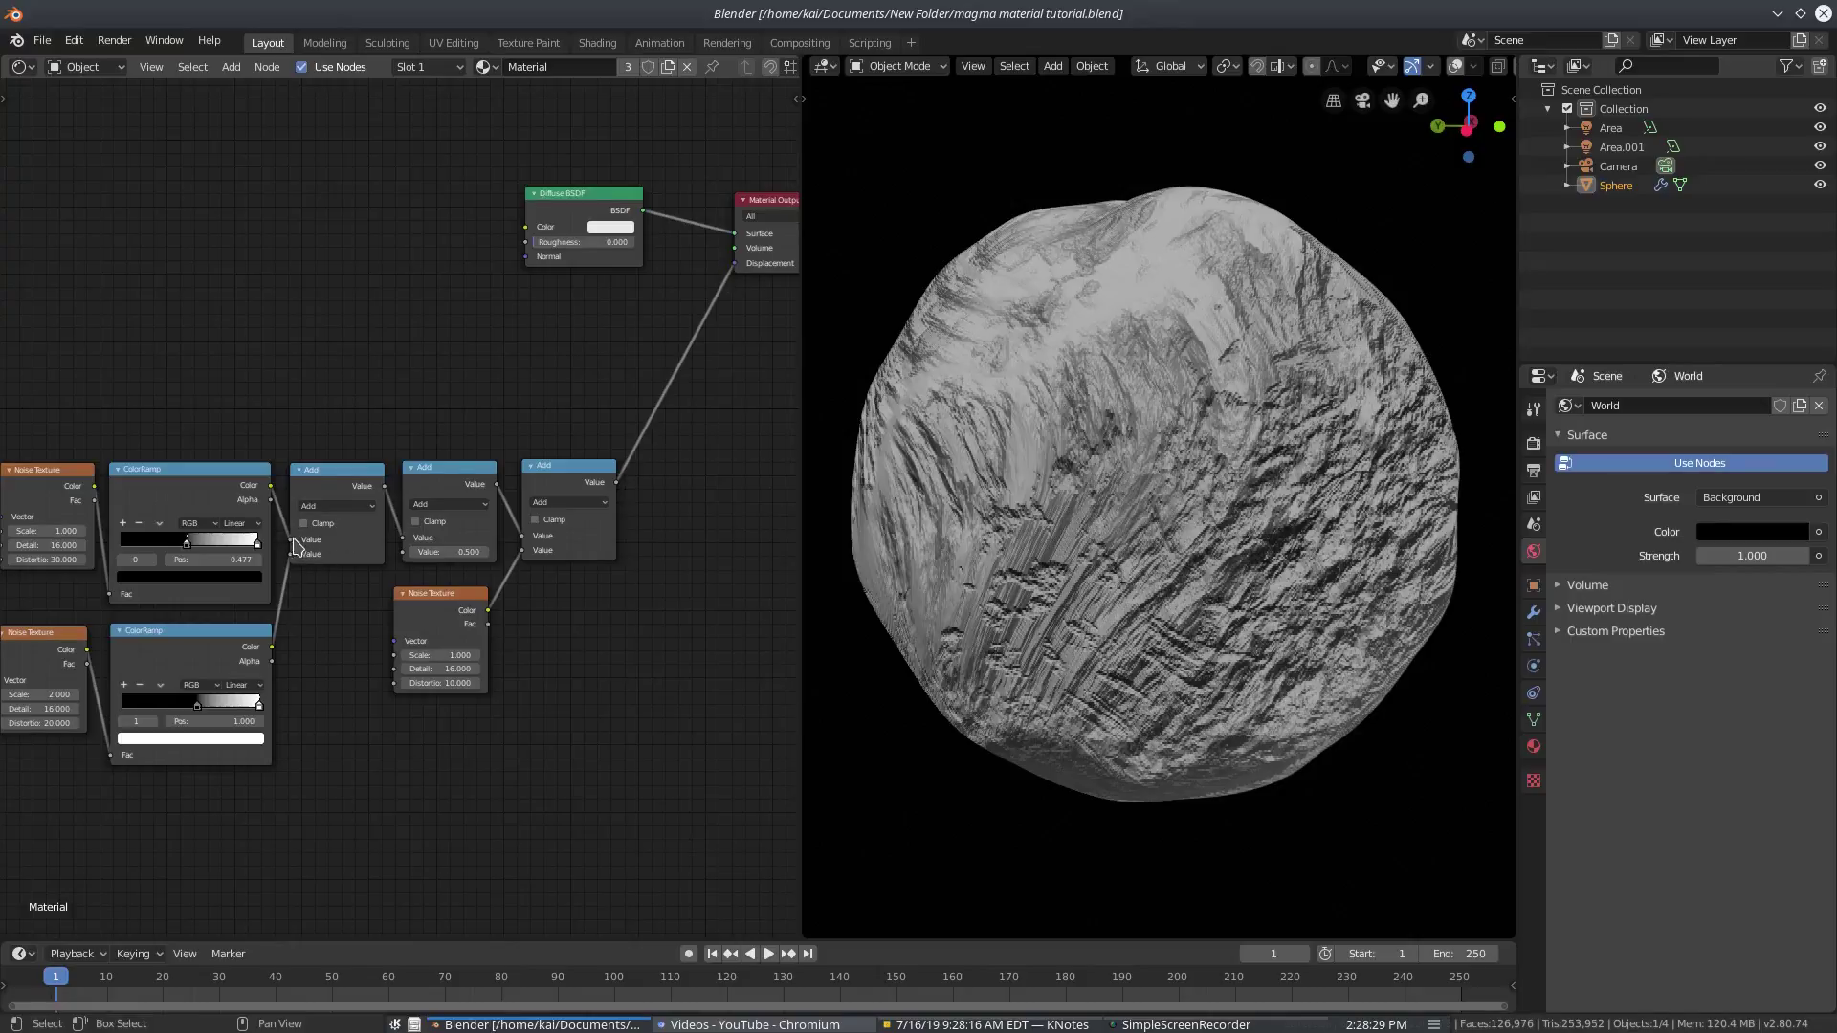
left_click_drag(292, 540, 732, 264)
middle_click_drag(294, 577, 454, 565)
scroll(173, 553, "up", 1)
middle_click_drag(168, 551, 307, 537)
scroll(304, 495, "up", 6)
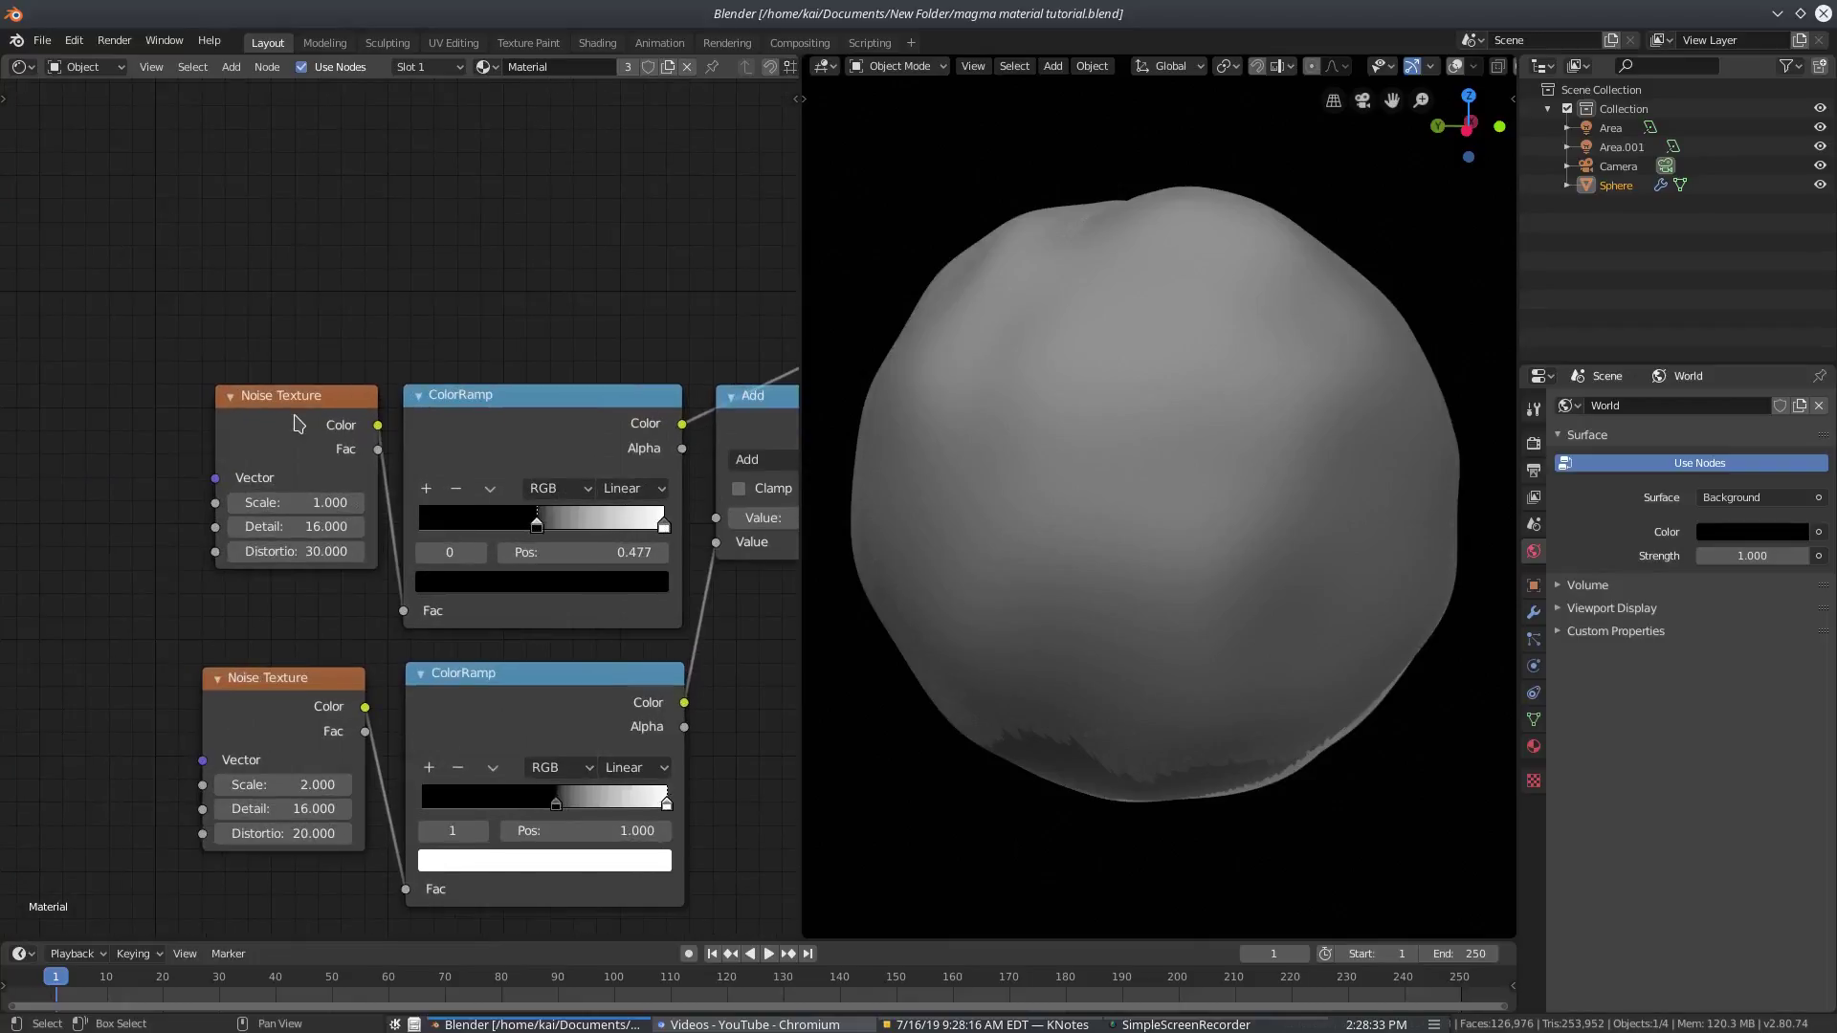
key("ctrl+z")
key("shift+a")
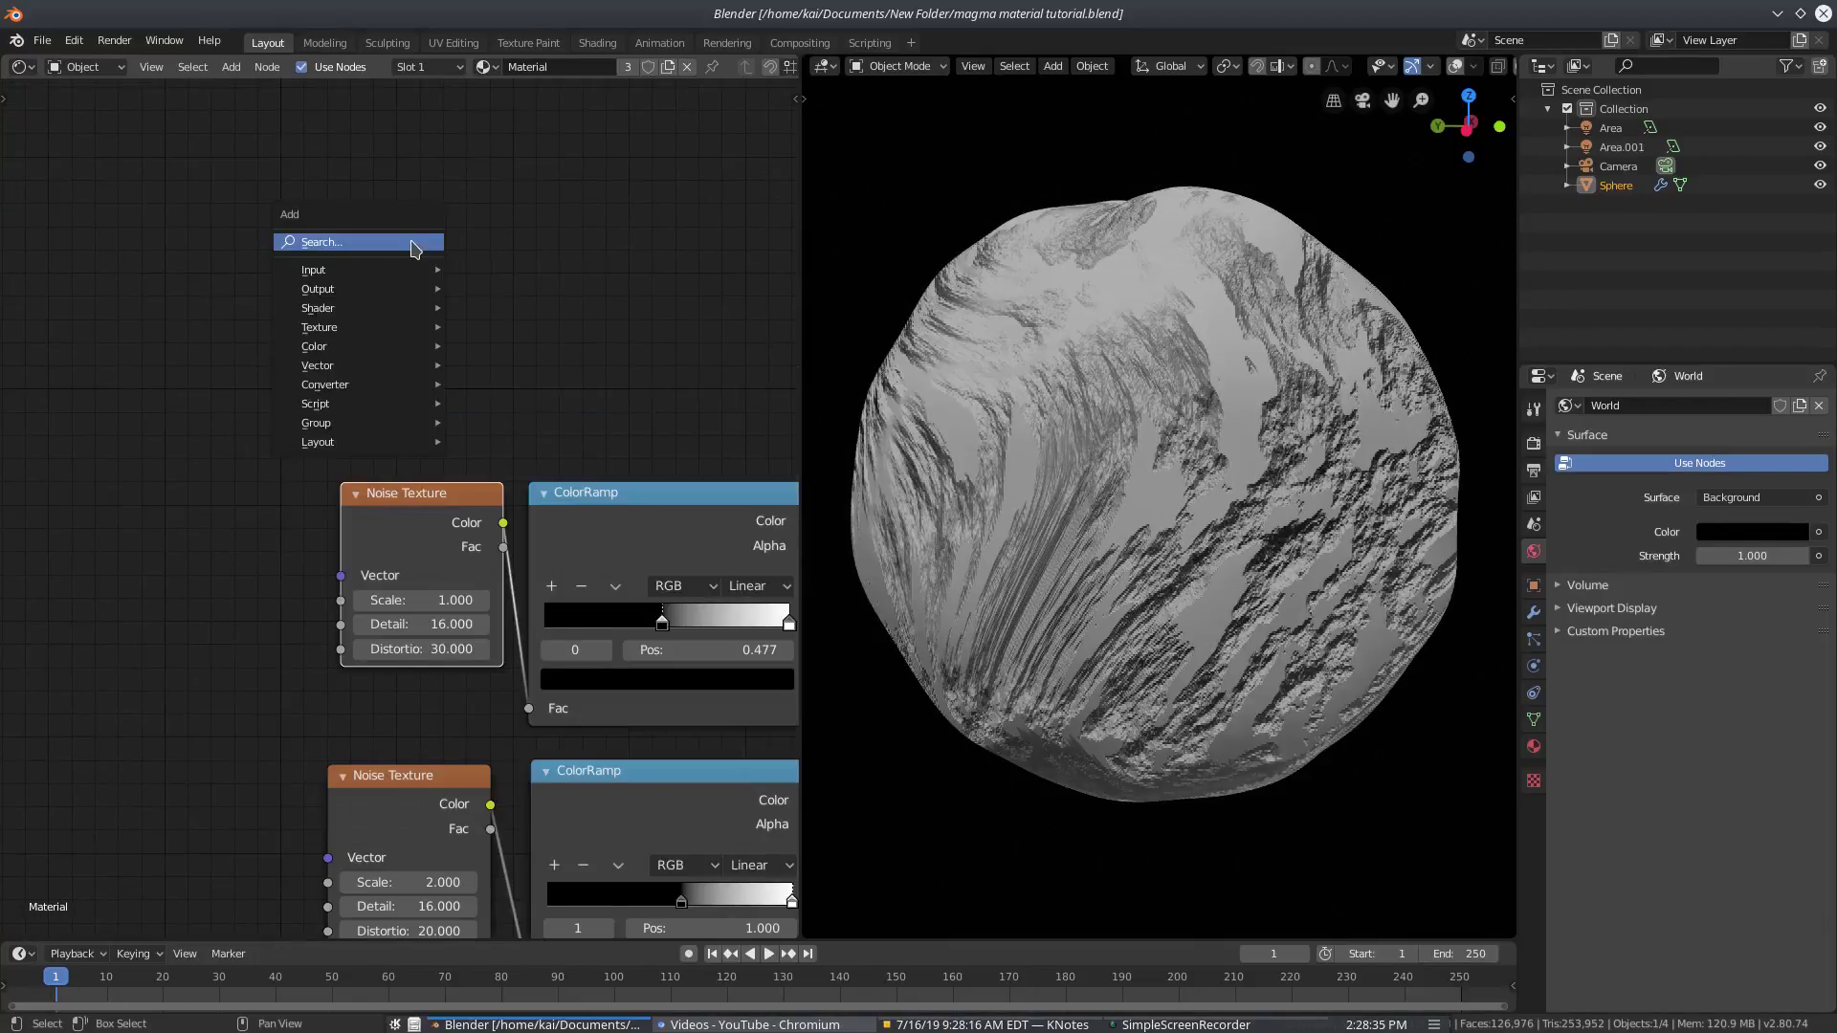
left_click(412, 244)
type("noise")
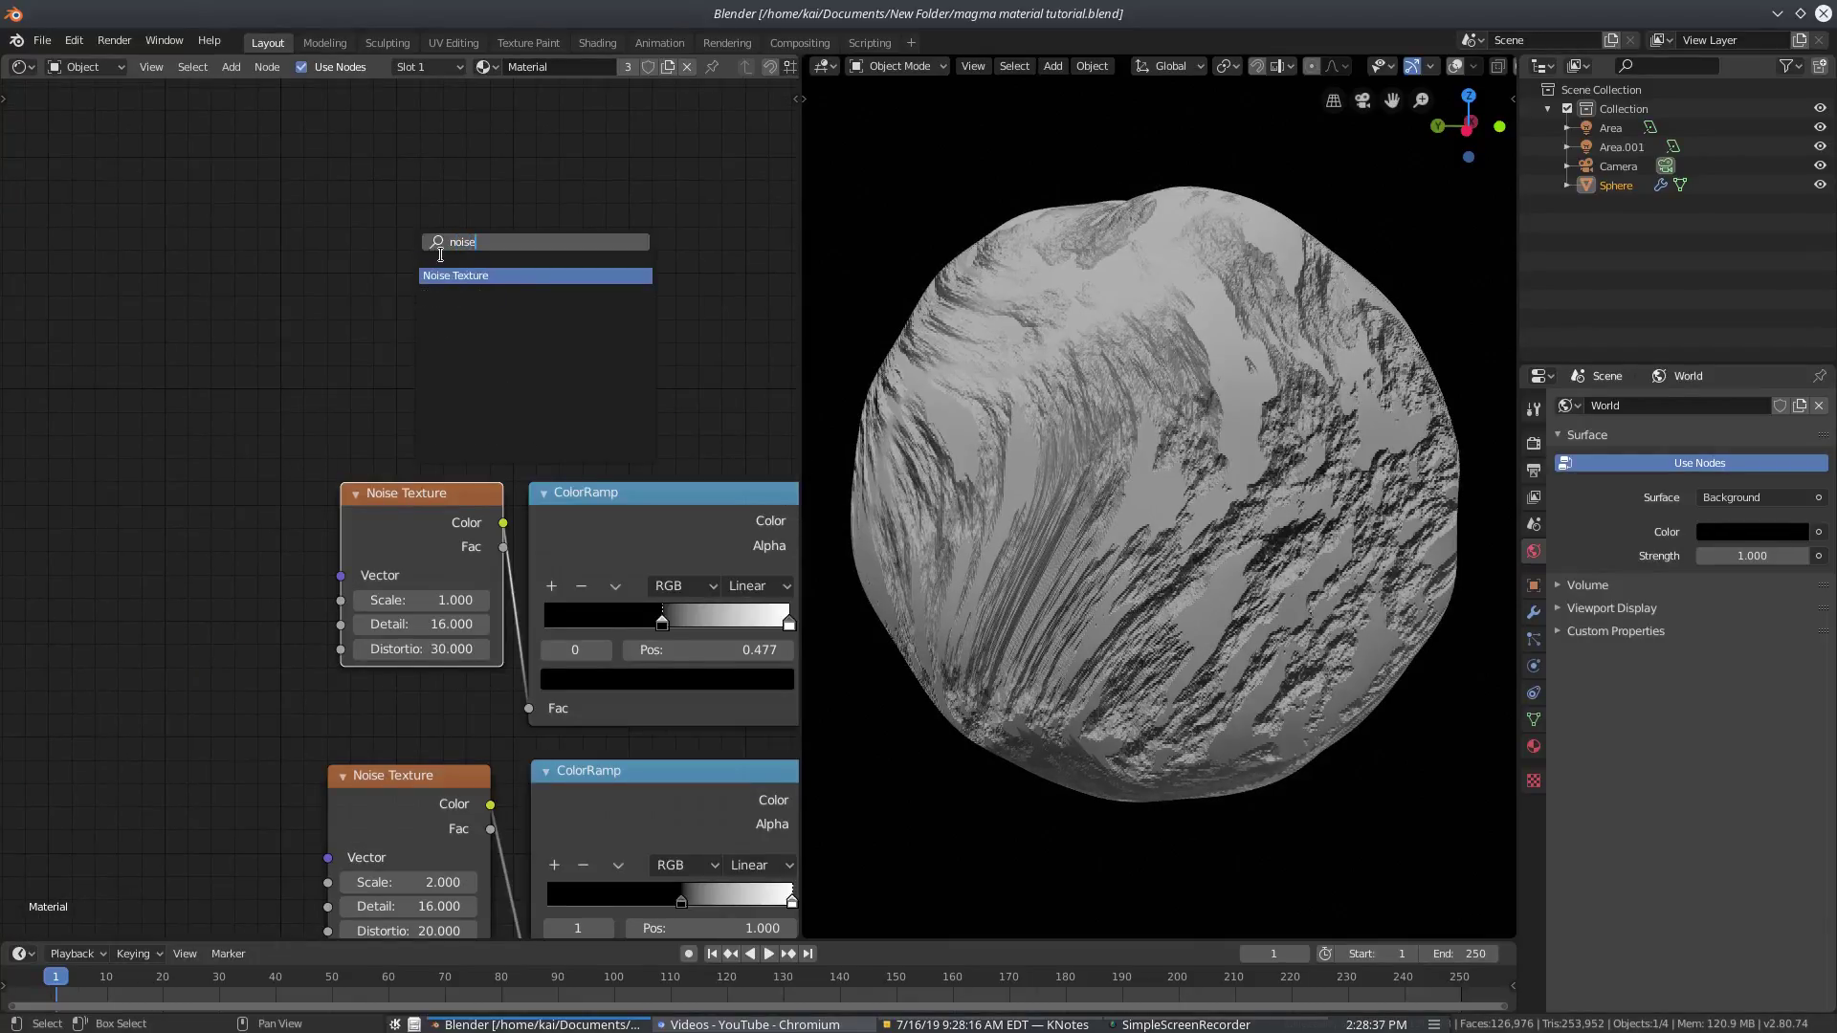
Try a lower distortion on the upper Noise Texture, and set it to 30
middle_click_drag(433, 603, 397, 521)
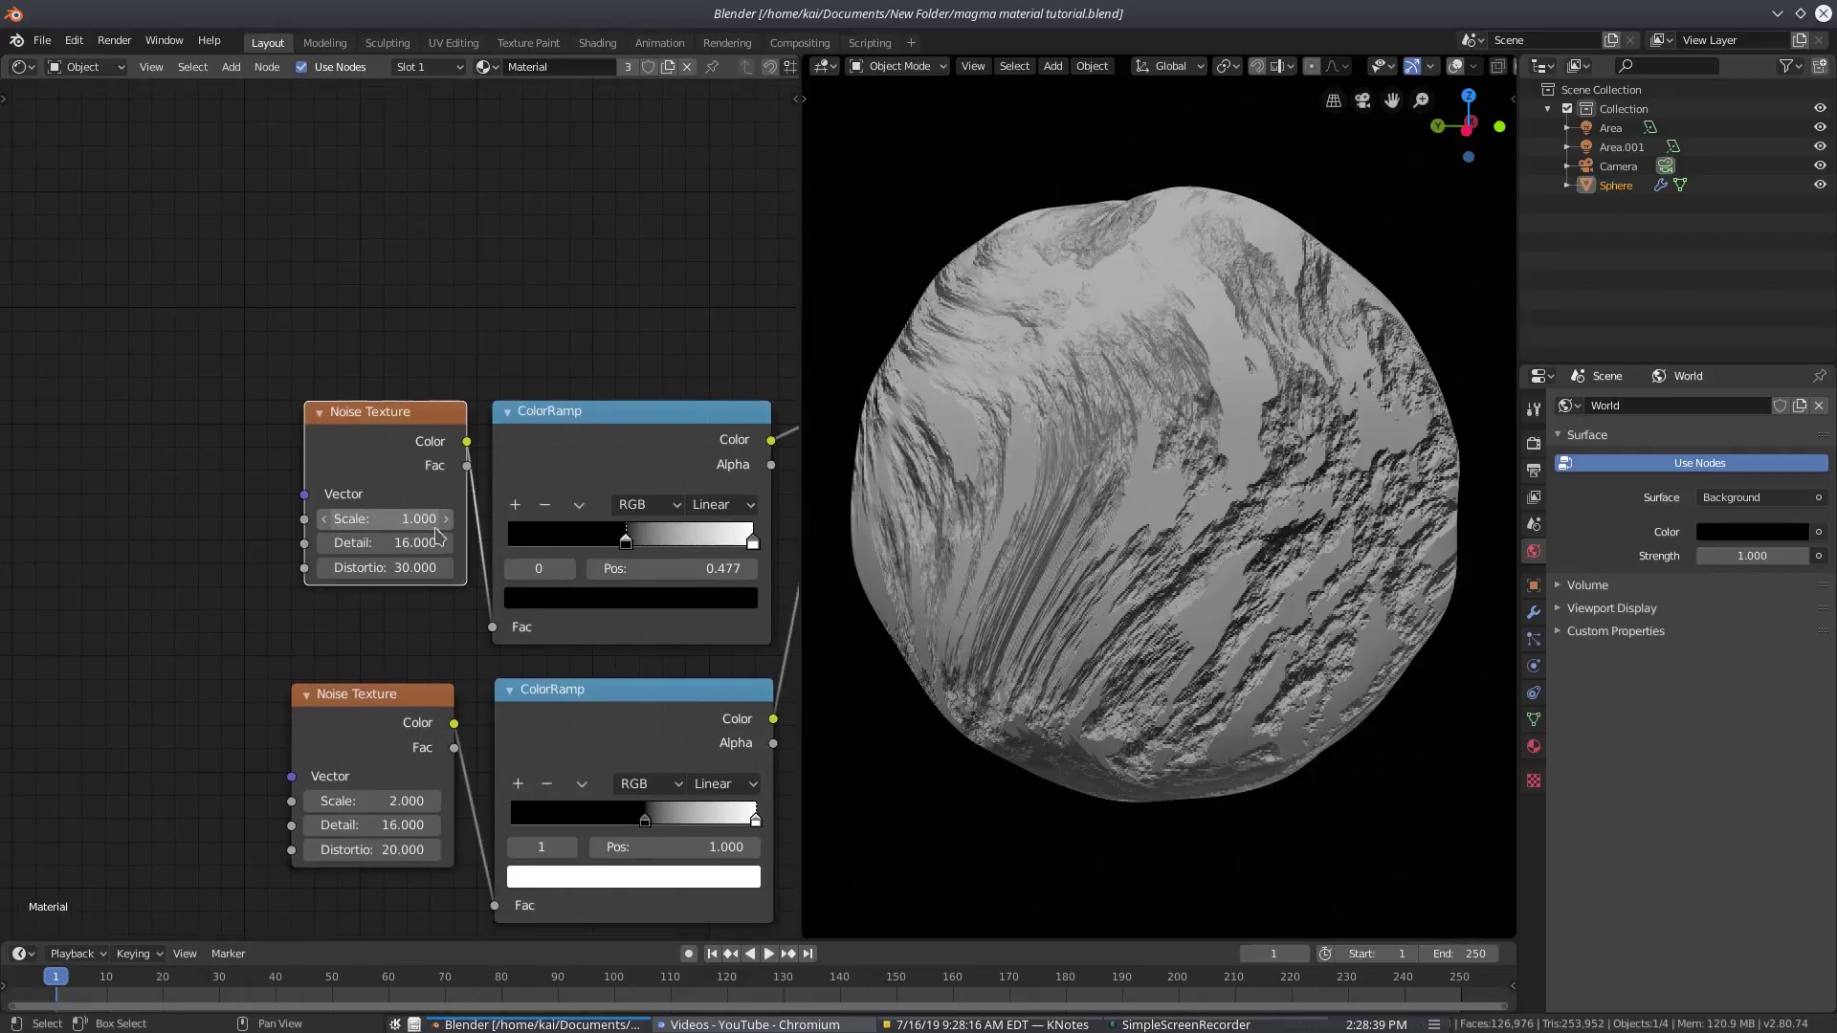
middle_click_drag(1115, 560, 918, 565)
scroll(1102, 505, "down", 1)
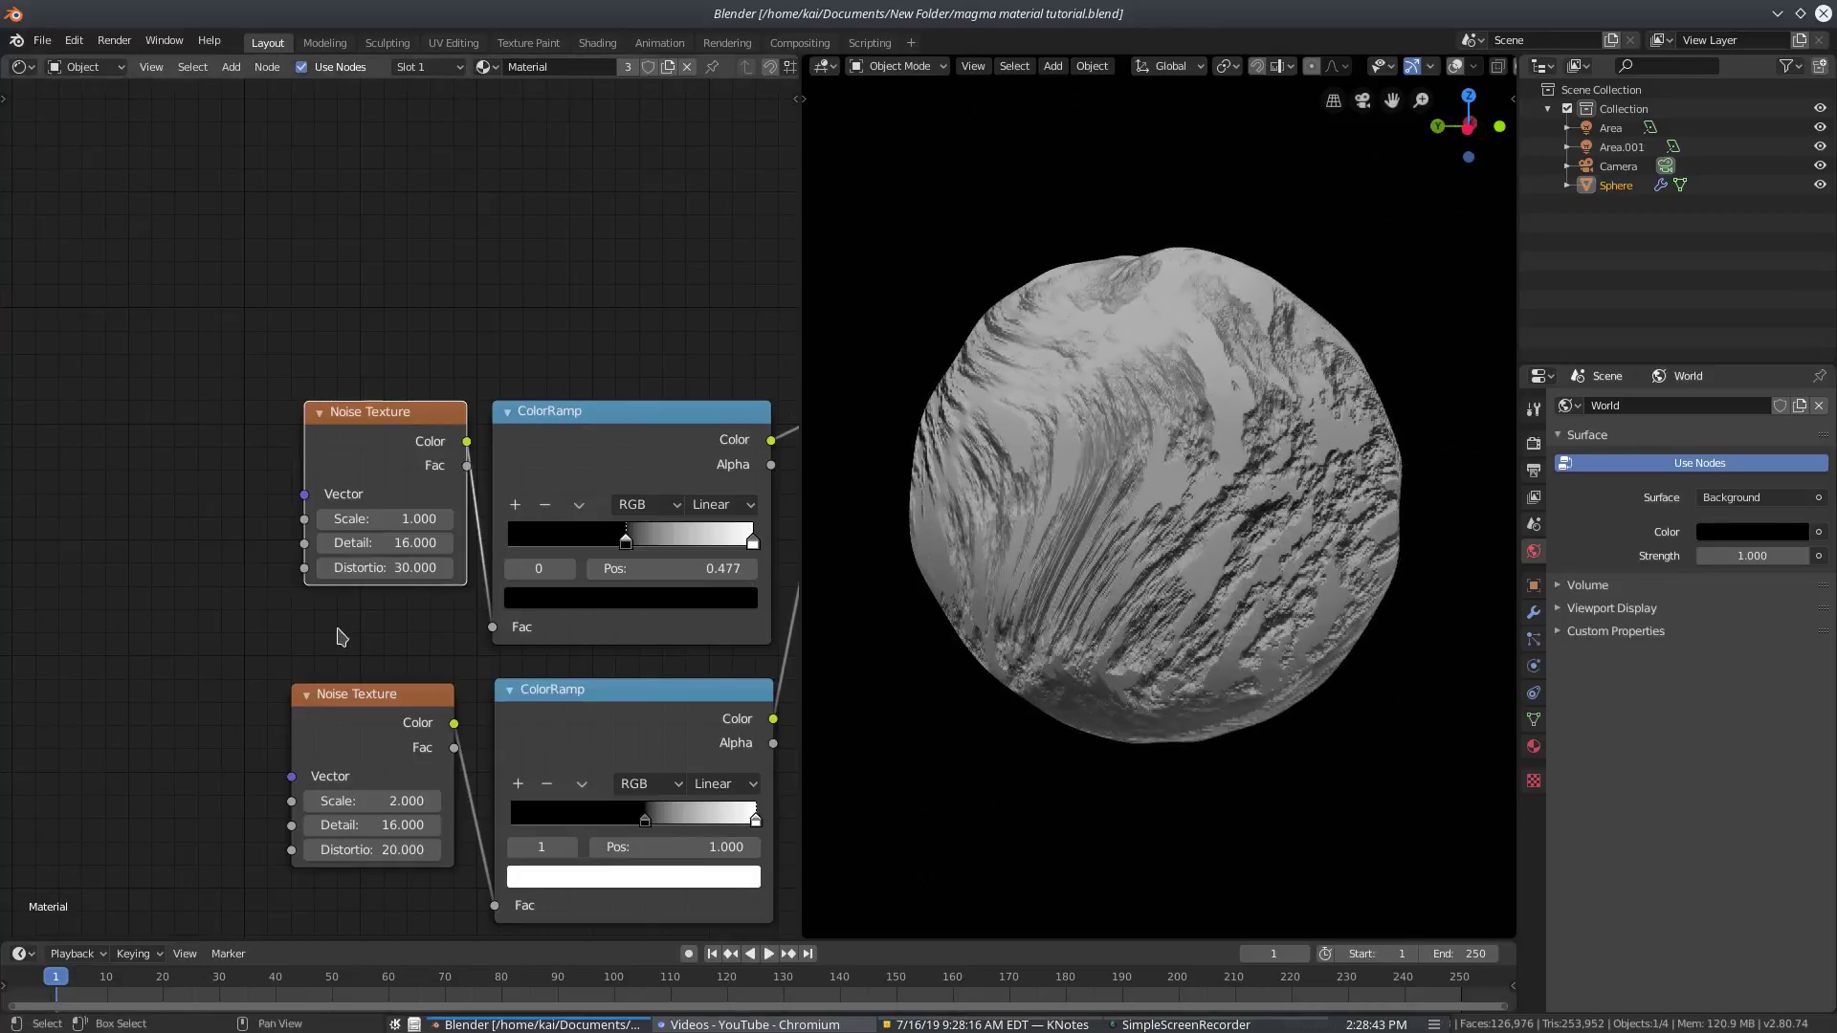
left_click_drag(408, 568, 389, 568)
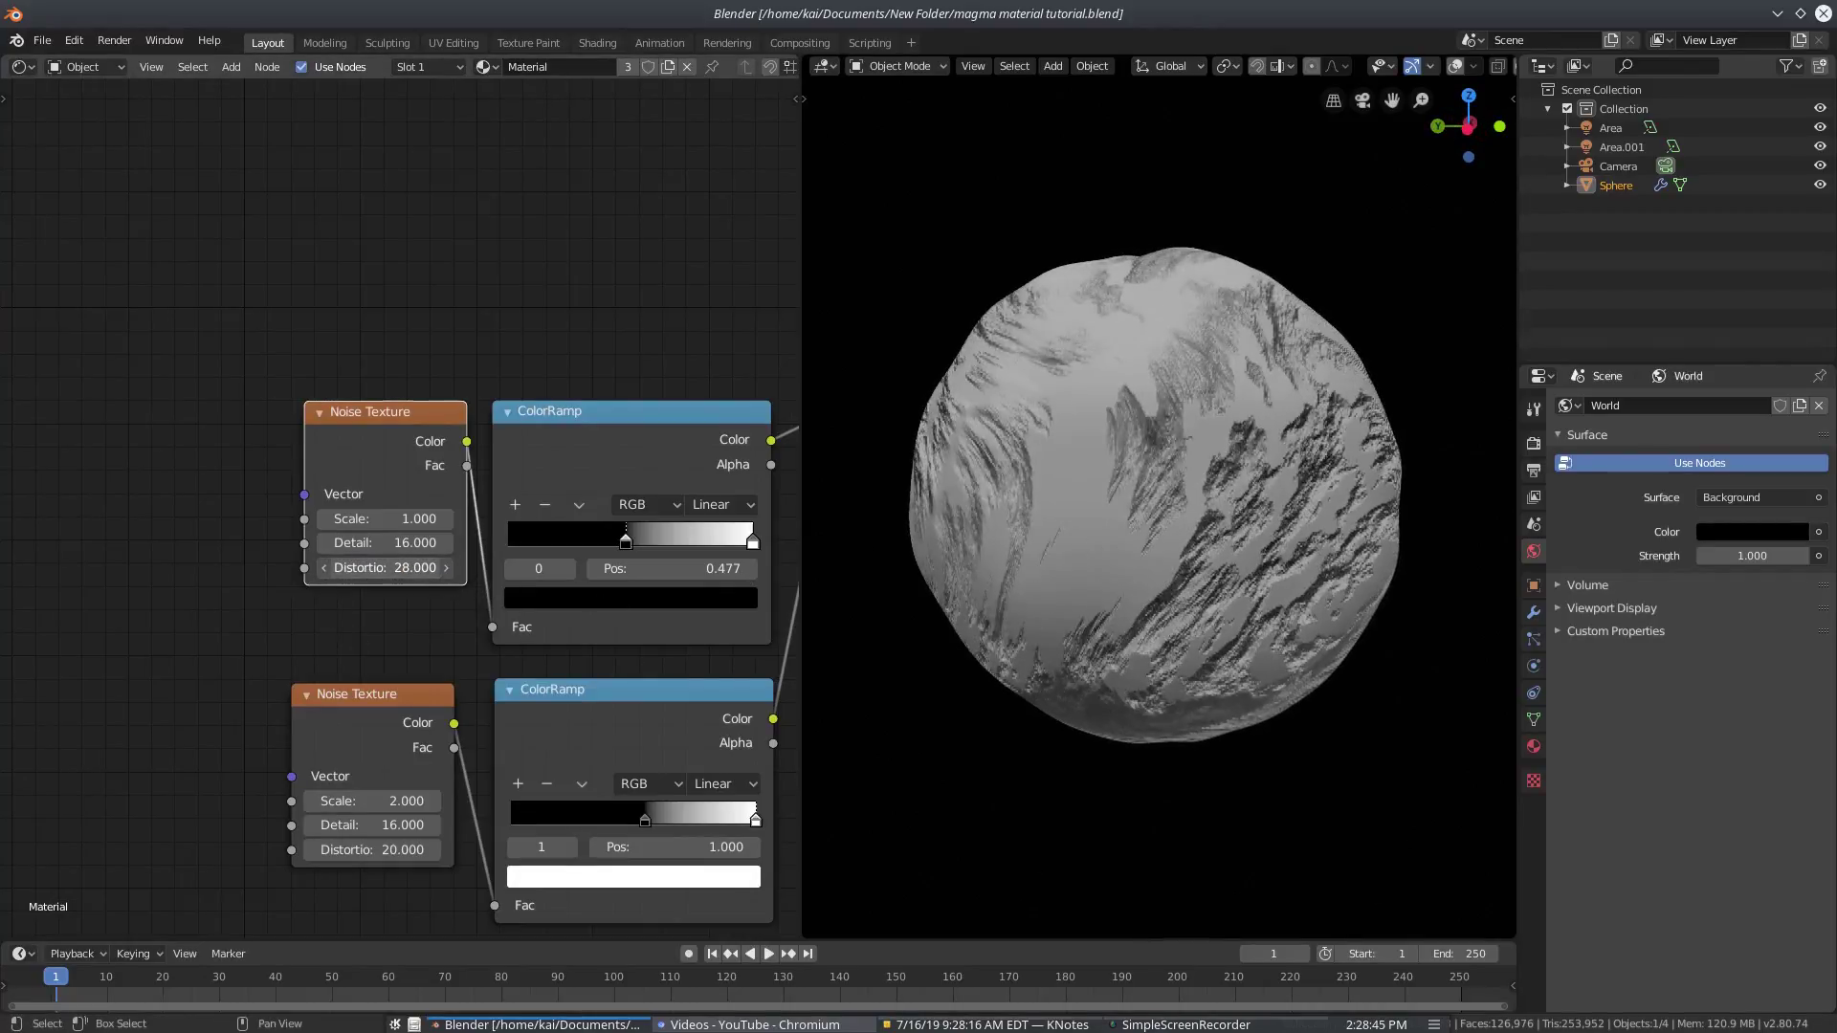
left_click(383, 567)
type("30")
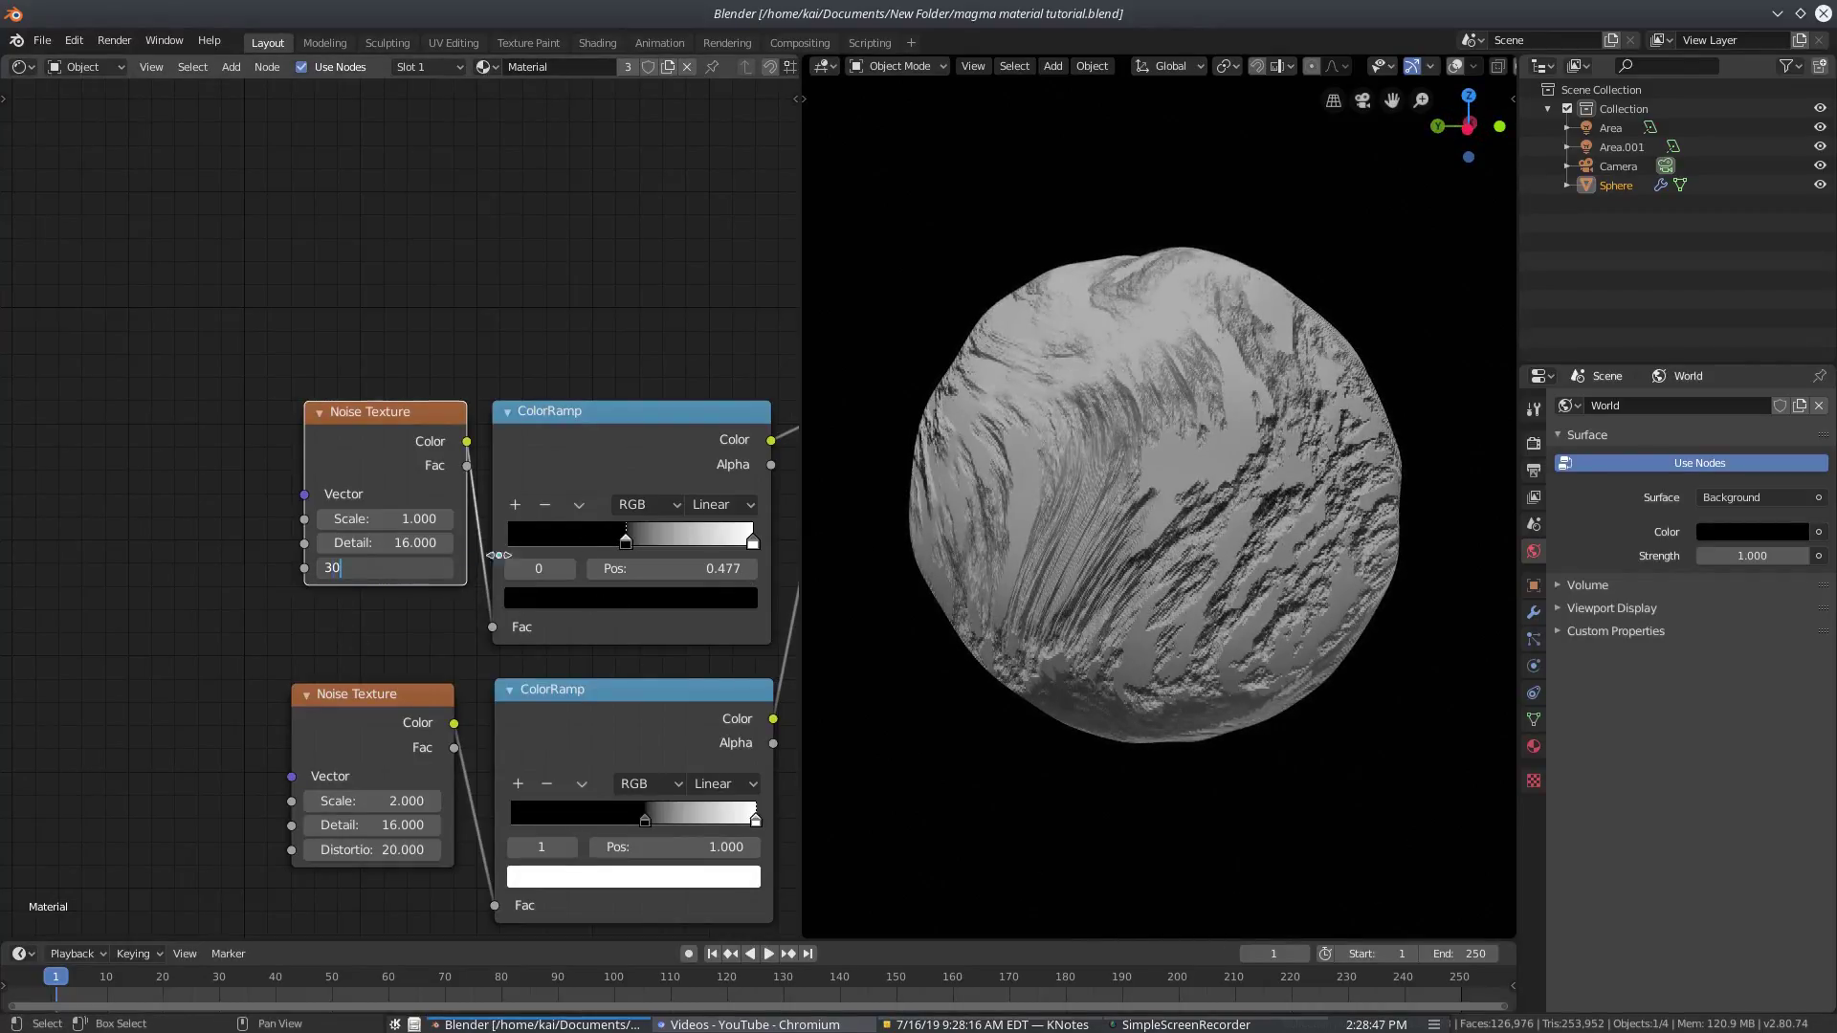
key("Return")
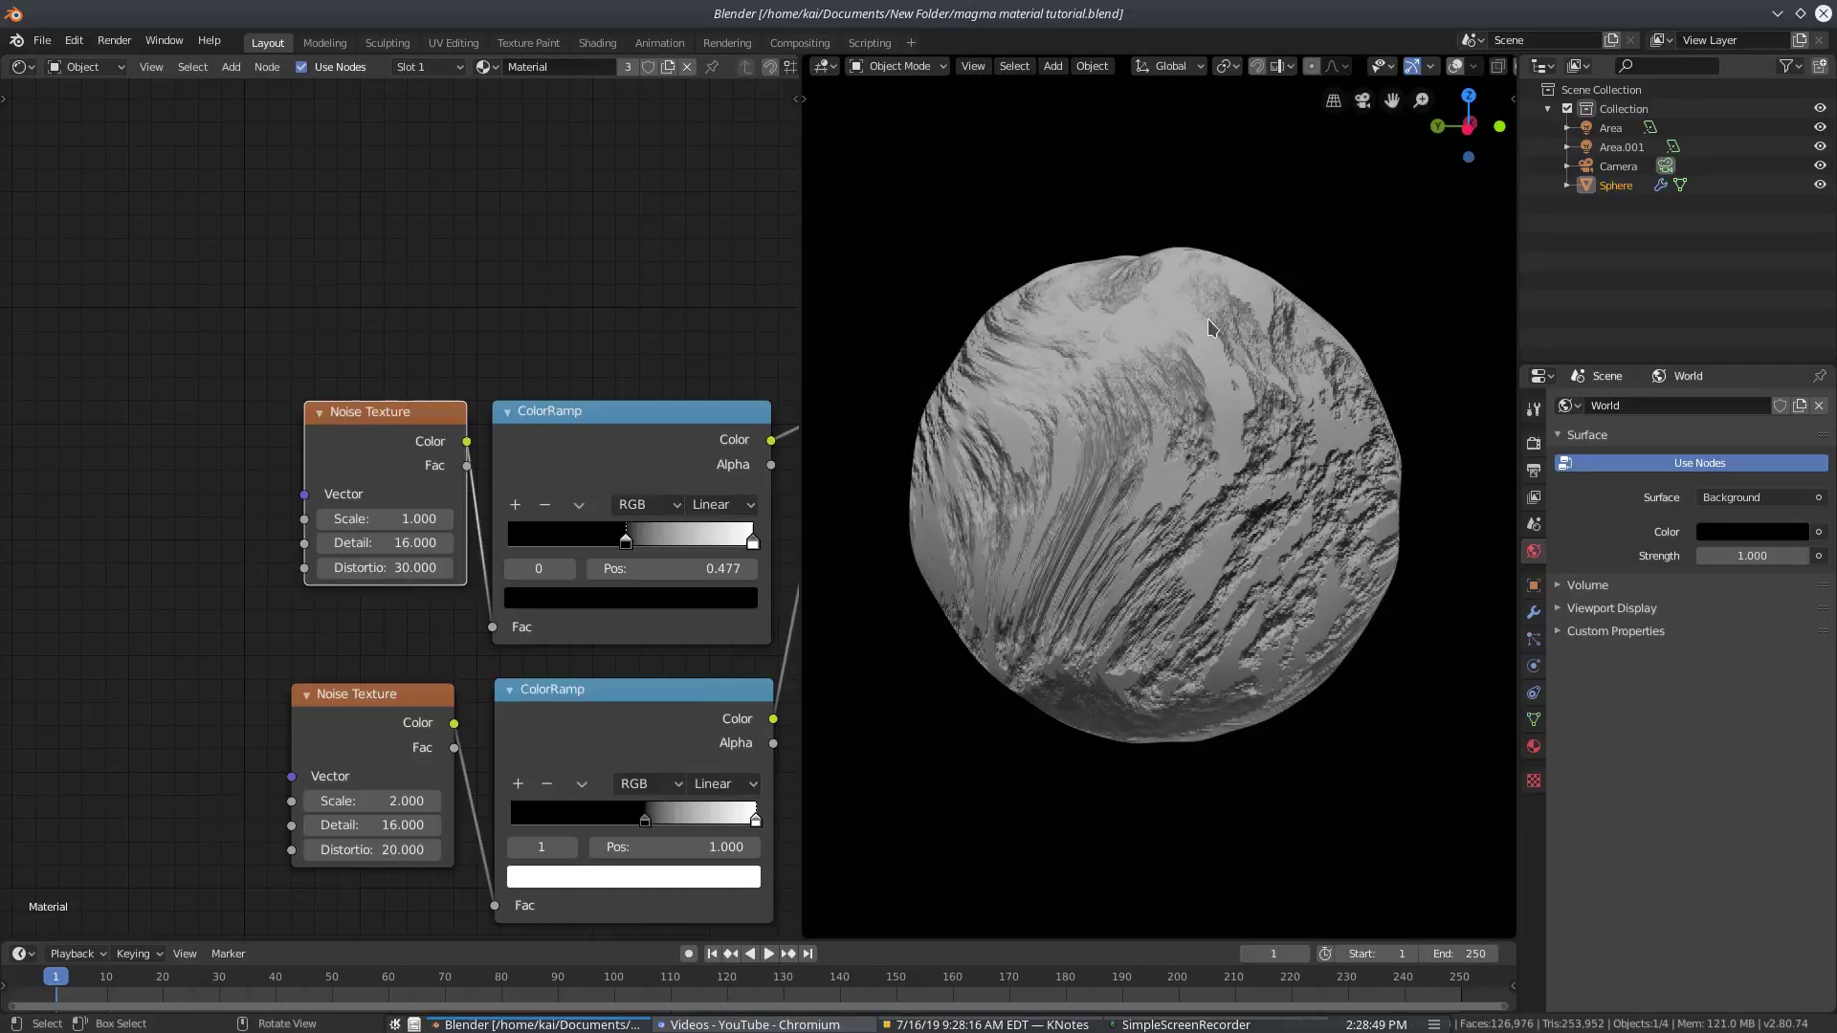
Examine the sphere's Displace and Subdivision Surface modifiers and the Clouds texture that drives the displacement
middle_click_drag(1193, 800, 1358, 622)
left_click(1534, 615)
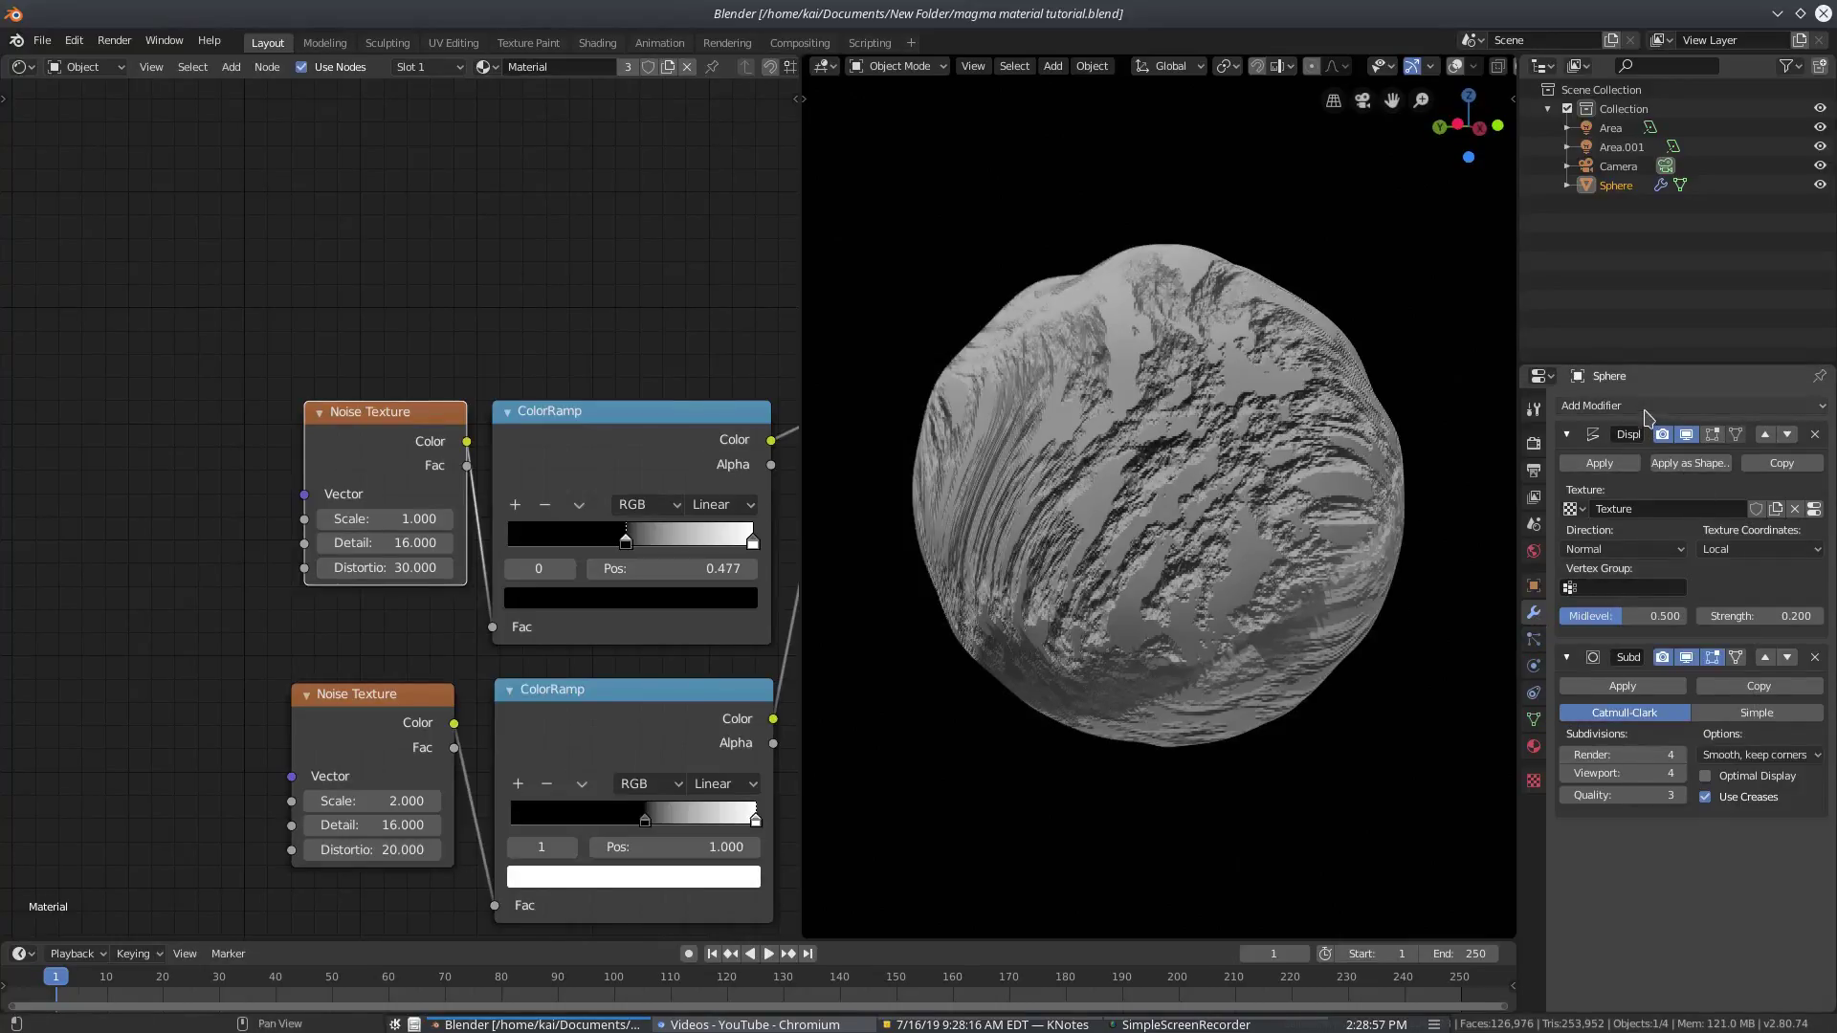
left_click(1645, 407)
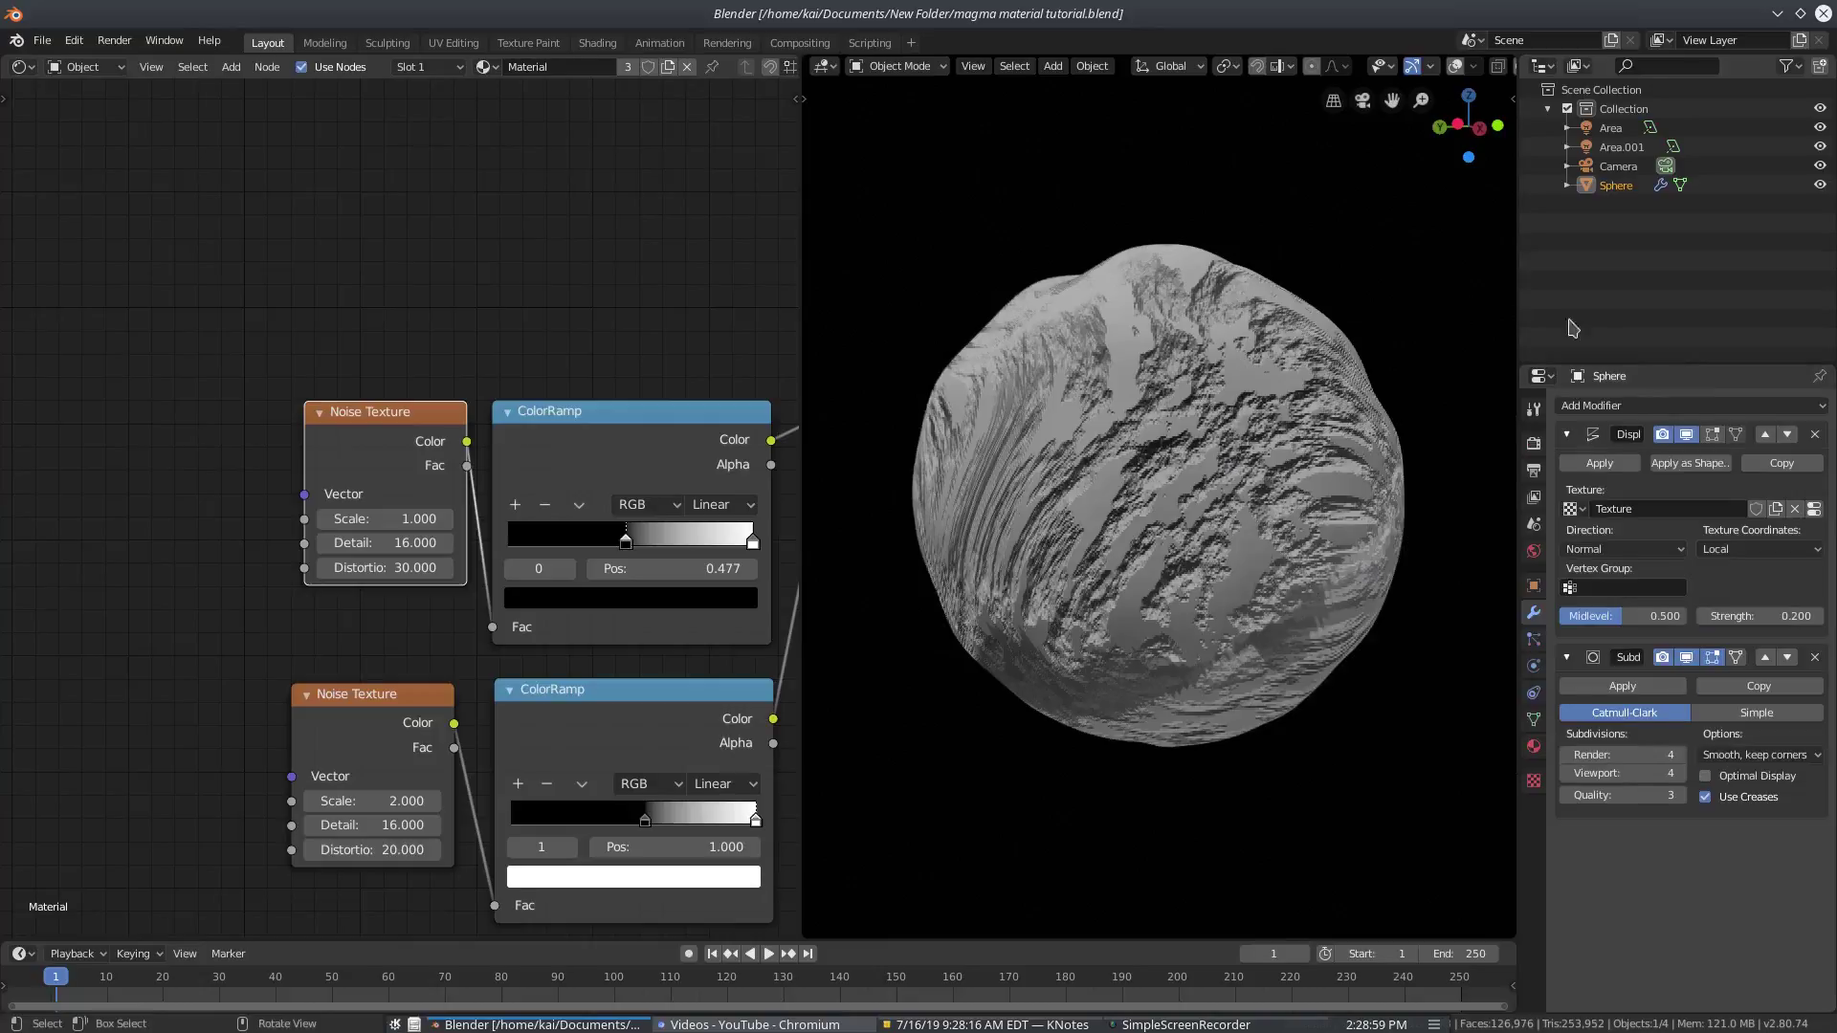
left_click(1534, 782)
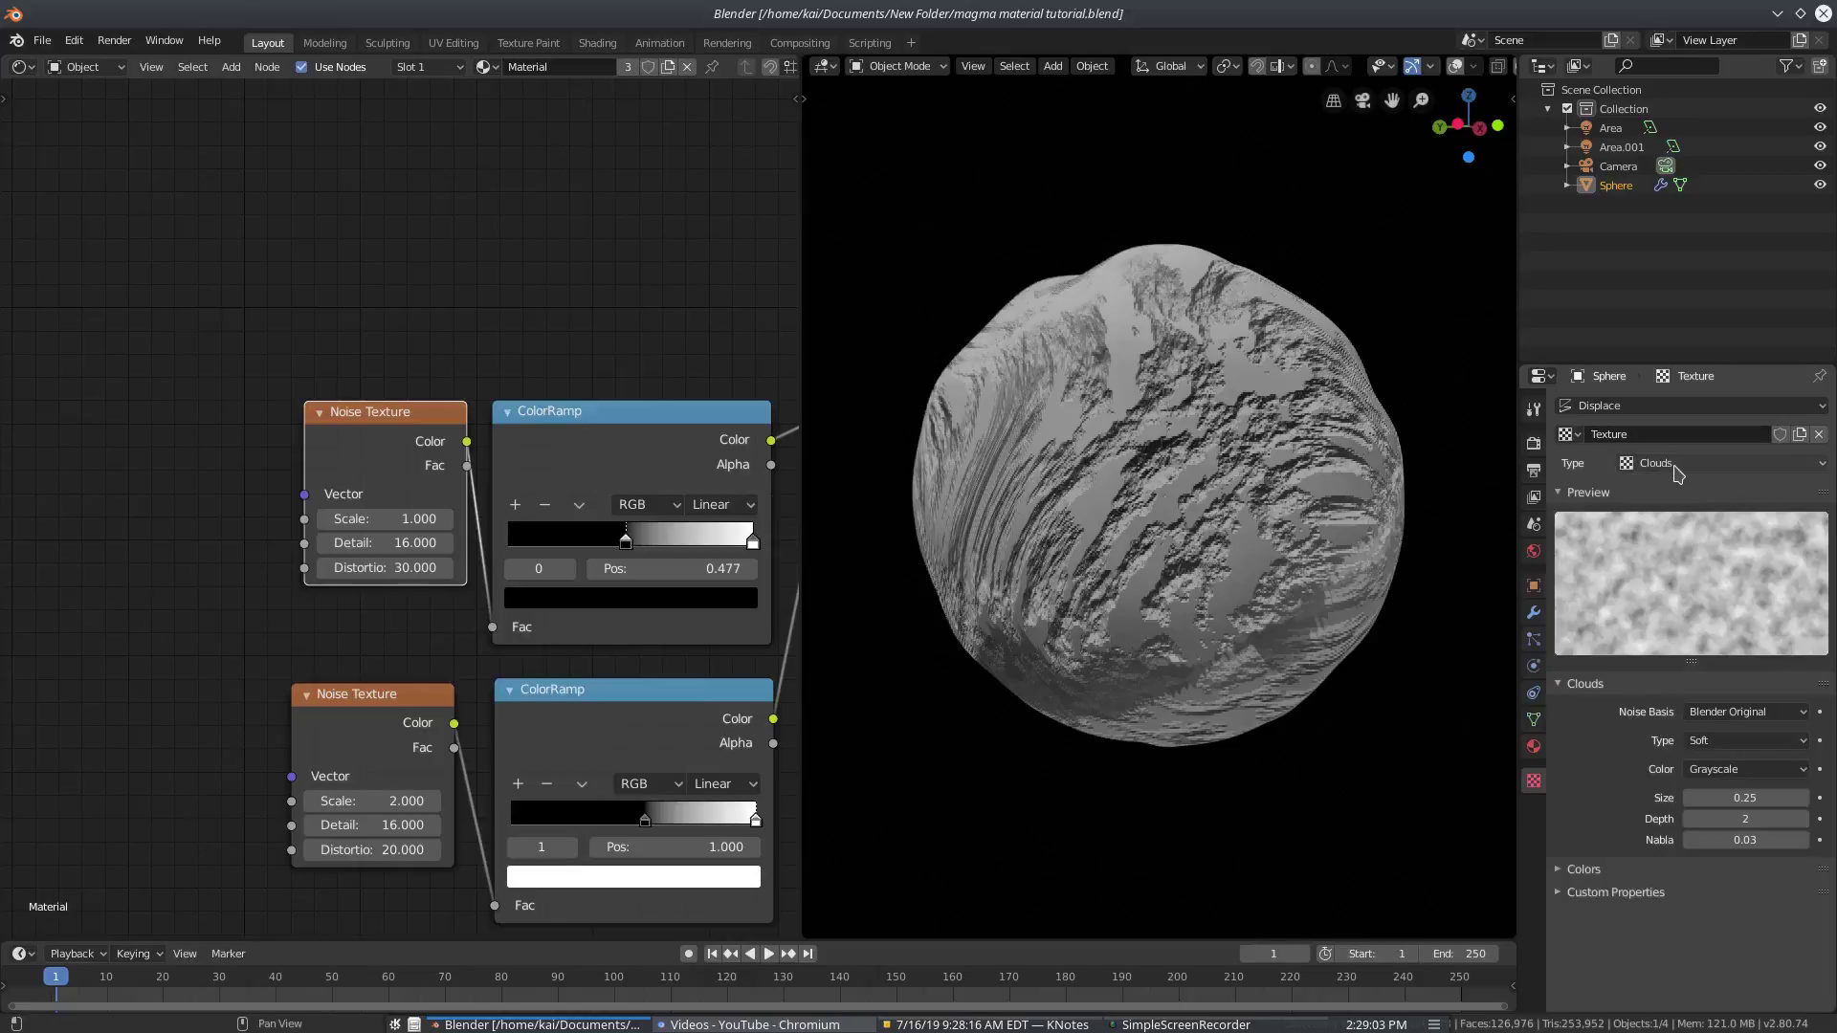
left_click(1683, 467)
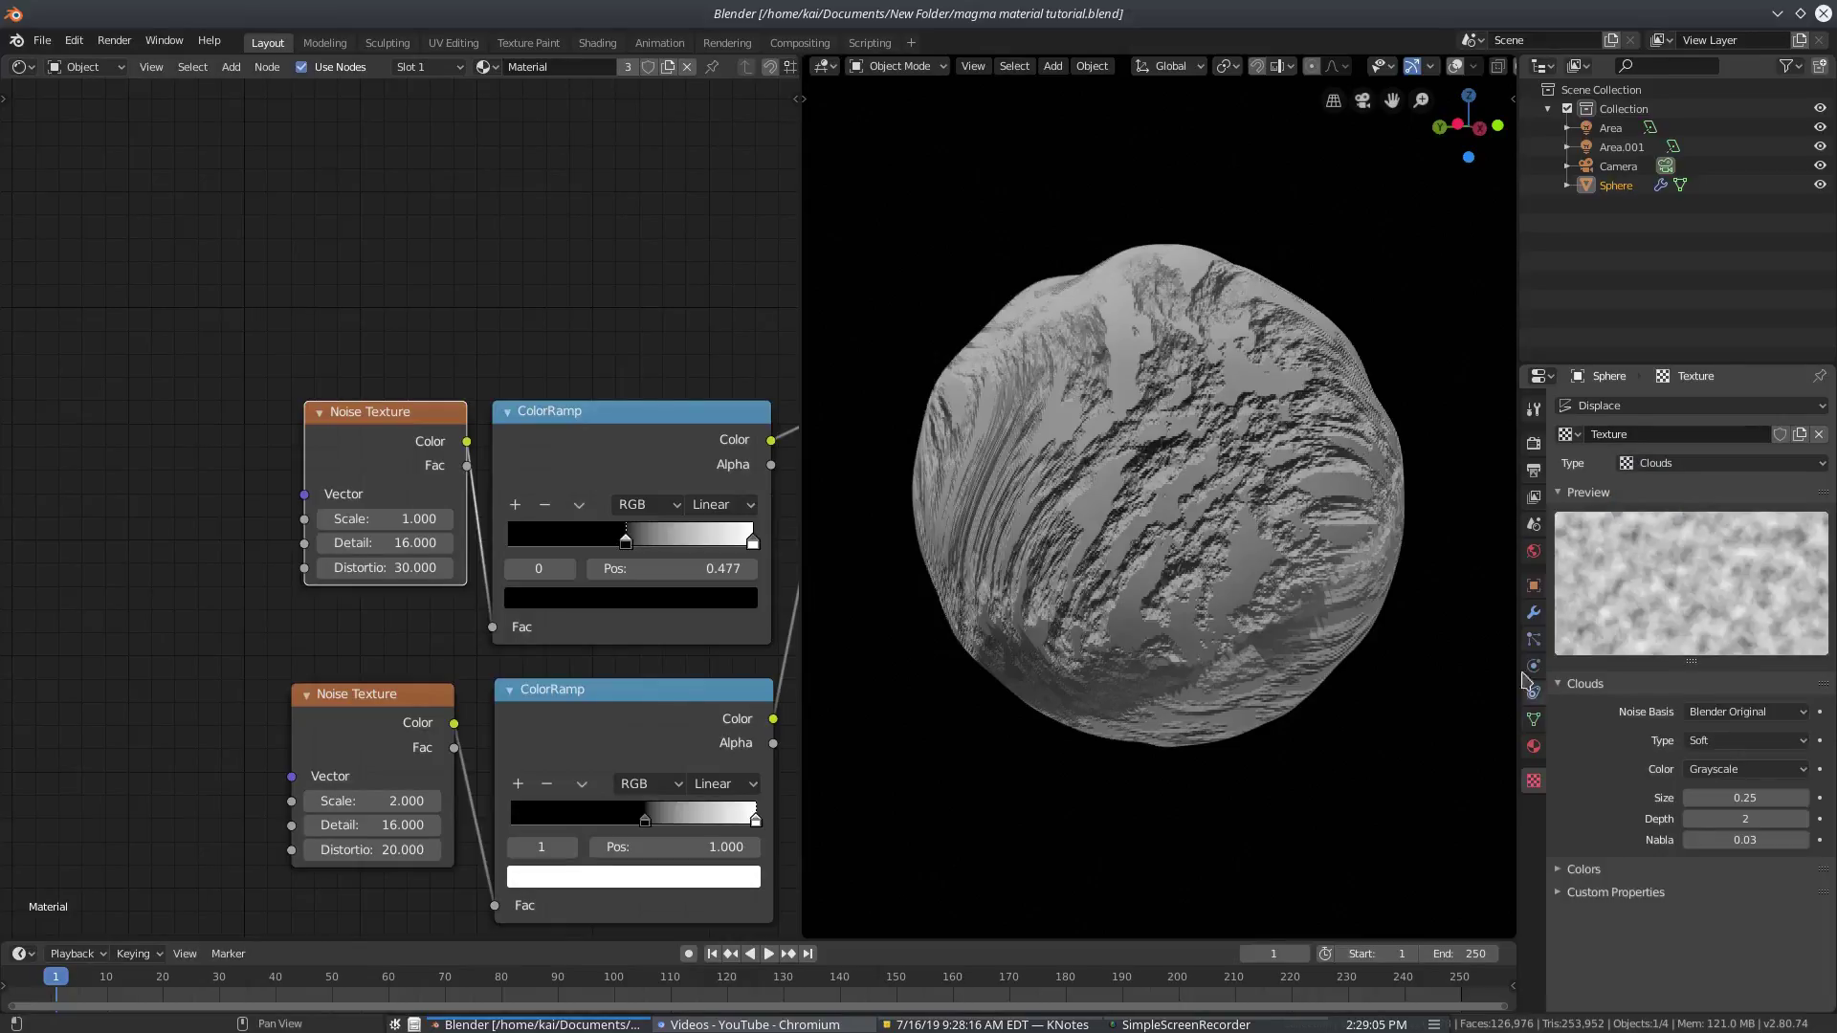
left_click(1535, 615)
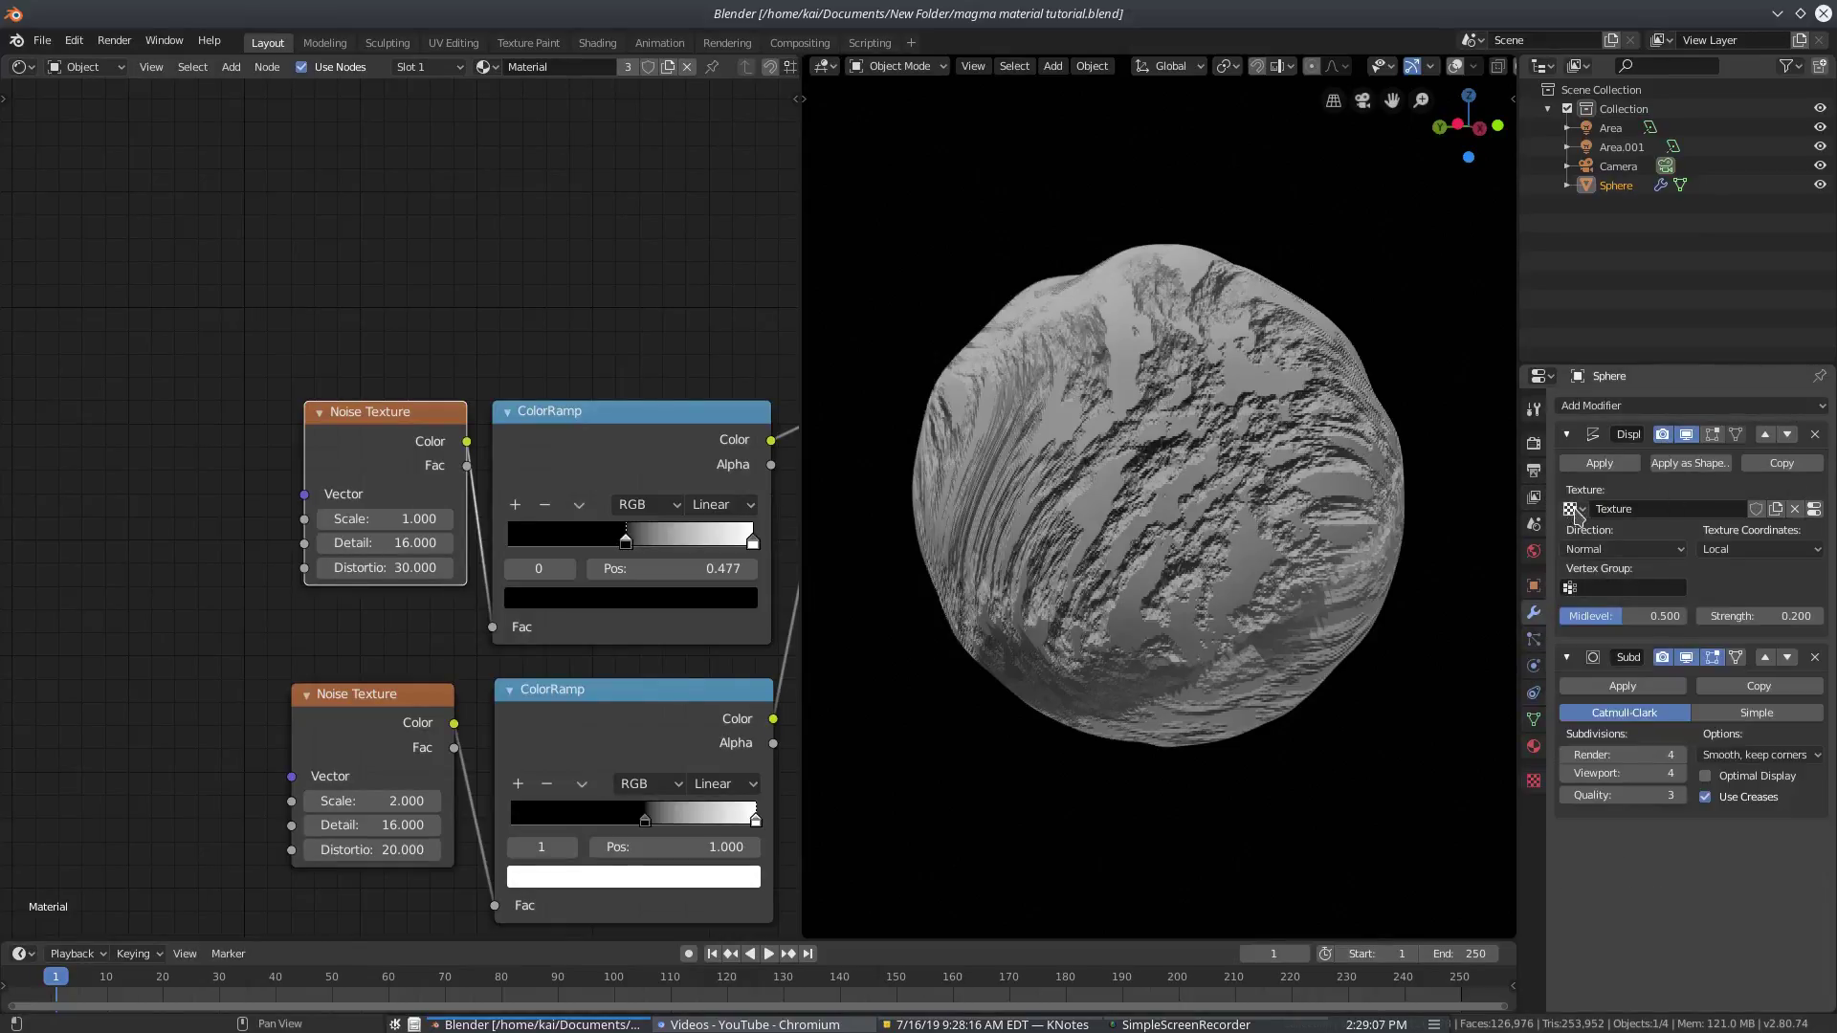
left_click(1572, 509)
left_click(1614, 539)
left_click(1661, 409)
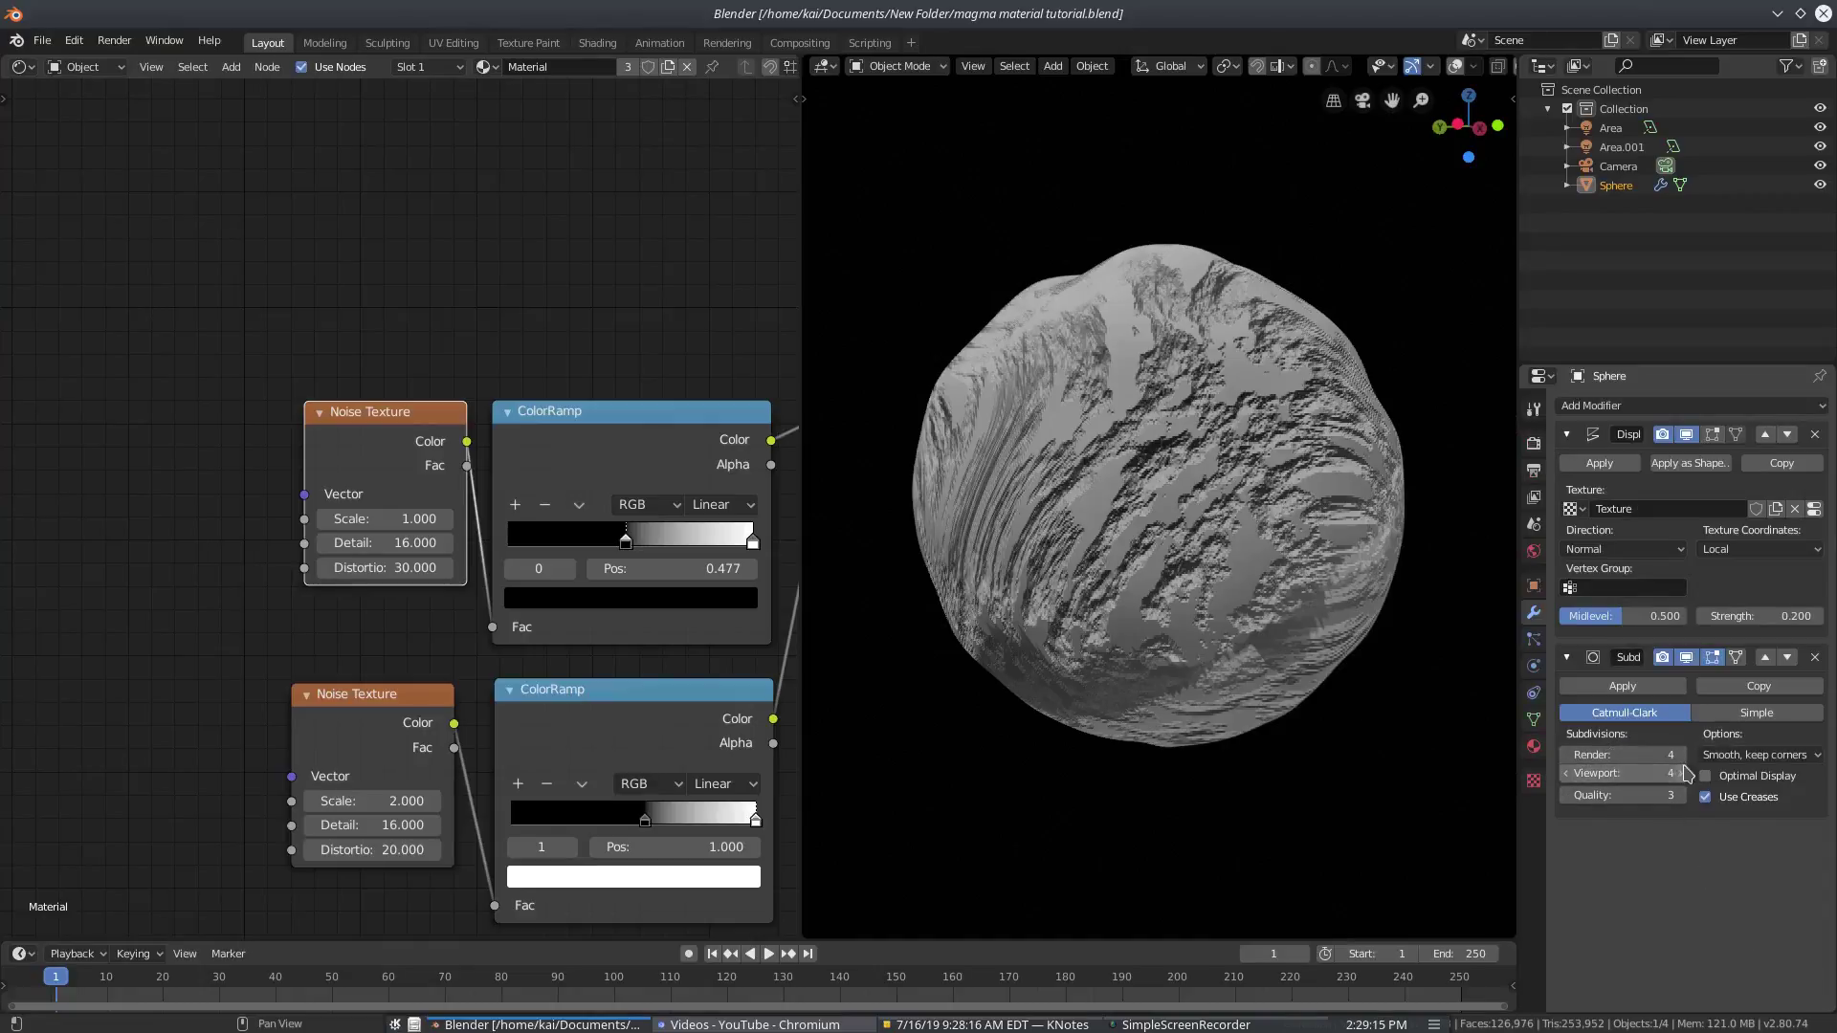
Examine the sphere's displaced surface and the Noise Texture and ColorRamp nodes that shape it
middle_click_drag(1426, 532, 1492, 501)
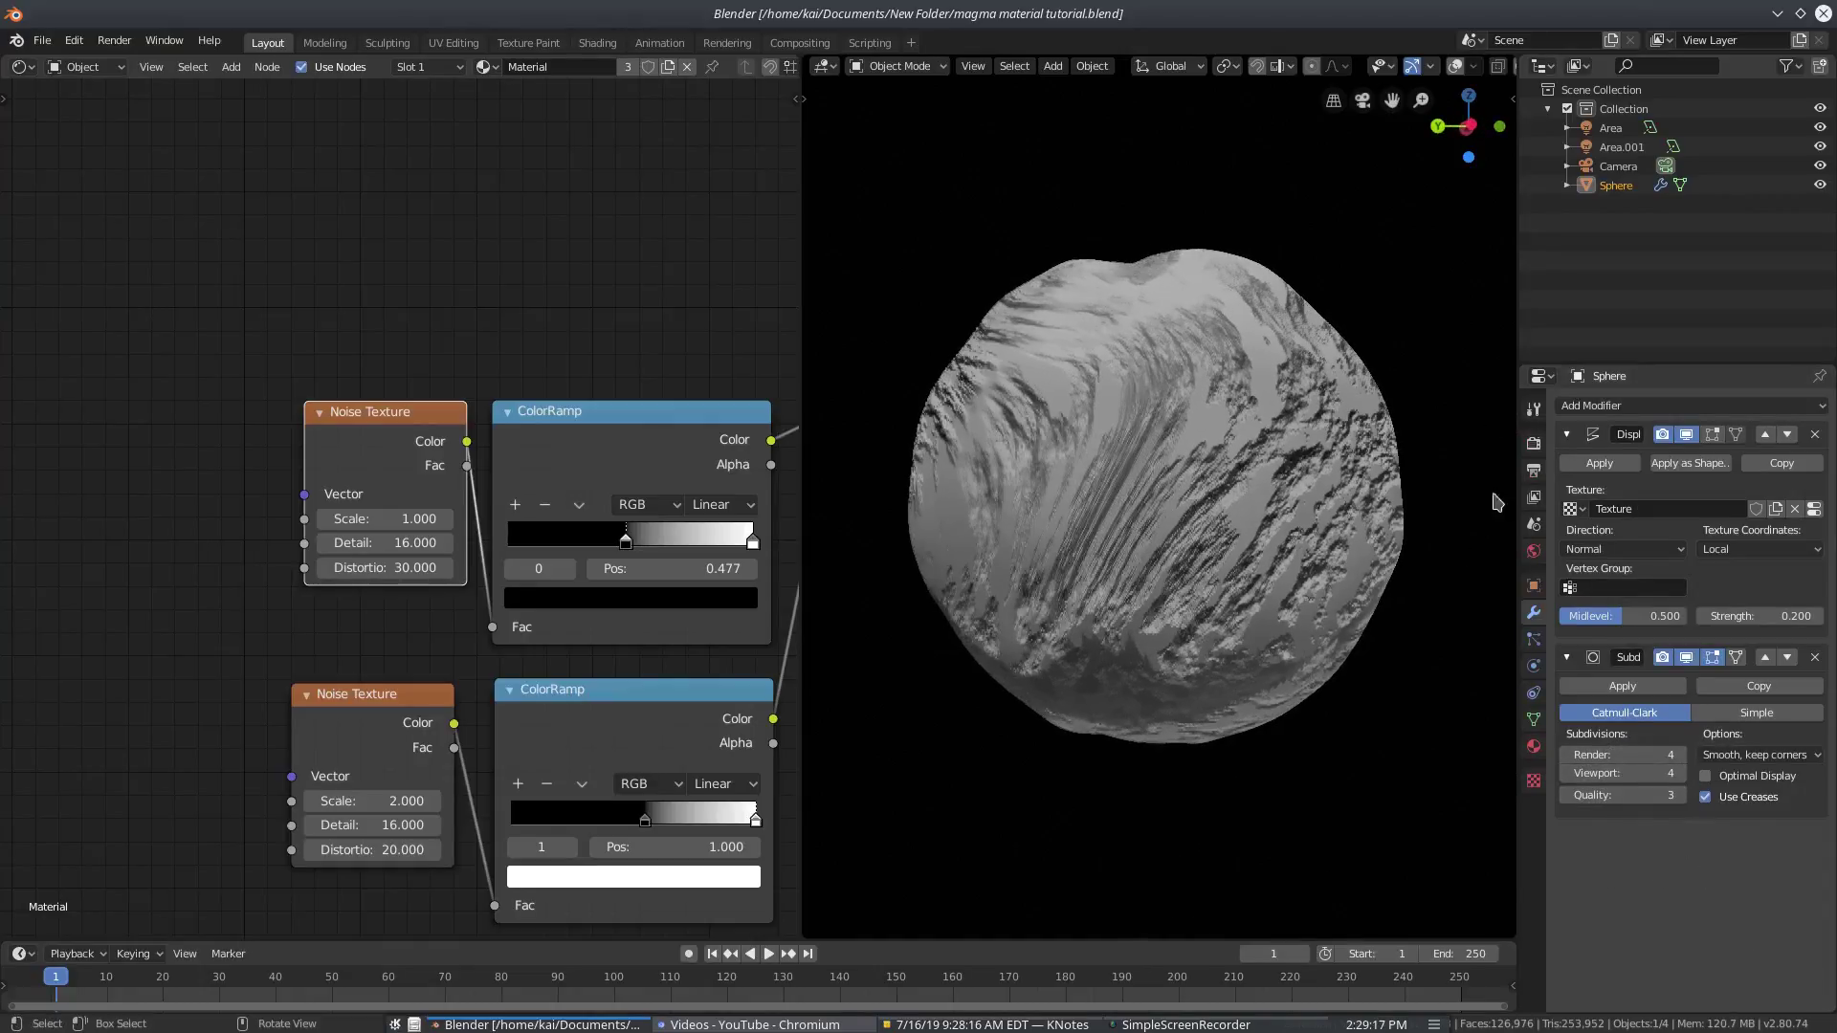
middle_click_drag(1150, 716, 1215, 715)
middle_click_drag(557, 587, 503, 477)
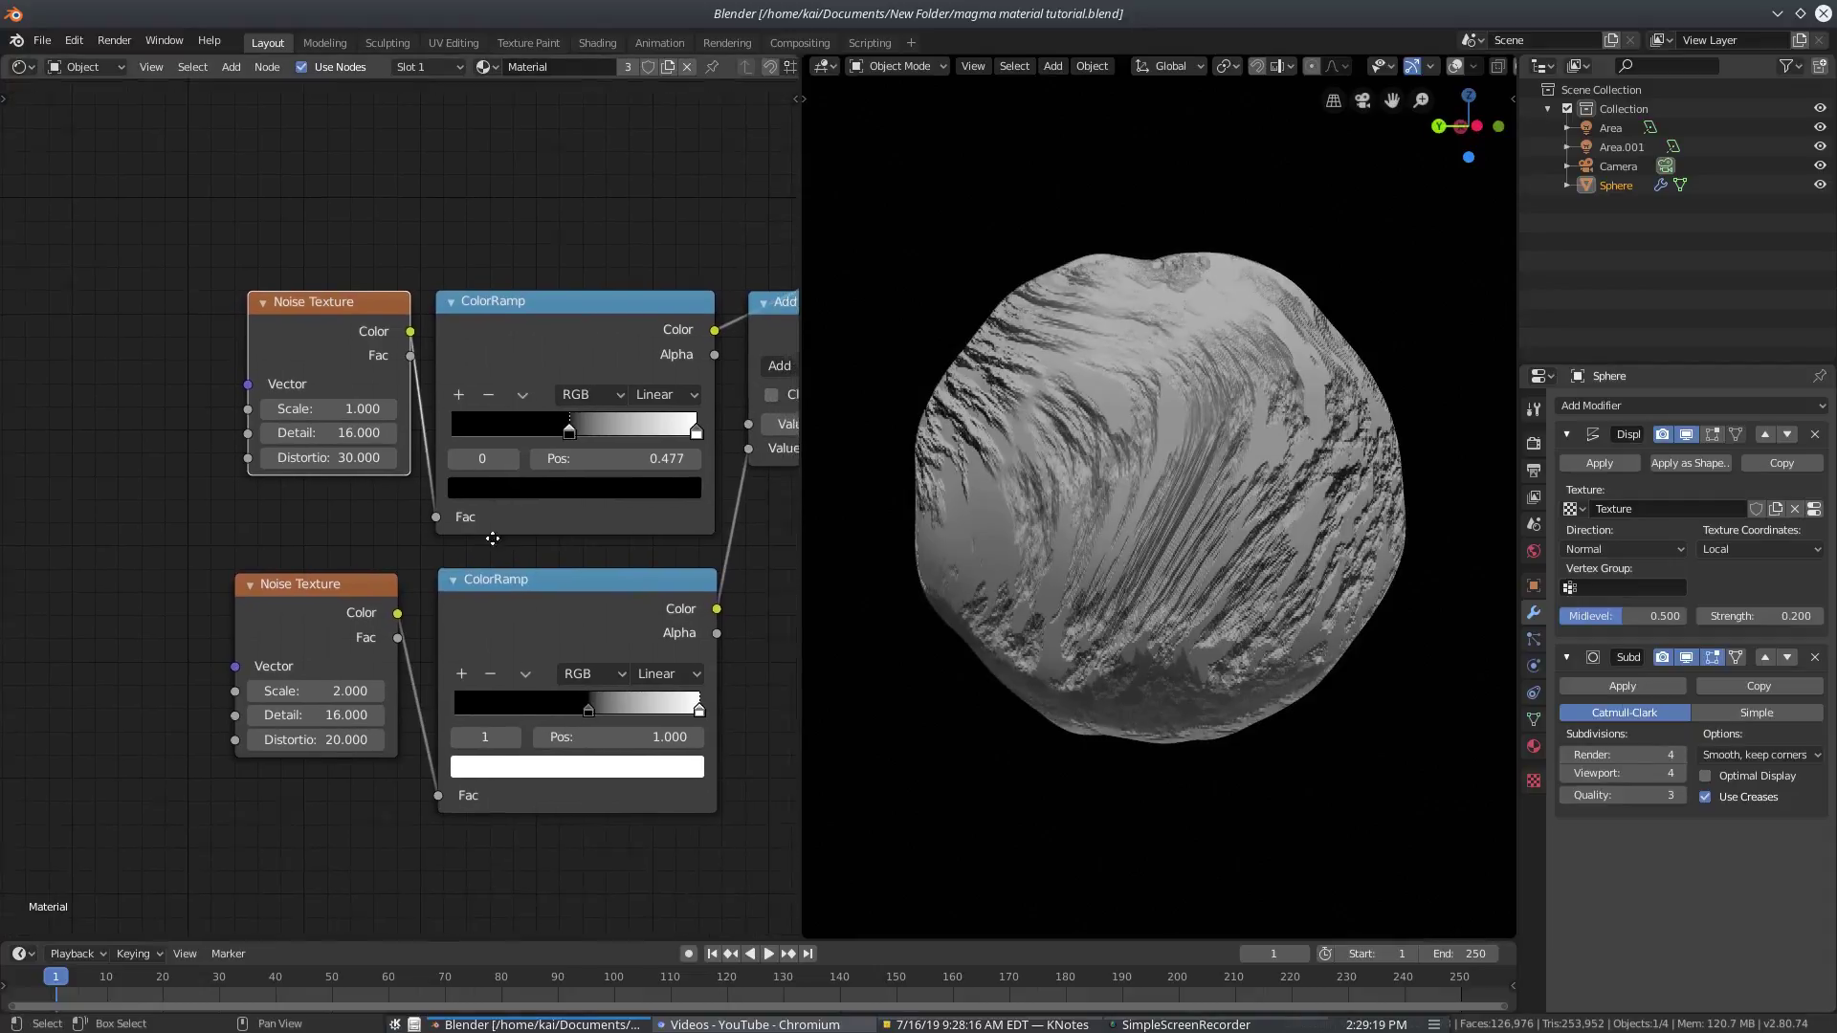
middle_click_drag(724, 406, 569, 503)
scroll(538, 345, "down", 3)
middle_click_drag(539, 352, 533, 473)
middle_click_drag(388, 470, 442, 421)
middle_click_drag(387, 287, 431, 312)
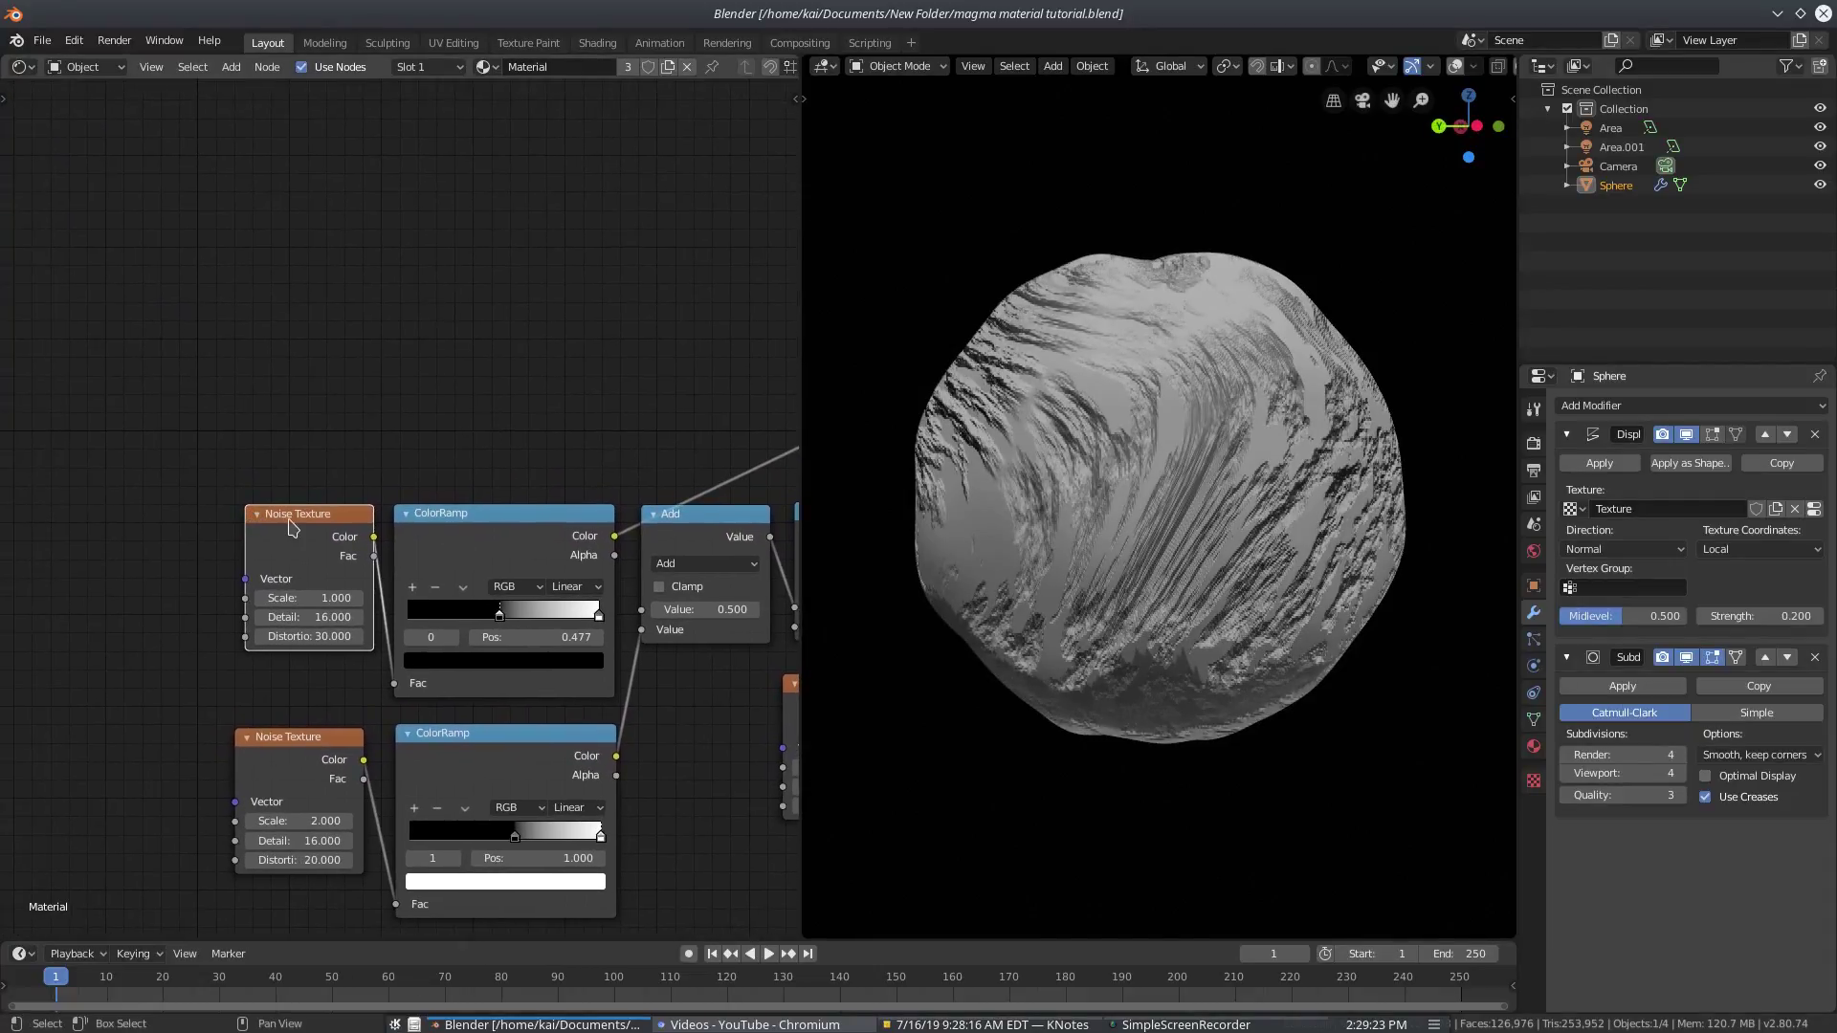
middle_click_drag(459, 209, 465, 246)
key("shift+a")
left_click(465, 243)
type("color")
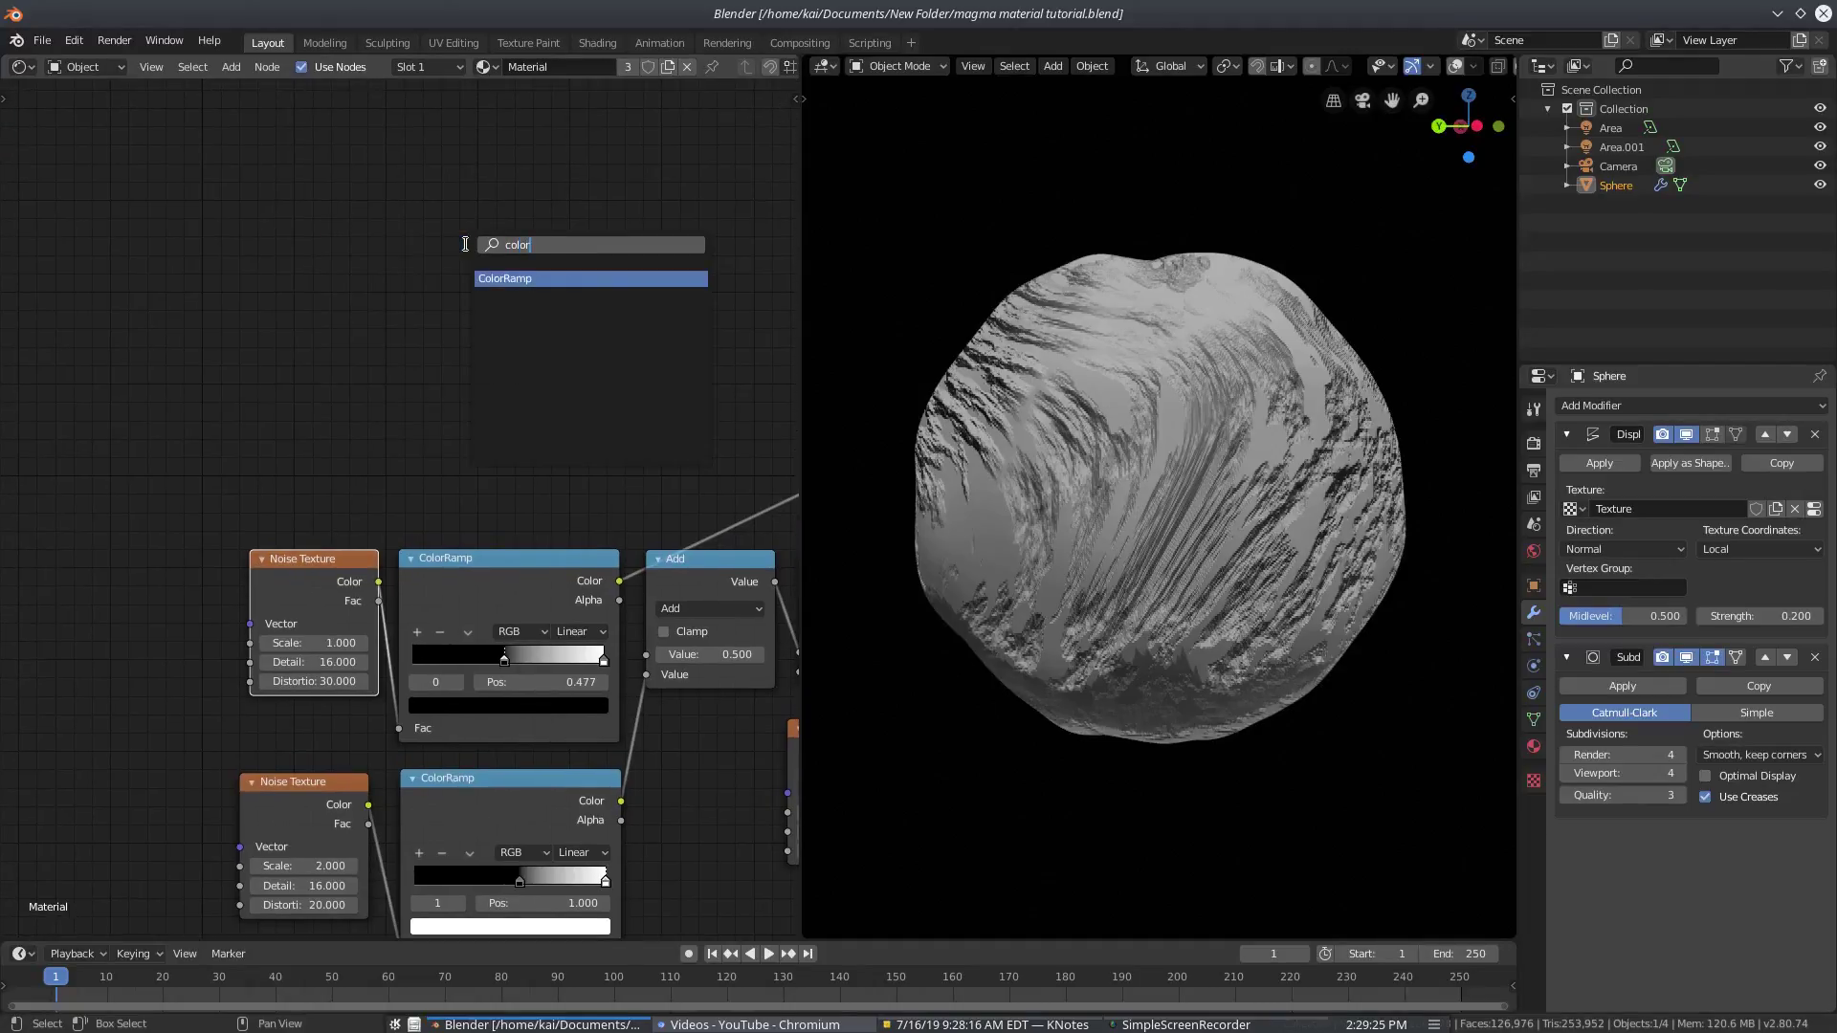
key("Escape")
Try shifting the upper ColorRamp's black and white stops, and undo the change
scroll(357, 482, "up", 2)
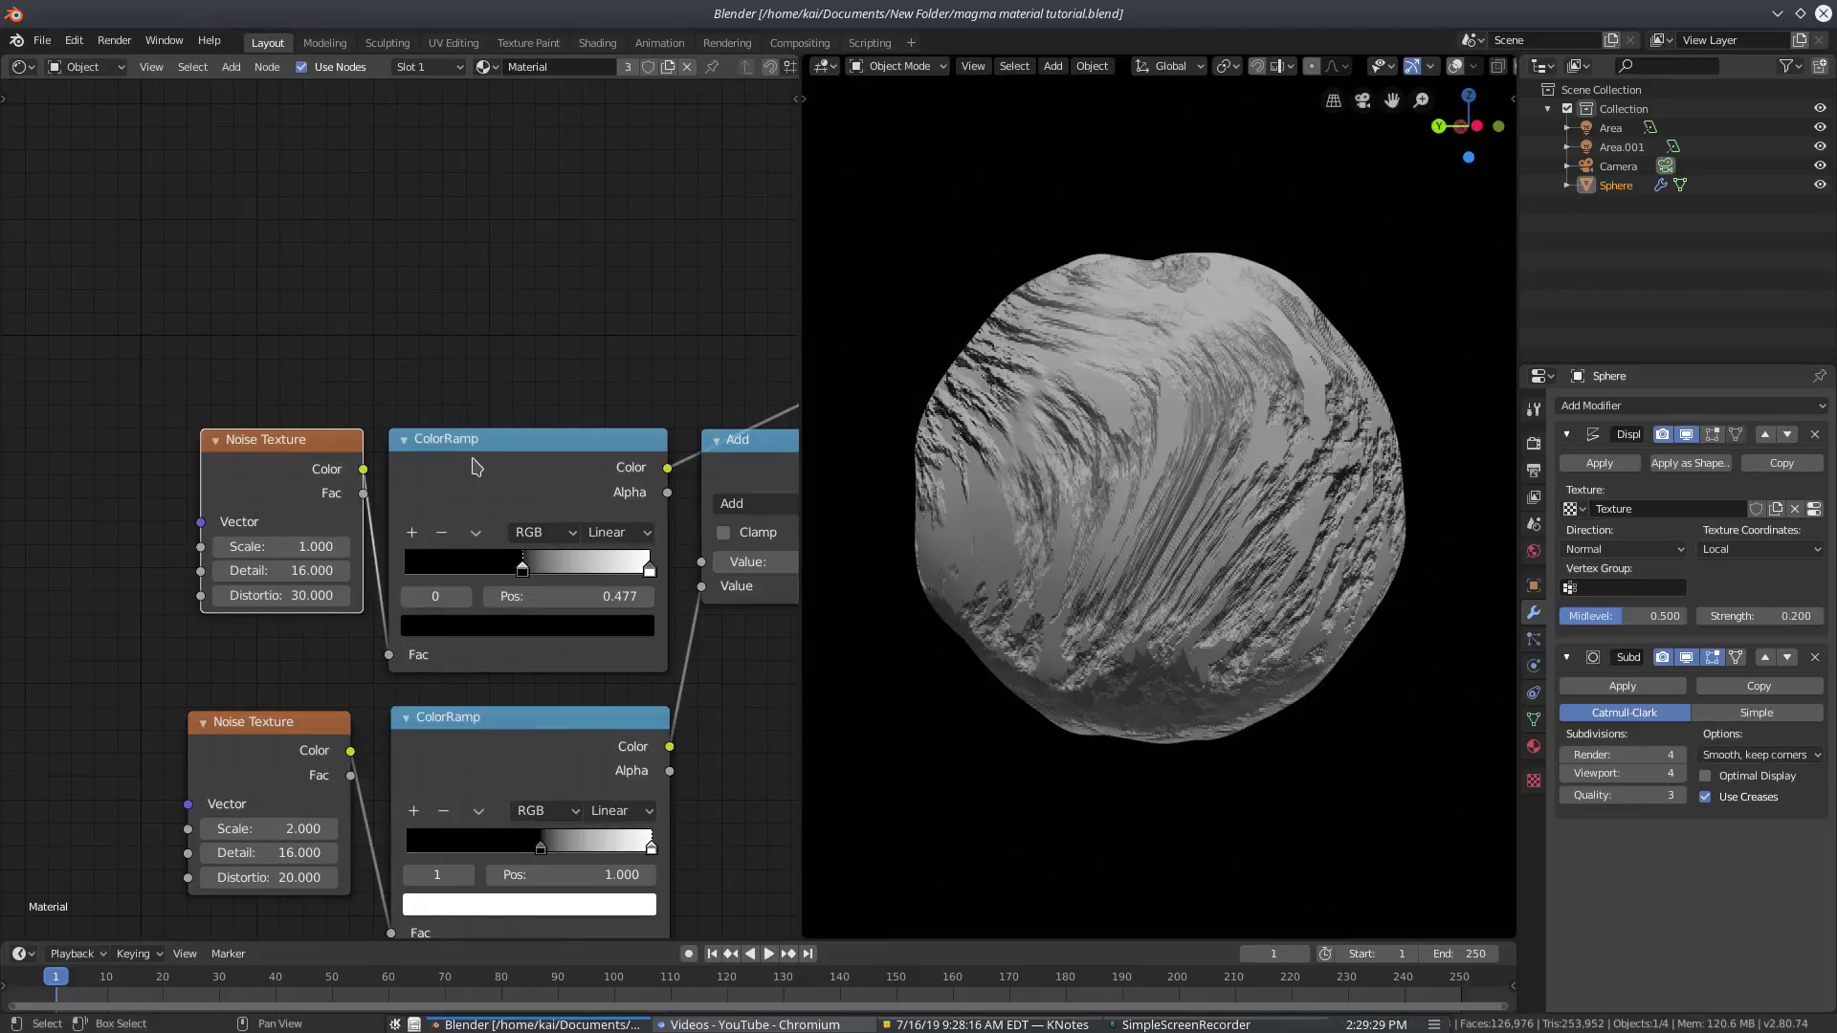
middle_click_drag(472, 463, 413, 454)
mouse_move(463, 561)
left_mouse_down()
mouse_move(427, 560)
mouse_move(481, 557)
mouse_move(443, 558)
mouse_move(465, 548)
left_mouse_up()
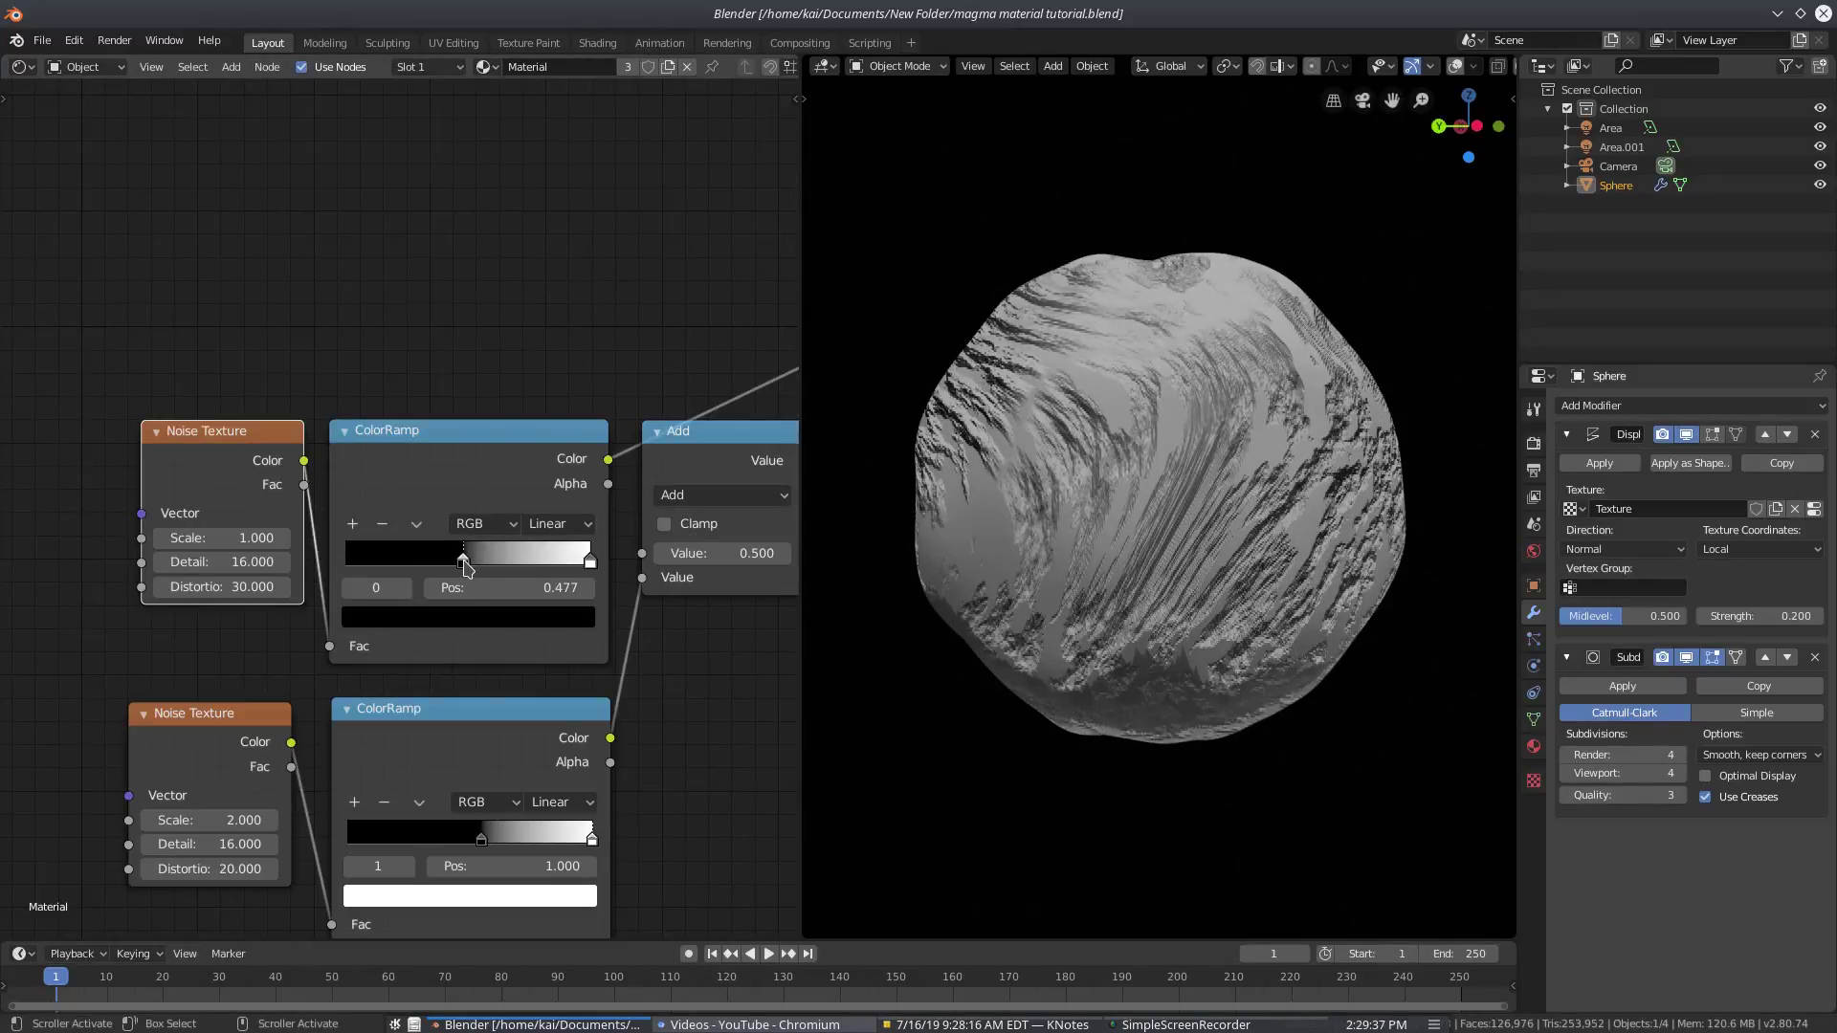
mouse_move(588, 564)
left_mouse_down()
mouse_move(483, 558)
mouse_move(605, 561)
left_mouse_up()
left_click_drag(474, 562, 488, 562)
key("ctrl+z")
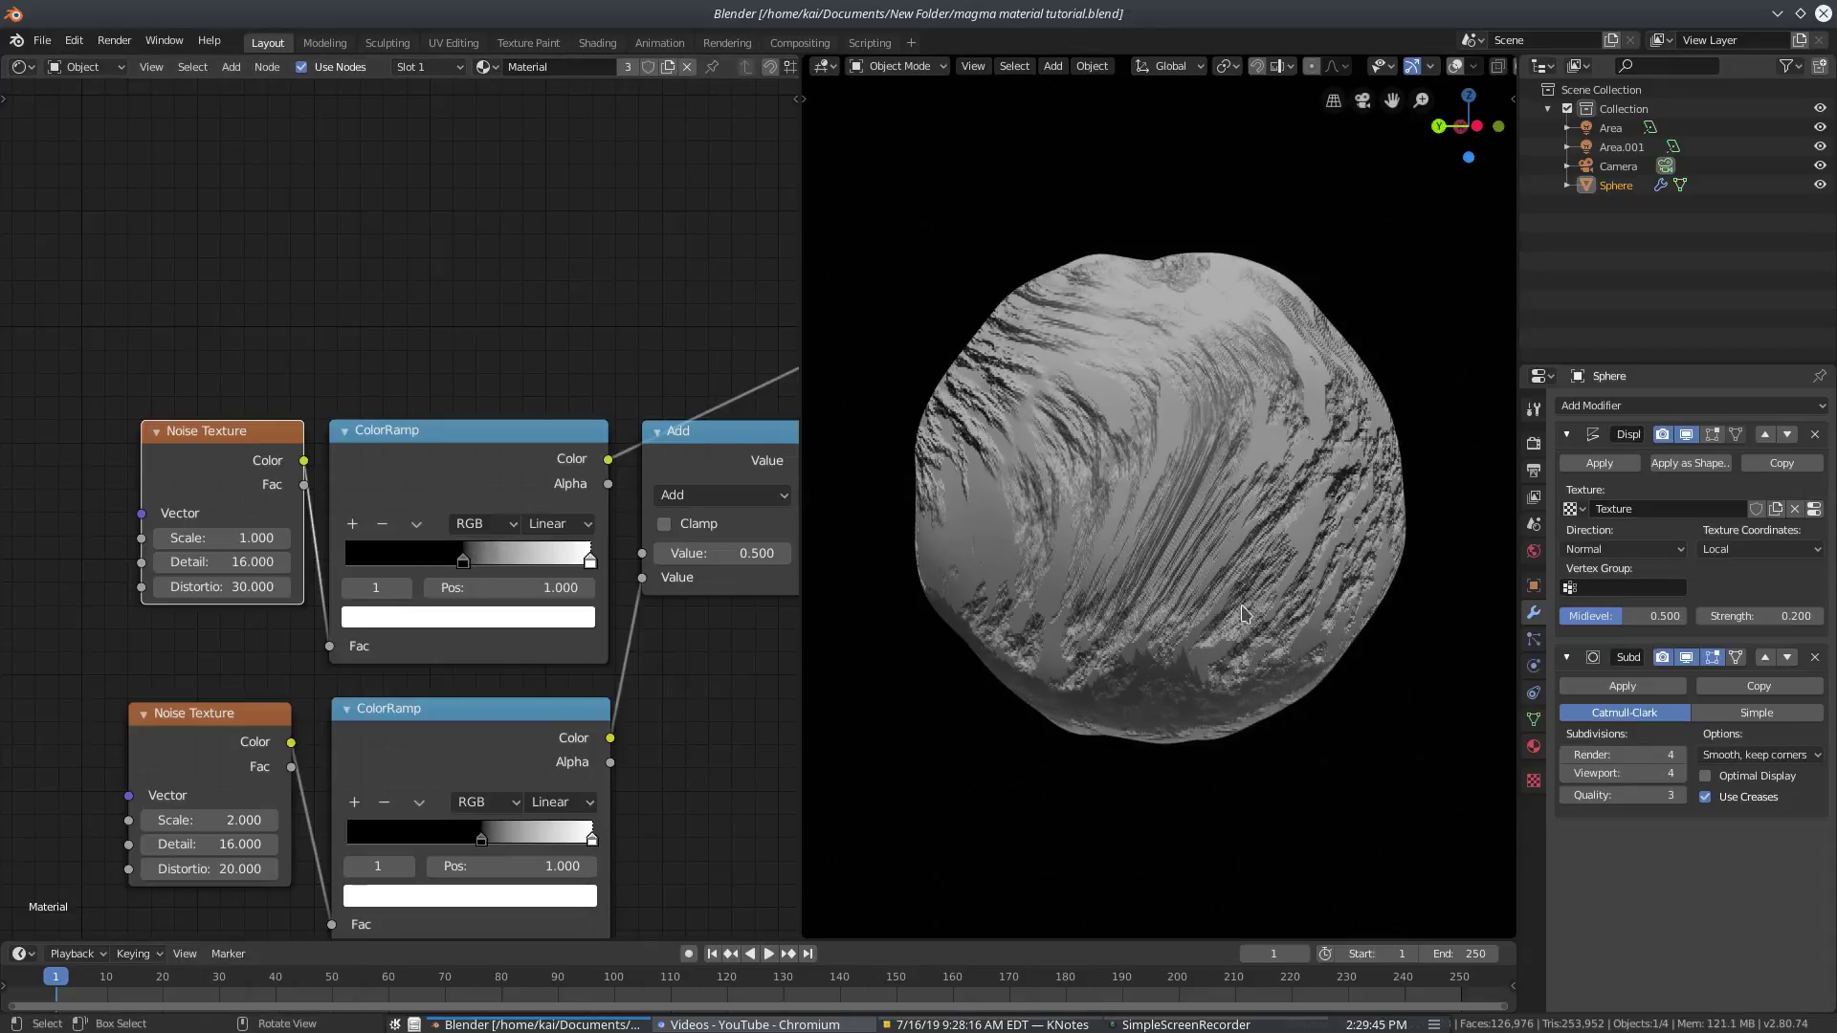
Reconnect the upper ColorRamp's color to the first Add node, and link that Add's value to the Material Output's displacement
scroll(785, 670, "down", 3)
middle_click_drag(785, 671, 316, 695)
scroll(320, 694, "down", 2)
middle_click_drag(410, 640, 524, 536)
scroll(446, 586, "up", 1)
middle_click_drag(490, 689, 176, 828)
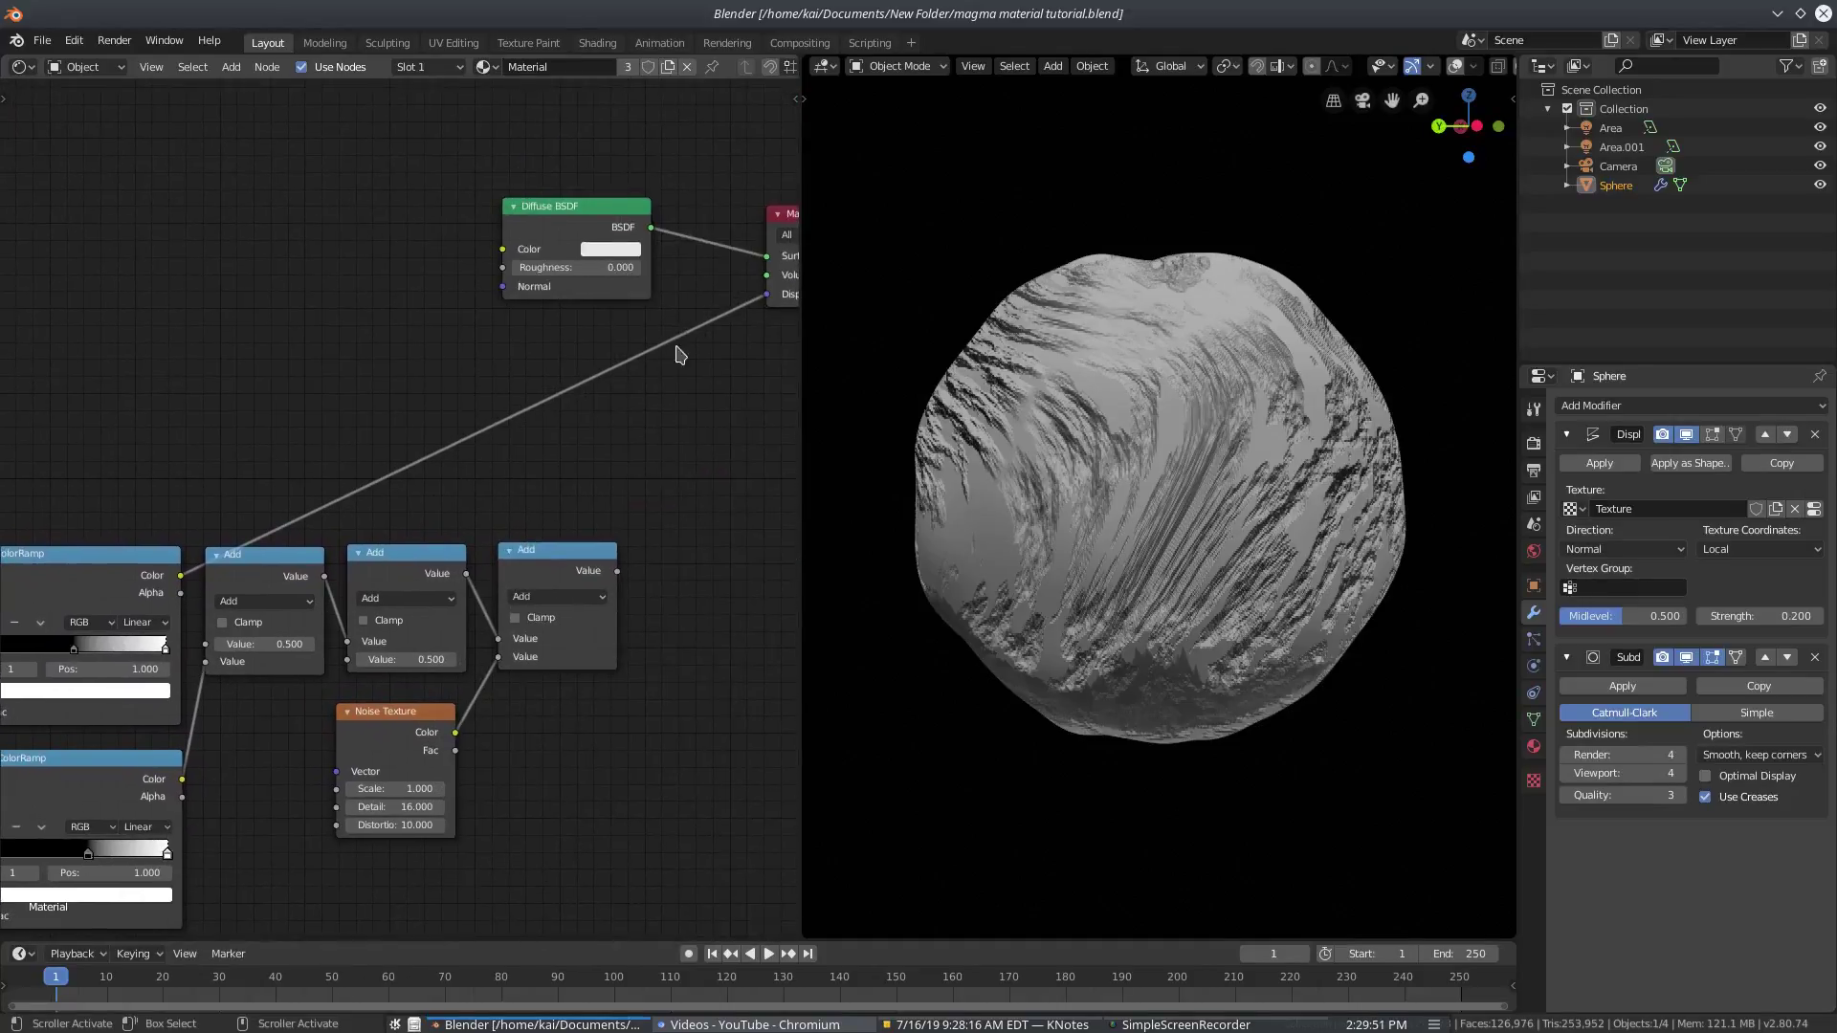
left_click_drag(764, 296, 207, 644)
middle_click_drag(323, 656, 260, 684)
left_click_drag(287, 674, 698, 383)
left_click(264, 613)
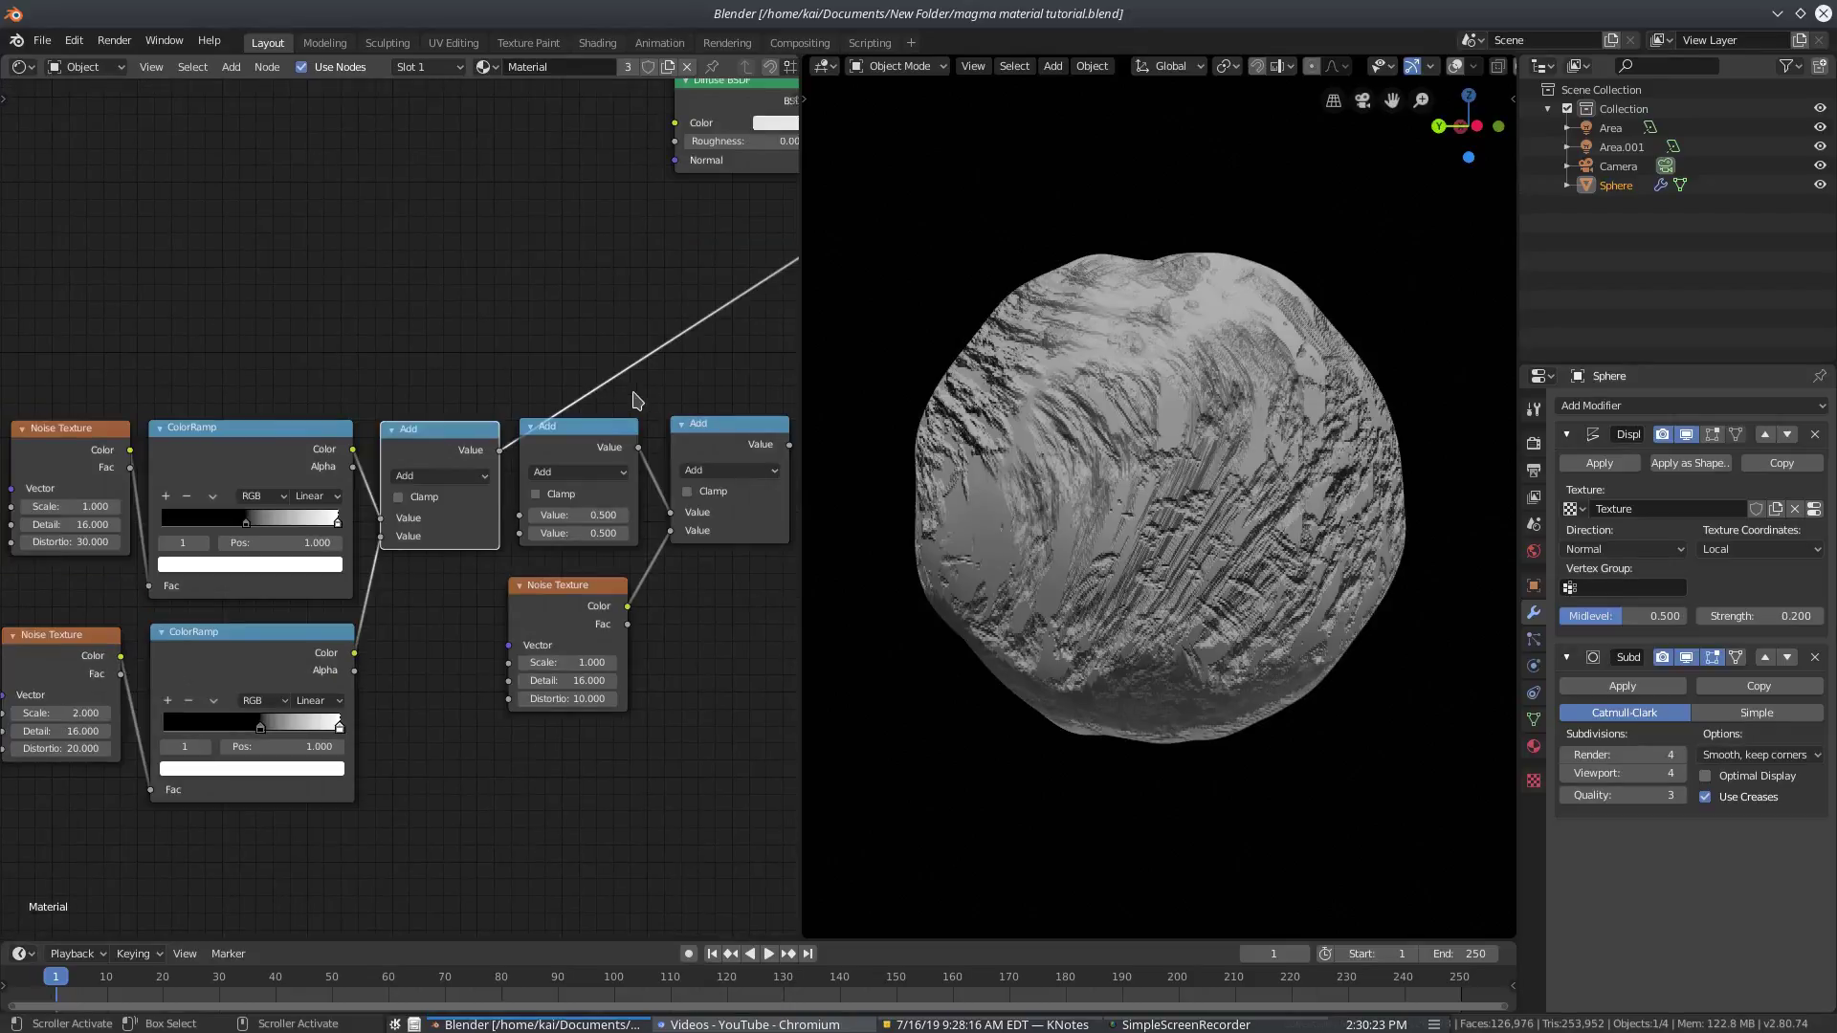
Try a scale of 5 on the lower Noise Texture, and return it to 2
middle_click_drag(256, 565, 324, 565)
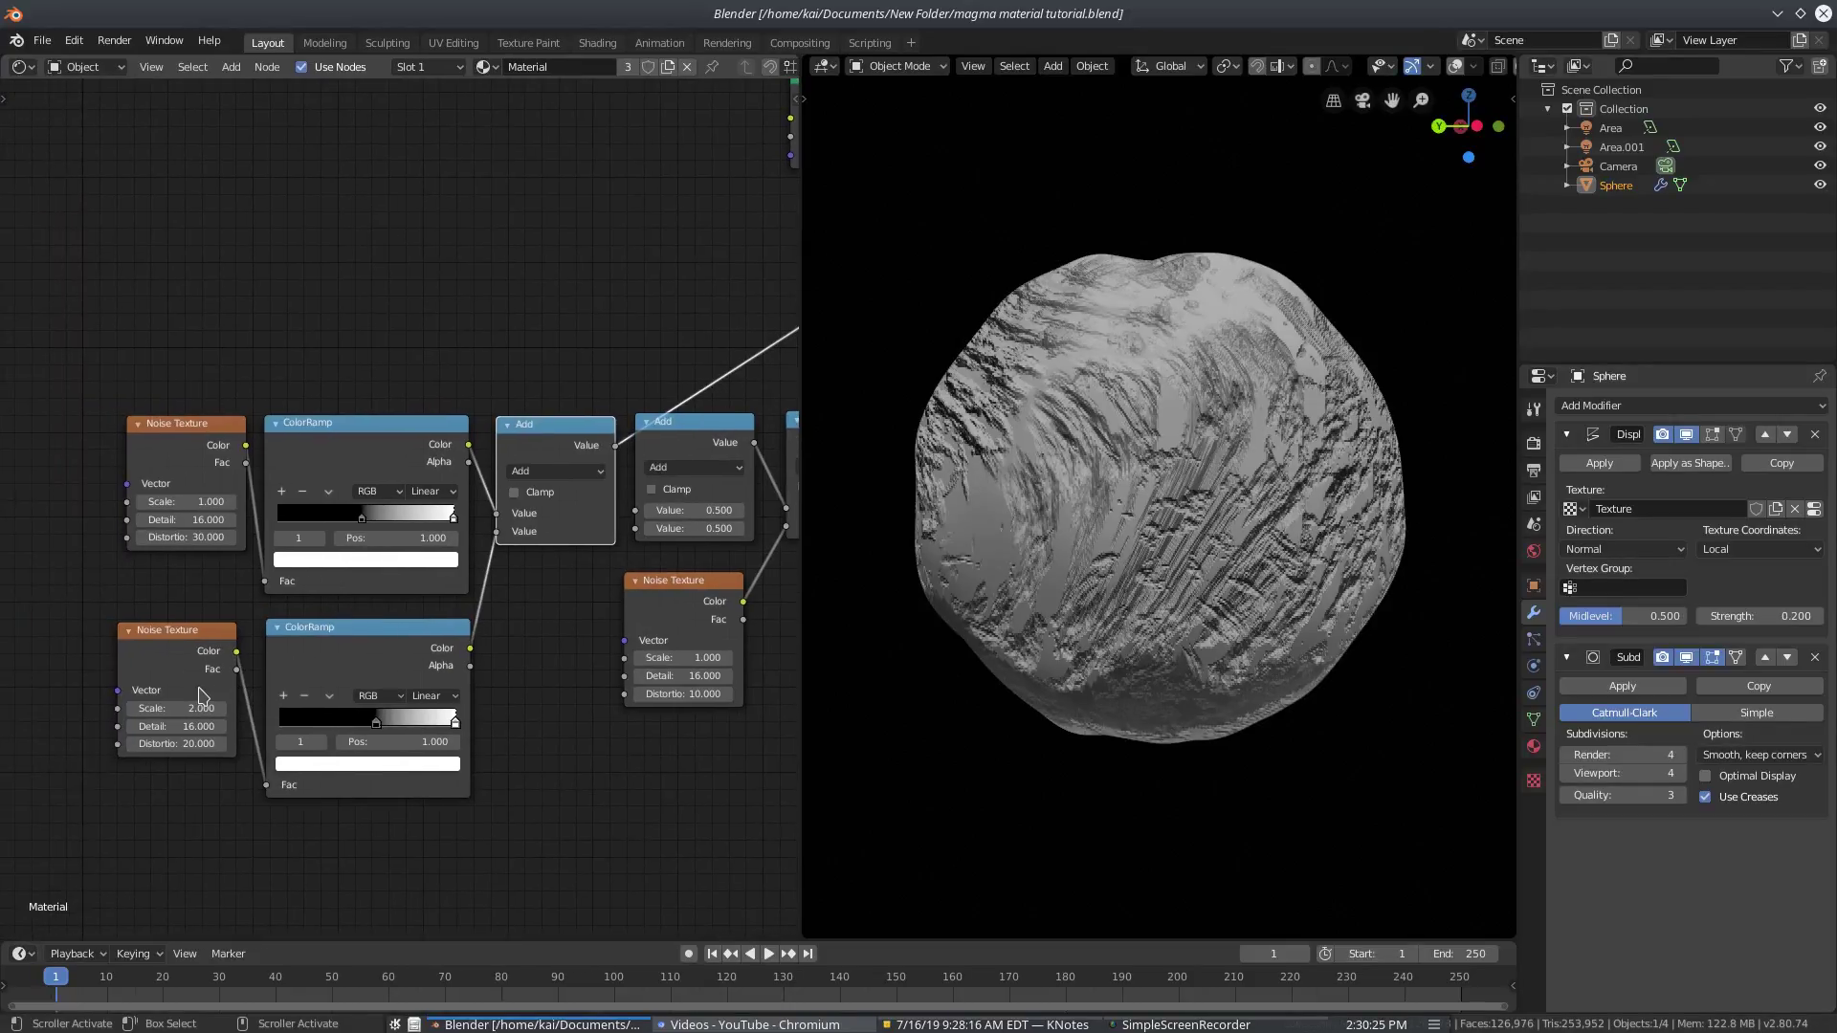
scroll(201, 696, "up", 2)
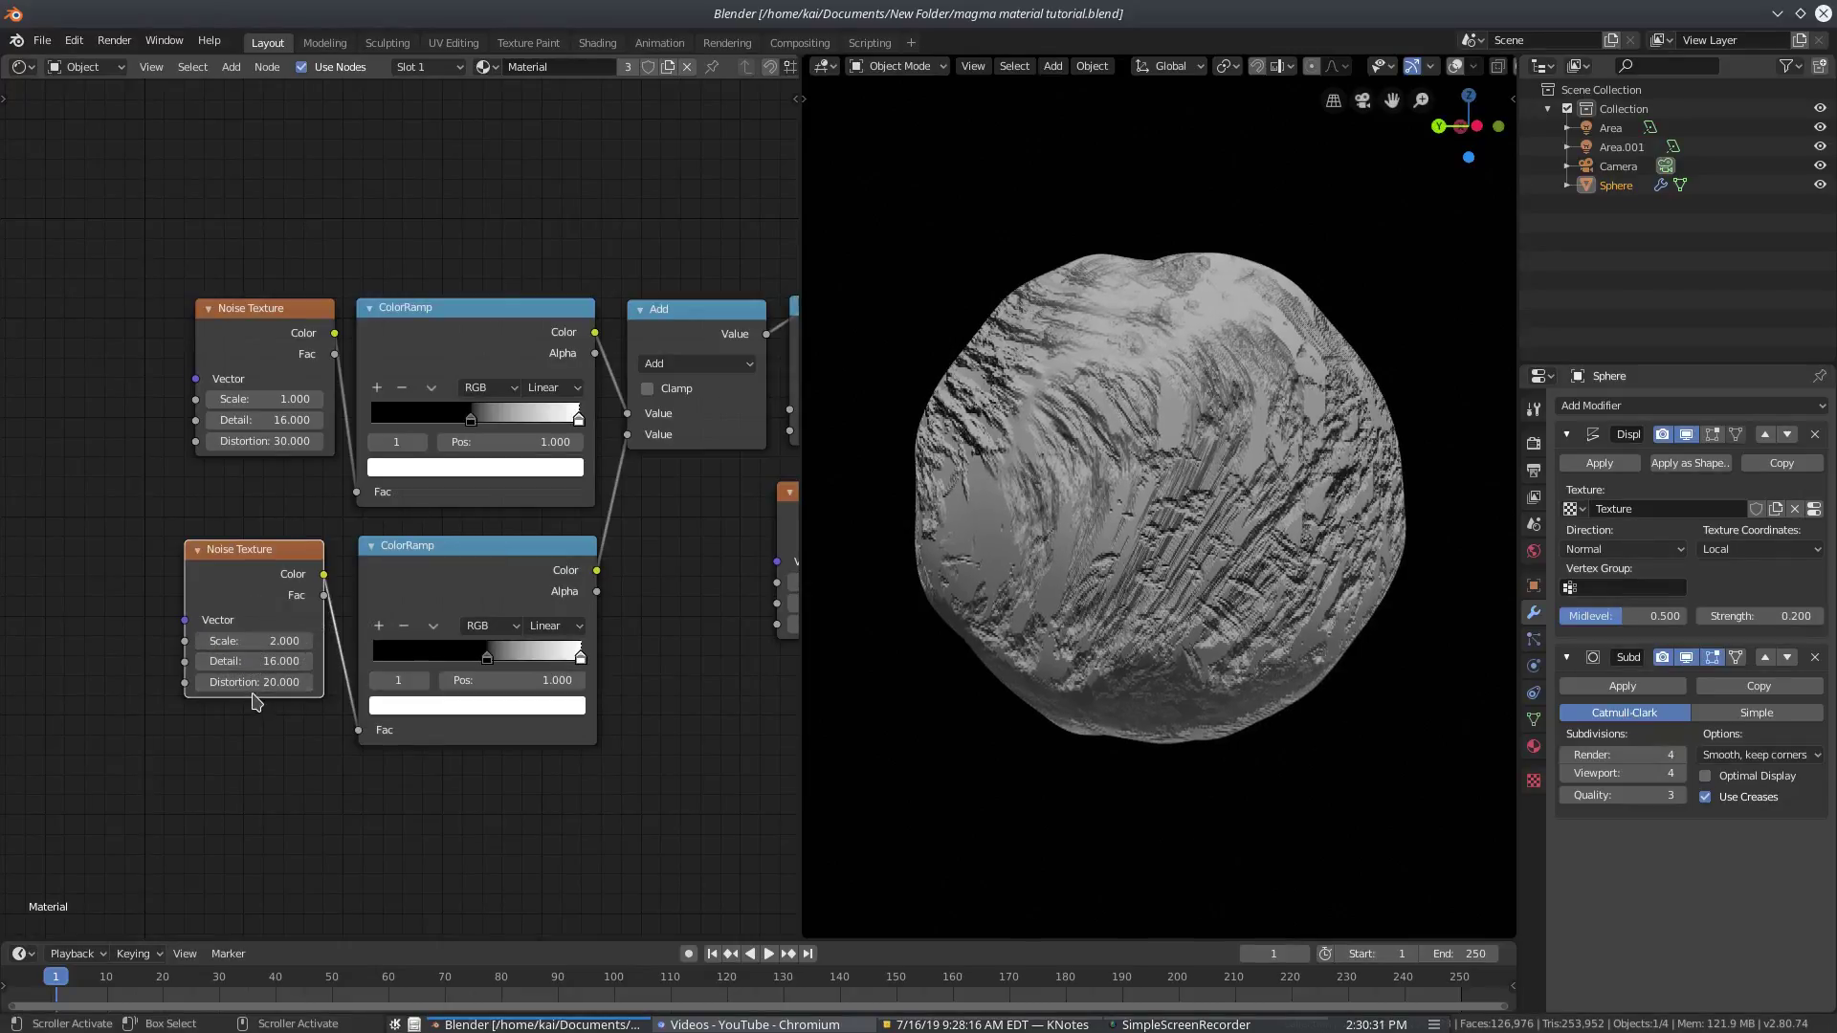
left_click(268, 641)
type("2.0")
key("Return")
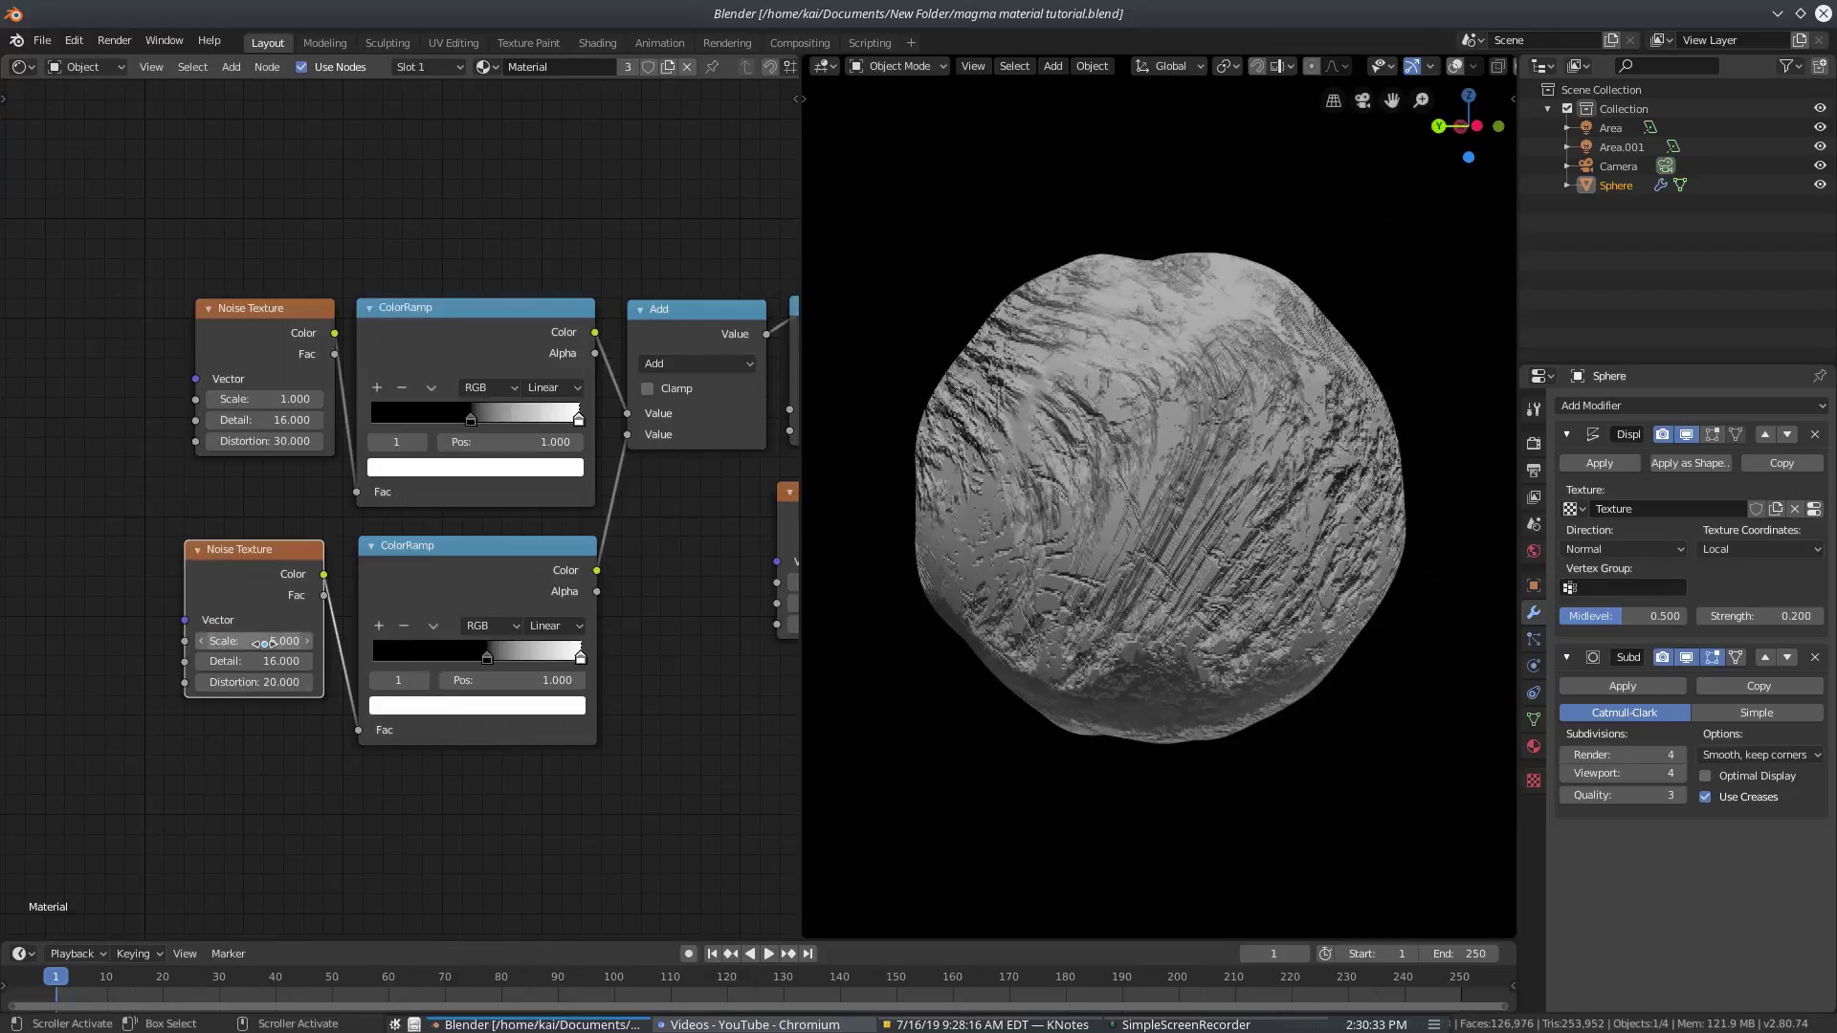
left_click(253, 640)
type("5.0")
key("Return")
Try moving the lower ColorRamp's black stop to about 0.573, and undo the change
scroll(1129, 497, "up", 1)
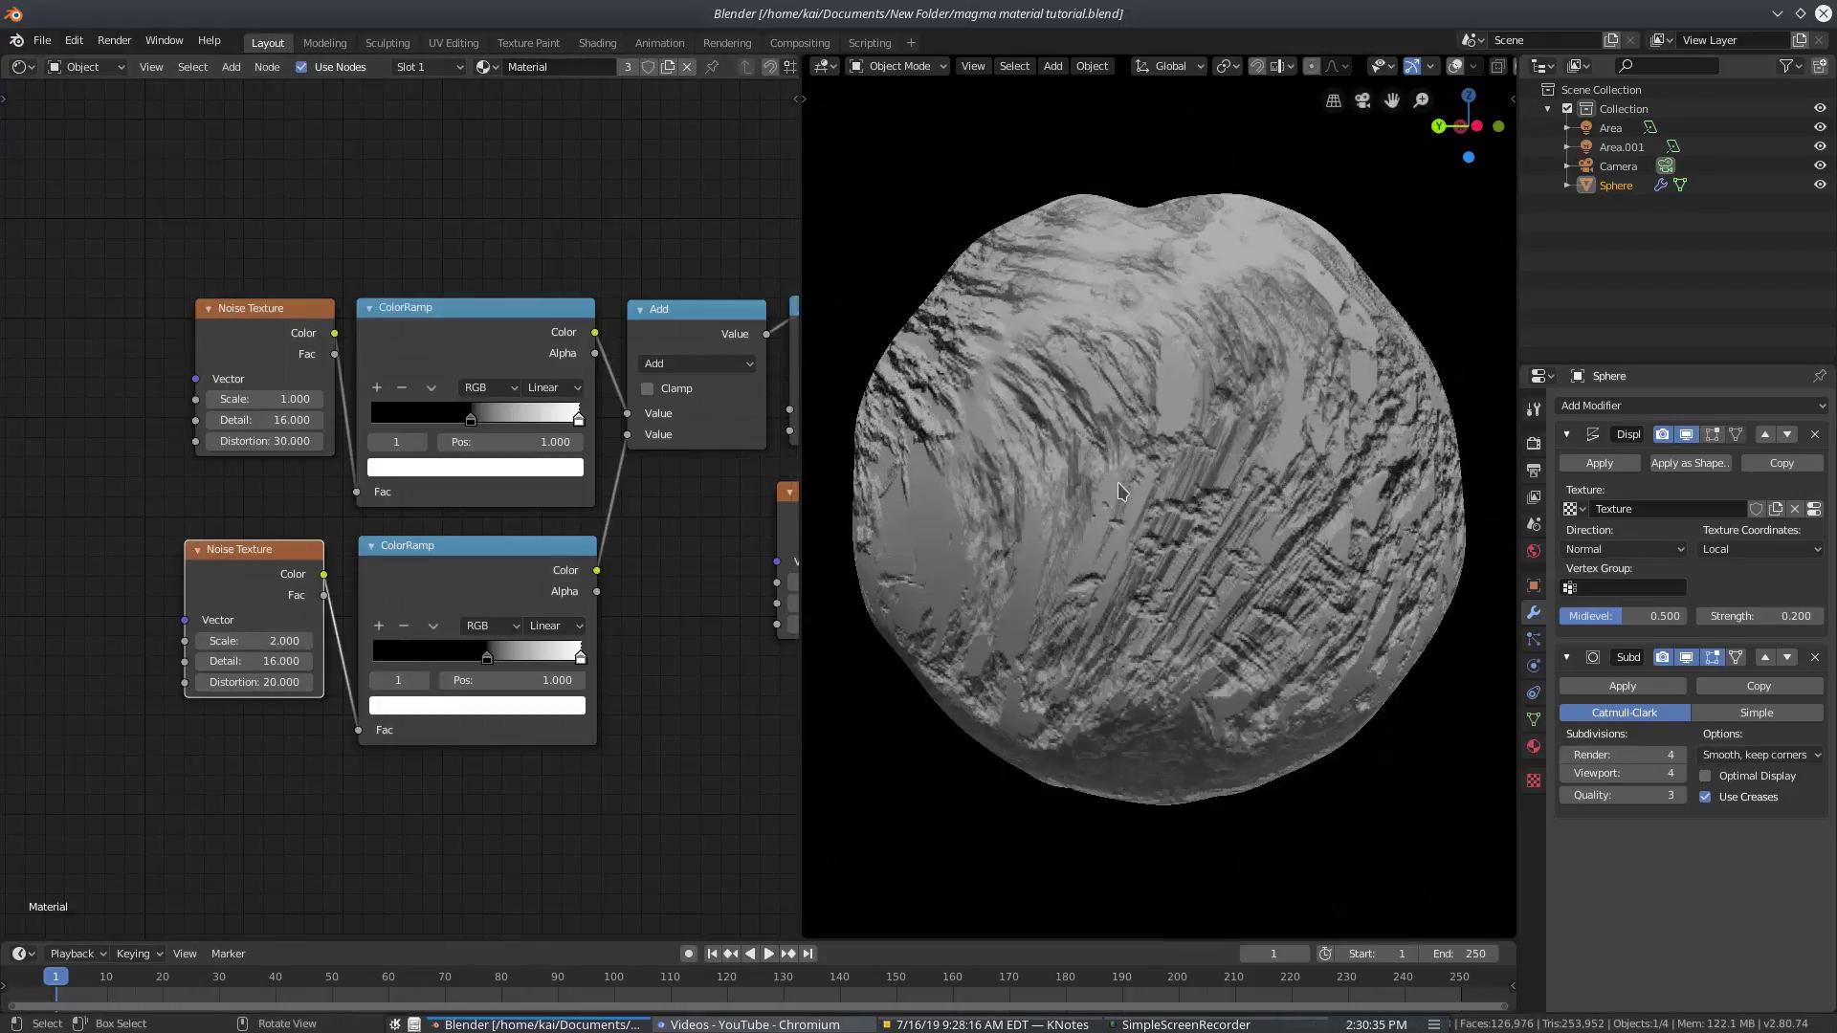
mouse_move(1129, 497)
middle_mouse_down()
mouse_move(1060, 506)
mouse_move(1117, 472)
middle_mouse_up()
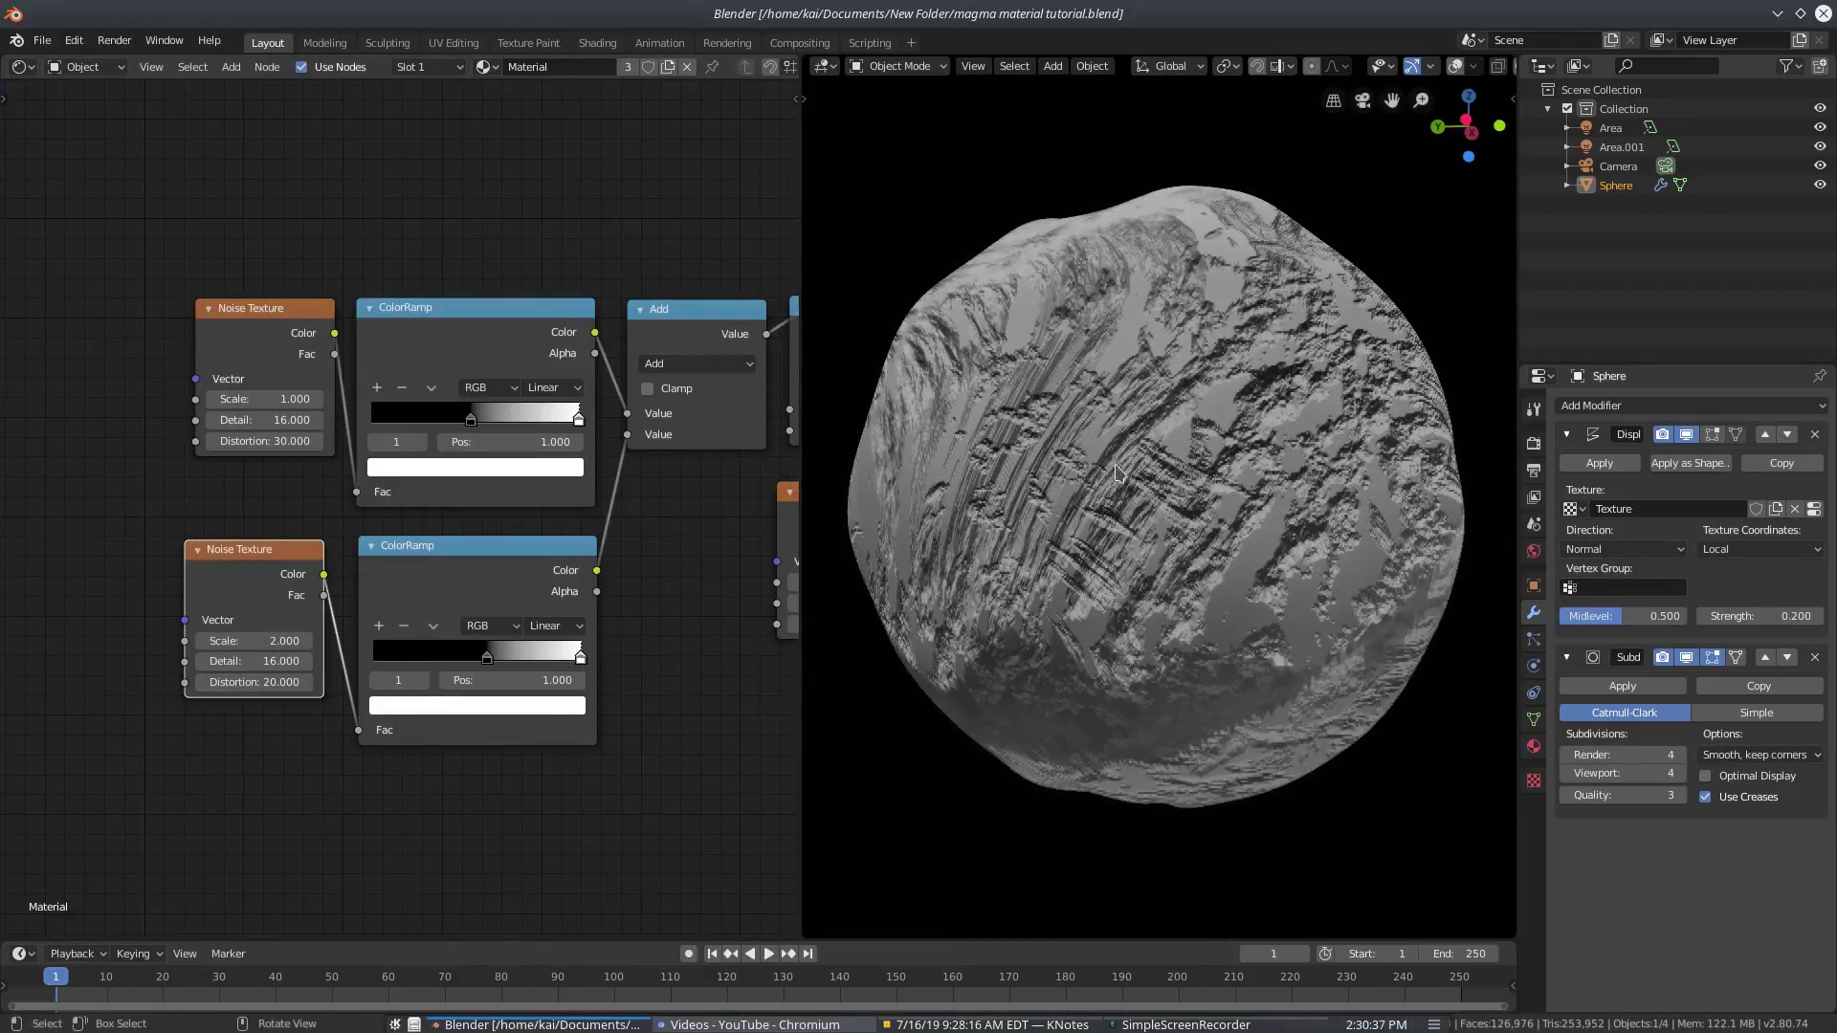
middle_click_drag(1257, 524, 1411, 545)
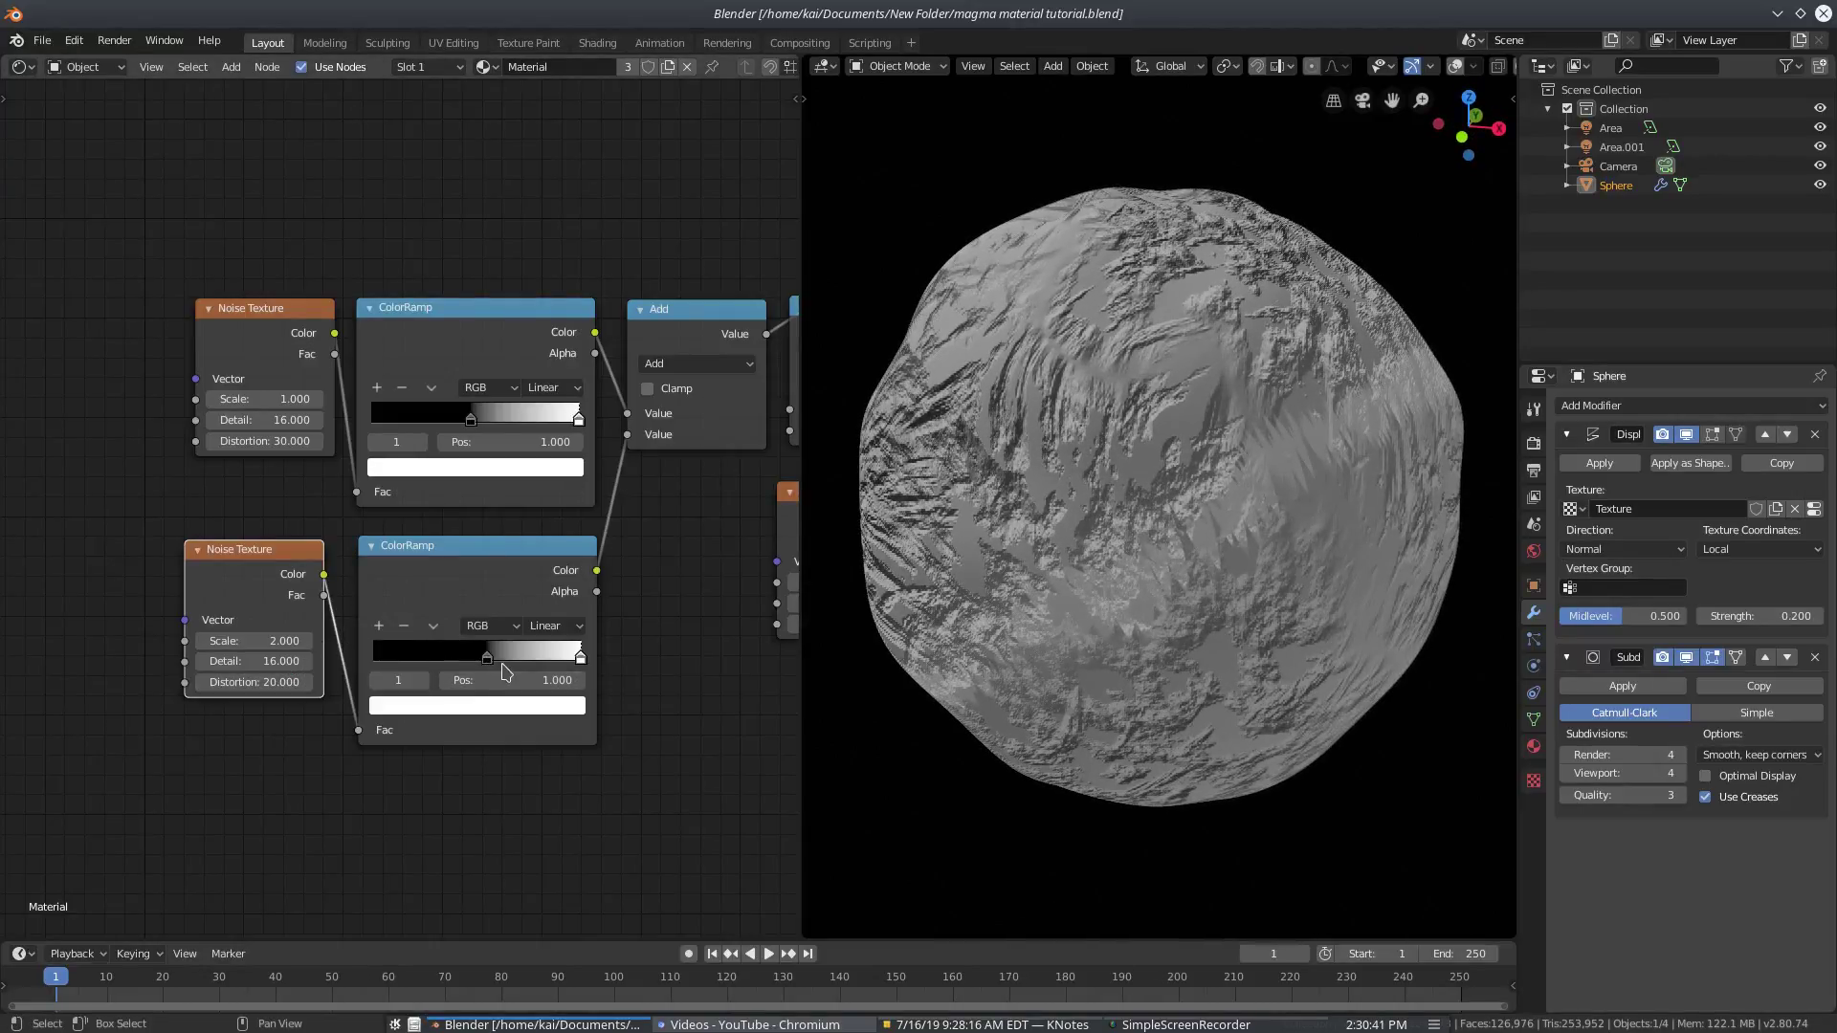
mouse_move(486, 660)
left_mouse_down()
mouse_move(471, 656)
mouse_move(484, 662)
left_mouse_up()
mouse_move(485, 662)
left_mouse_down()
mouse_move(450, 661)
mouse_move(498, 663)
left_mouse_up()
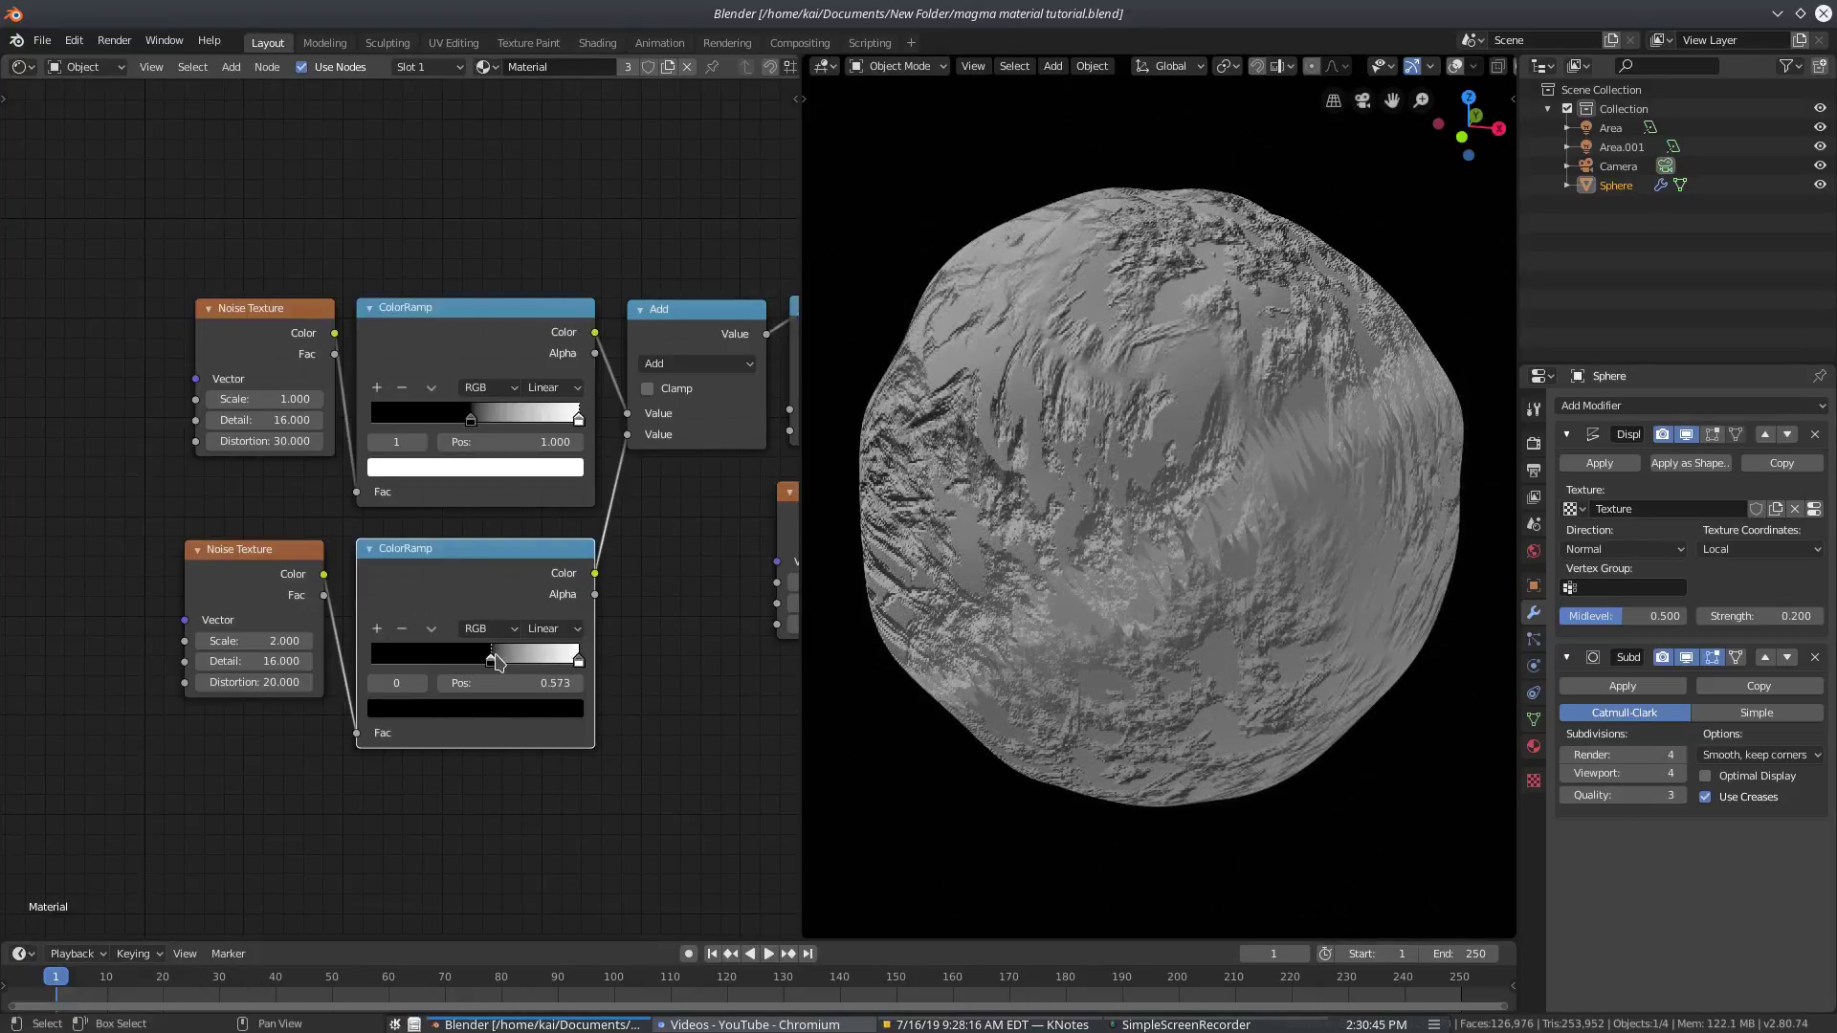
middle_click_drag(1138, 584, 1169, 606)
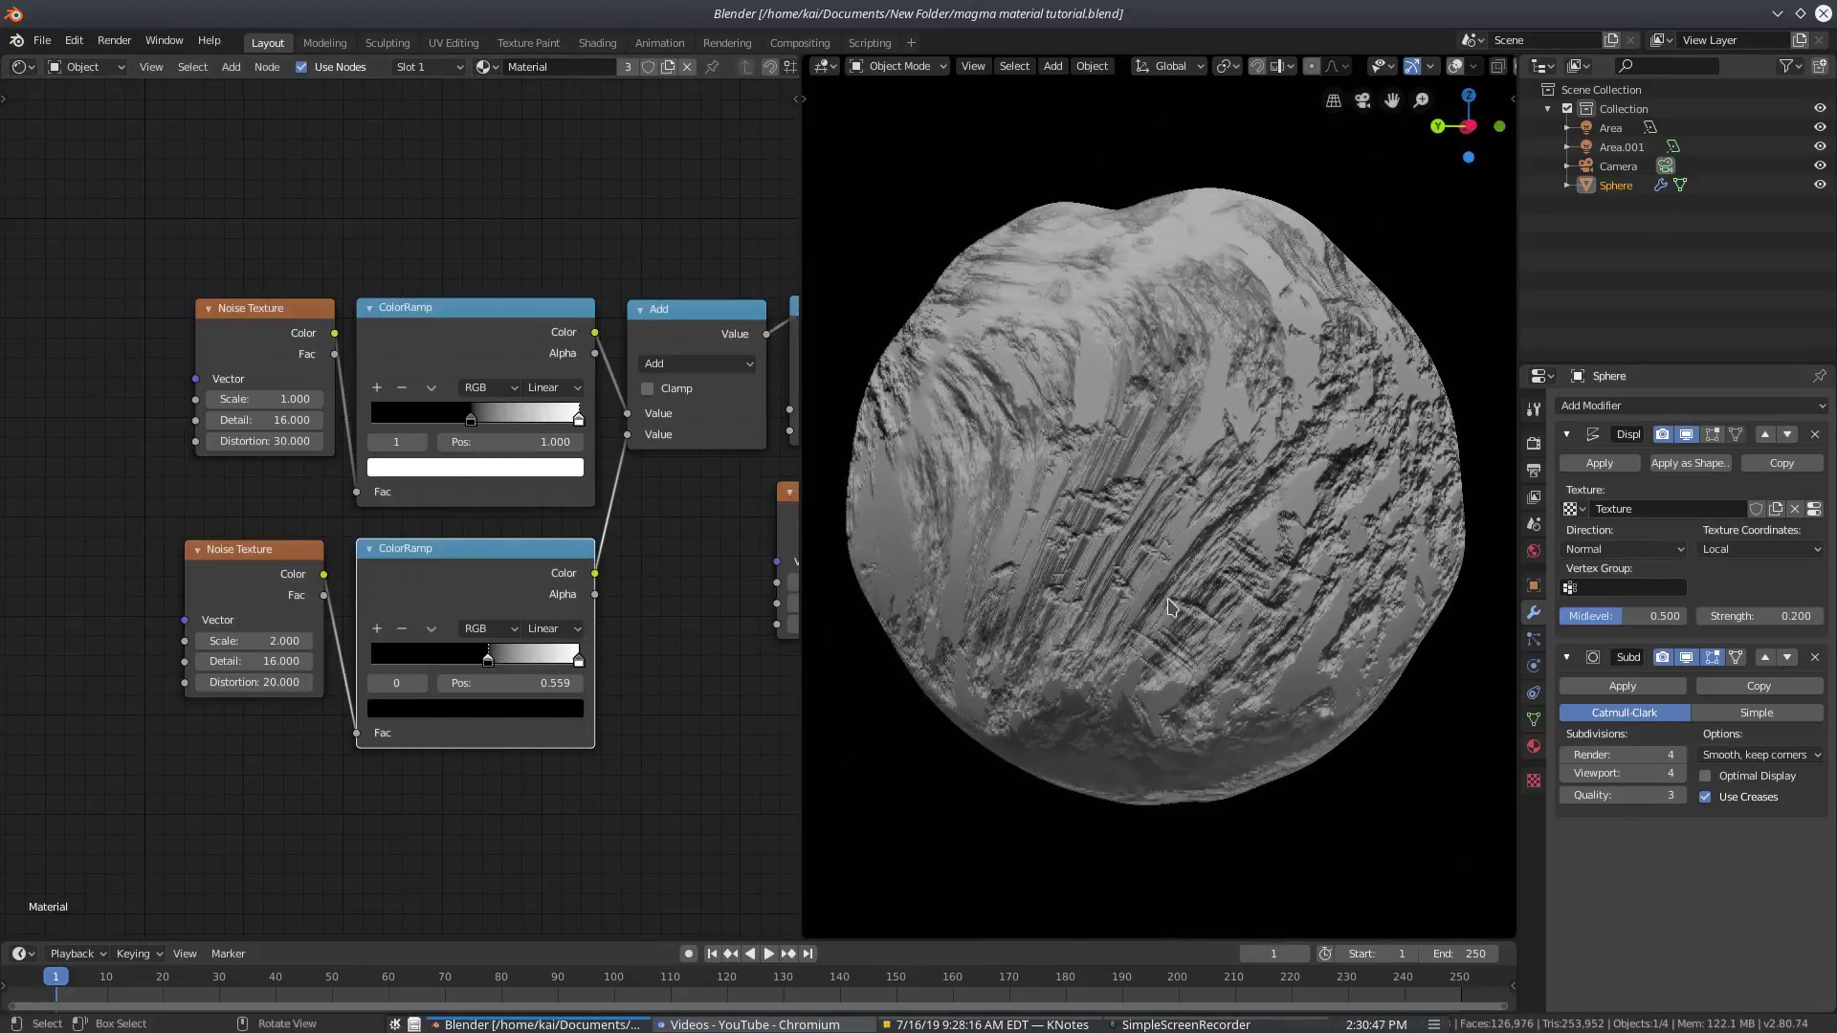
key("ctrl+z")
Examine how the noise and ColorRamp pairs combine in the first Add node and shape the sphere's surface
middle_click_drag(1067, 644, 1215, 664)
scroll(1162, 656, "down", 2)
middle_click_drag(601, 670, 268, 738)
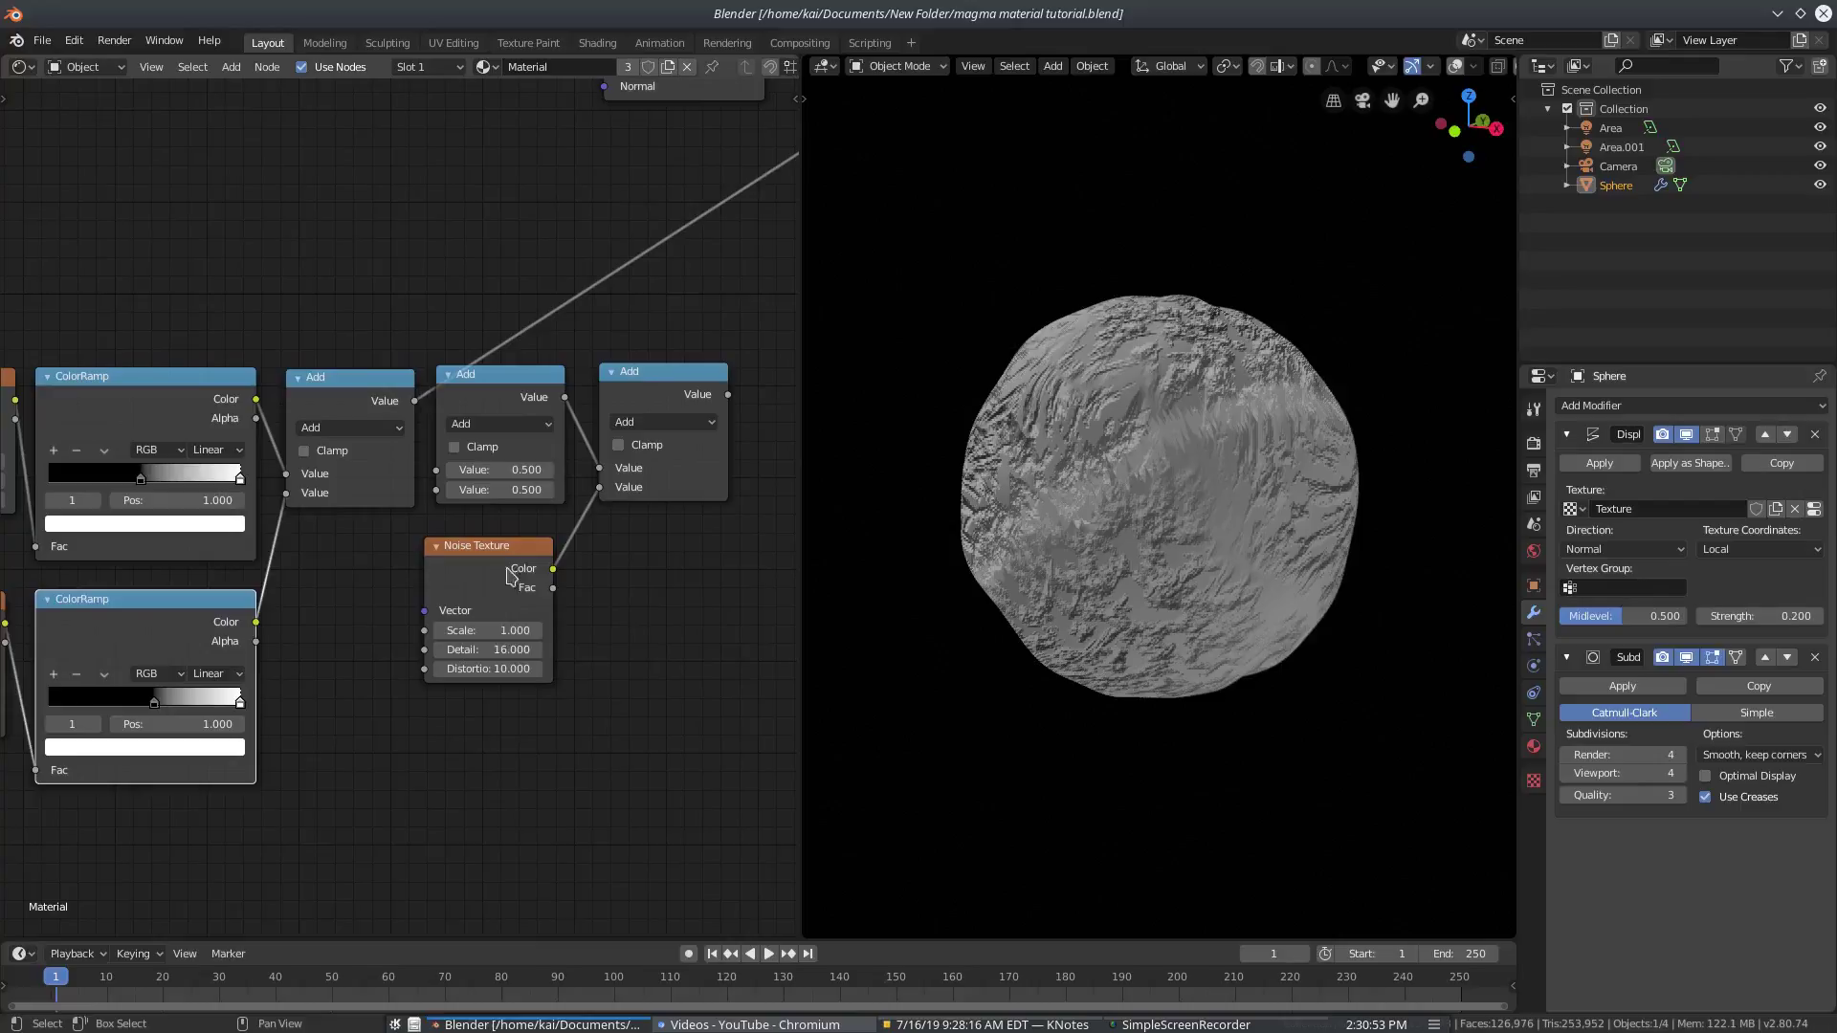
middle_click_drag(528, 607, 484, 652)
scroll(484, 652, "down", 2)
middle_click_drag(549, 634, 741, 626)
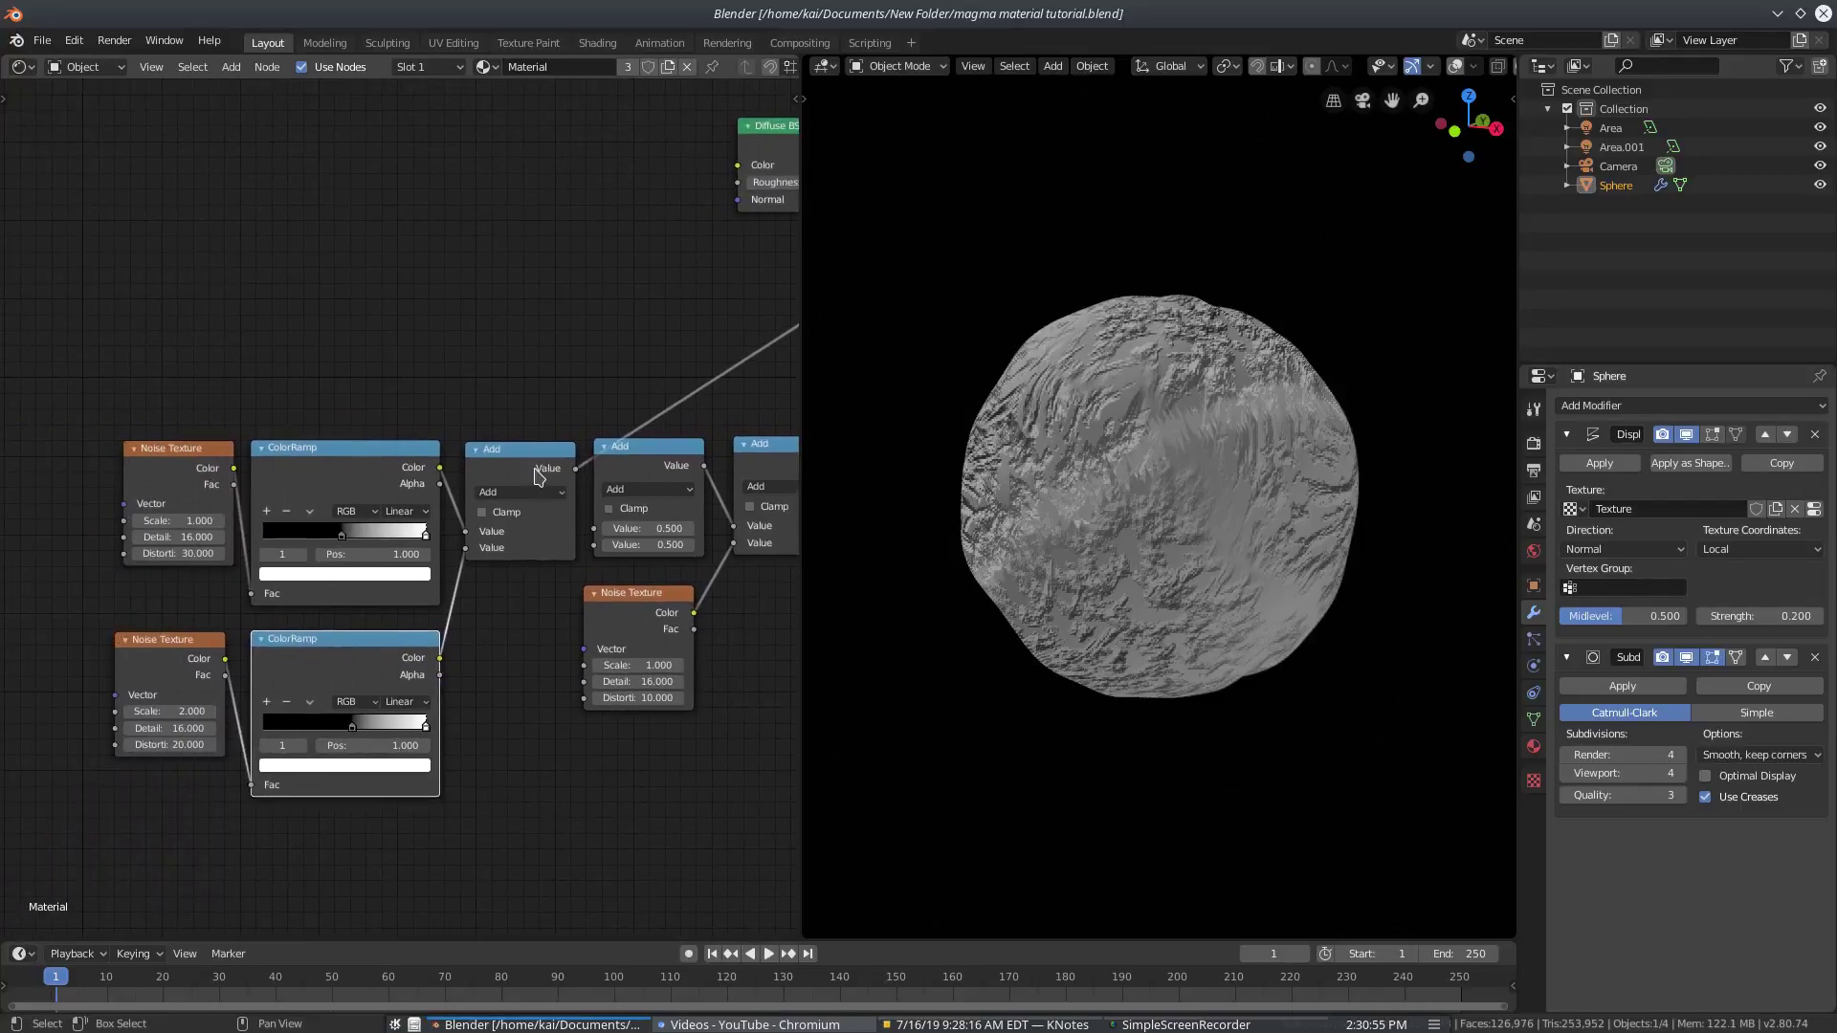
left_click(528, 463)
scroll(550, 466, "up", 1)
Add a Math node above the node chain, look through its operations, and delete it
middle_click_drag(424, 230, 477, 343)
key("shift+a")
left_click(476, 343)
type("math")
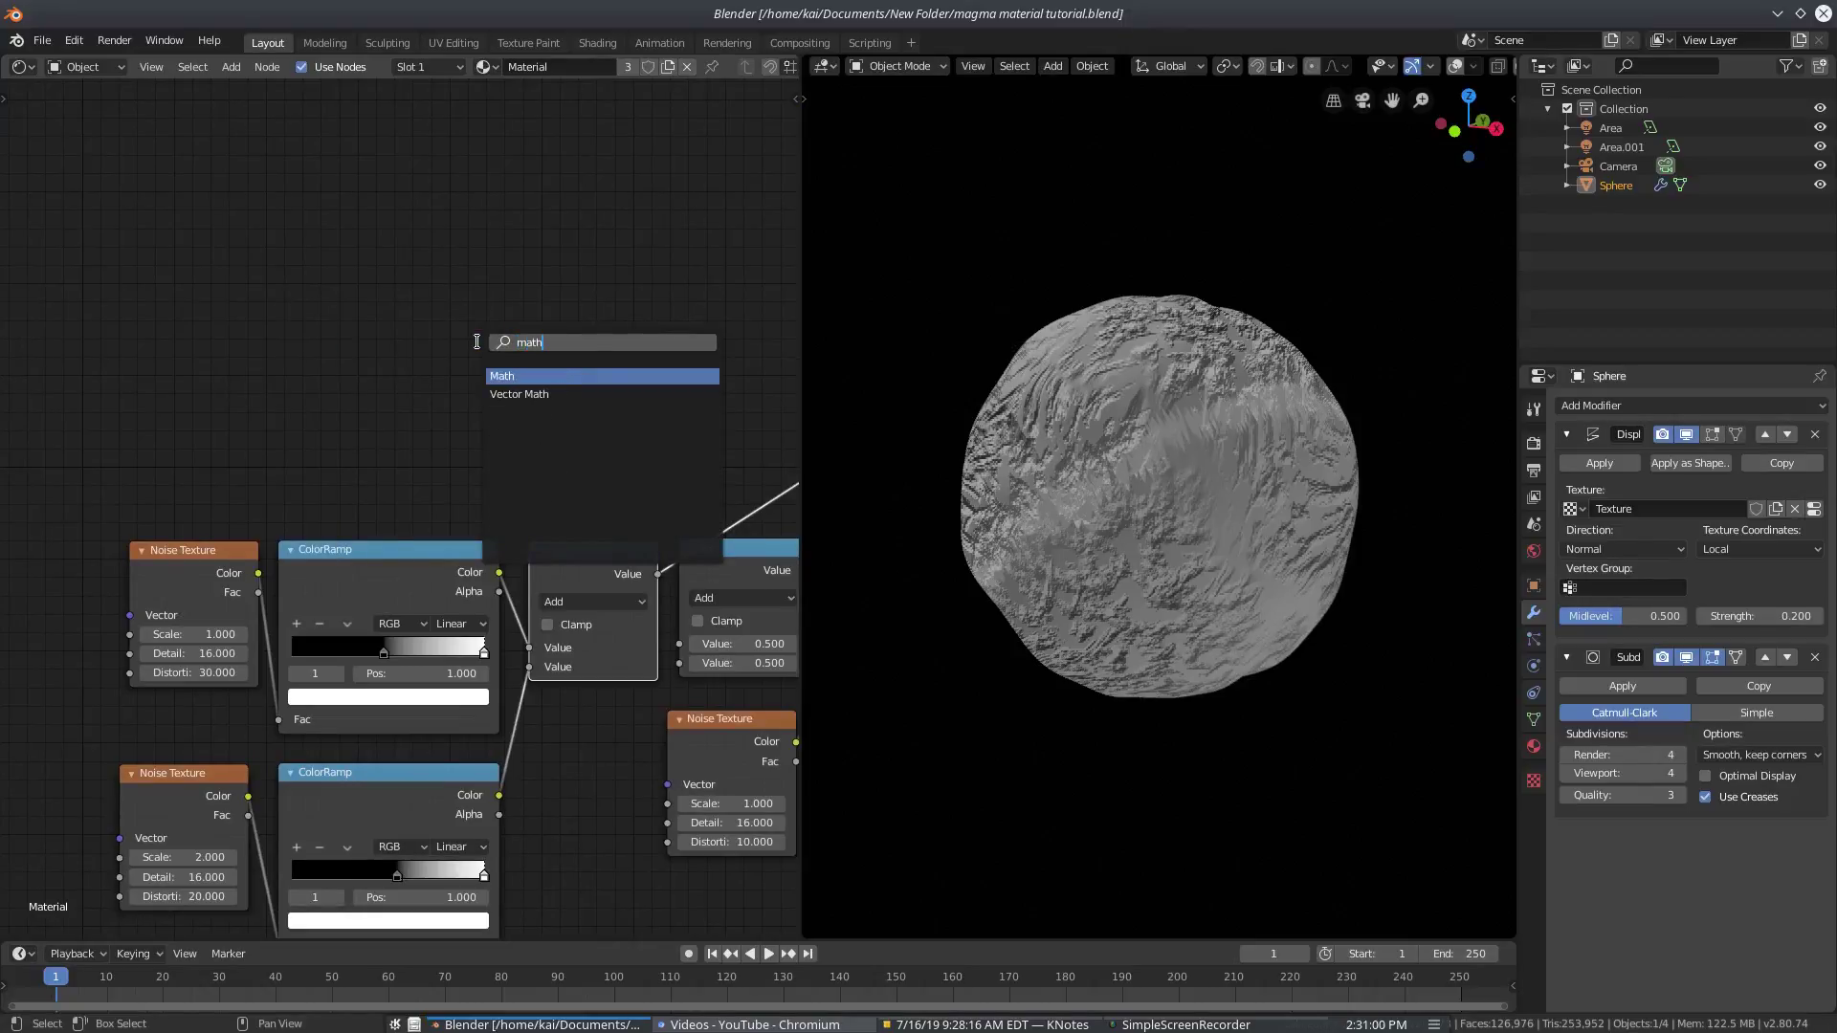
key("Return")
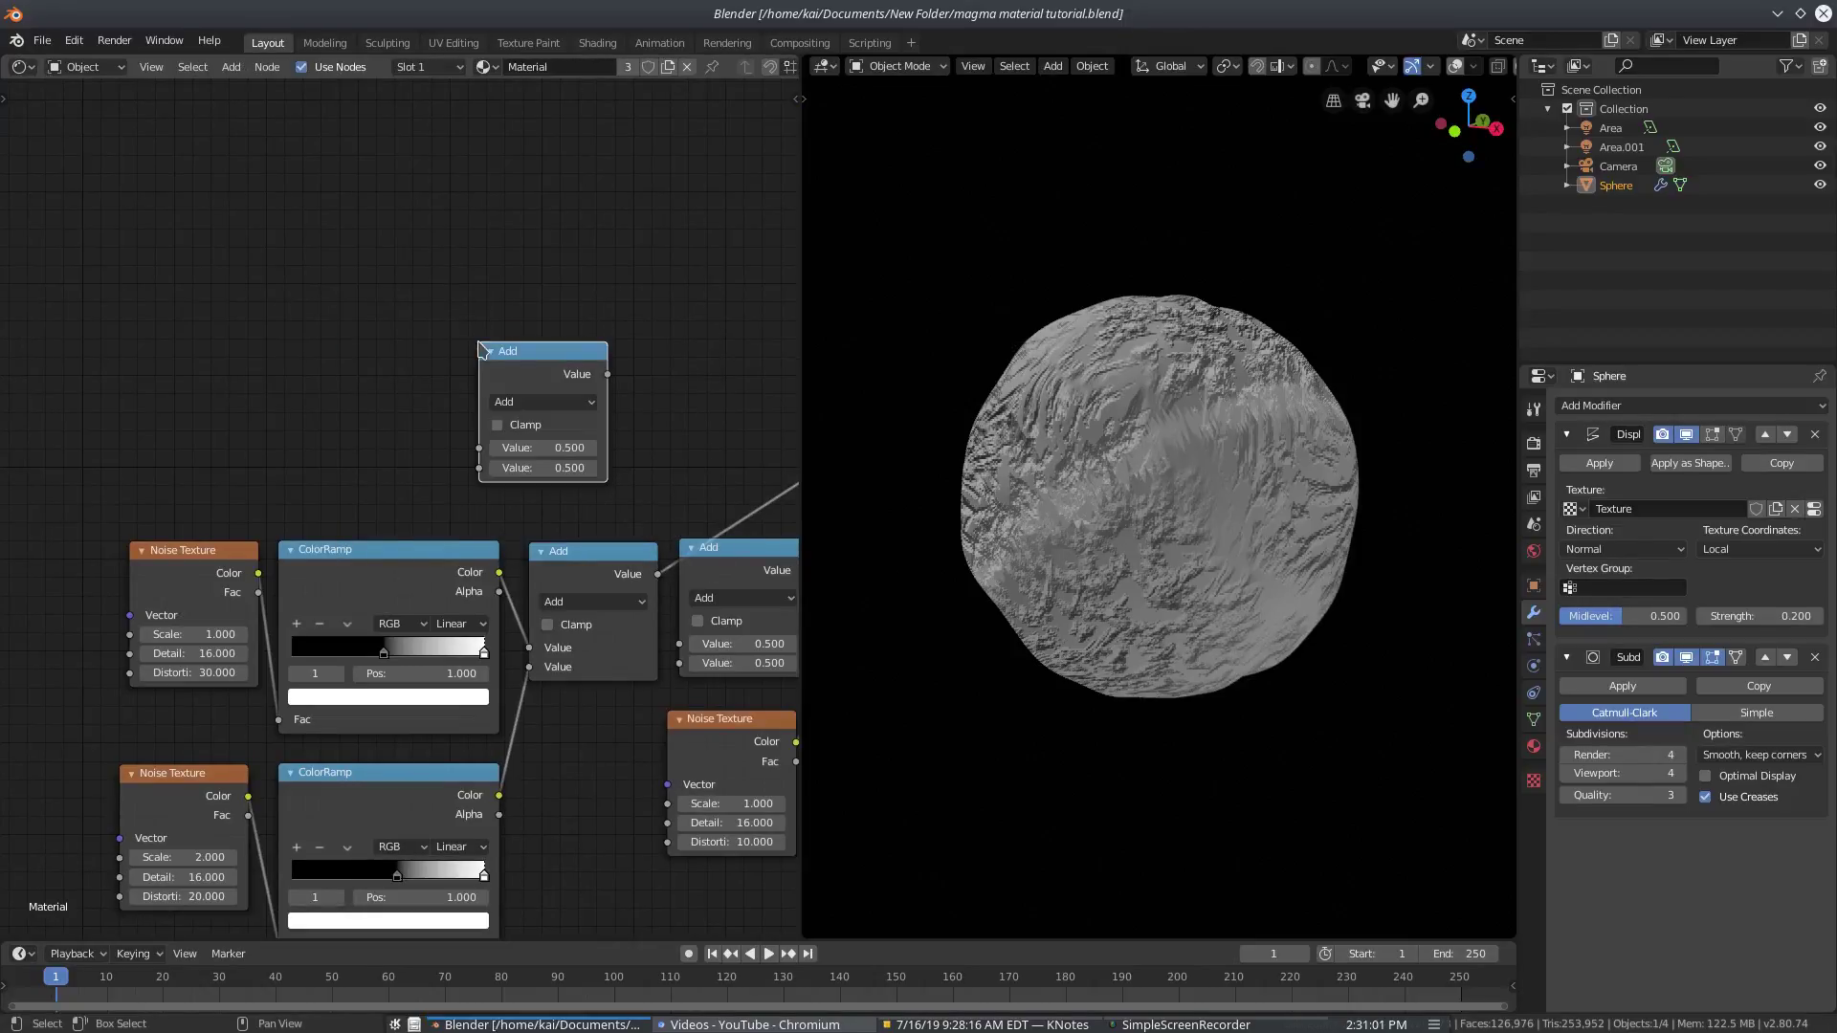
left_click(542, 402)
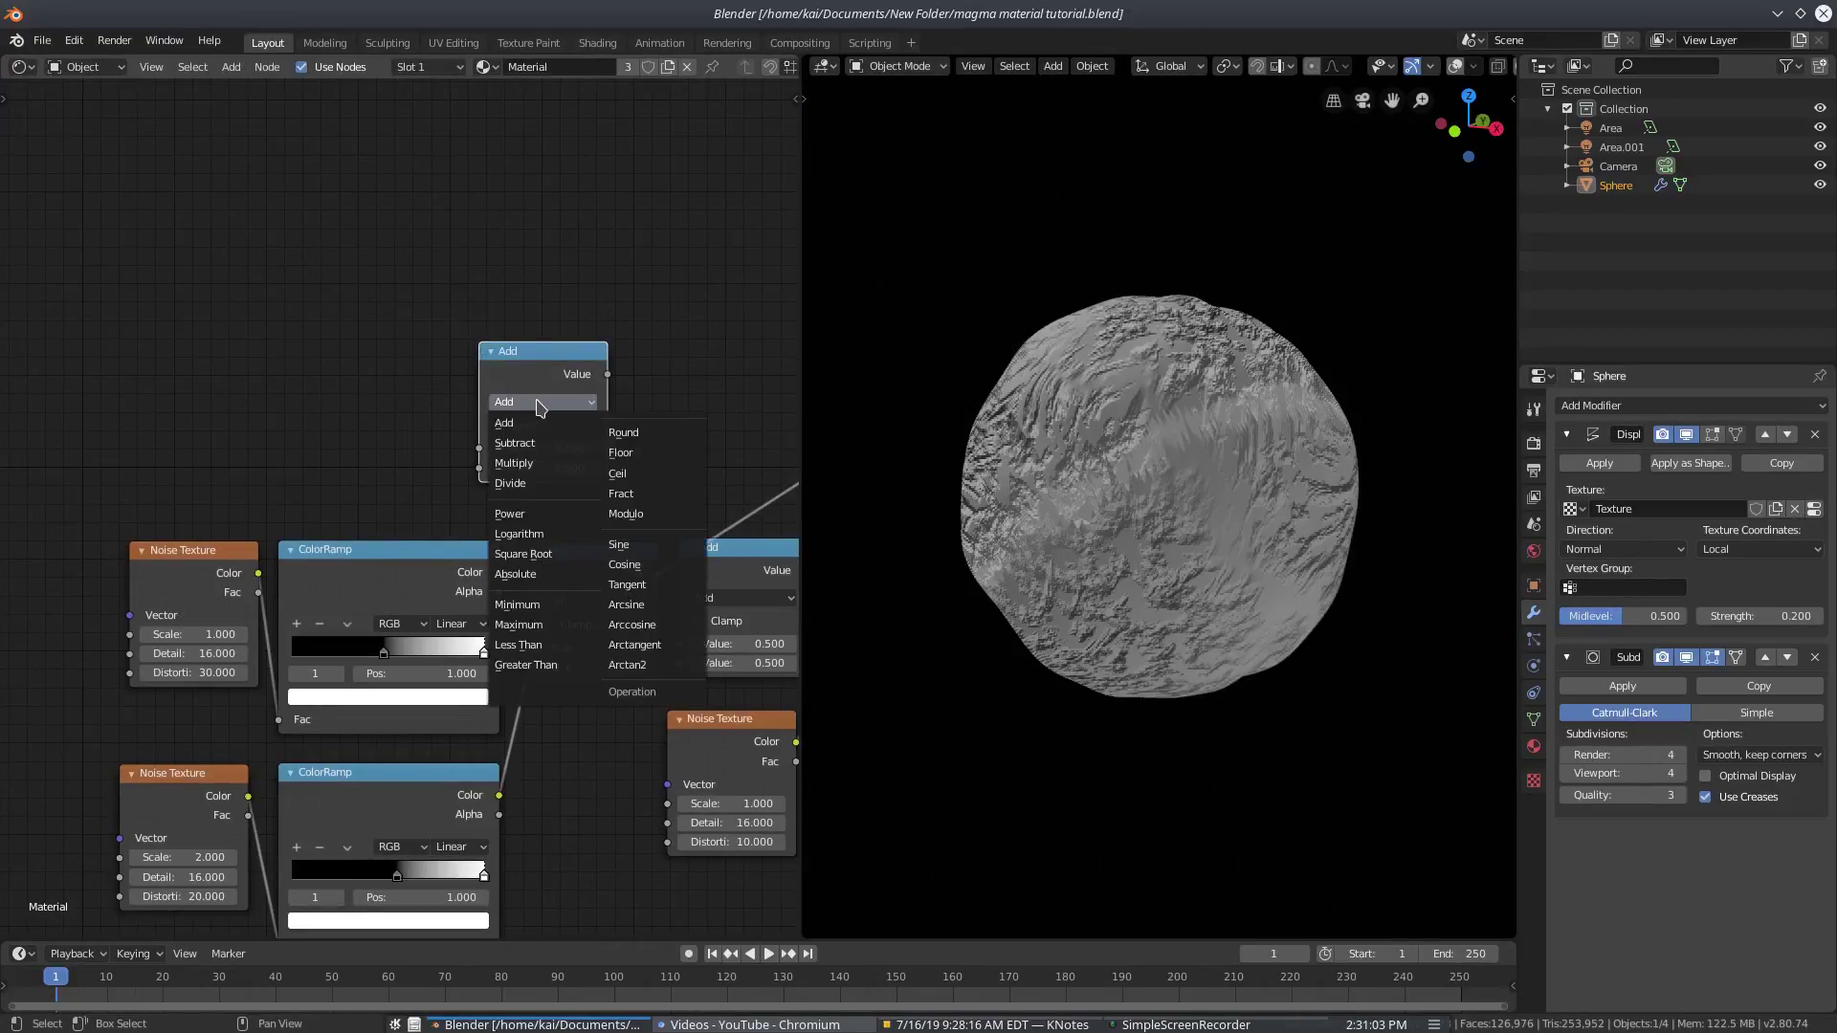
left_click(537, 401)
left_click(543, 397)
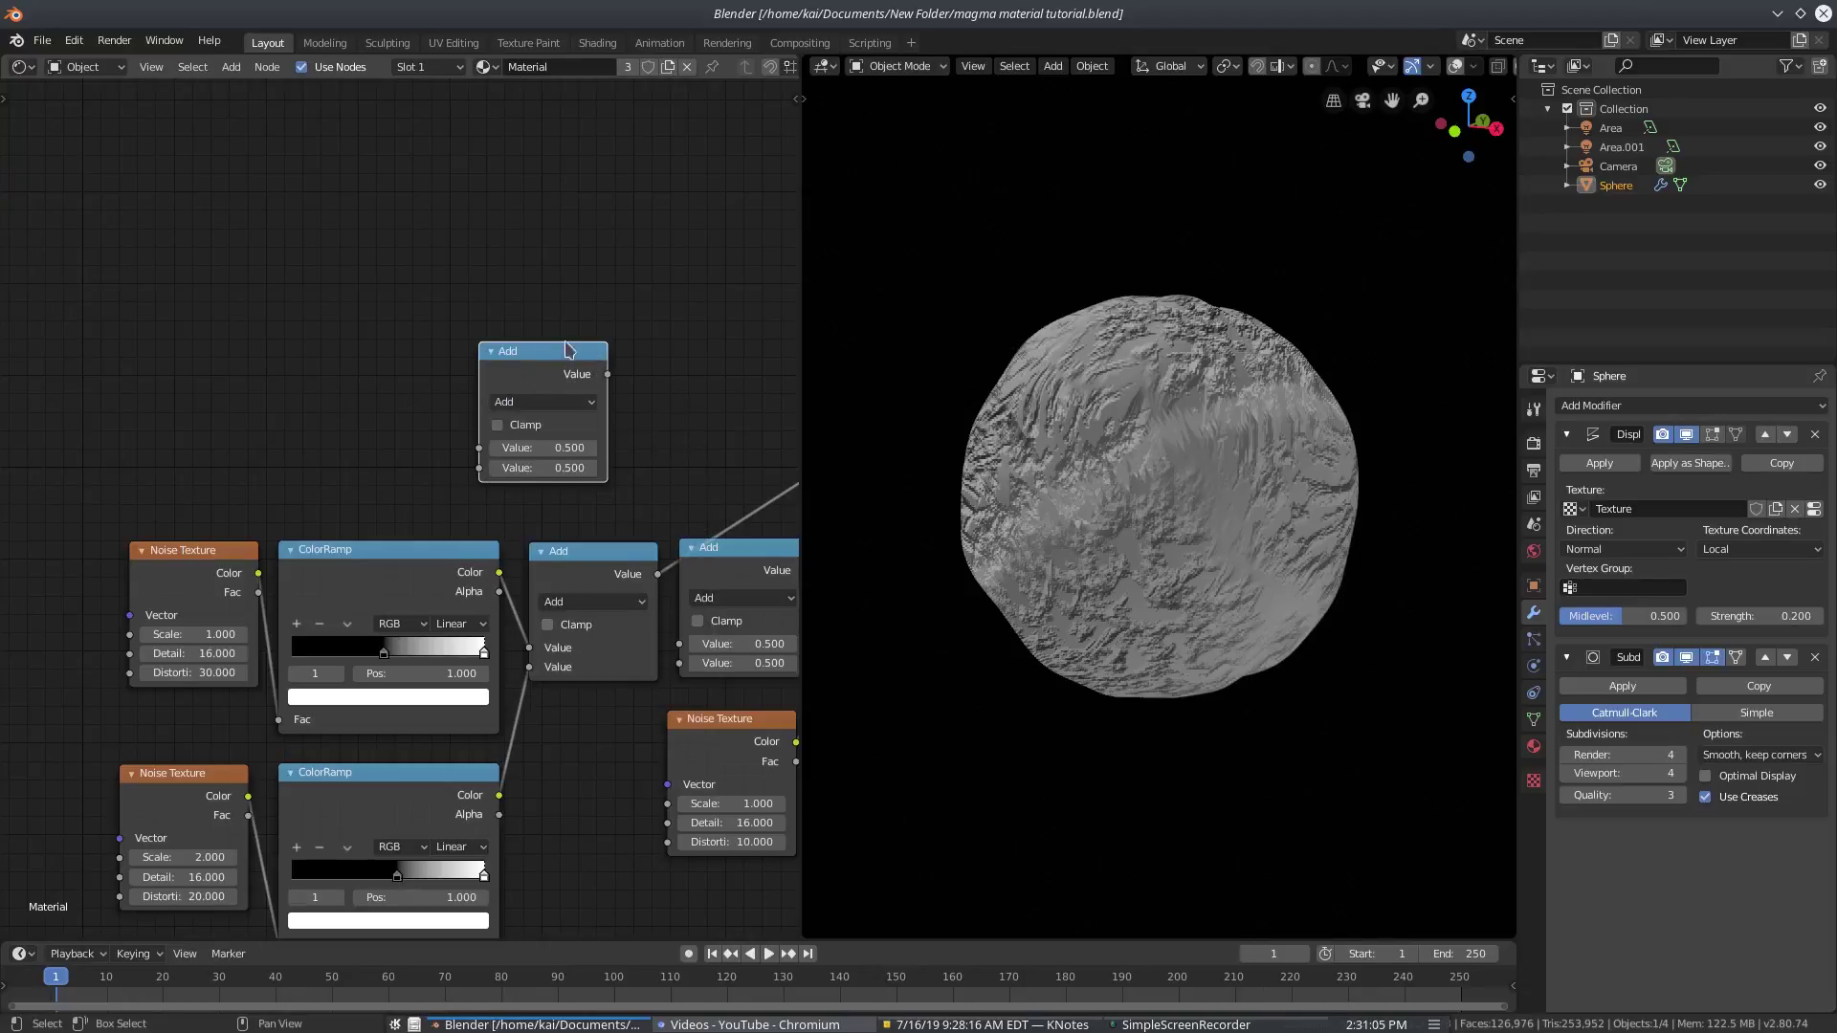
key("x")
Detach the first Add node's value from the Material Output's displacement
middle_click_drag(568, 437, 417, 334)
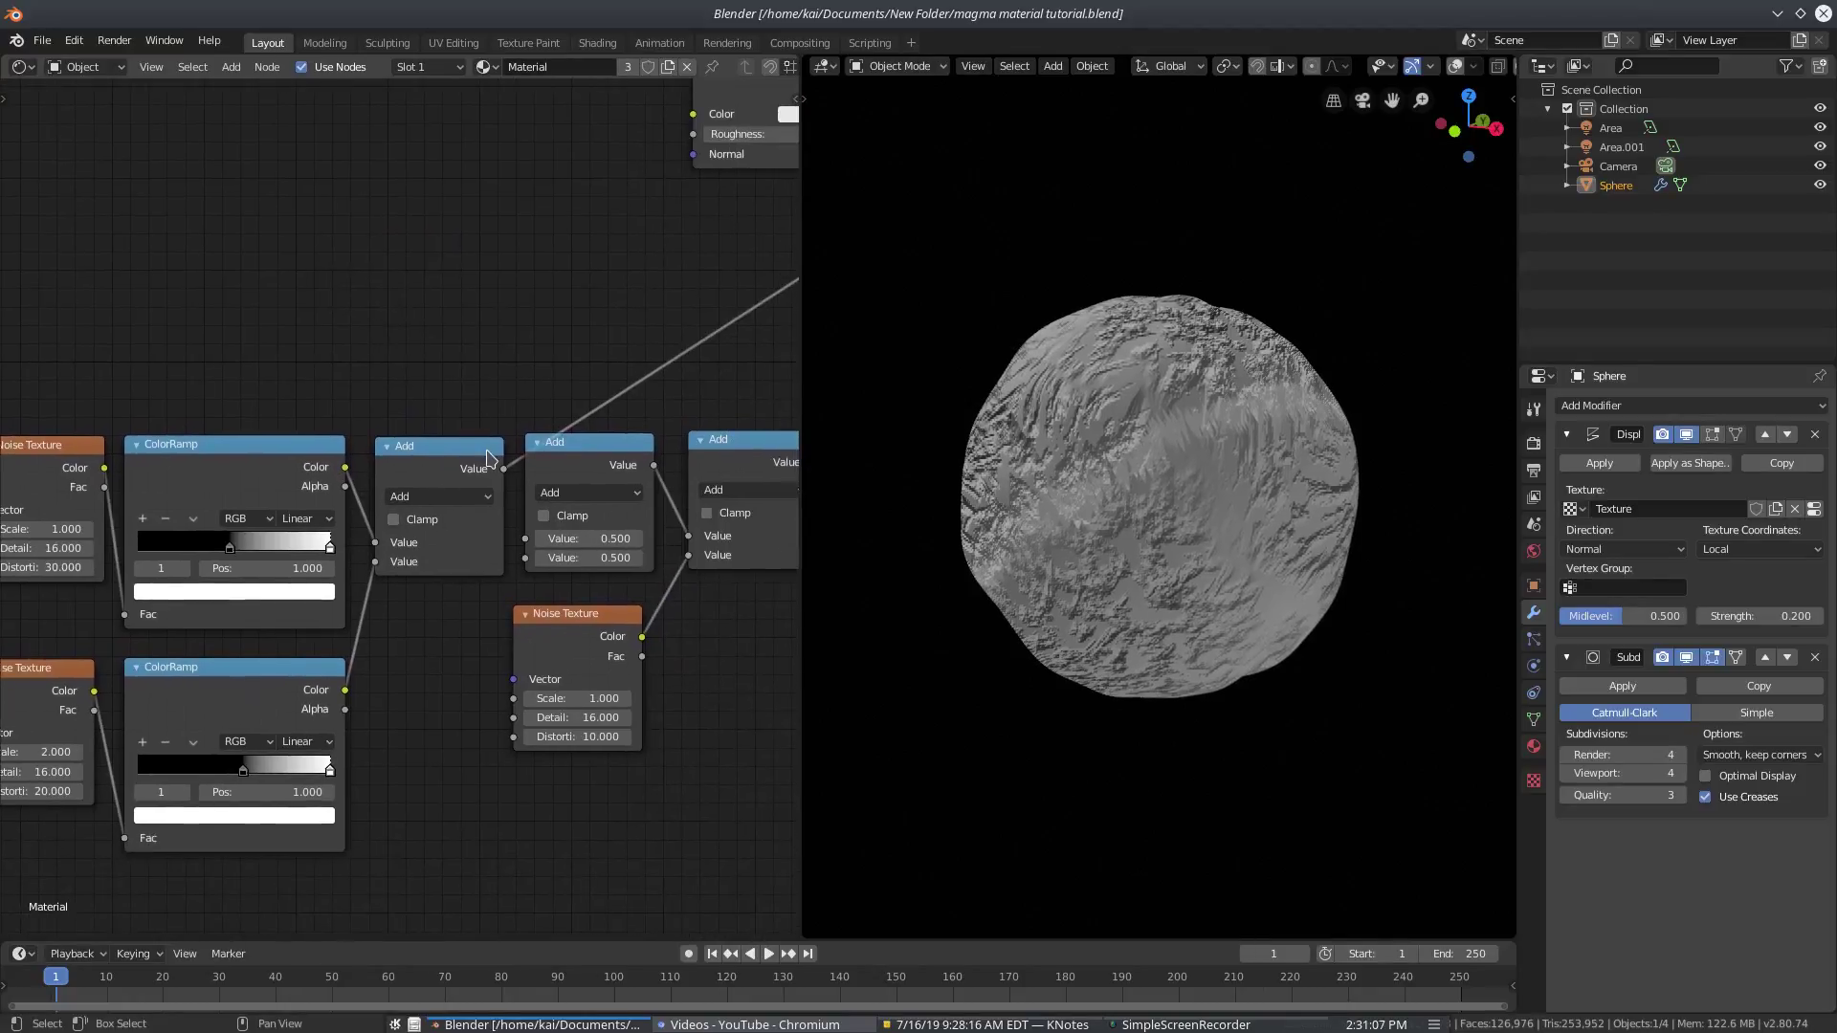
left_click(489, 455)
middle_click_drag(494, 468, 444, 441)
mouse_move(445, 441)
left_mouse_down()
mouse_move(480, 513)
mouse_move(468, 469)
left_mouse_up()
scroll(488, 379, "down", 4)
middle_click_drag(786, 276, 703, 298)
left_click_drag(707, 257, 580, 328)
left_click_drag(295, 501, 301, 501)
Shift the other two Add nodes and their Noise Texture away from the first Add, and link the first Add's value to the second Add
scroll(358, 501, "up", 5)
middle_click_drag(361, 541, 445, 508)
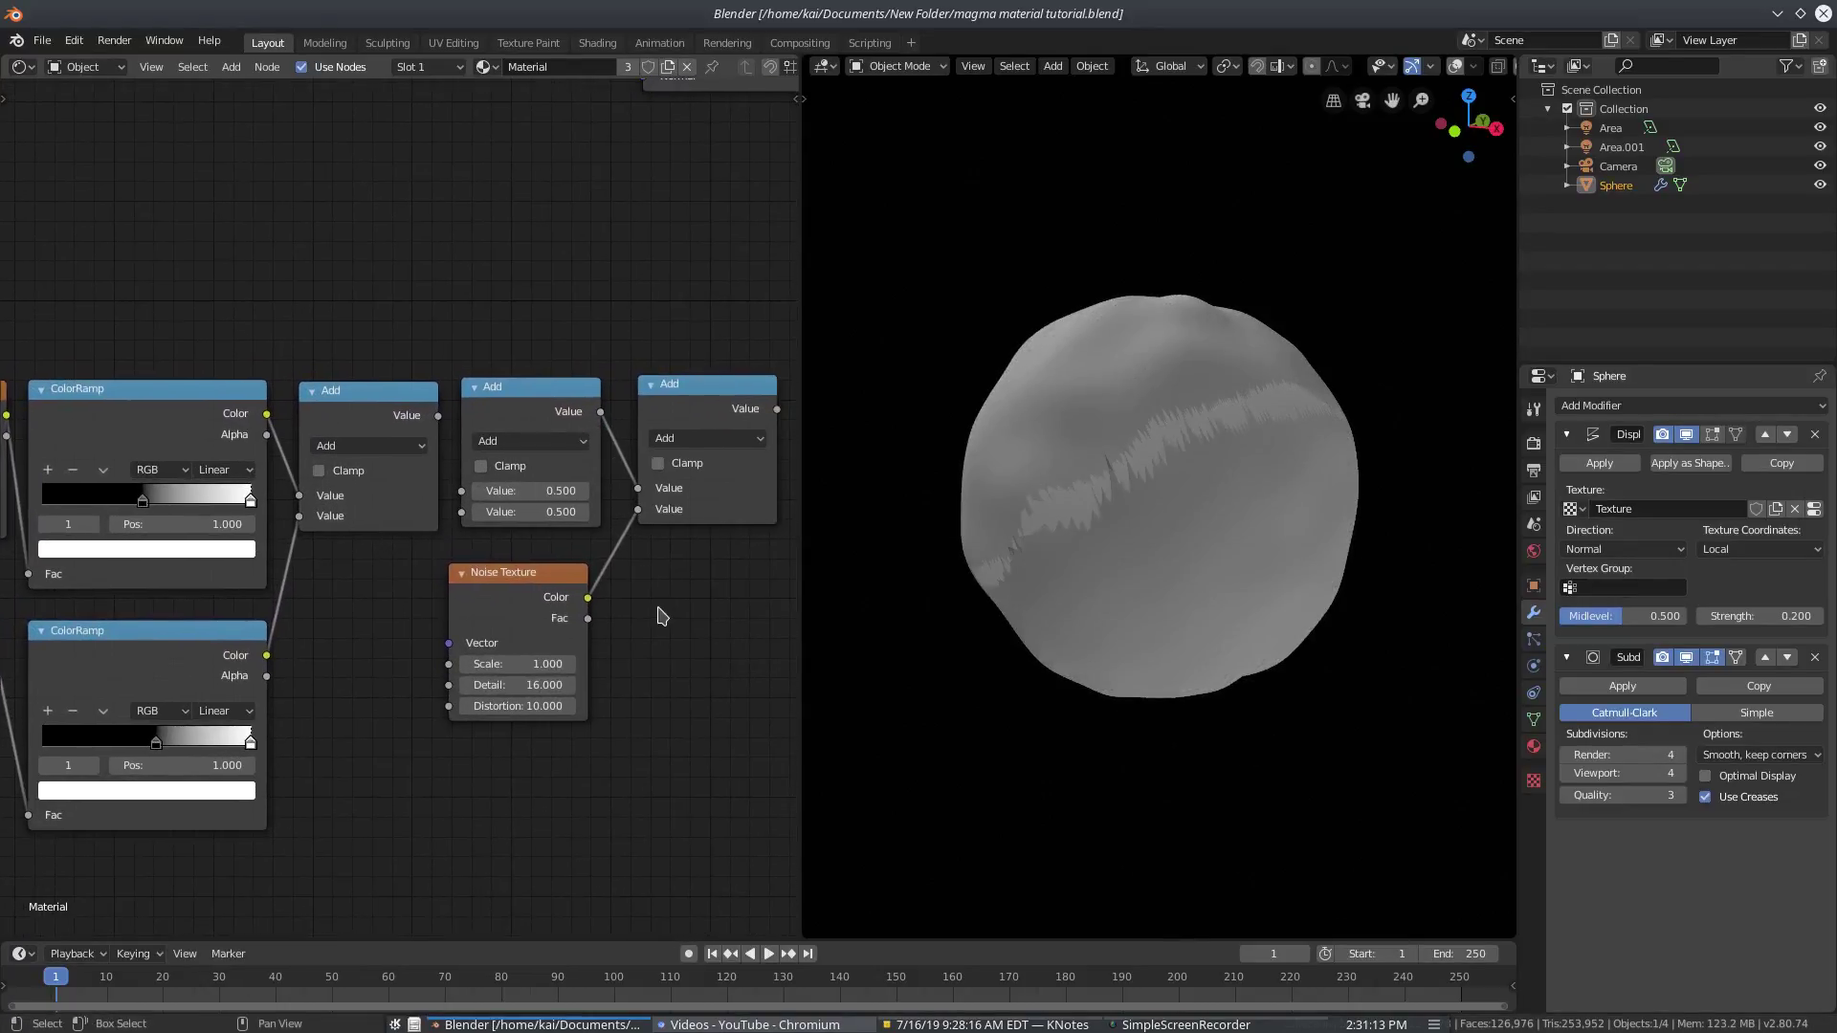
left_click_drag(708, 675, 489, 418)
key("g")
left_click(516, 418)
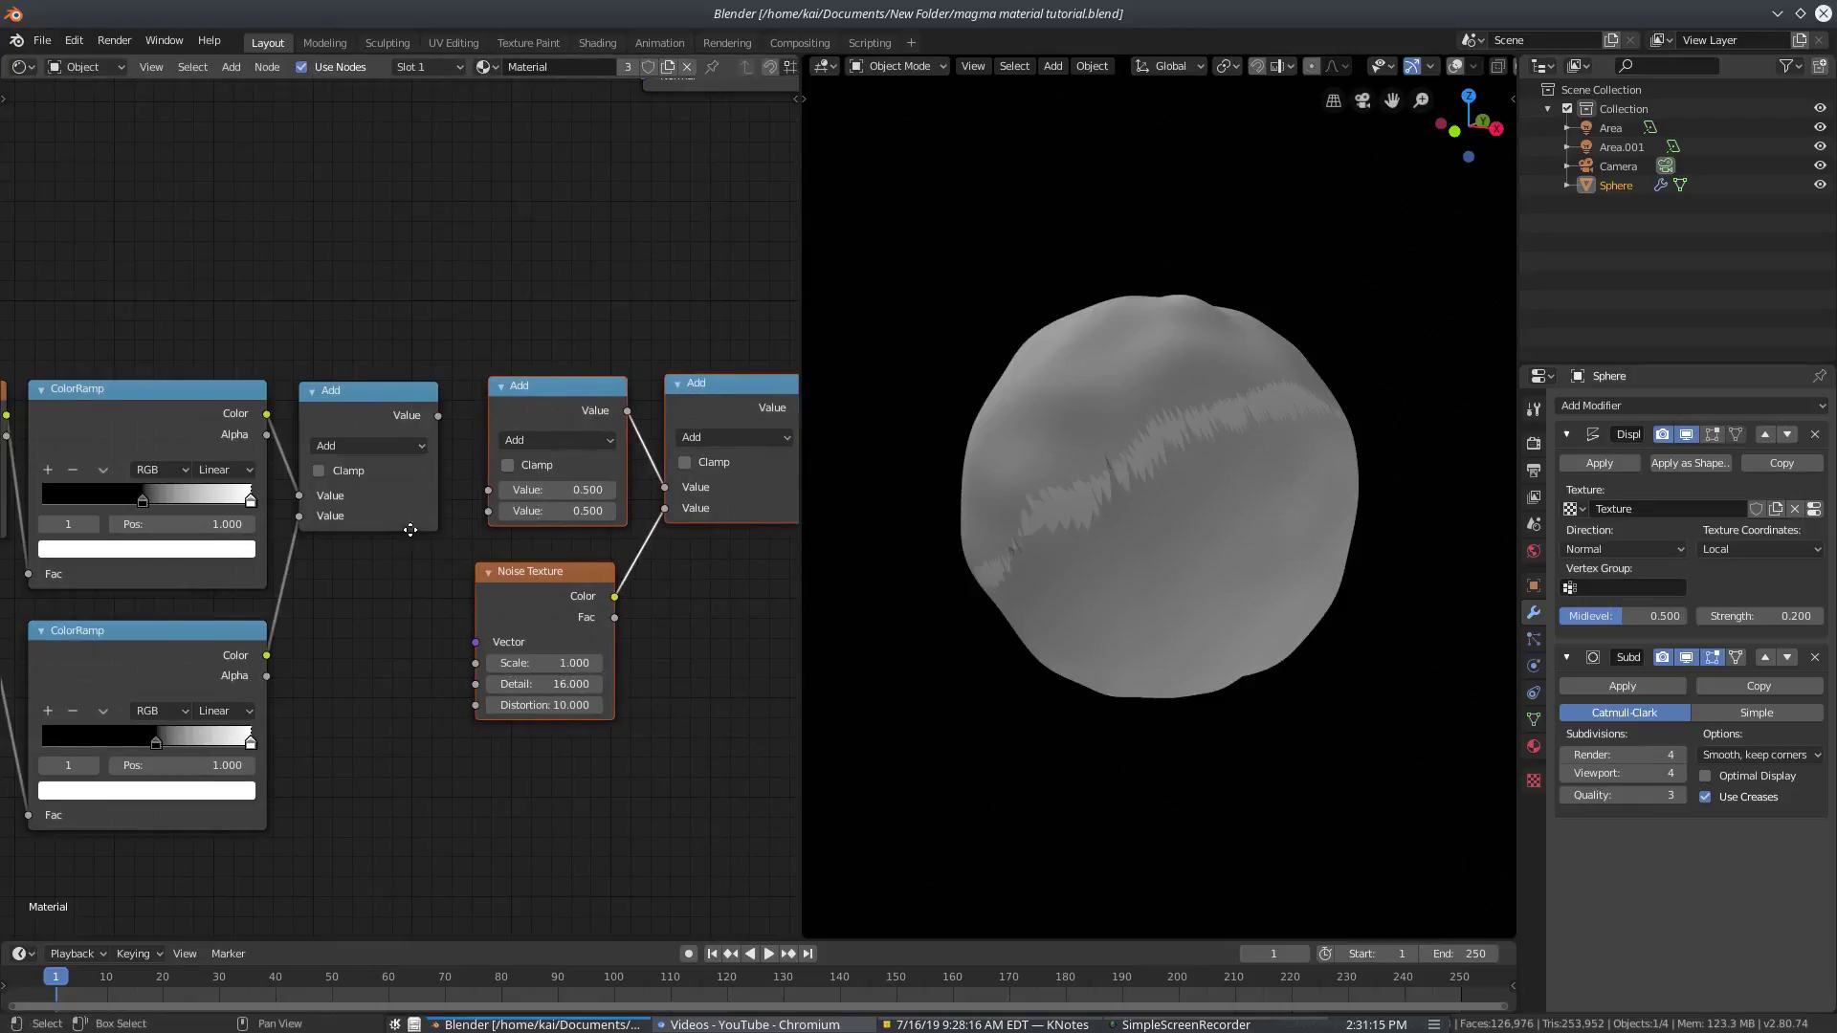
middle_click_drag(403, 525, 511, 494)
left_click(367, 615)
middle_click_drag(419, 579, 359, 596)
left_click_drag(487, 403, 539, 477)
Move the second Add, the last Add and the third Noise Texture closer to the first Add node
middle_click_drag(529, 552, 723, 556)
scroll(713, 559, "down", 2)
middle_click_drag(603, 582, 457, 602)
left_click_drag(557, 398, 538, 400)
left_click_drag(695, 400, 670, 403)
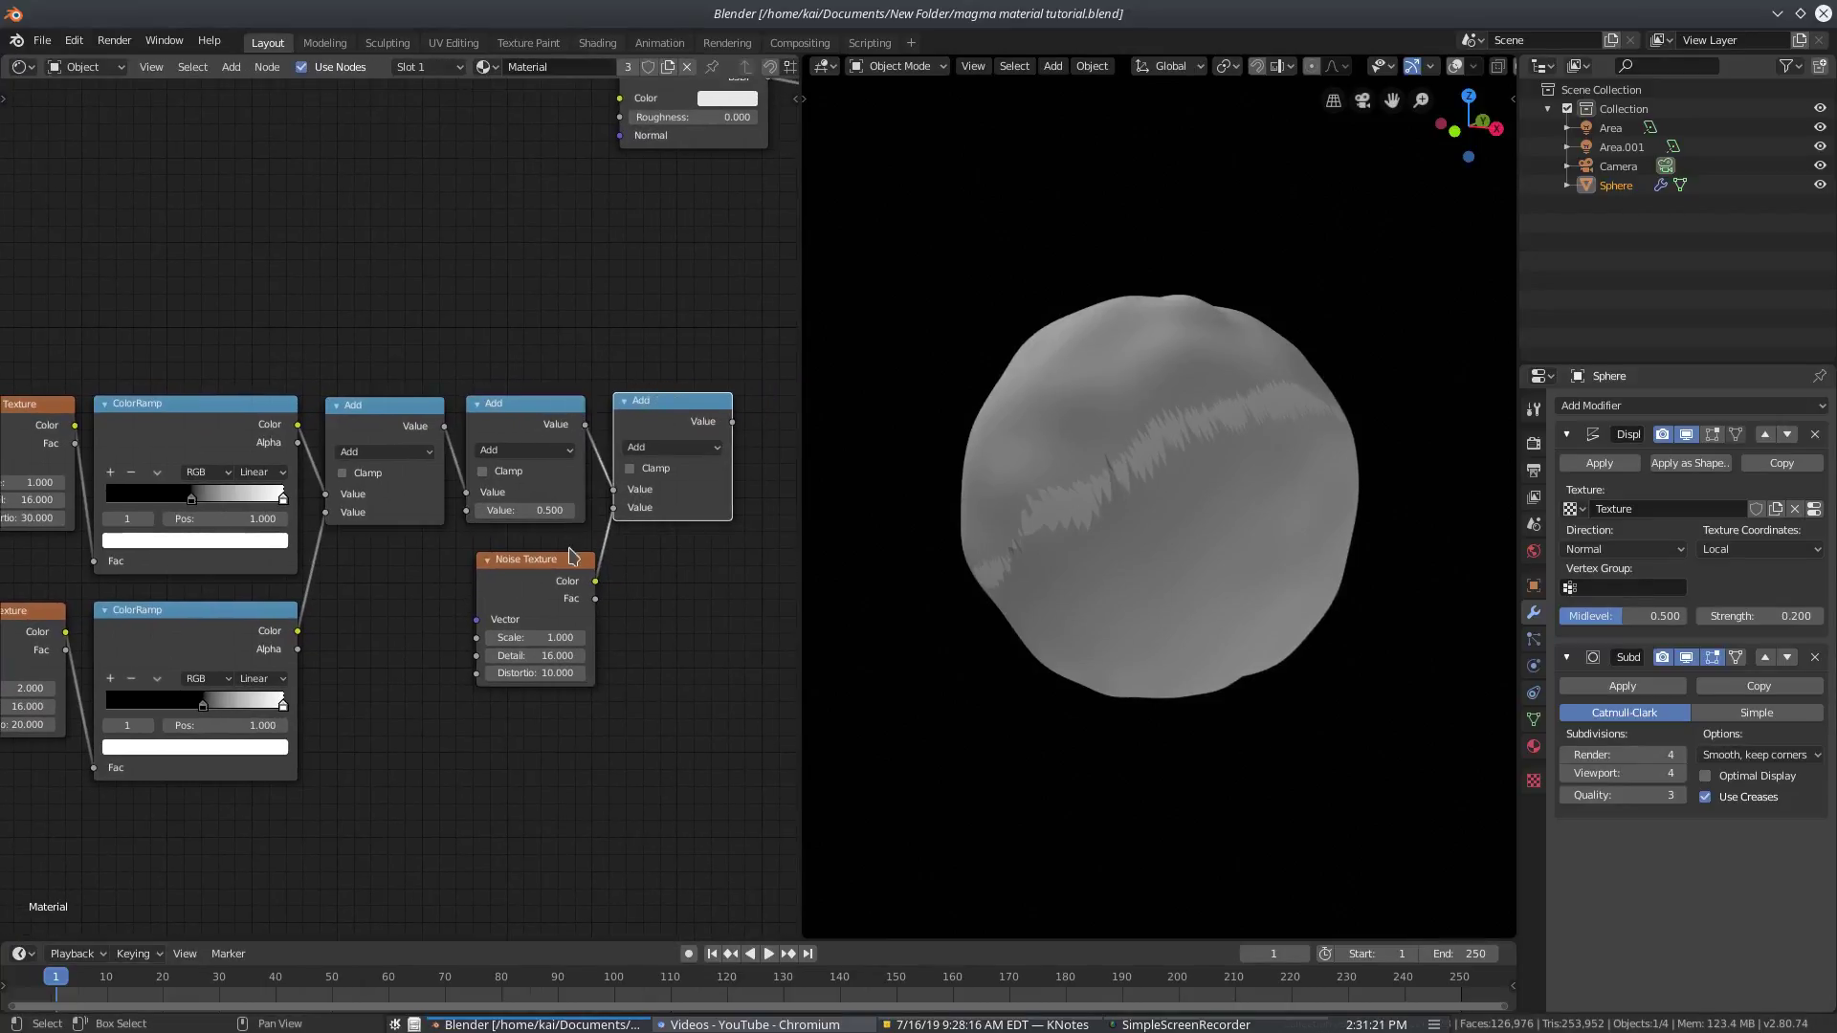
mouse_move(572, 558)
left_mouse_down()
mouse_move(539, 561)
mouse_move(557, 562)
left_mouse_up()
Examine how the two Noise Texture and ColorRamp pairs feed through the chained Add nodes
middle_click_drag(309, 514, 489, 505)
left_click(387, 646)
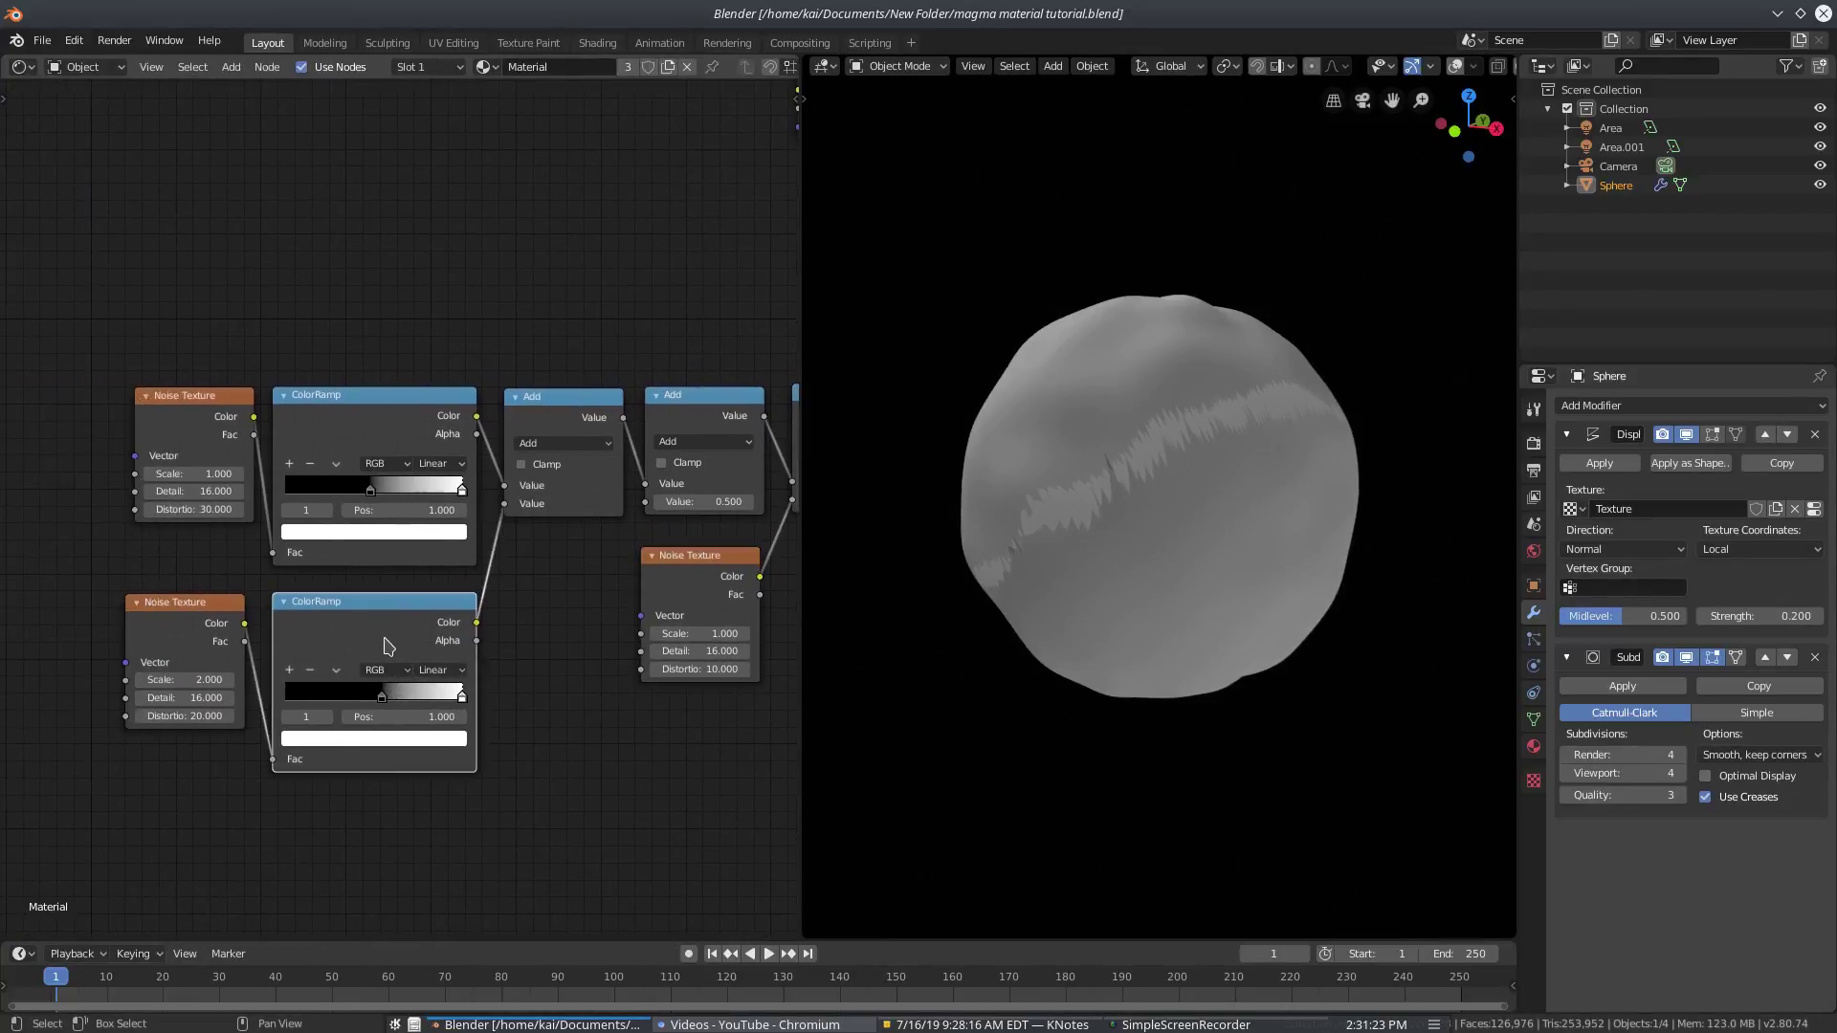
left_click(381, 404)
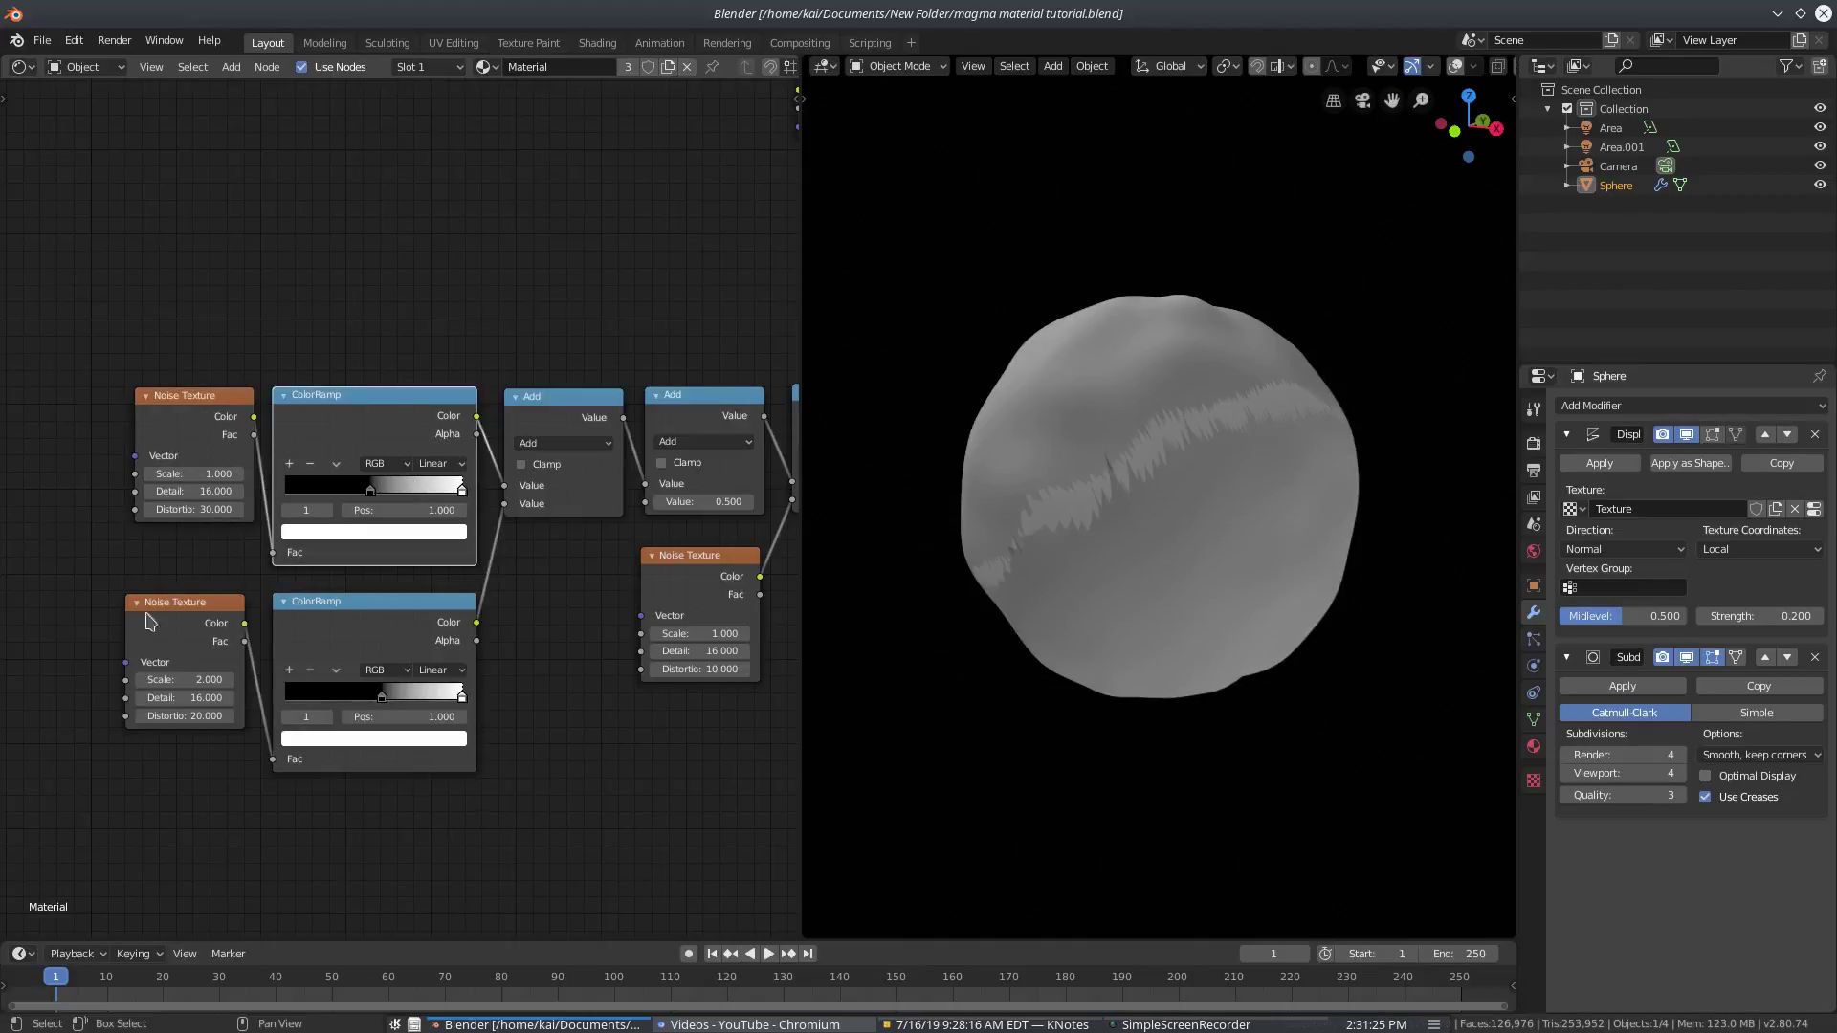
left_click(360, 625)
mouse_move(586, 419)
left_mouse_down()
mouse_move(585, 353)
mouse_move(582, 415)
left_mouse_up()
middle_click_drag(608, 413, 412, 416)
left_click(536, 409)
middle_click_drag(514, 474, 502, 427)
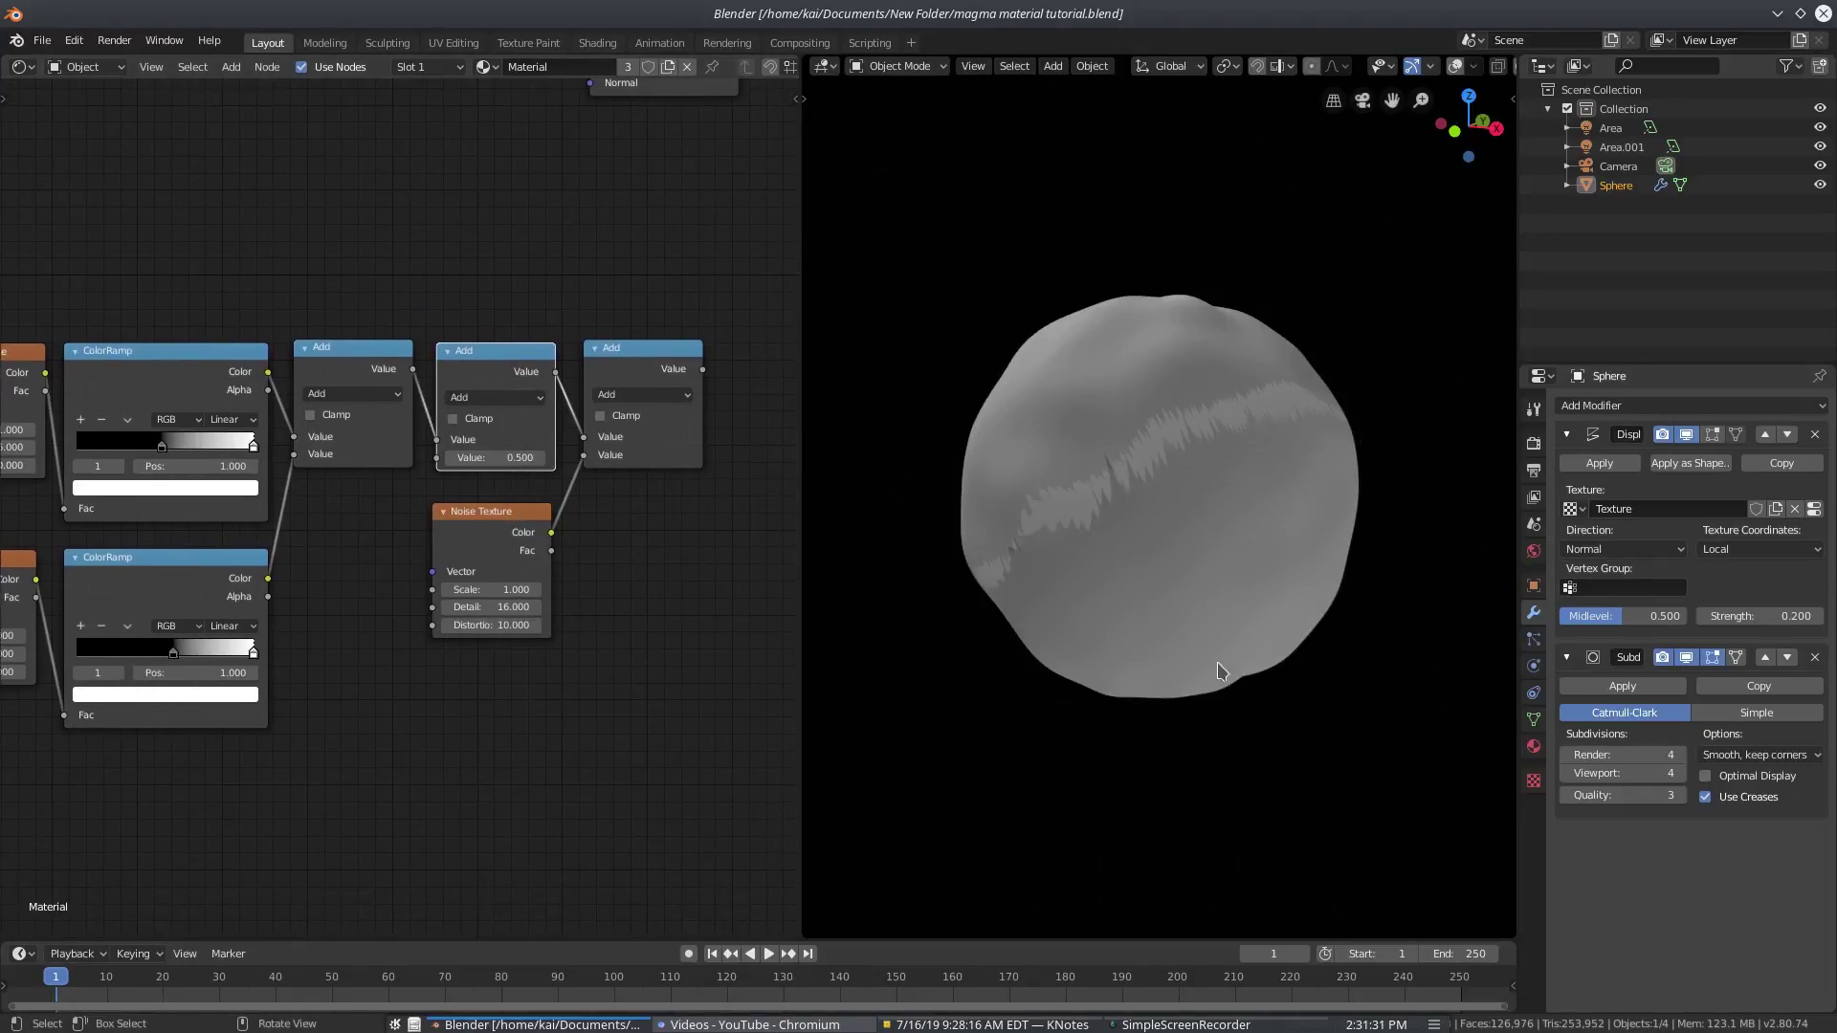
Connect the last Add node's value to the Material Output's displacement
scroll(1196, 732, "up", 1)
middle_click_drag(1149, 781, 1265, 804)
middle_click_drag(1007, 802, 1149, 802)
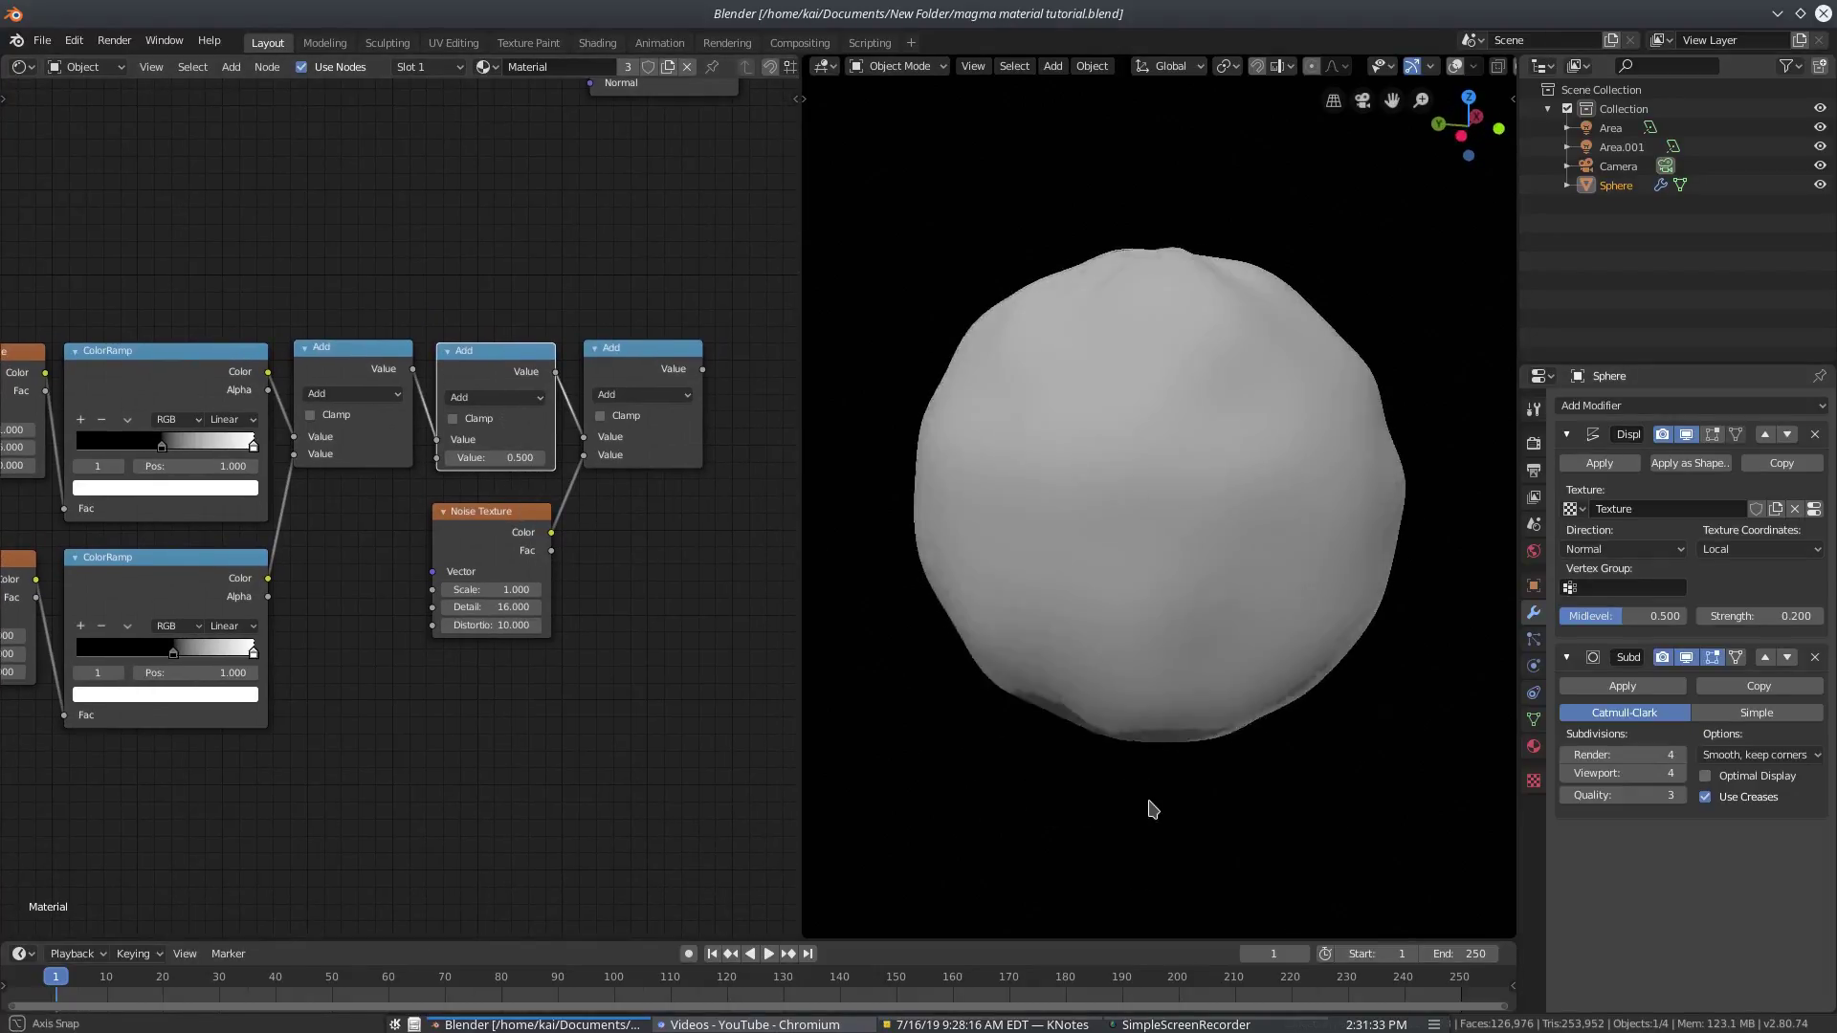
scroll(529, 532, "down", 2)
middle_click_drag(529, 532, 388, 627)
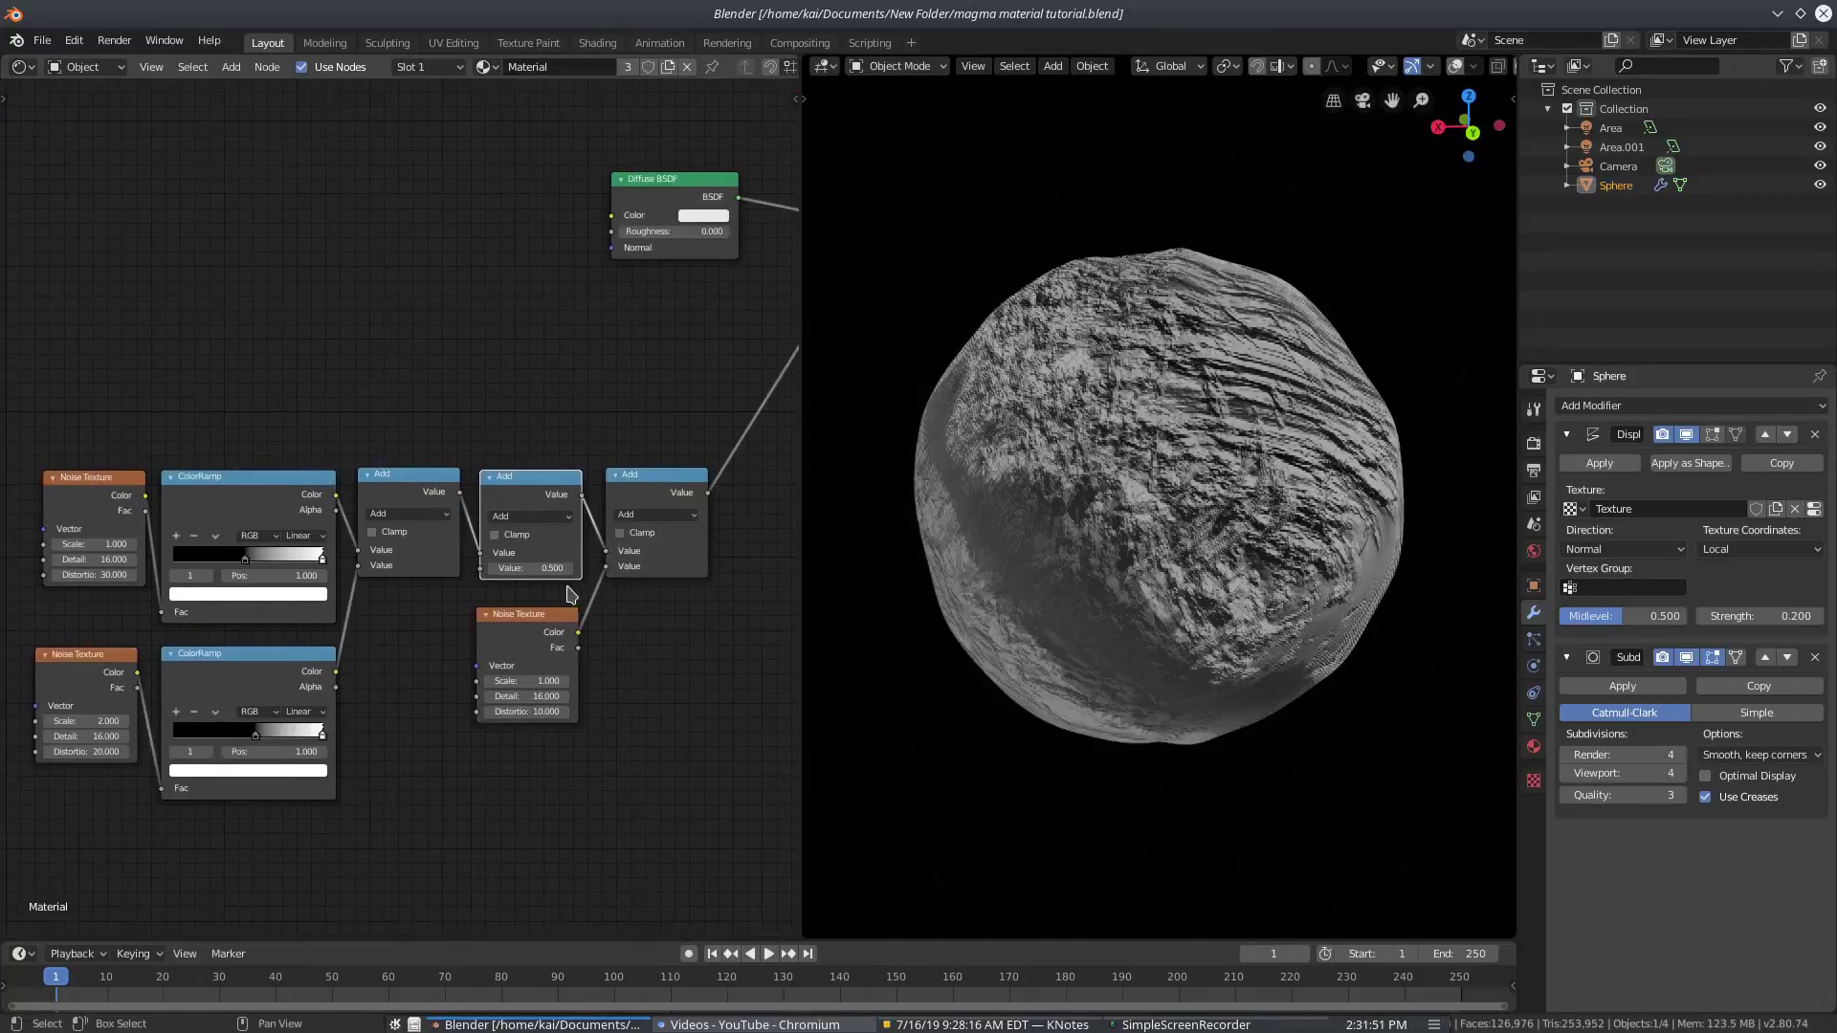
Delete the middle Add node, and connect the first Add's value to the free input of the last Add
middle_click_drag(554, 594, 512, 594)
key("x")
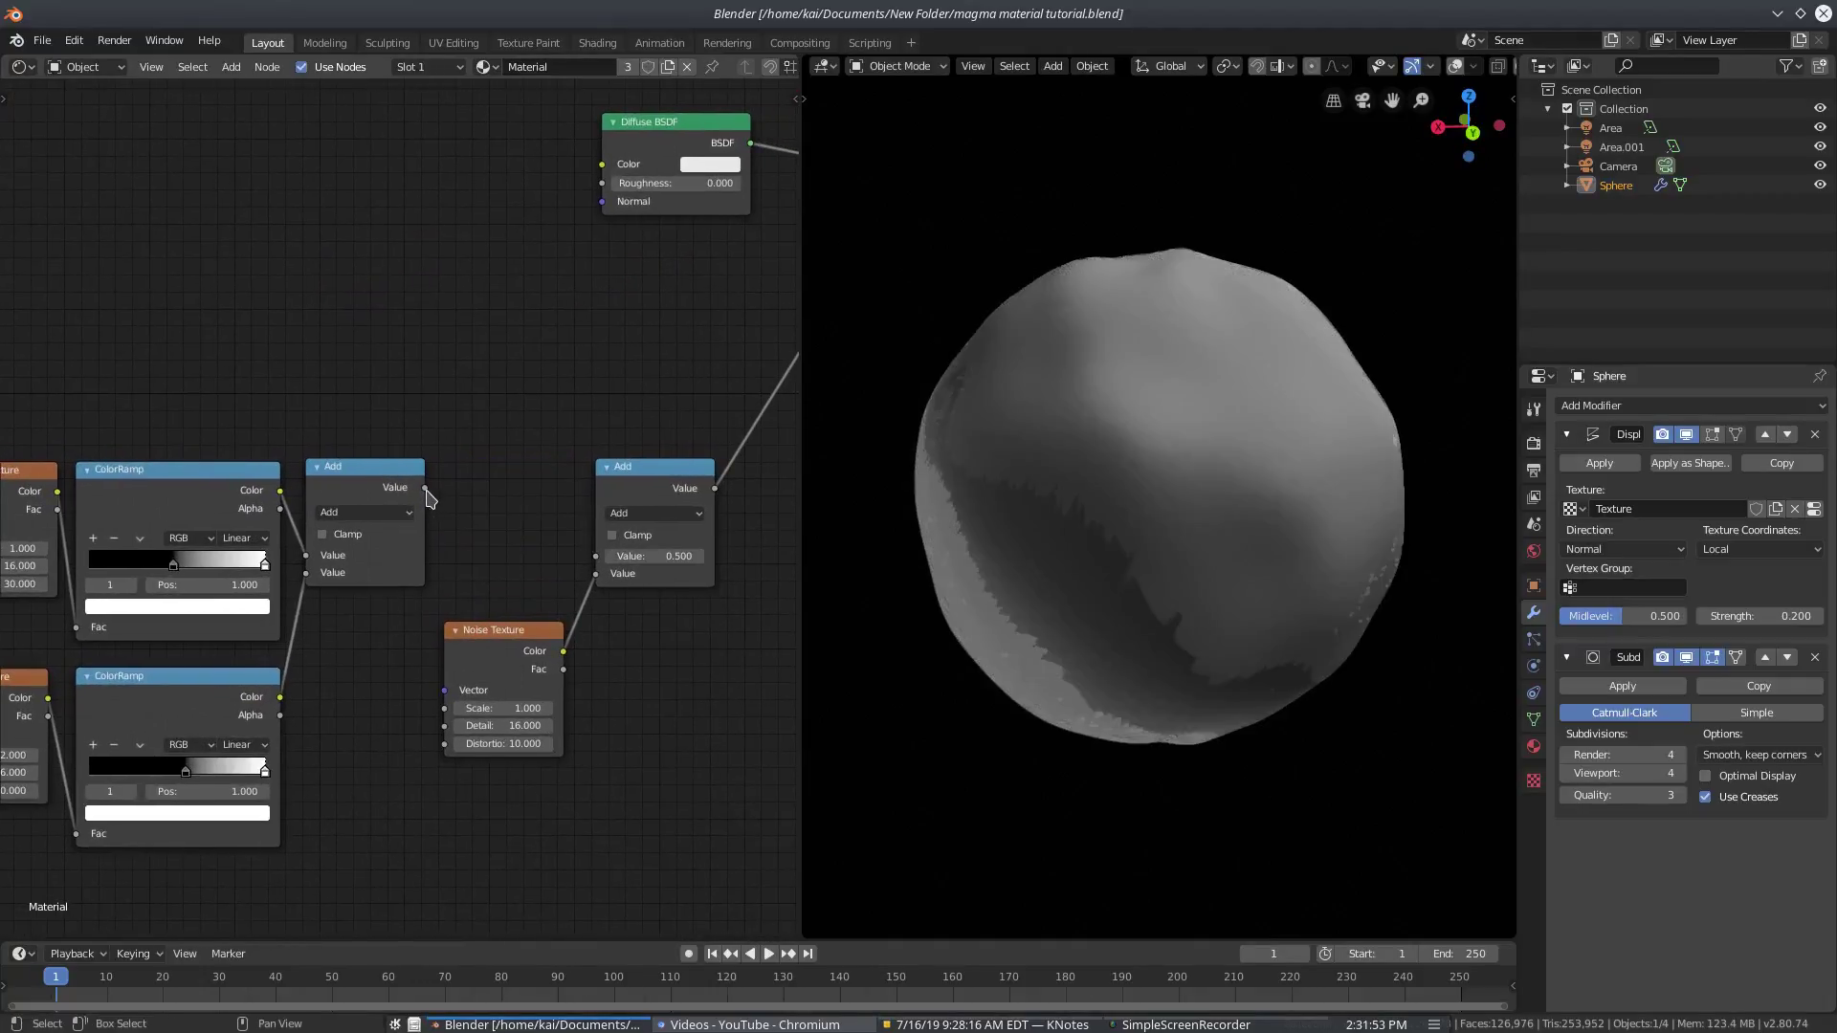
left_click_drag(424, 486, 603, 563)
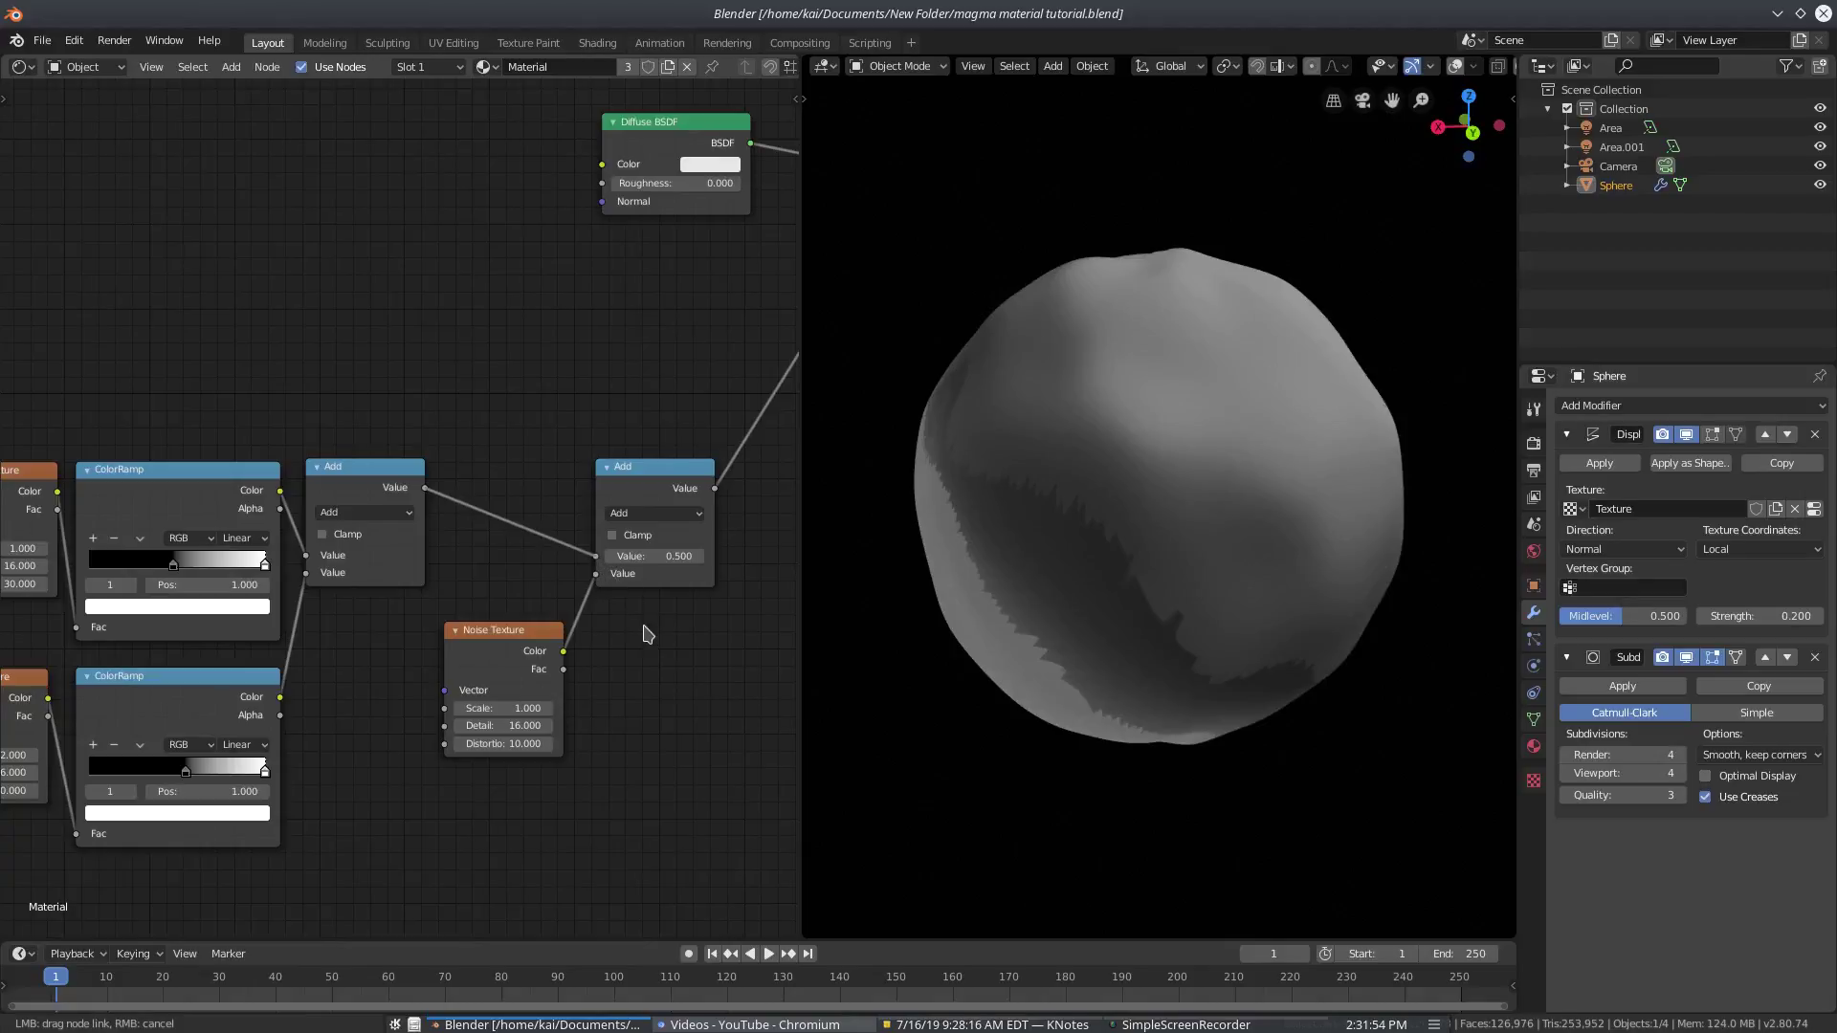
Move the last Add node and its Noise Texture together, closer to the first Add node
left_click_drag(649, 740, 555, 496)
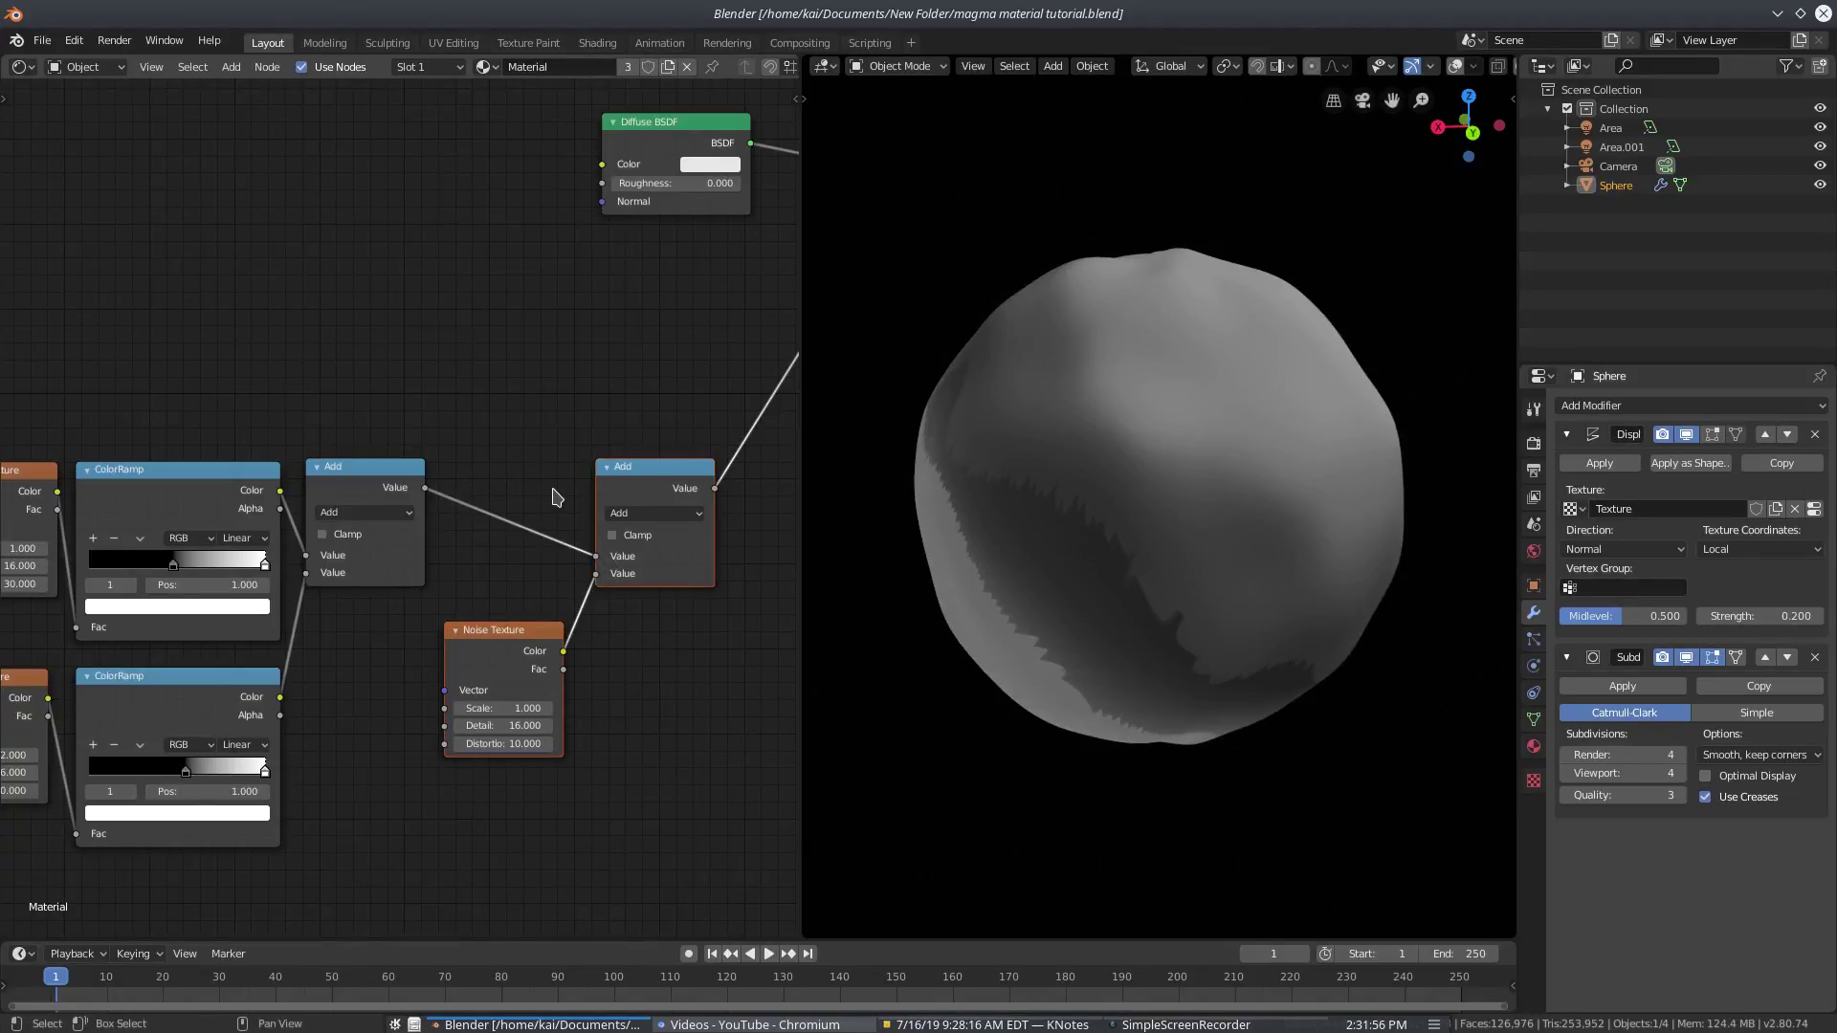
key("g")
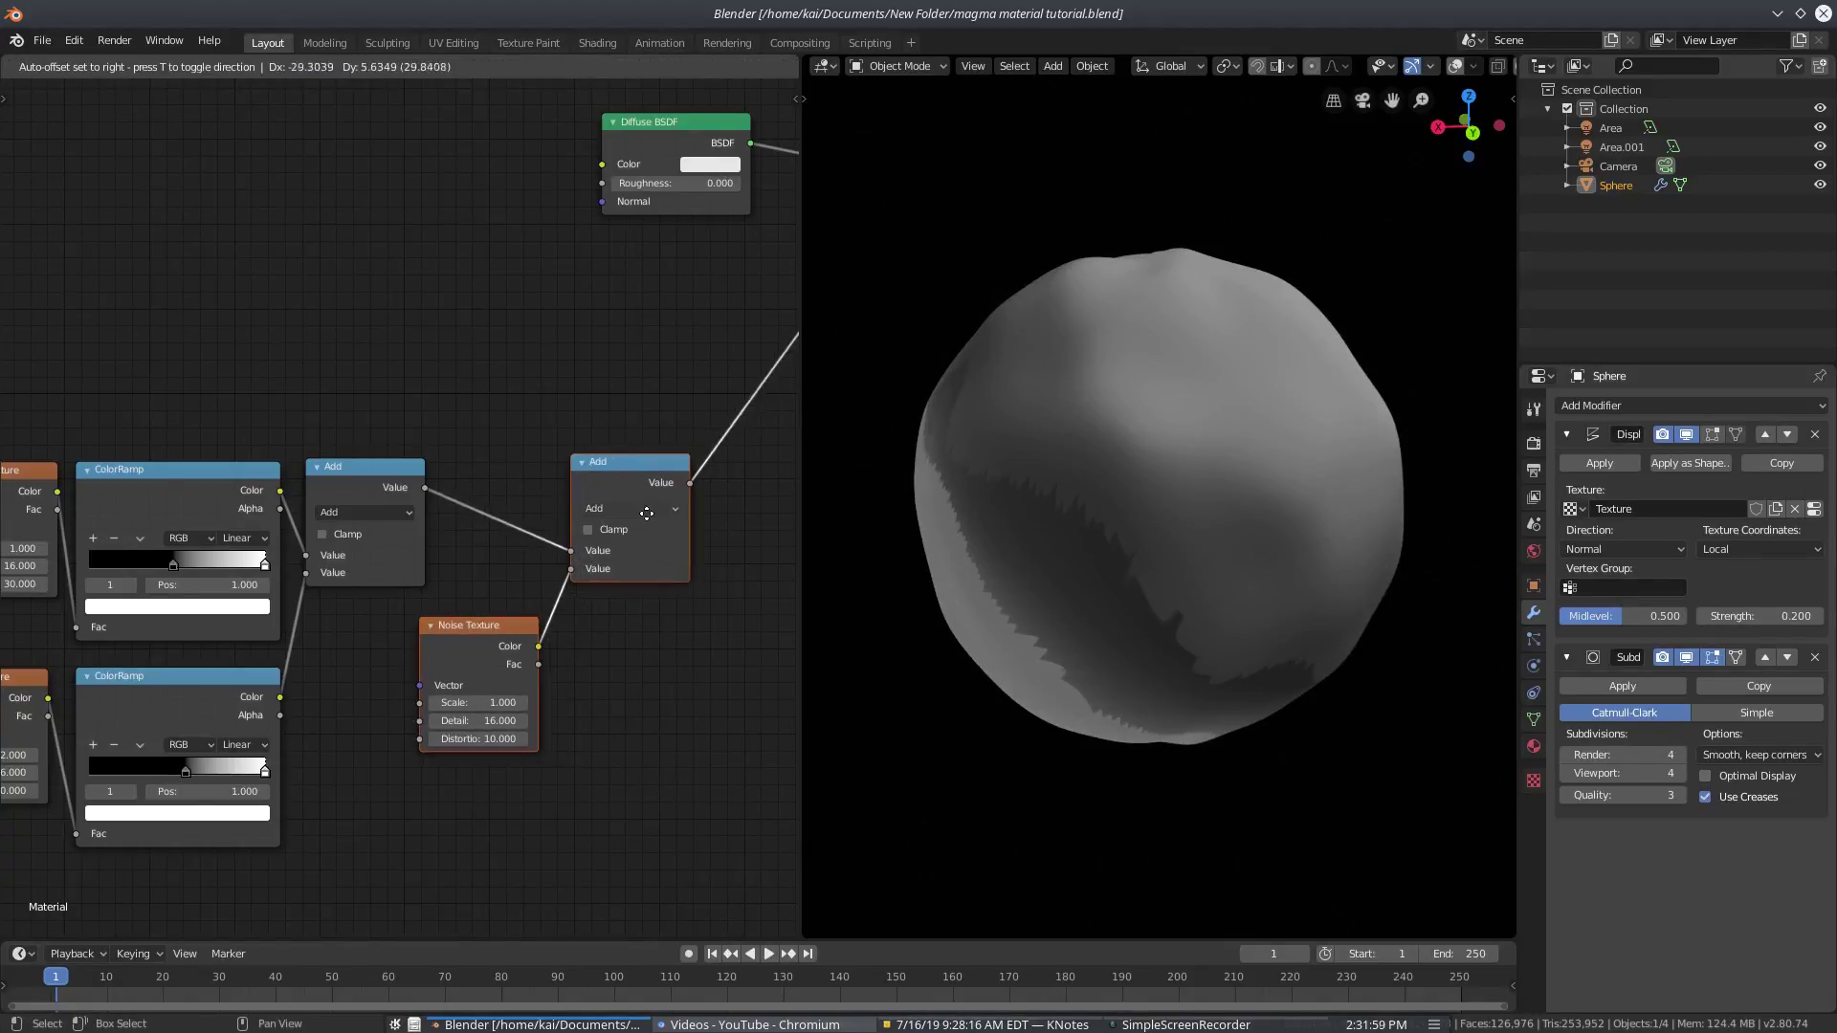
left_click(543, 515)
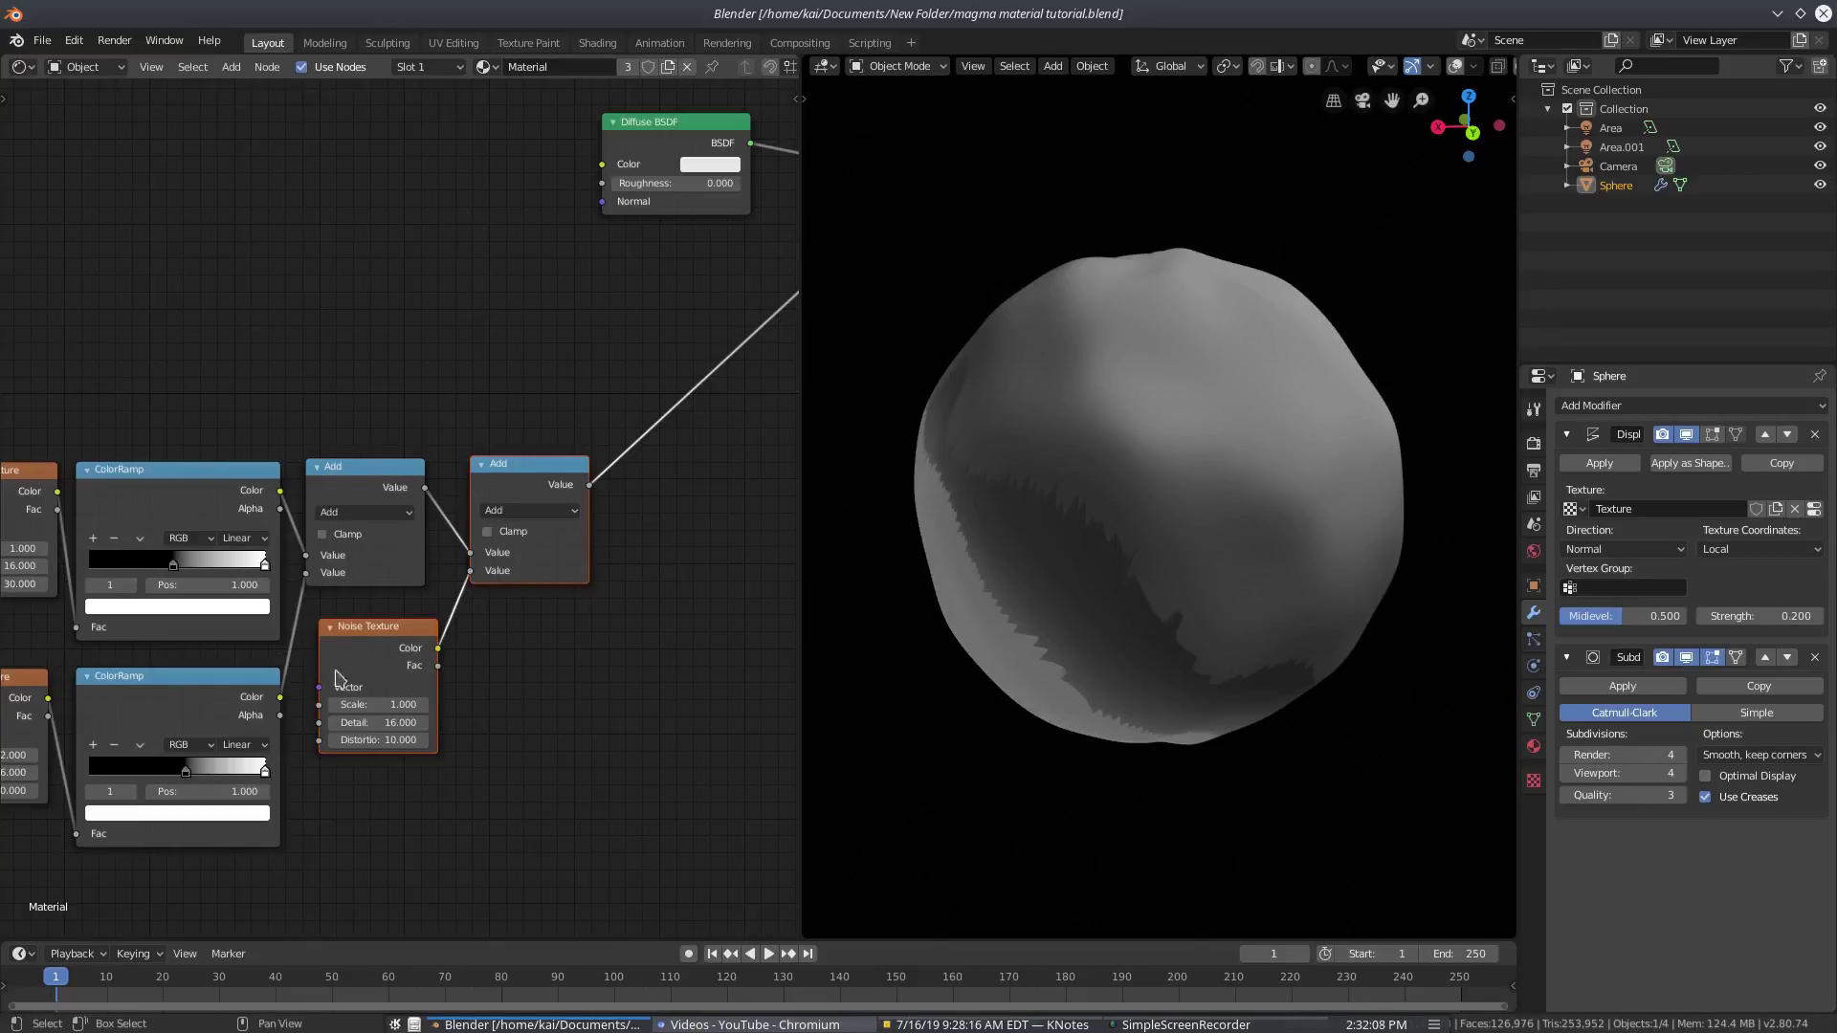
middle_click_drag(336, 670, 361, 697)
middle_click_drag(640, 659, 588, 647)
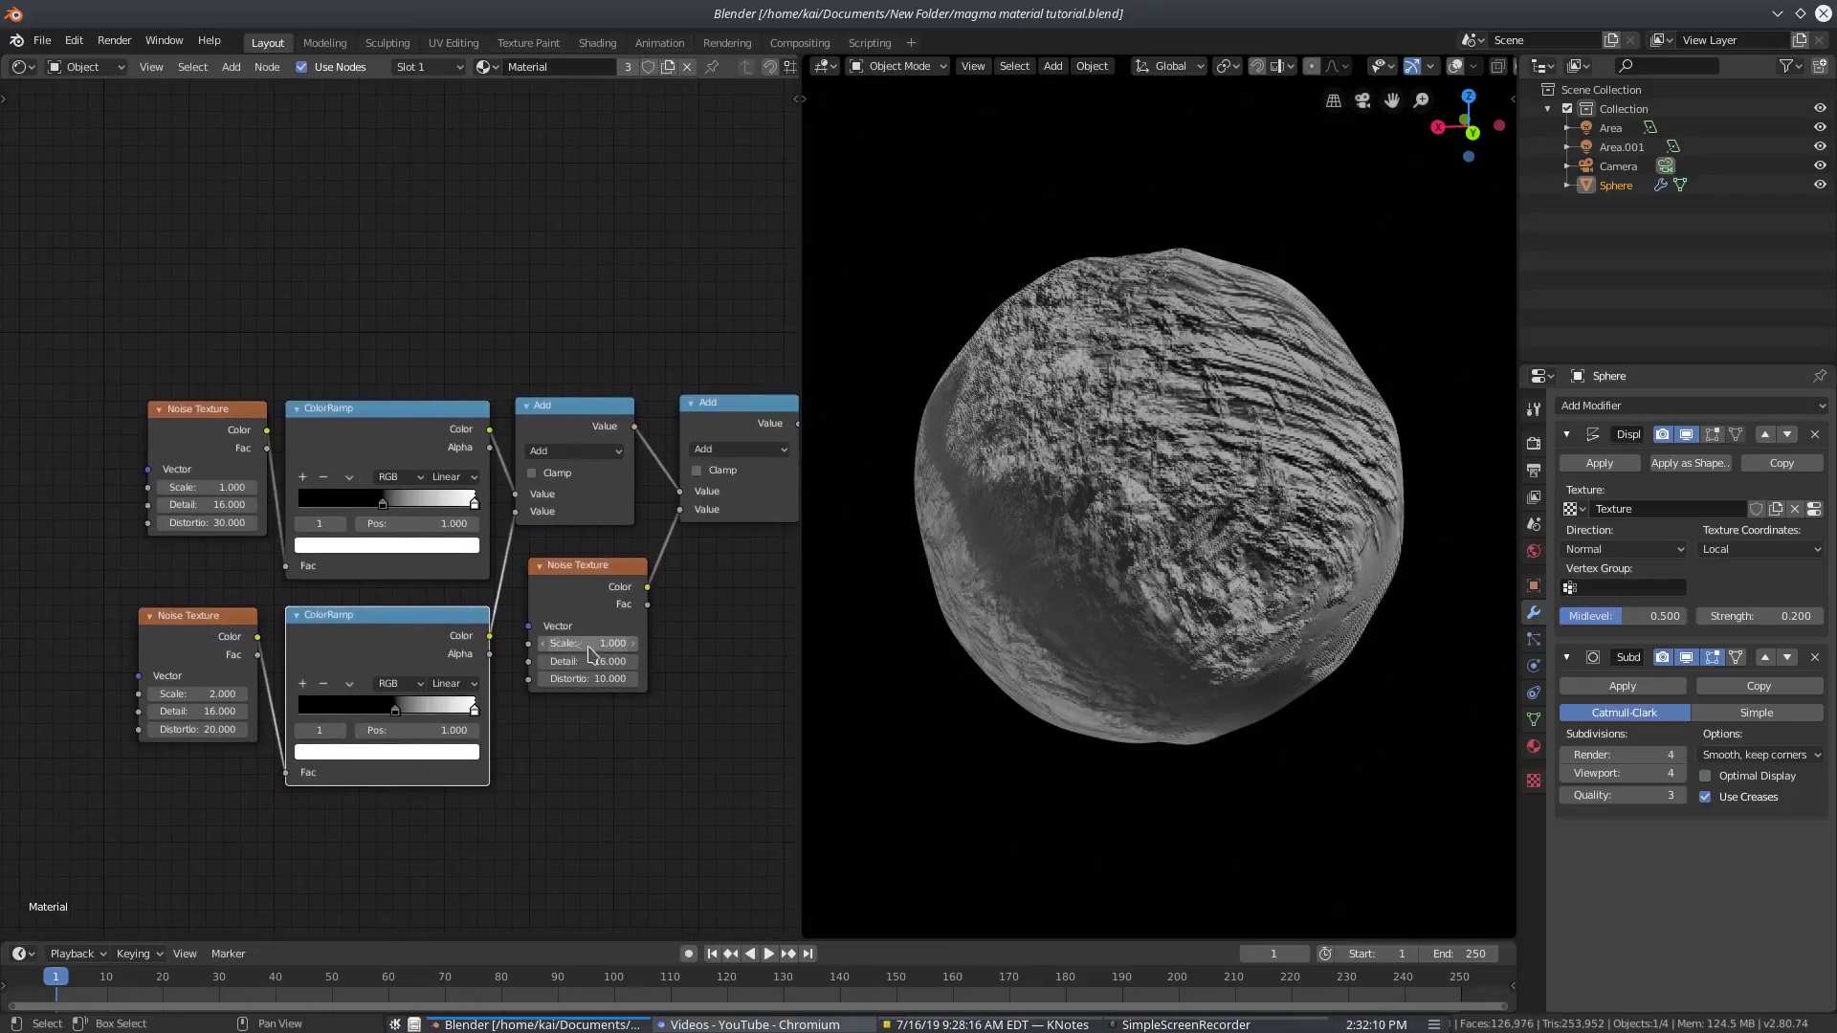
Try a Scale of 1.7 on the Noise Texture feeding the last Add node, and return it to 1
scroll(590, 654, "up", 1)
middle_click_drag(1186, 652, 520, 699)
left_click_drag(505, 679, 515, 678)
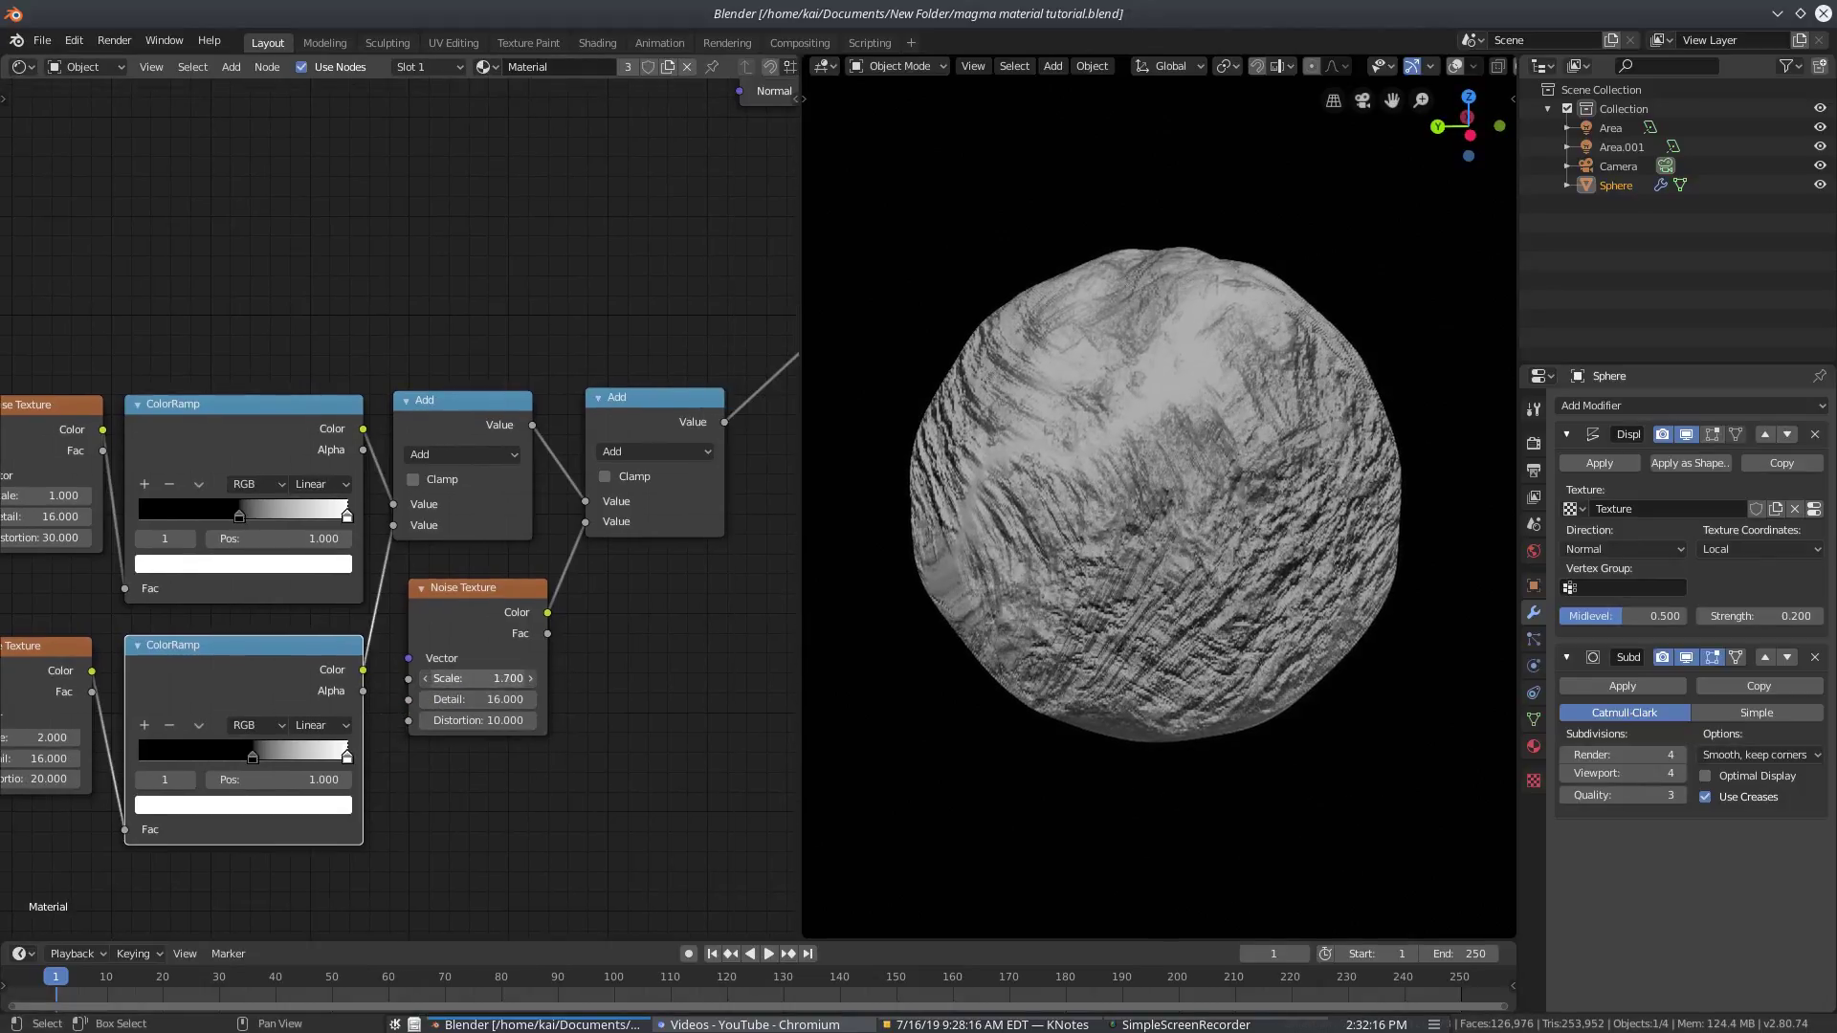
left_click(494, 675)
type("1.6")
key("Return")
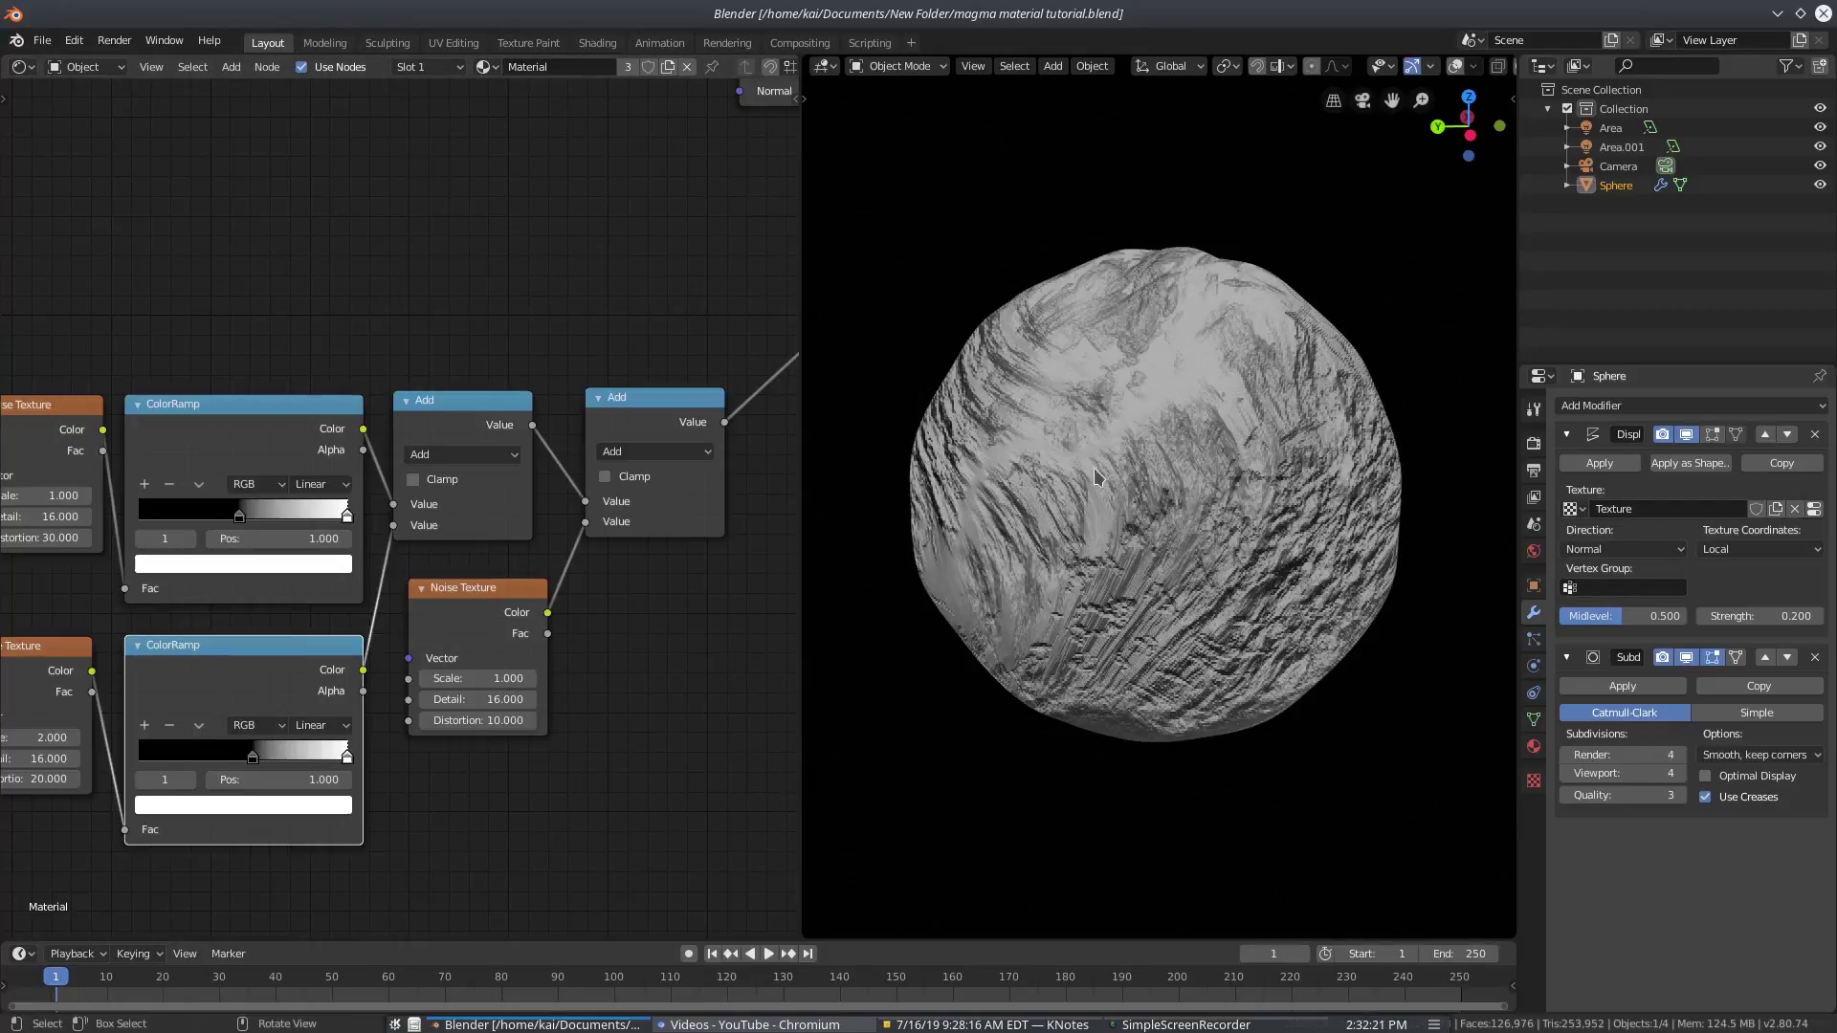
Try a Detail of 0 on the Noise Texture feeding the last Add node, and restore it to 16
middle_click_drag(1095, 476, 1269, 389)
scroll(1269, 390, "up", 2)
scroll(1042, 604, "up", 2)
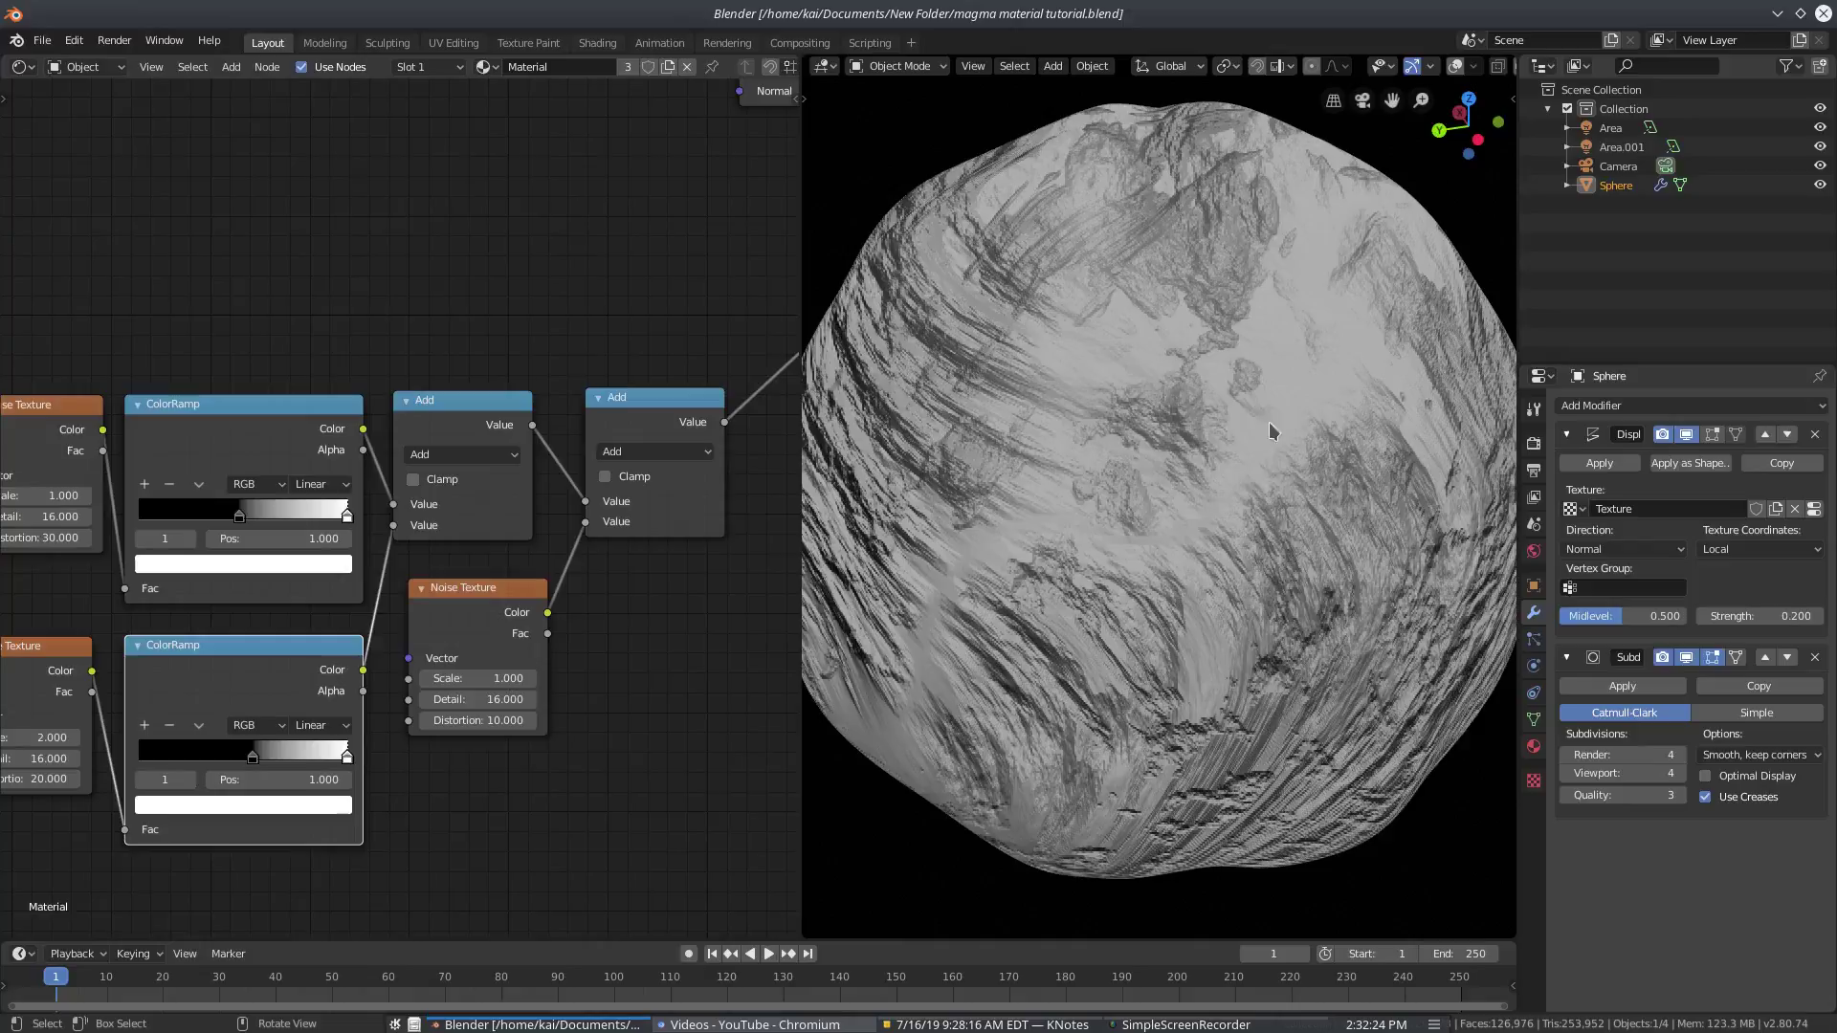
left_click(426, 700)
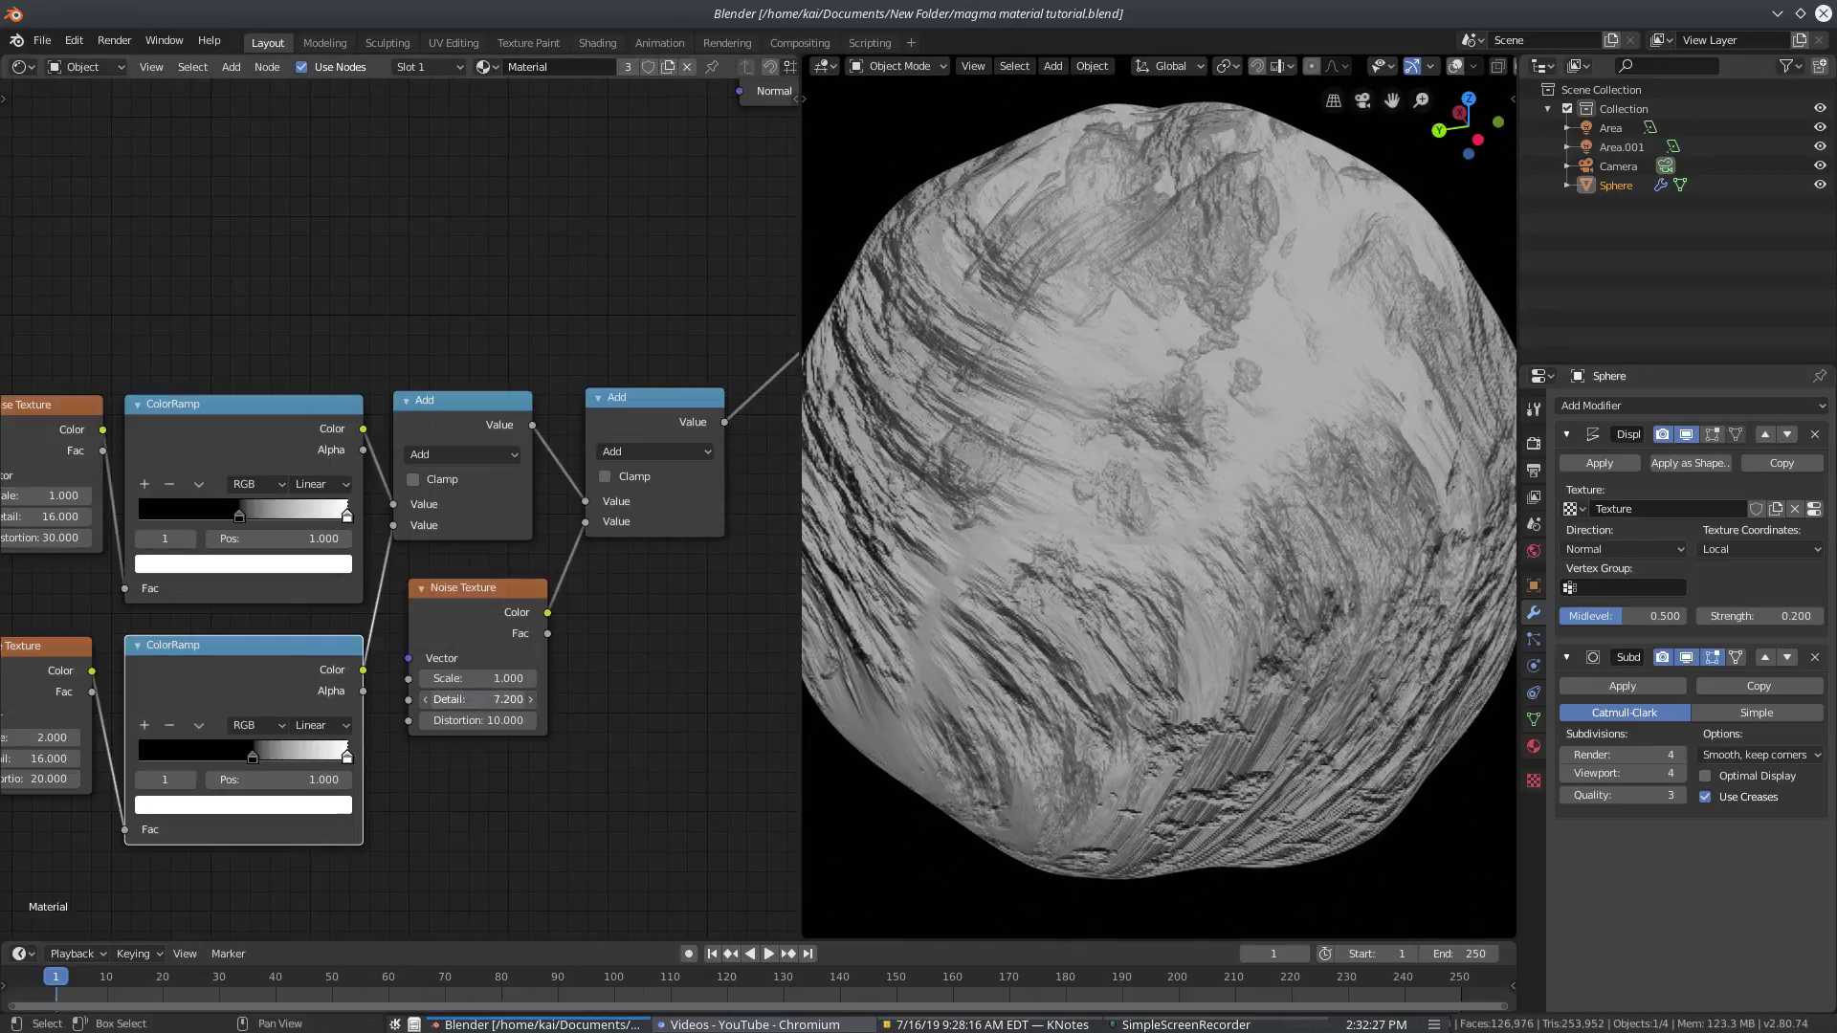
left_click_drag(478, 699, 263, 699)
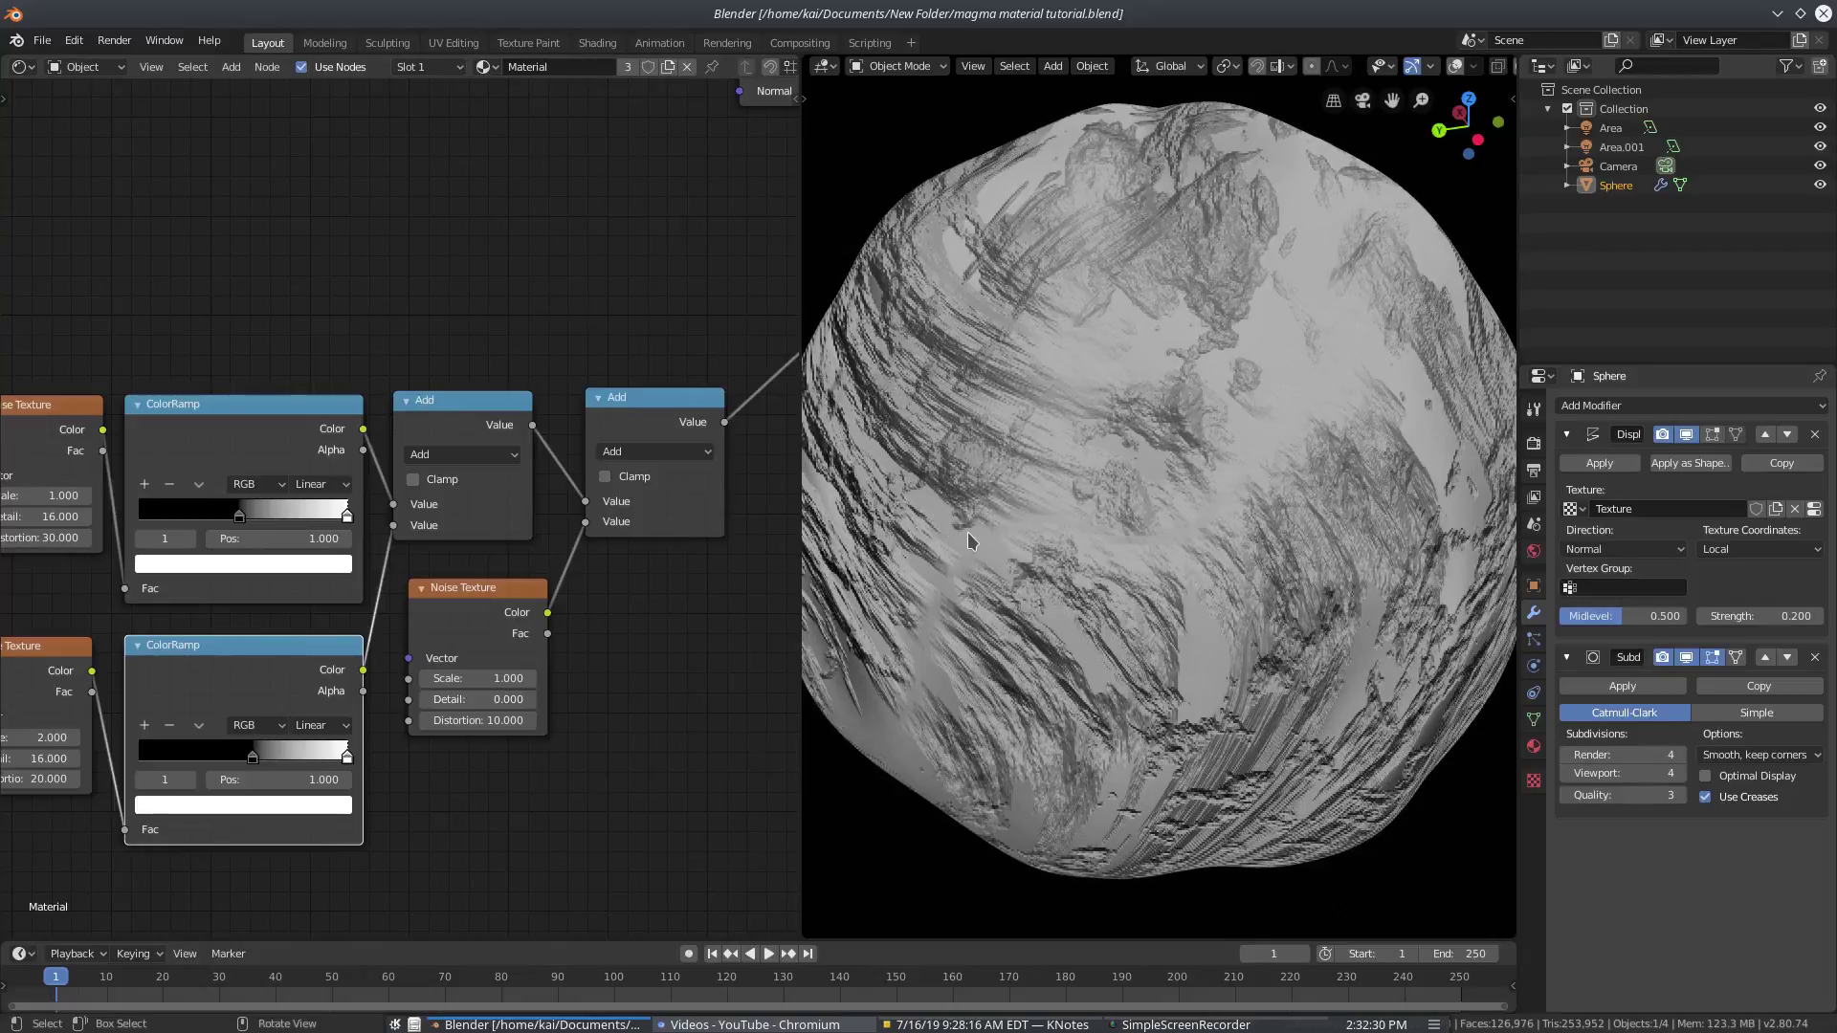
scroll(968, 540, "up", 4)
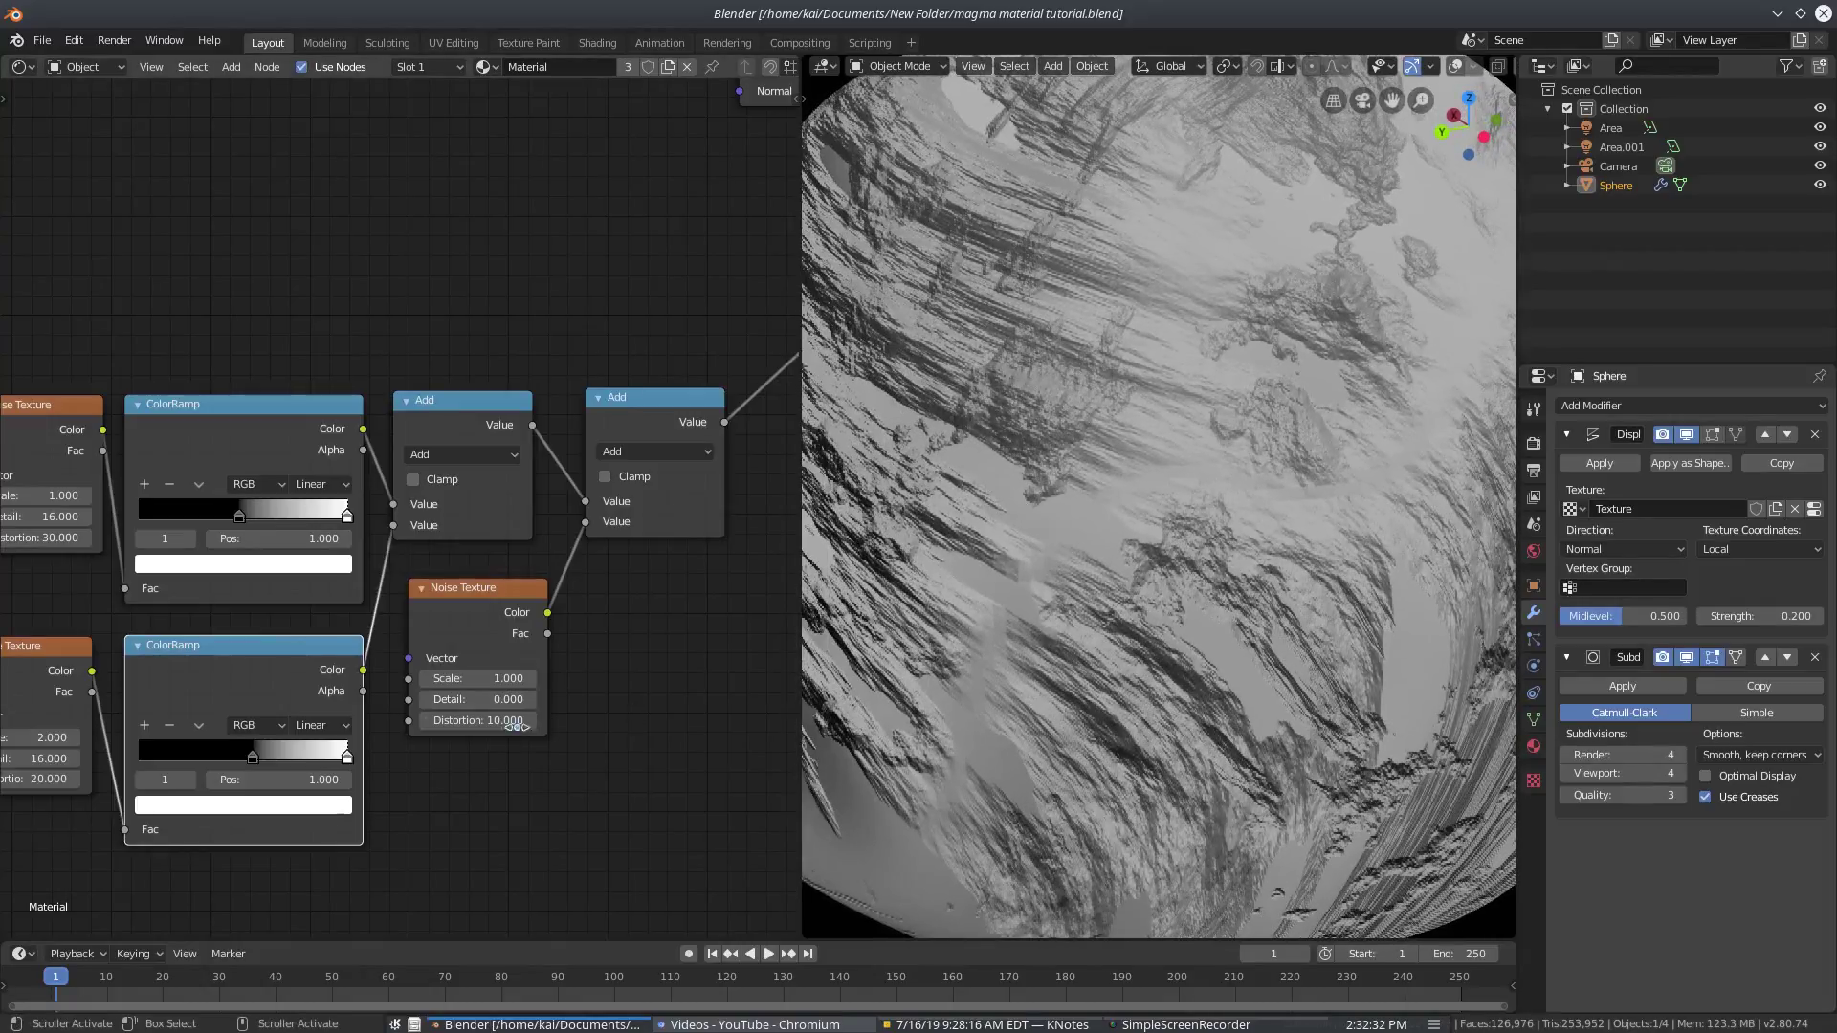
left_click_drag(478, 700, 535, 699)
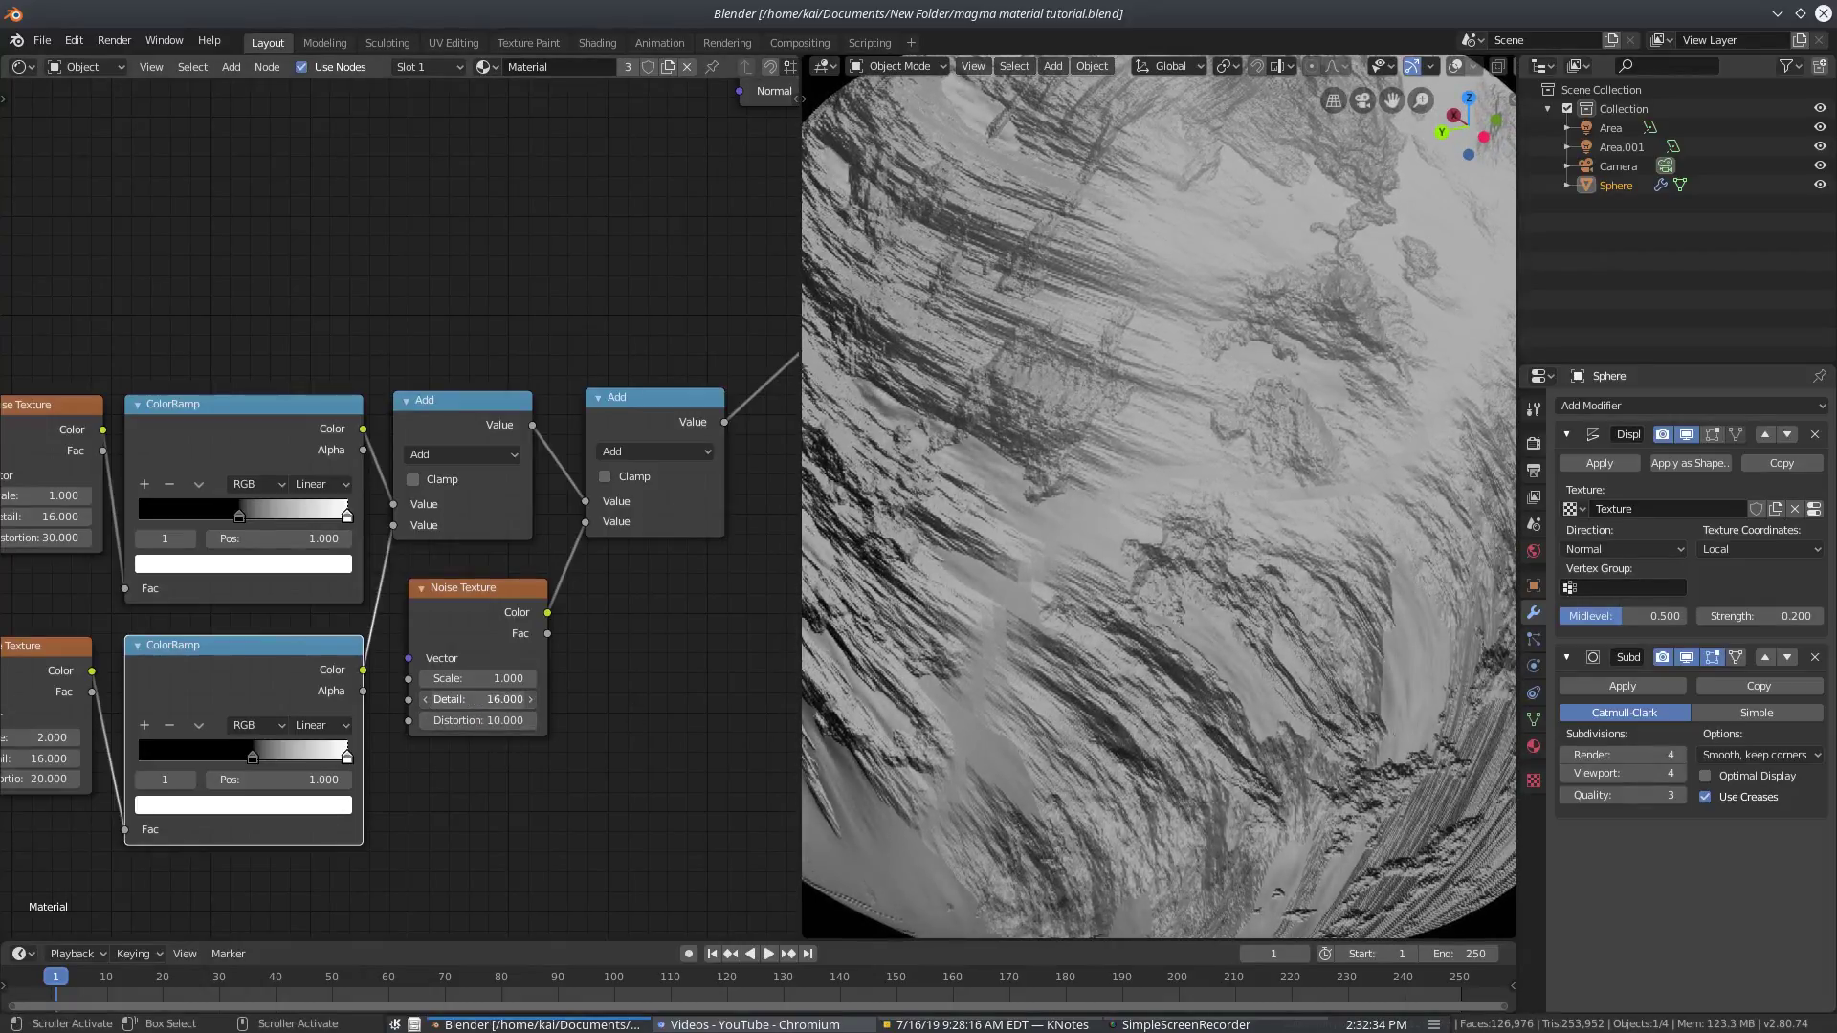
scroll(1312, 438, "down", 5)
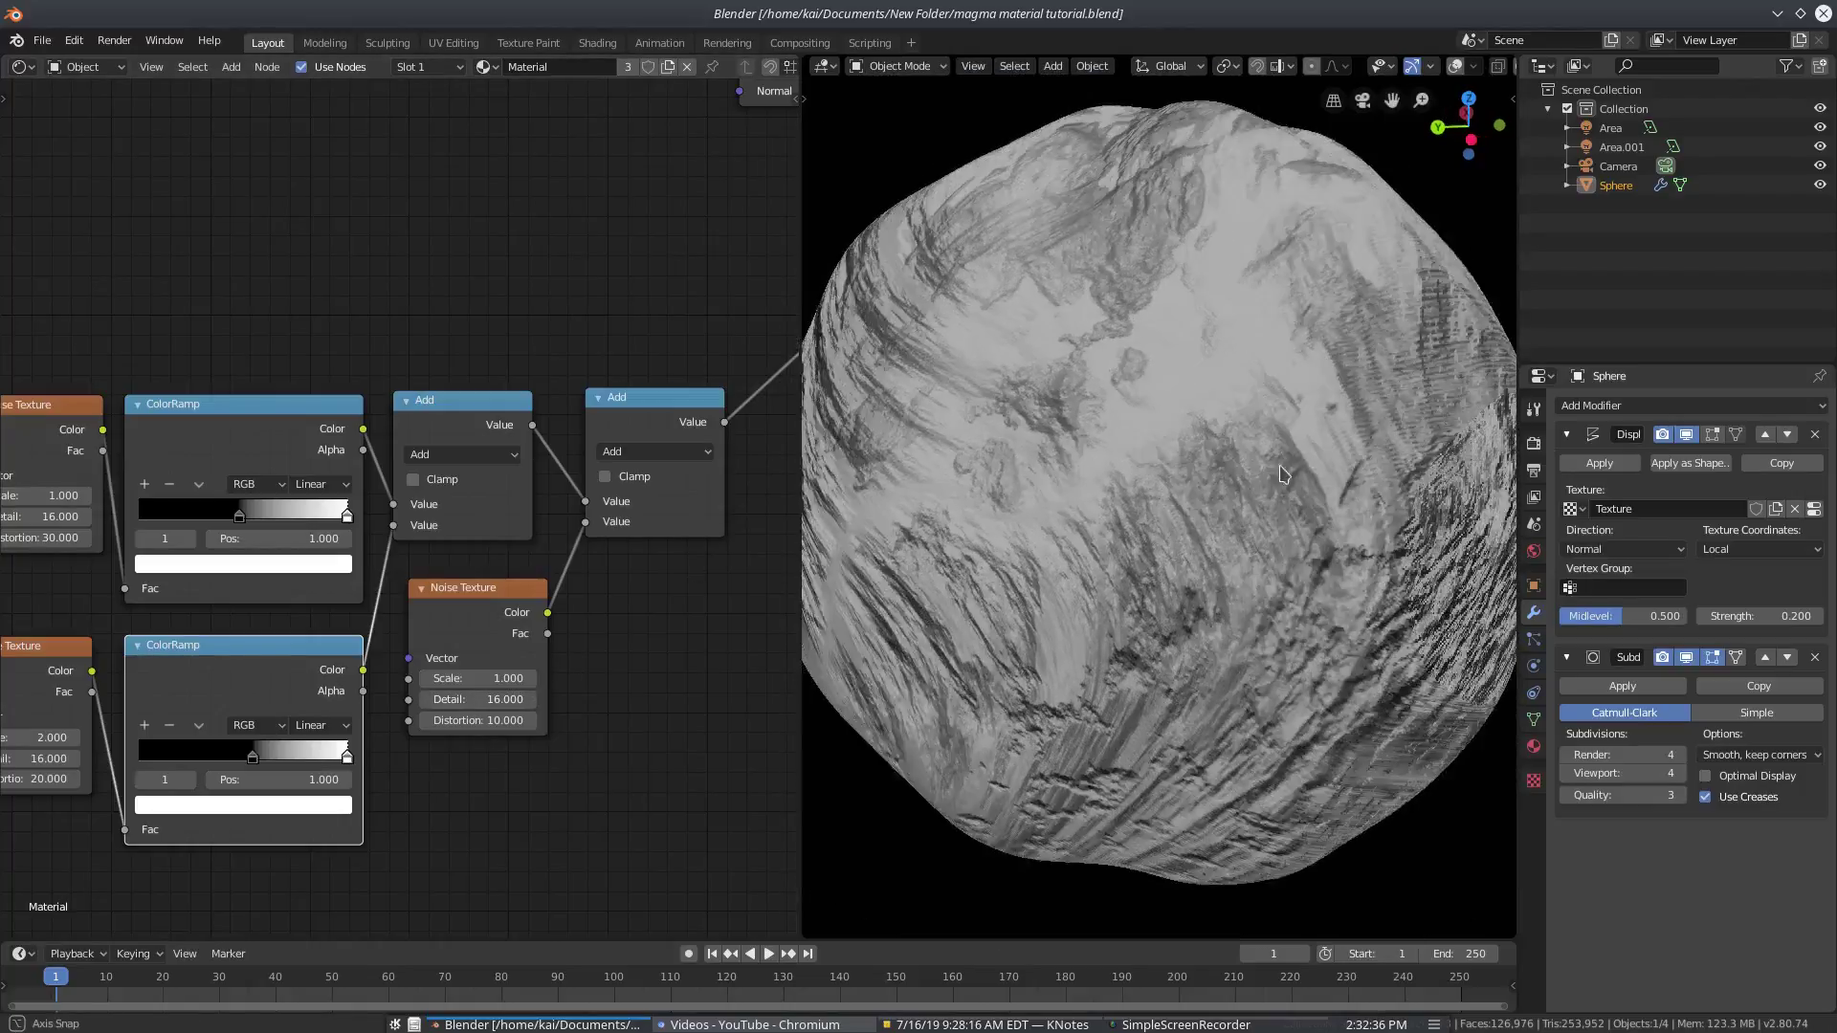
middle_click_drag(1313, 438, 1126, 652)
scroll(1126, 652, "down", 1)
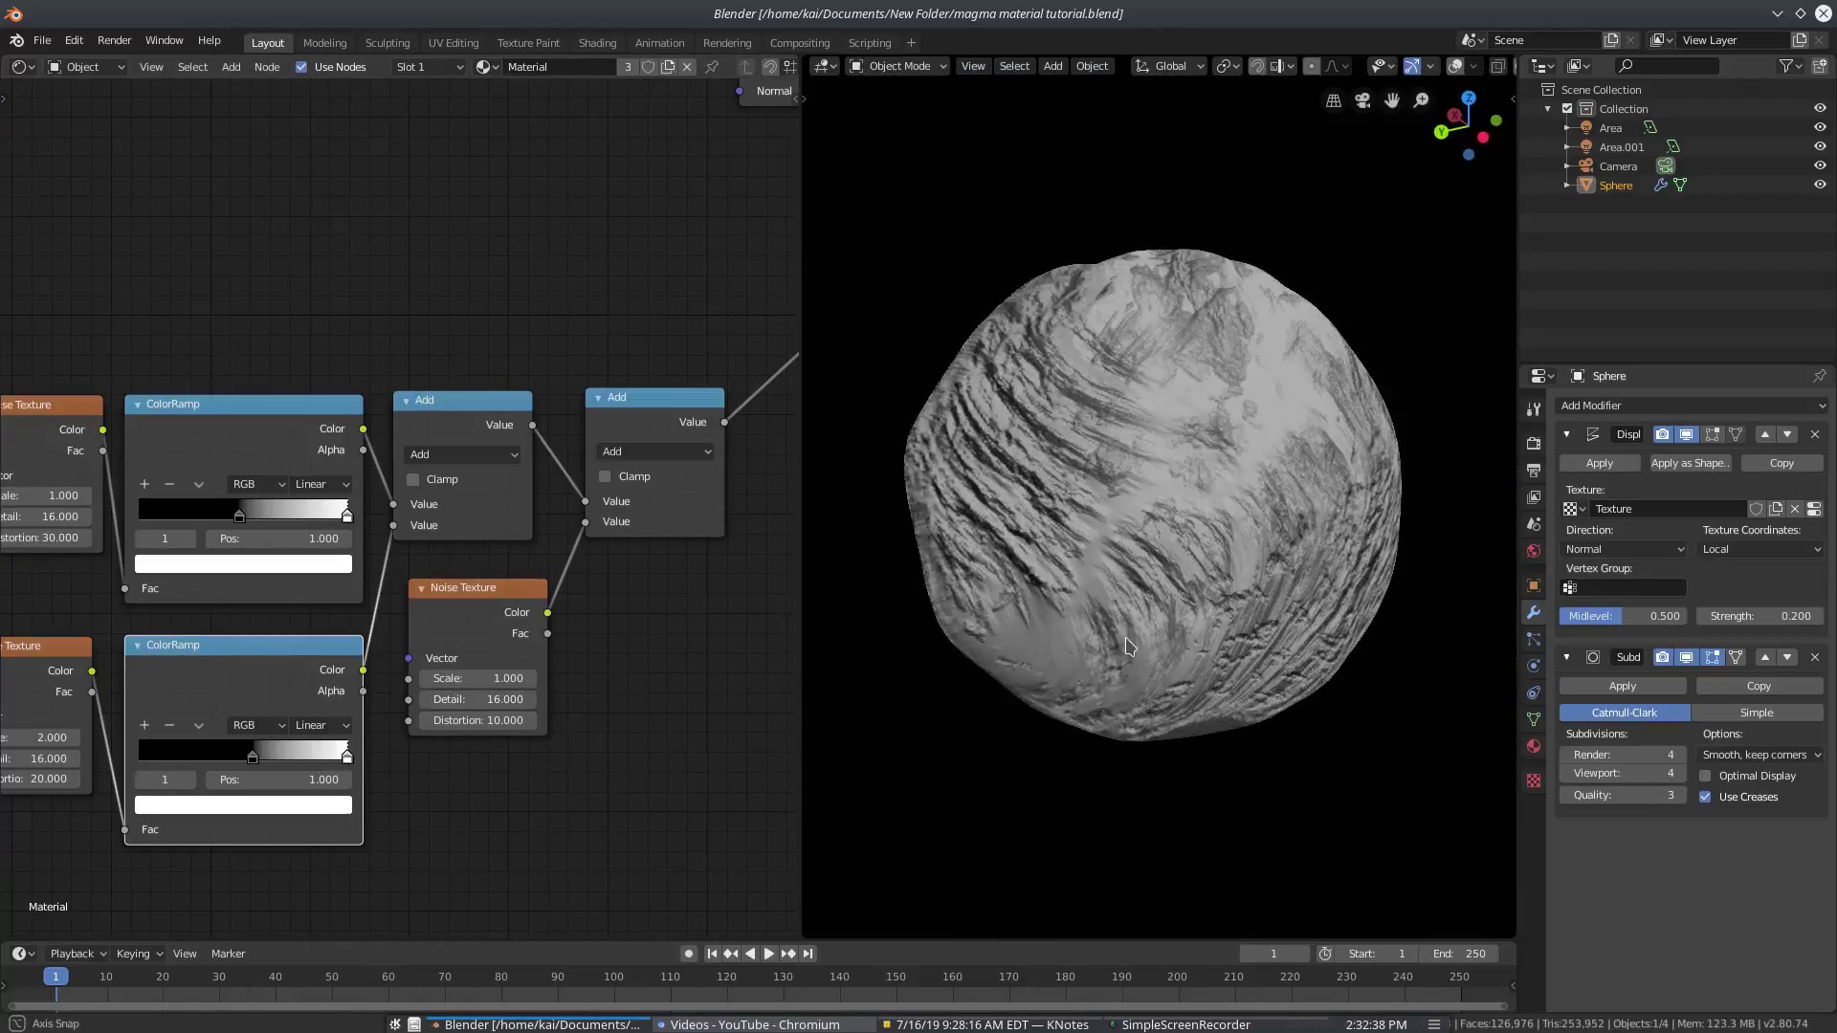
Delete the Diffuse BSDF node connected to the Material Output
scroll(539, 719, "down", 3)
middle_click_drag(605, 737, 454, 710)
scroll(684, 783, "down", 4)
scroll(530, 459, "up", 1)
middle_click_drag(530, 455, 553, 495)
scroll(524, 507, "down", 2)
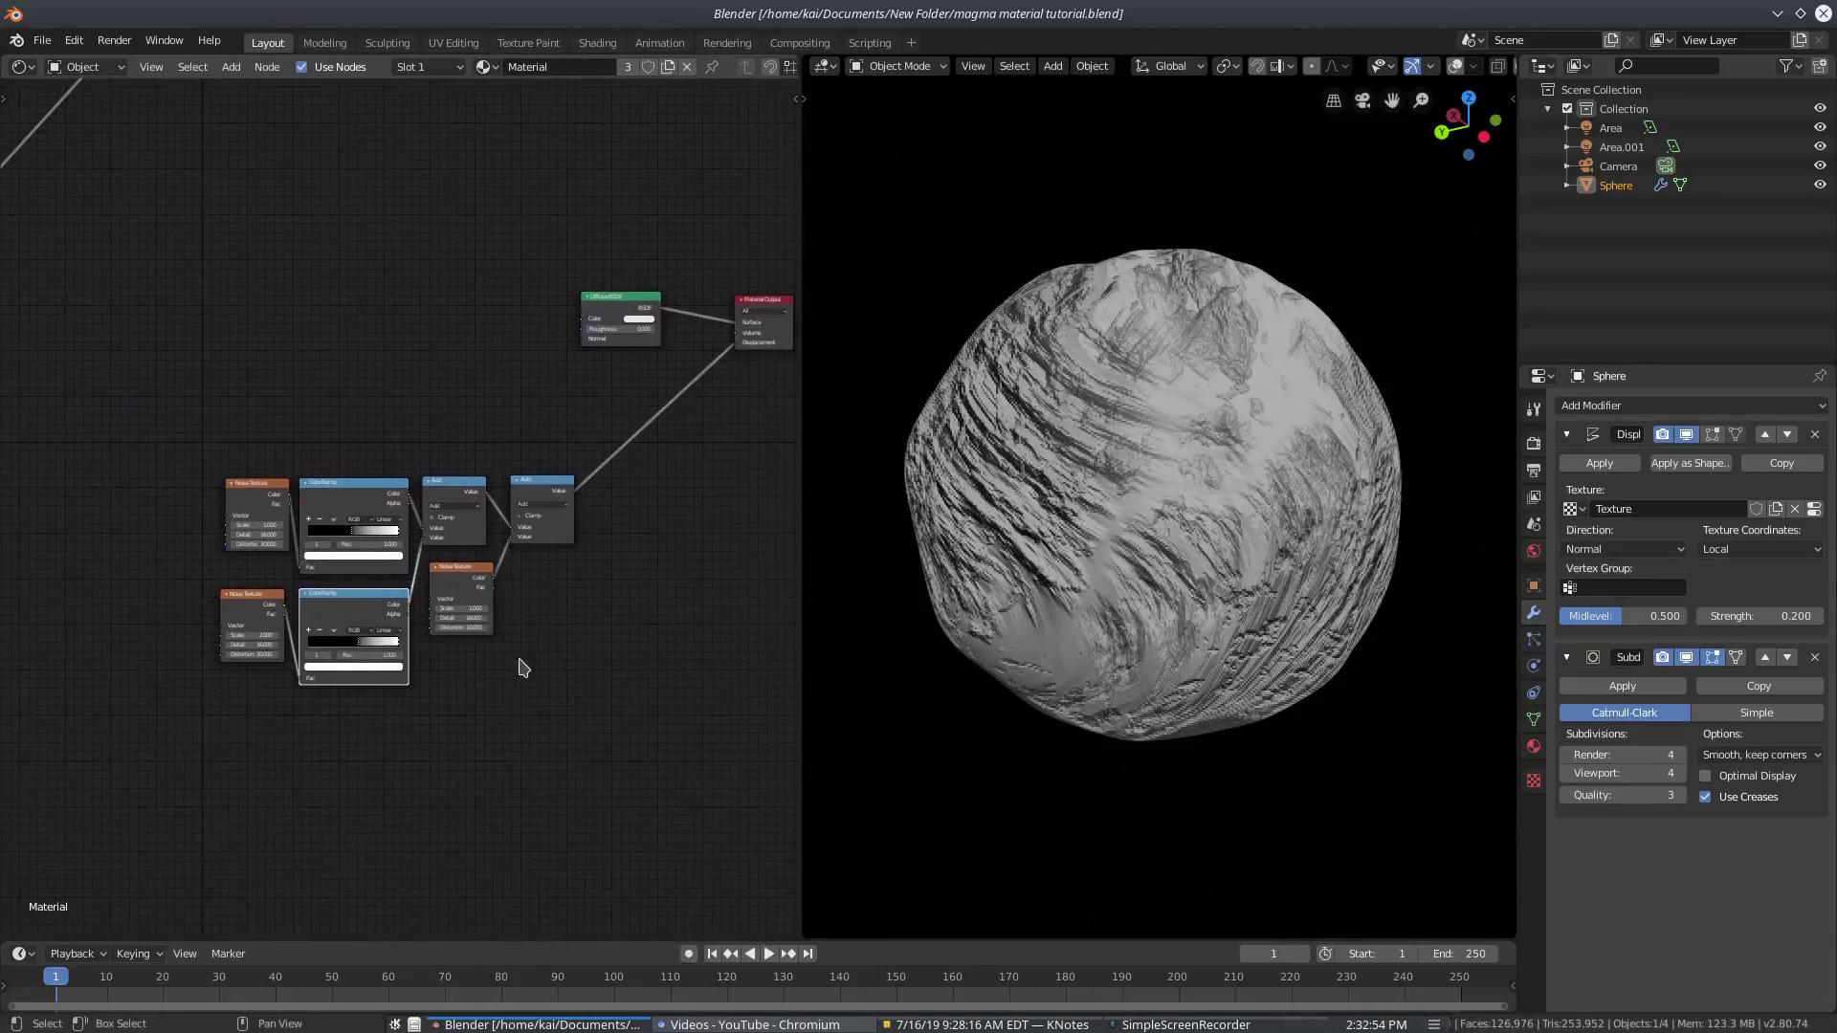
scroll(586, 632, "up", 3)
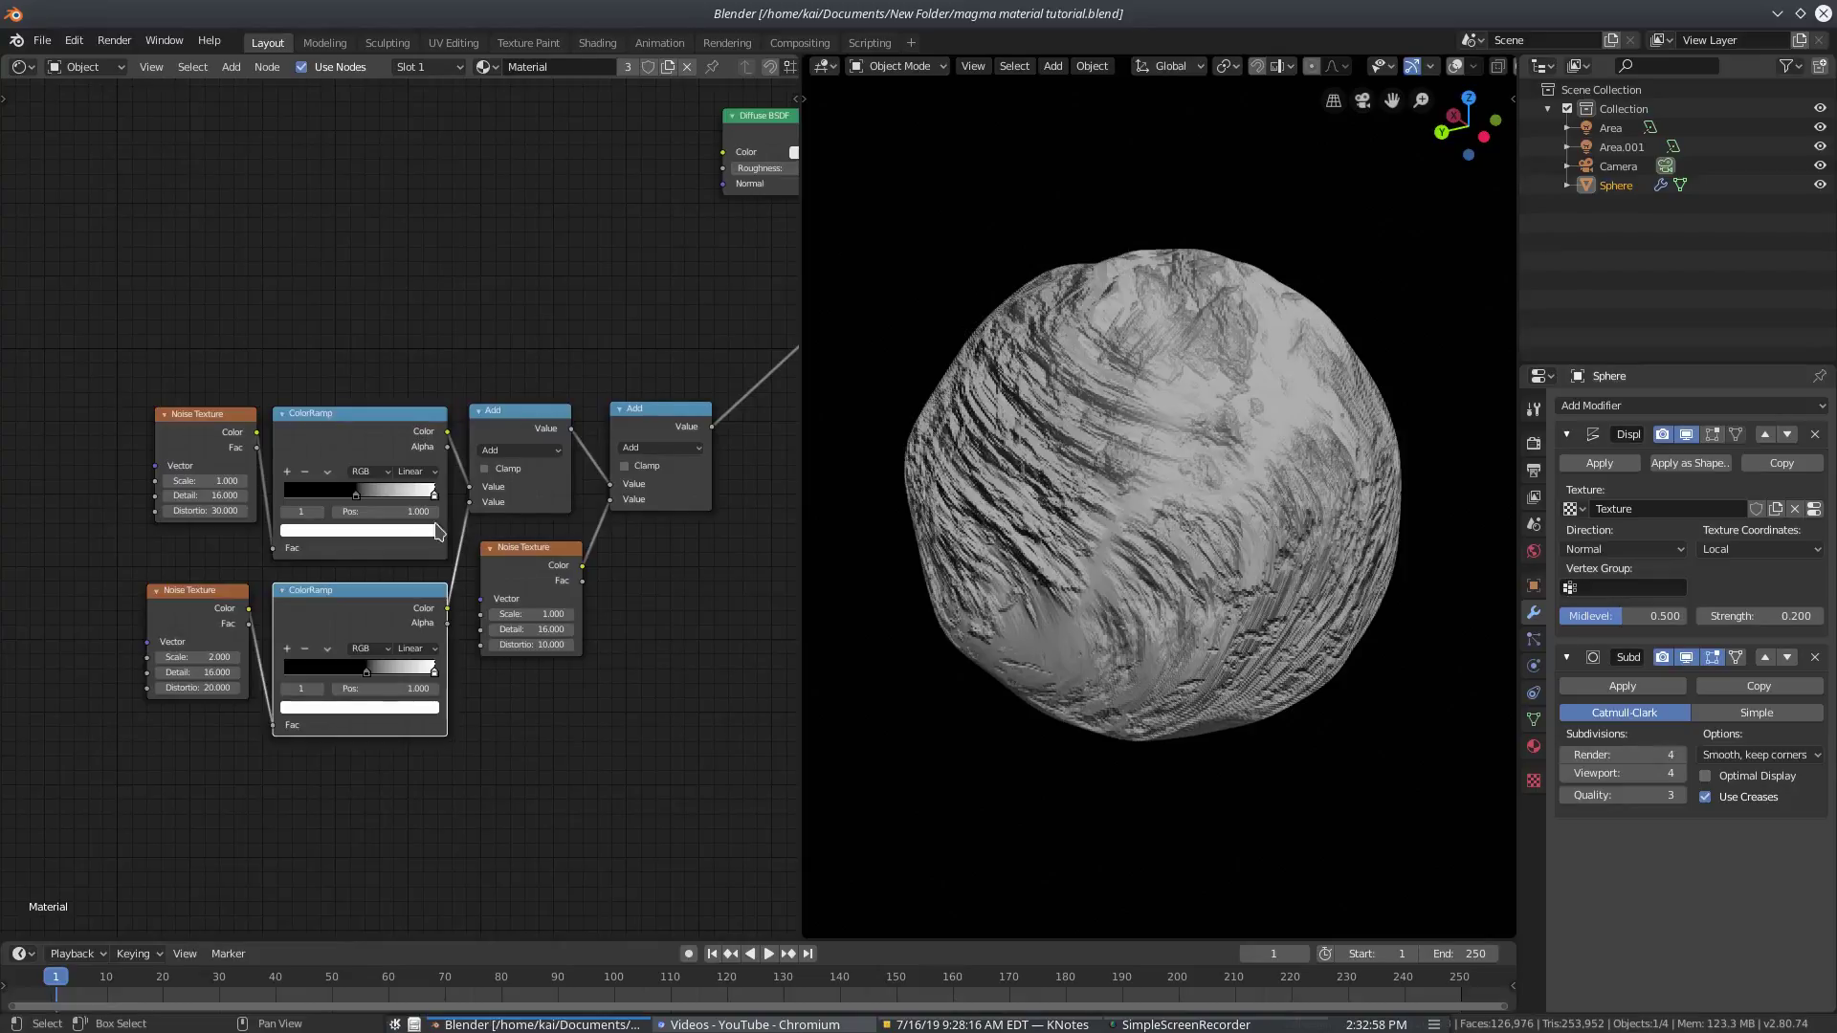
scroll(438, 532, "down", 4)
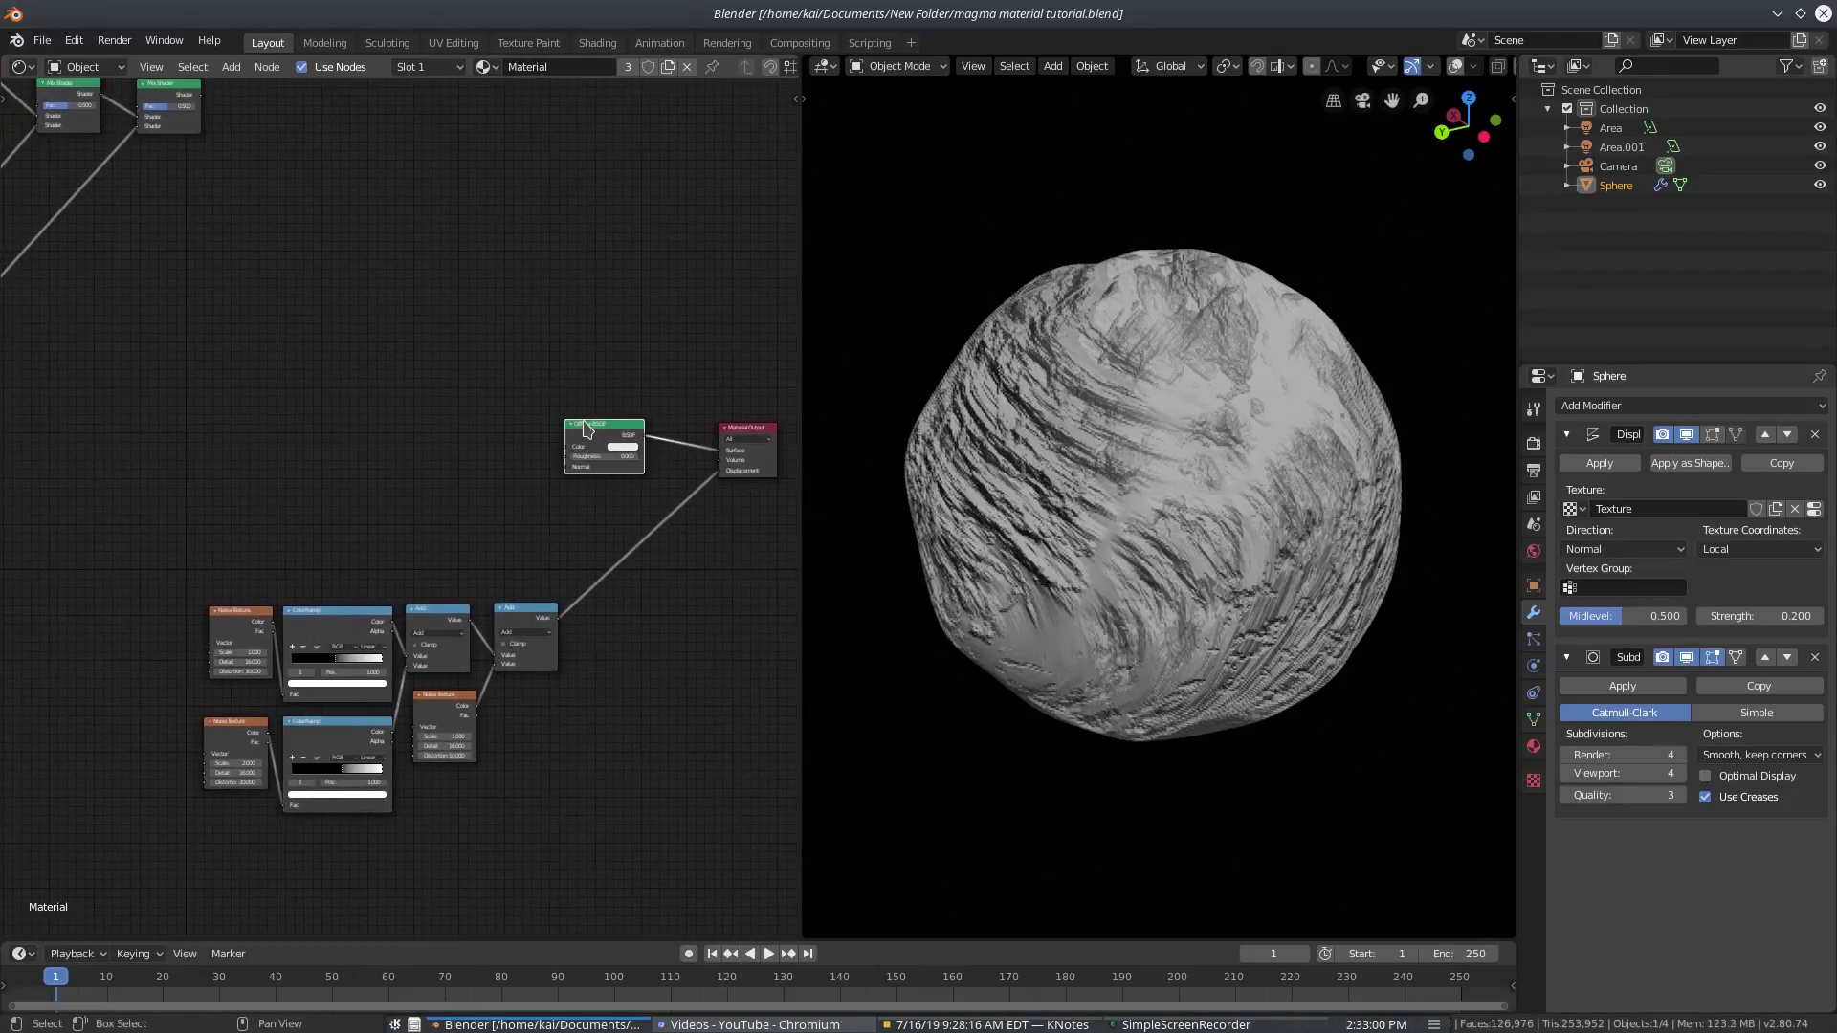
key("x")
Select the whole Principled BSDF, Emission and Mix Shader group and move it closer to the Material Output
middle_click_drag(224, 457, 640, 584)
scroll(577, 469, "down", 2)
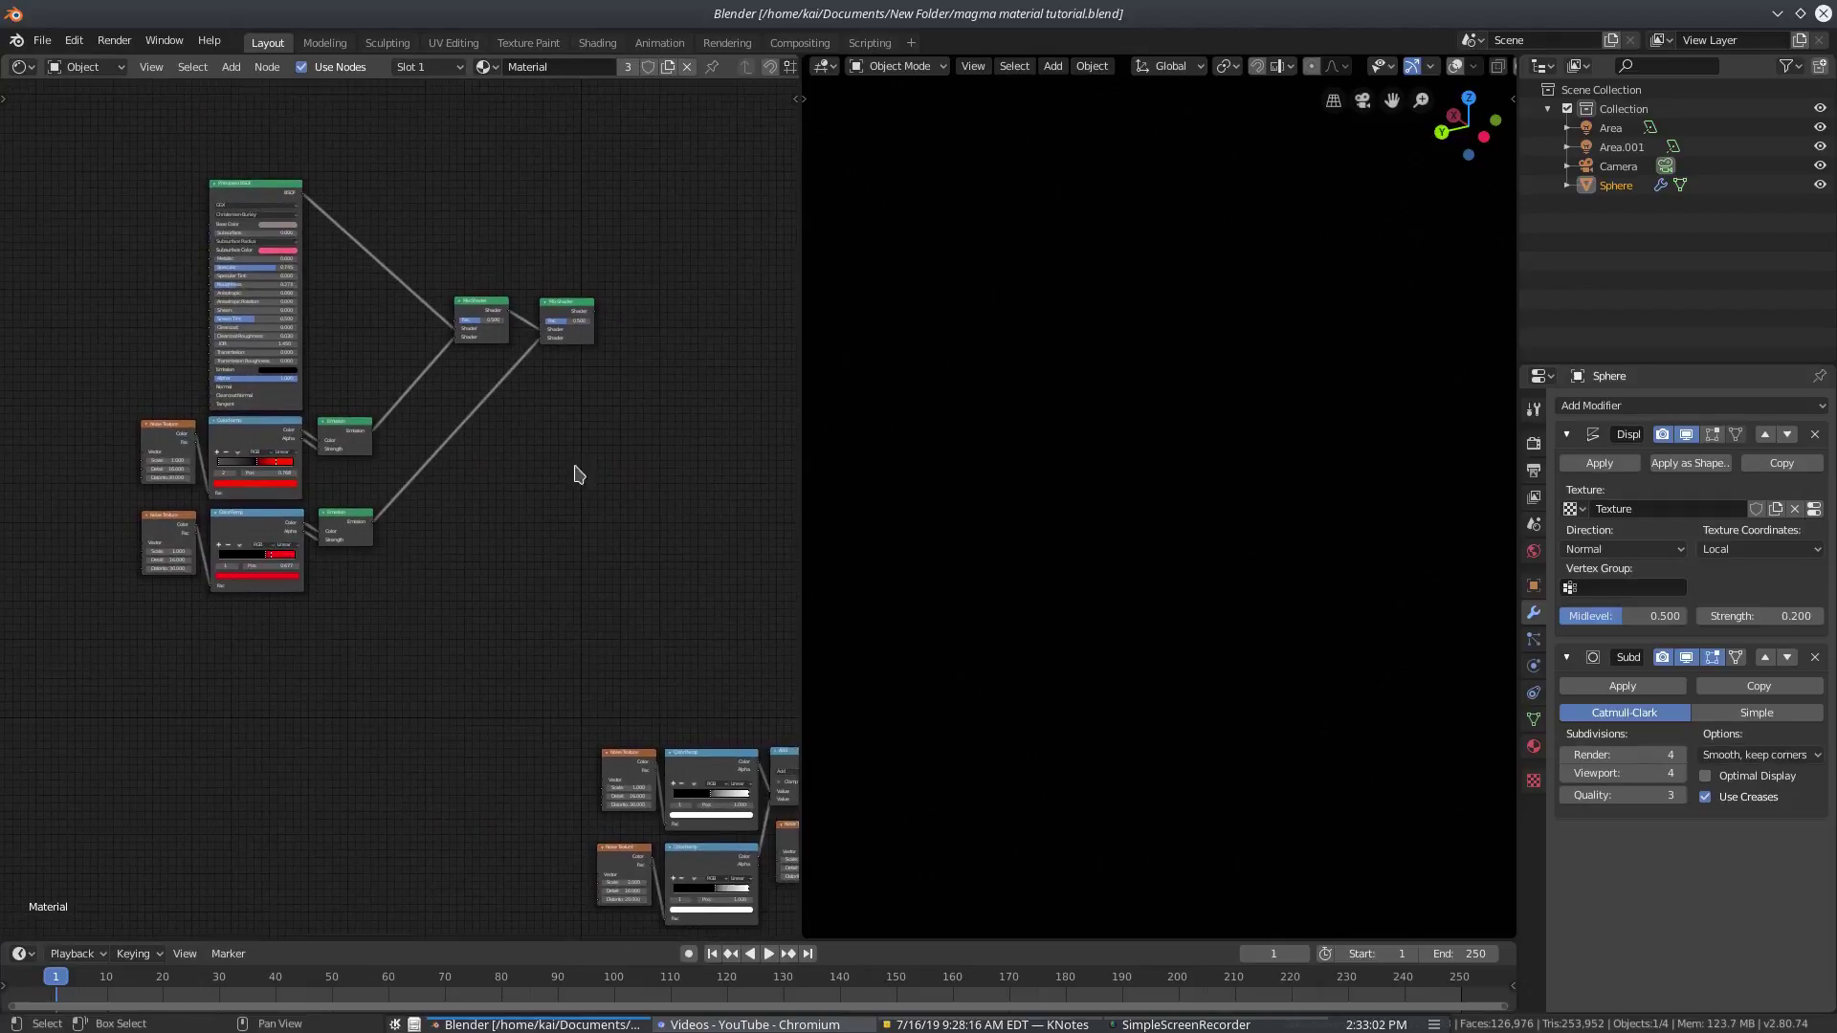
left_click(571, 316)
key("b")
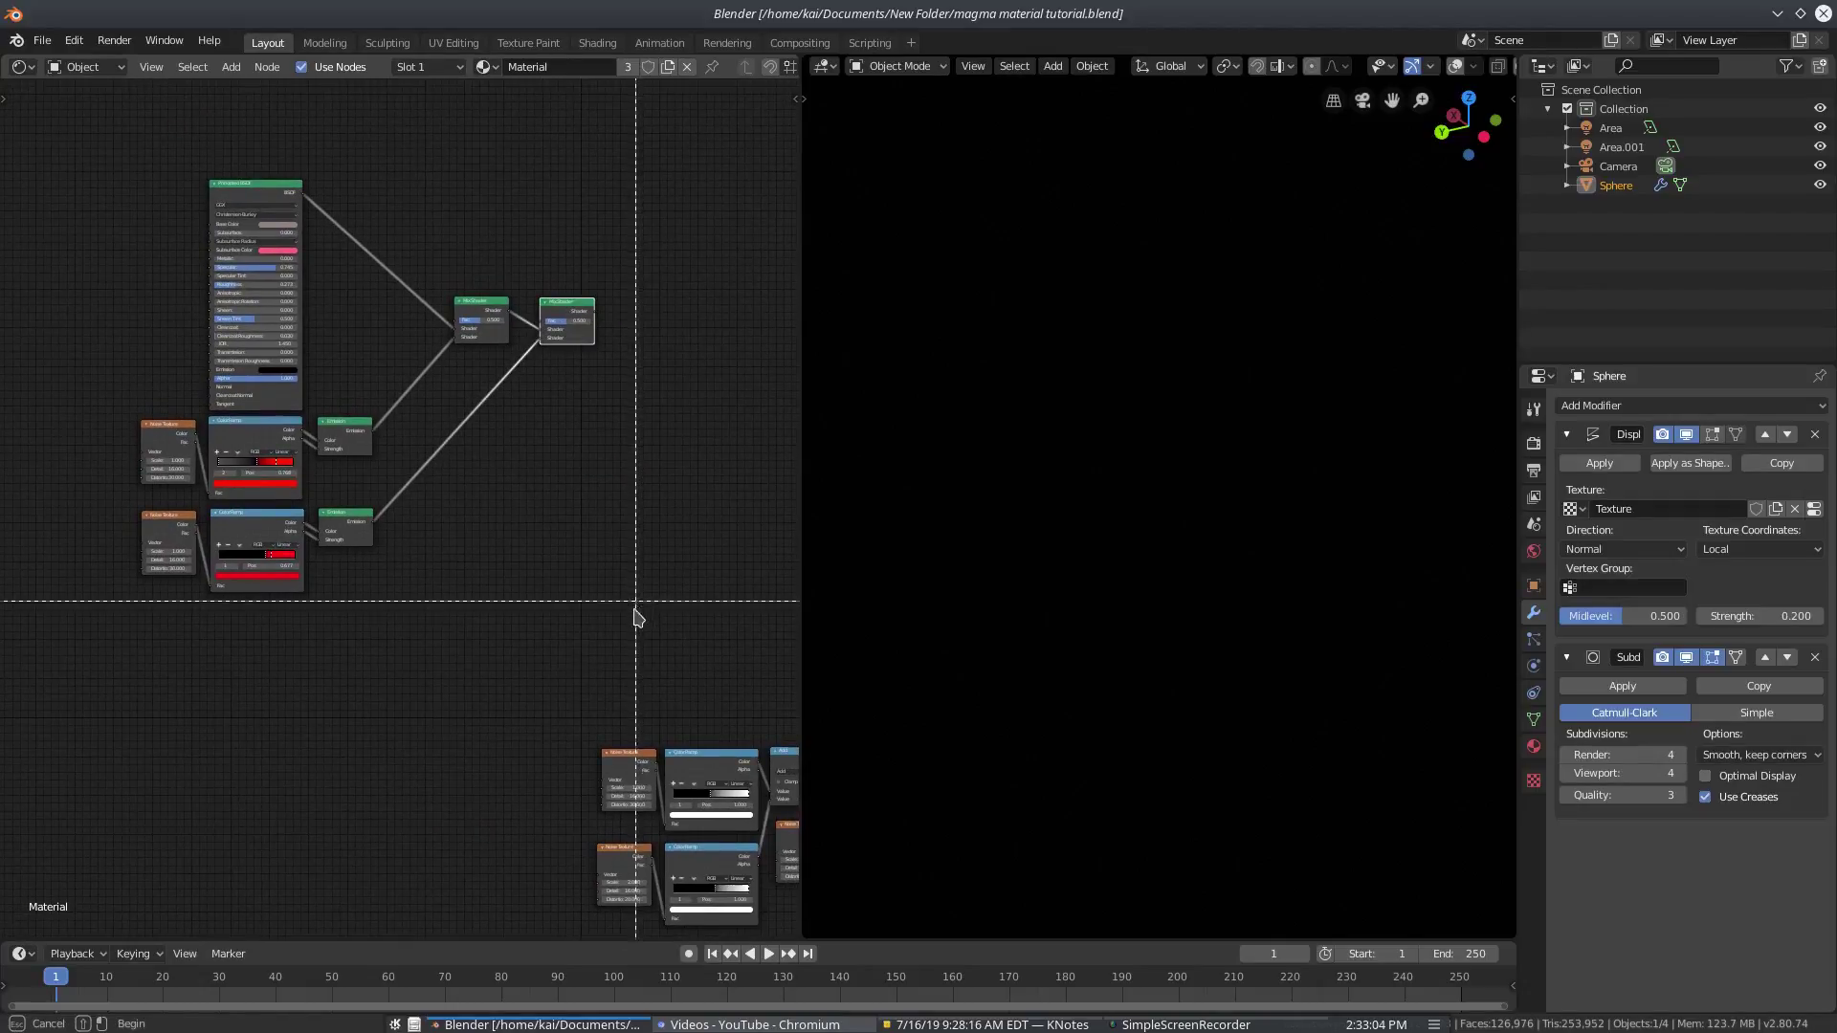
left_click_drag(635, 616, 131, 114)
middle_click_drag(464, 447, 386, 403)
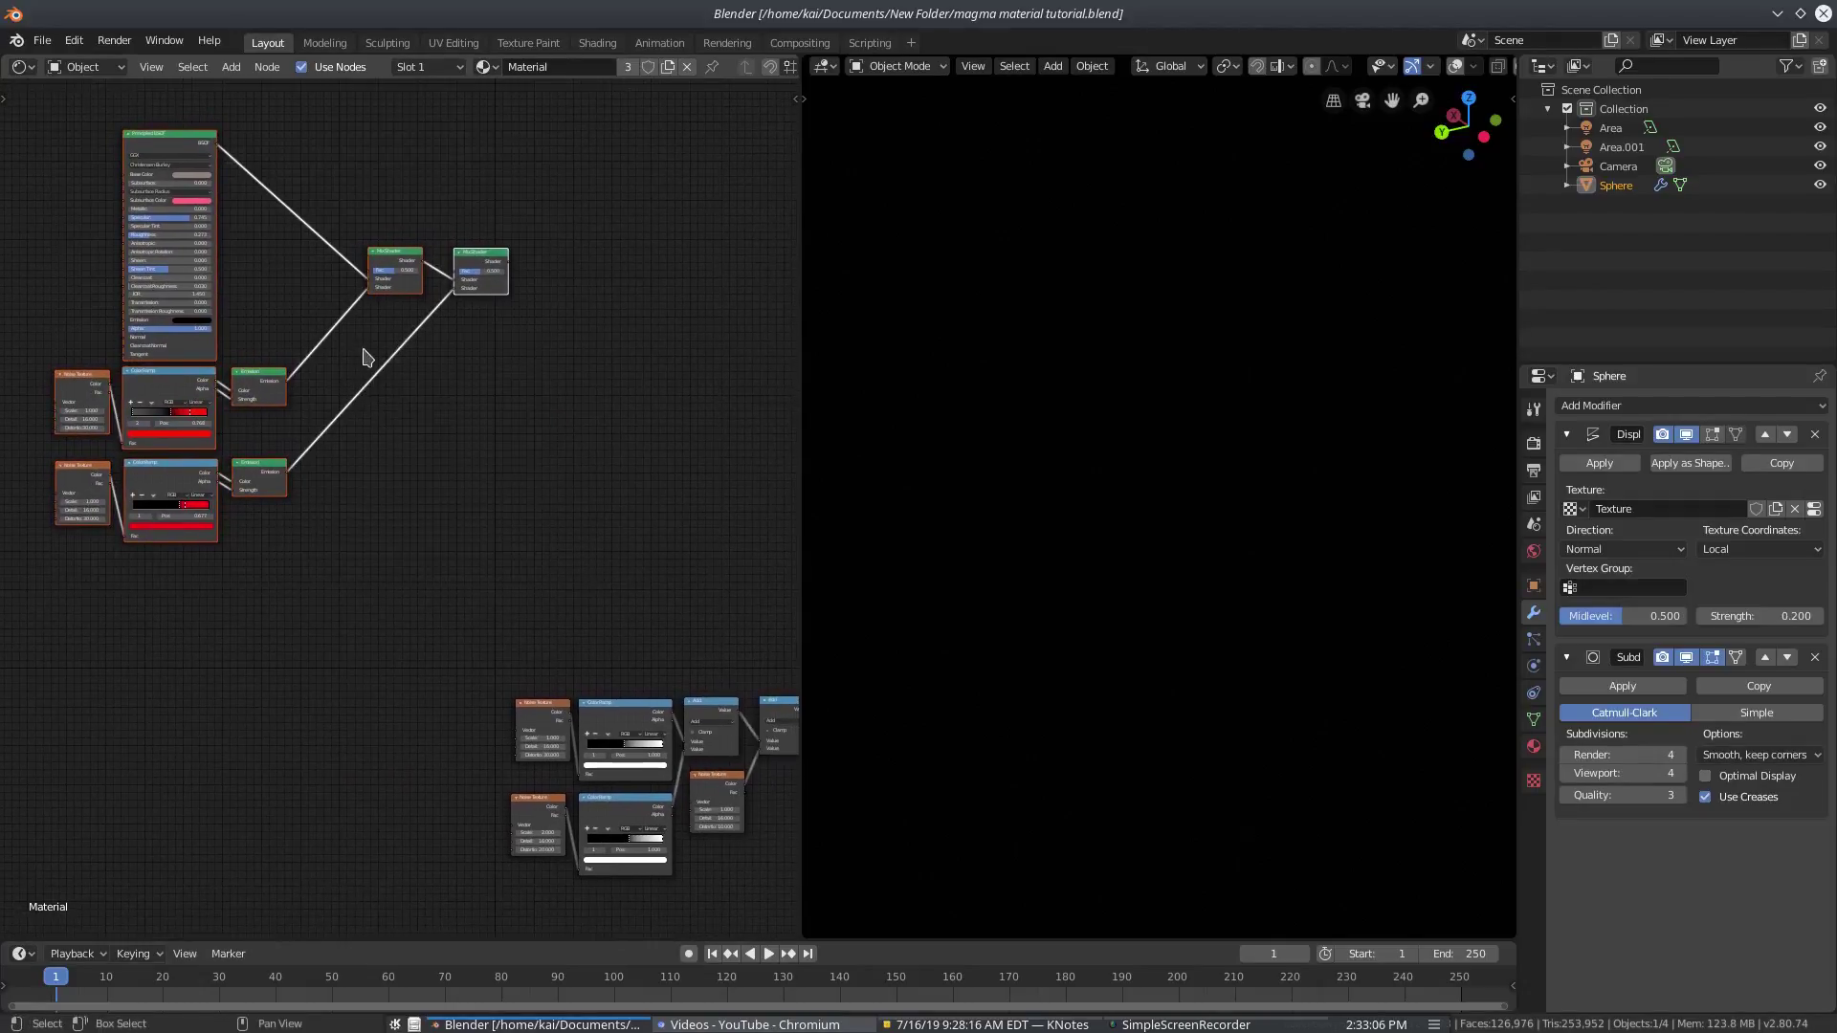
key("g")
left_click(745, 495)
middle_click_drag(746, 496, 237, 378)
scroll(438, 393, "up", 3)
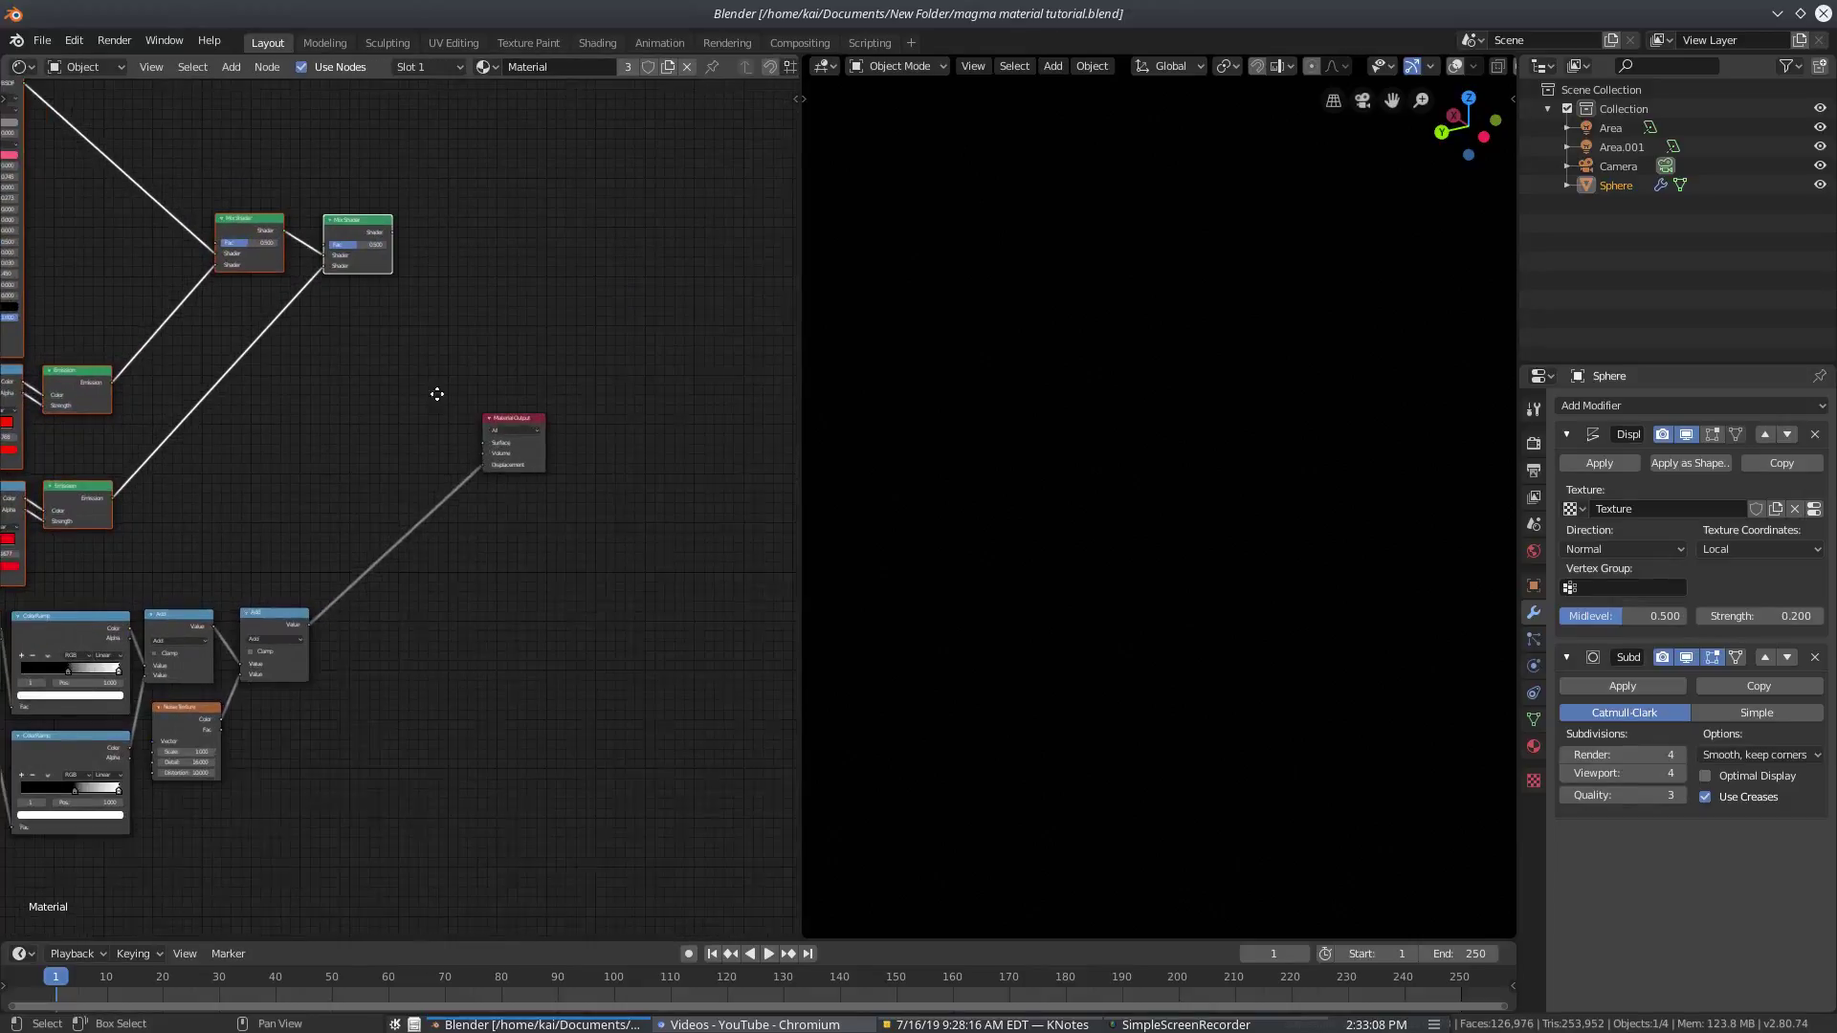
Connect the last Mix Shader to the Material Output's surface, and disconnect the last Add node from its displacement
middle_click_drag(438, 394, 608, 544)
scroll(578, 469, "up", 3)
left_click(566, 338)
left_click_drag(570, 339, 345, 657)
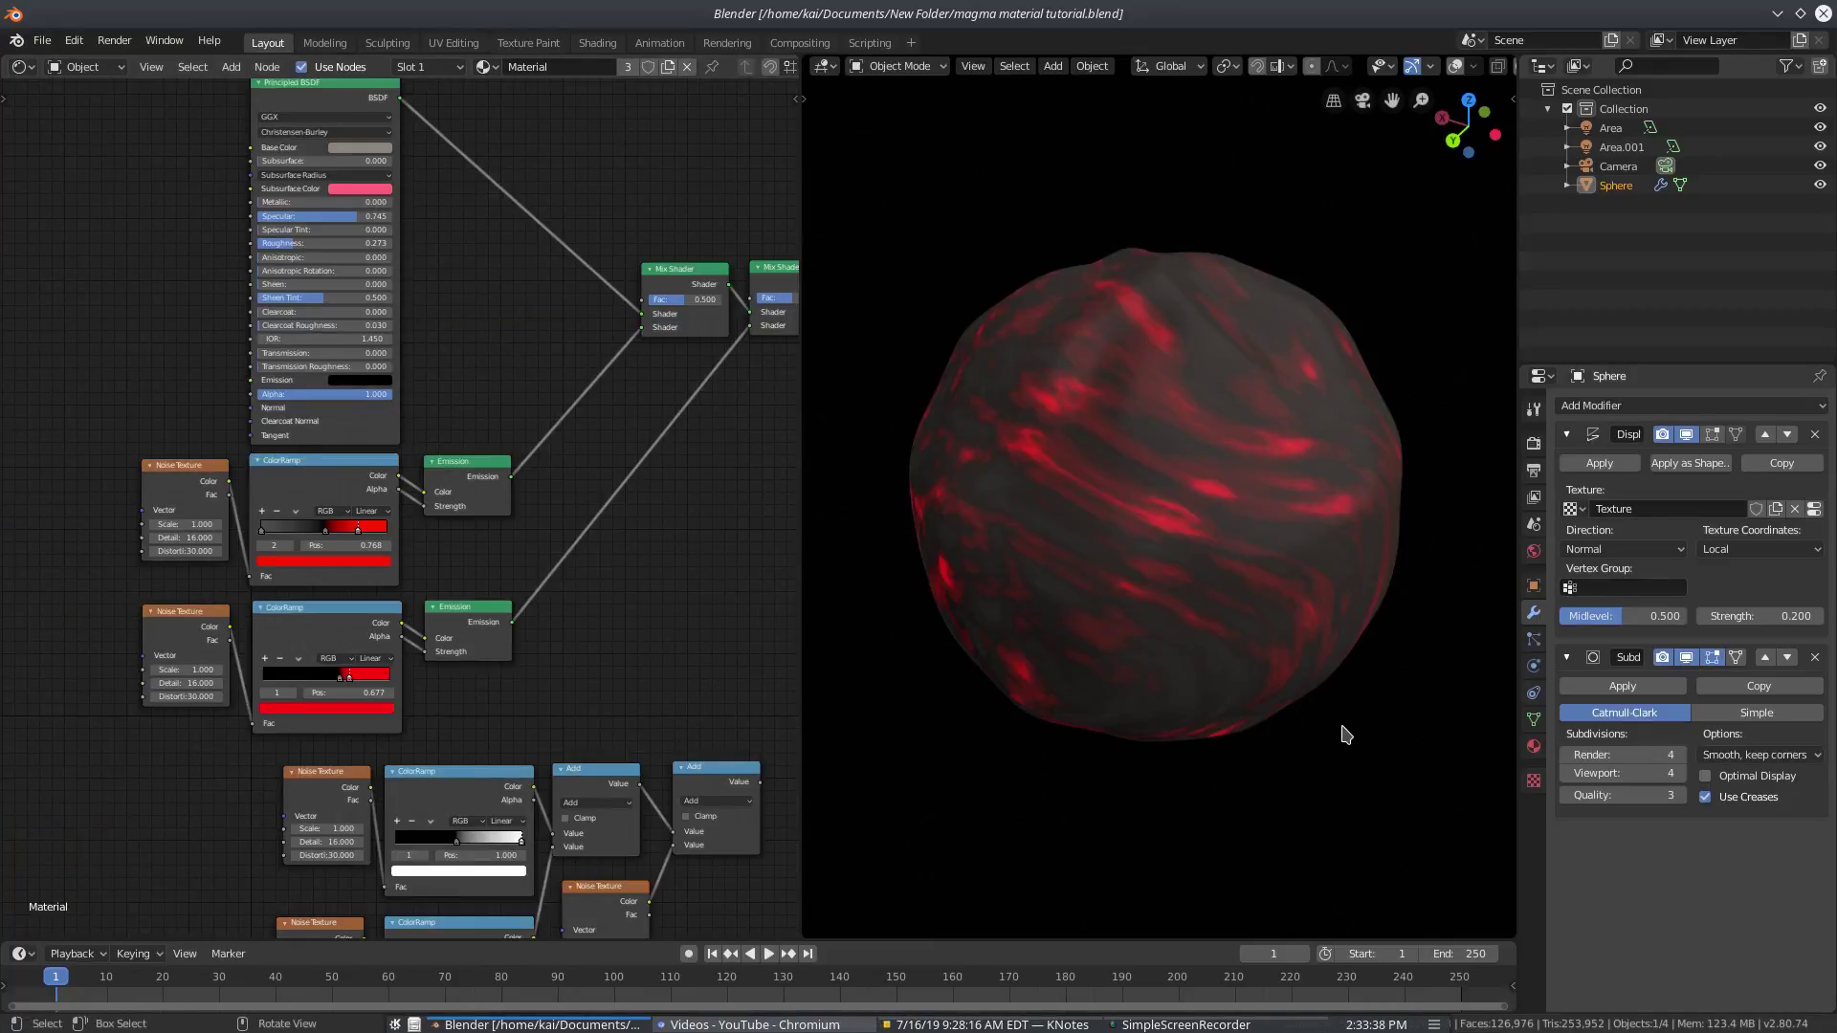
Set the Principled BSDF's Subsurface Color to black
middle_click_drag(1344, 733, 1211, 726)
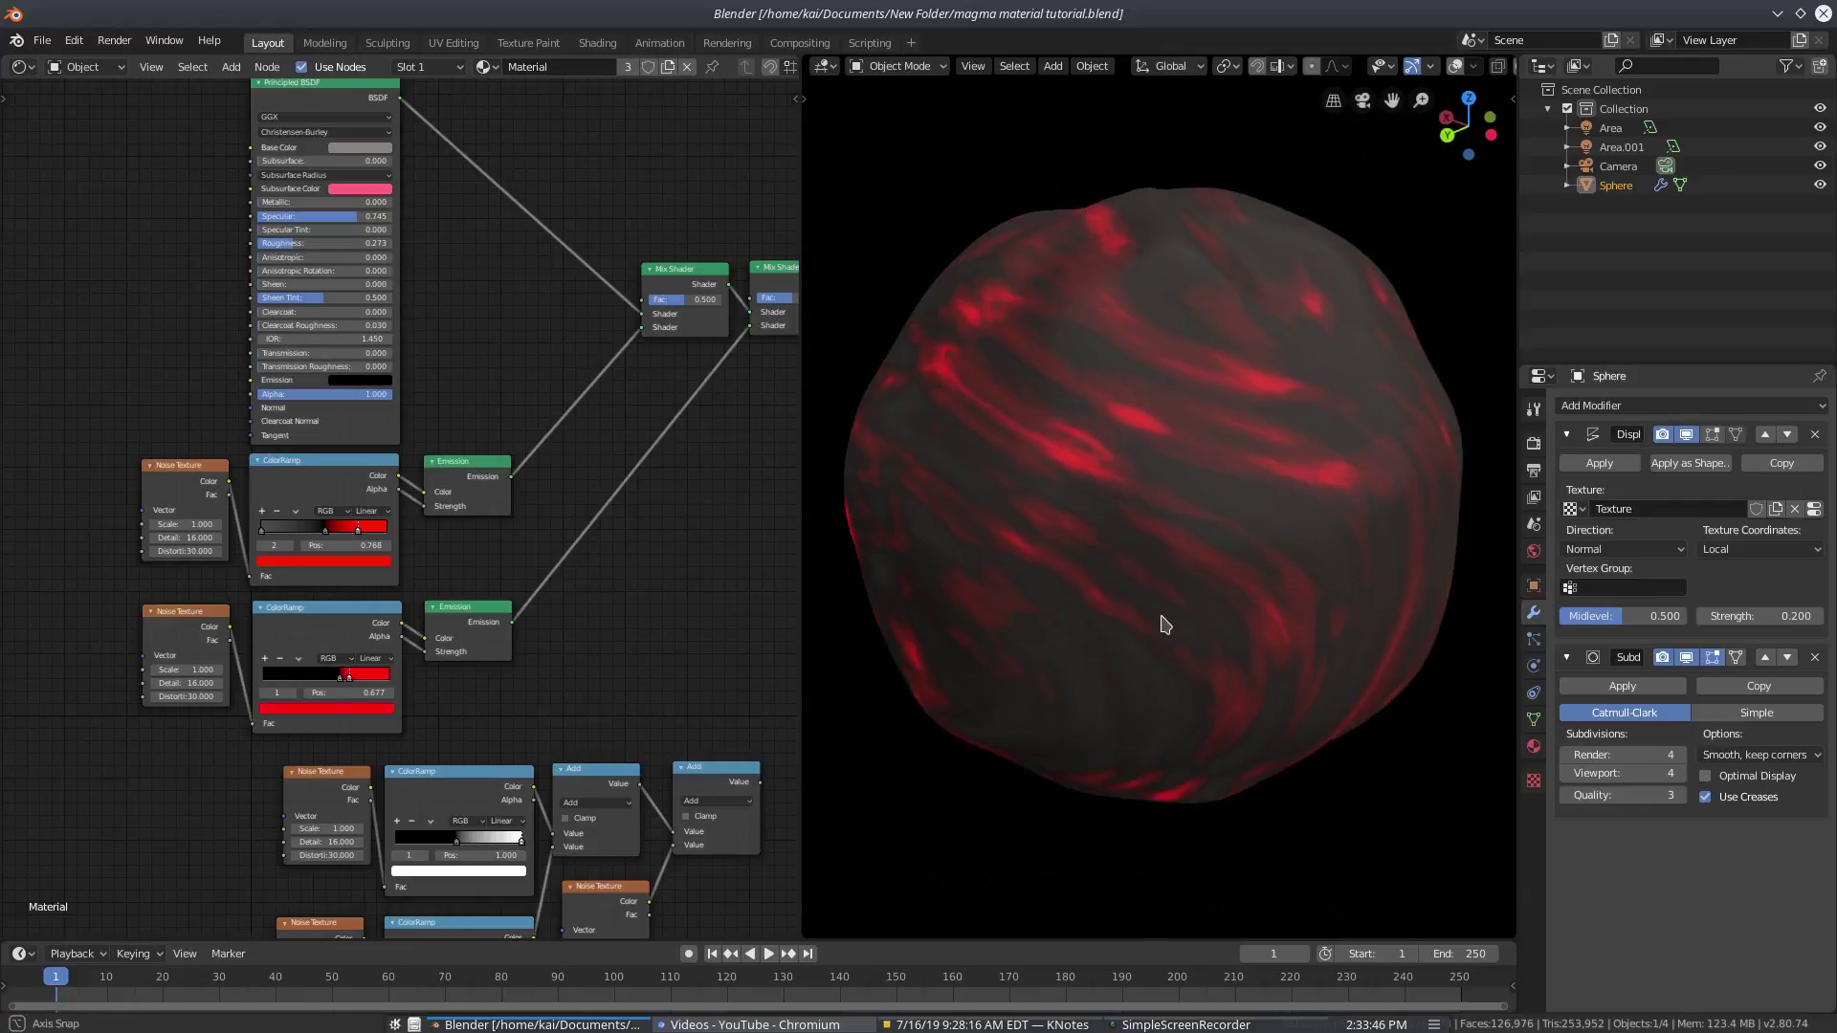
scroll(1160, 615, "up", 3)
scroll(1160, 615, "down", 2)
middle_click_drag(1160, 615, 1193, 621)
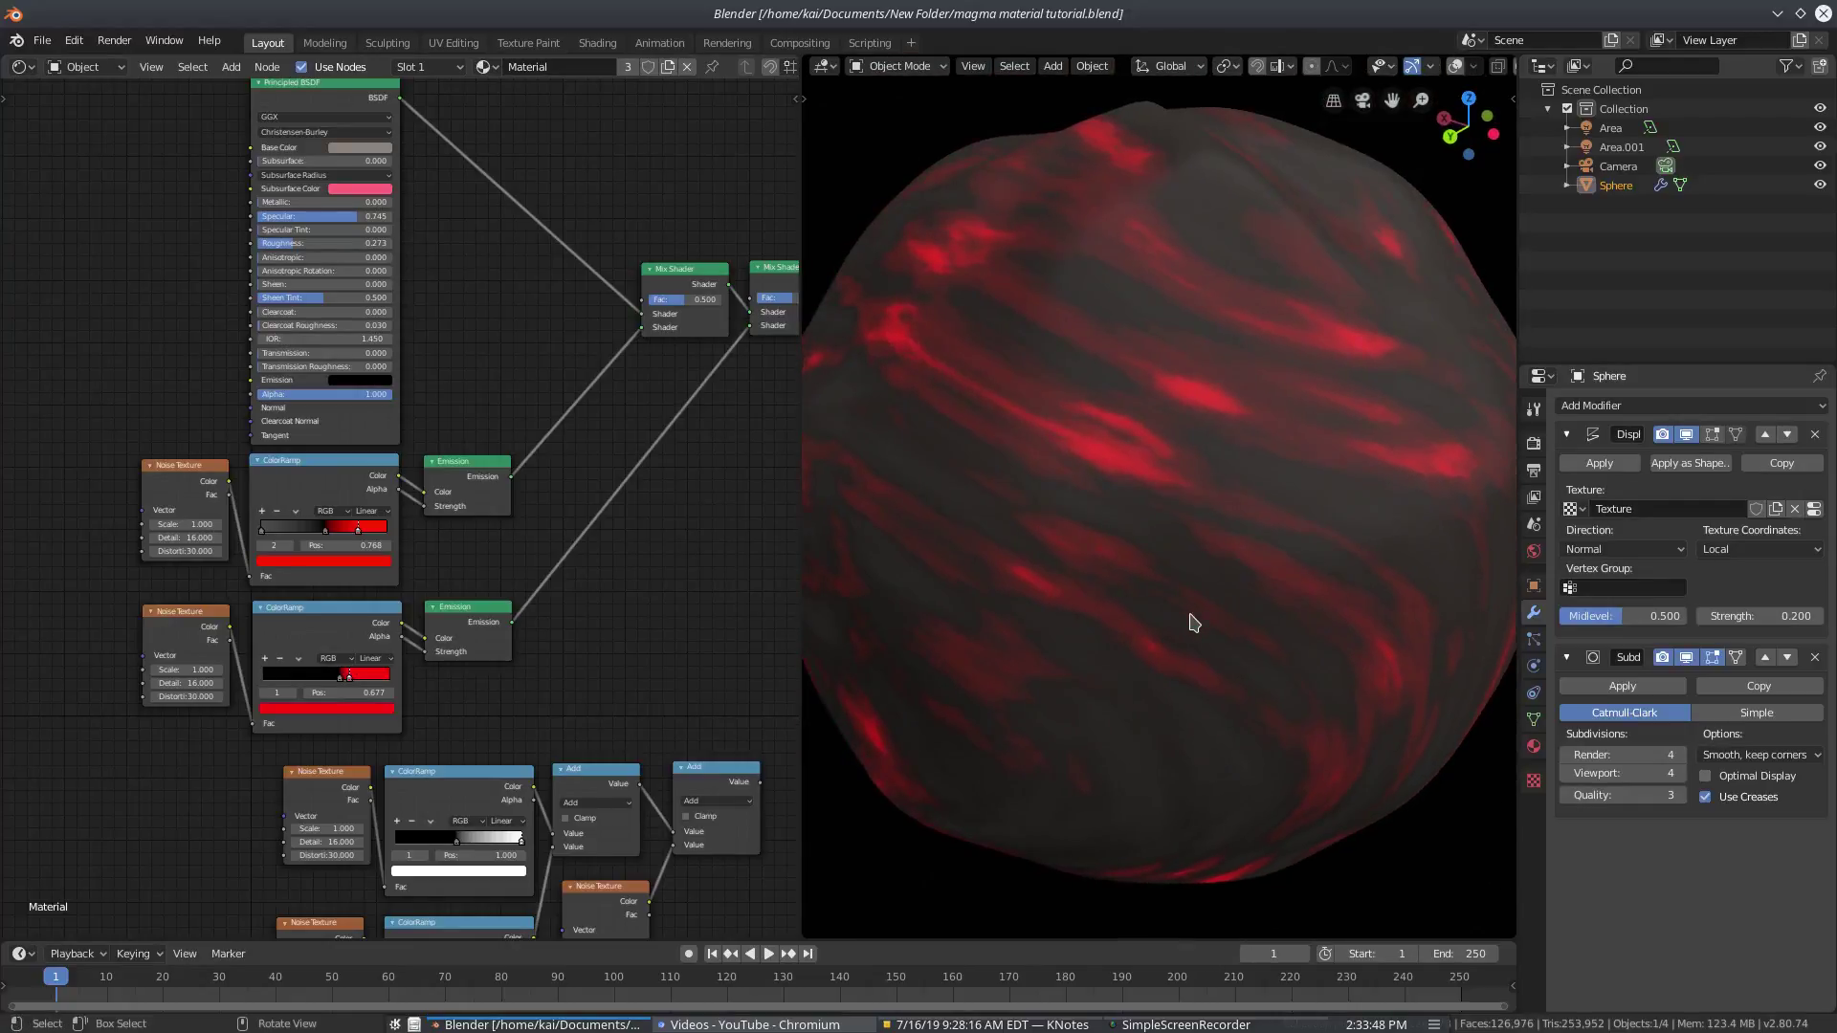
middle_click_drag(602, 643, 649, 769)
scroll(607, 600, "up", 1)
middle_click_drag(615, 601, 623, 669)
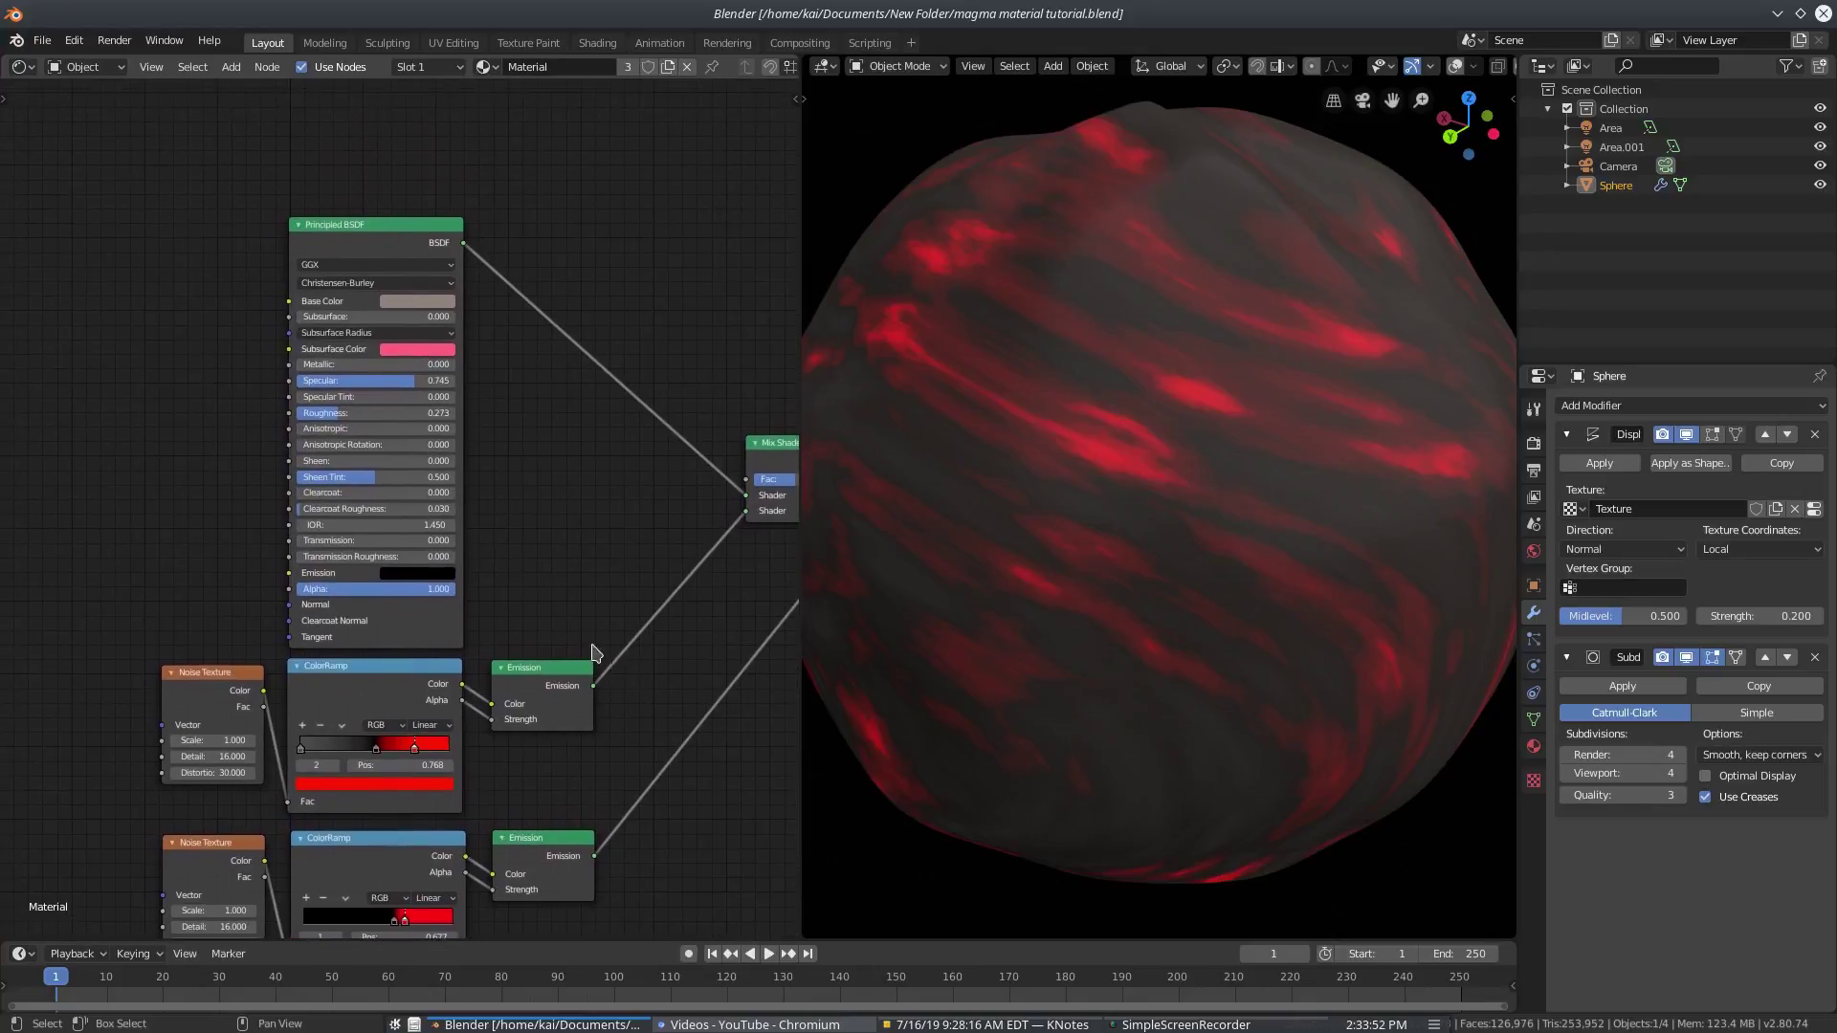
left_click(402, 245)
left_click_drag(442, 258, 387, 308)
left_click(436, 342)
middle_click_drag(550, 497, 635, 504)
scroll(621, 459, "up", 5)
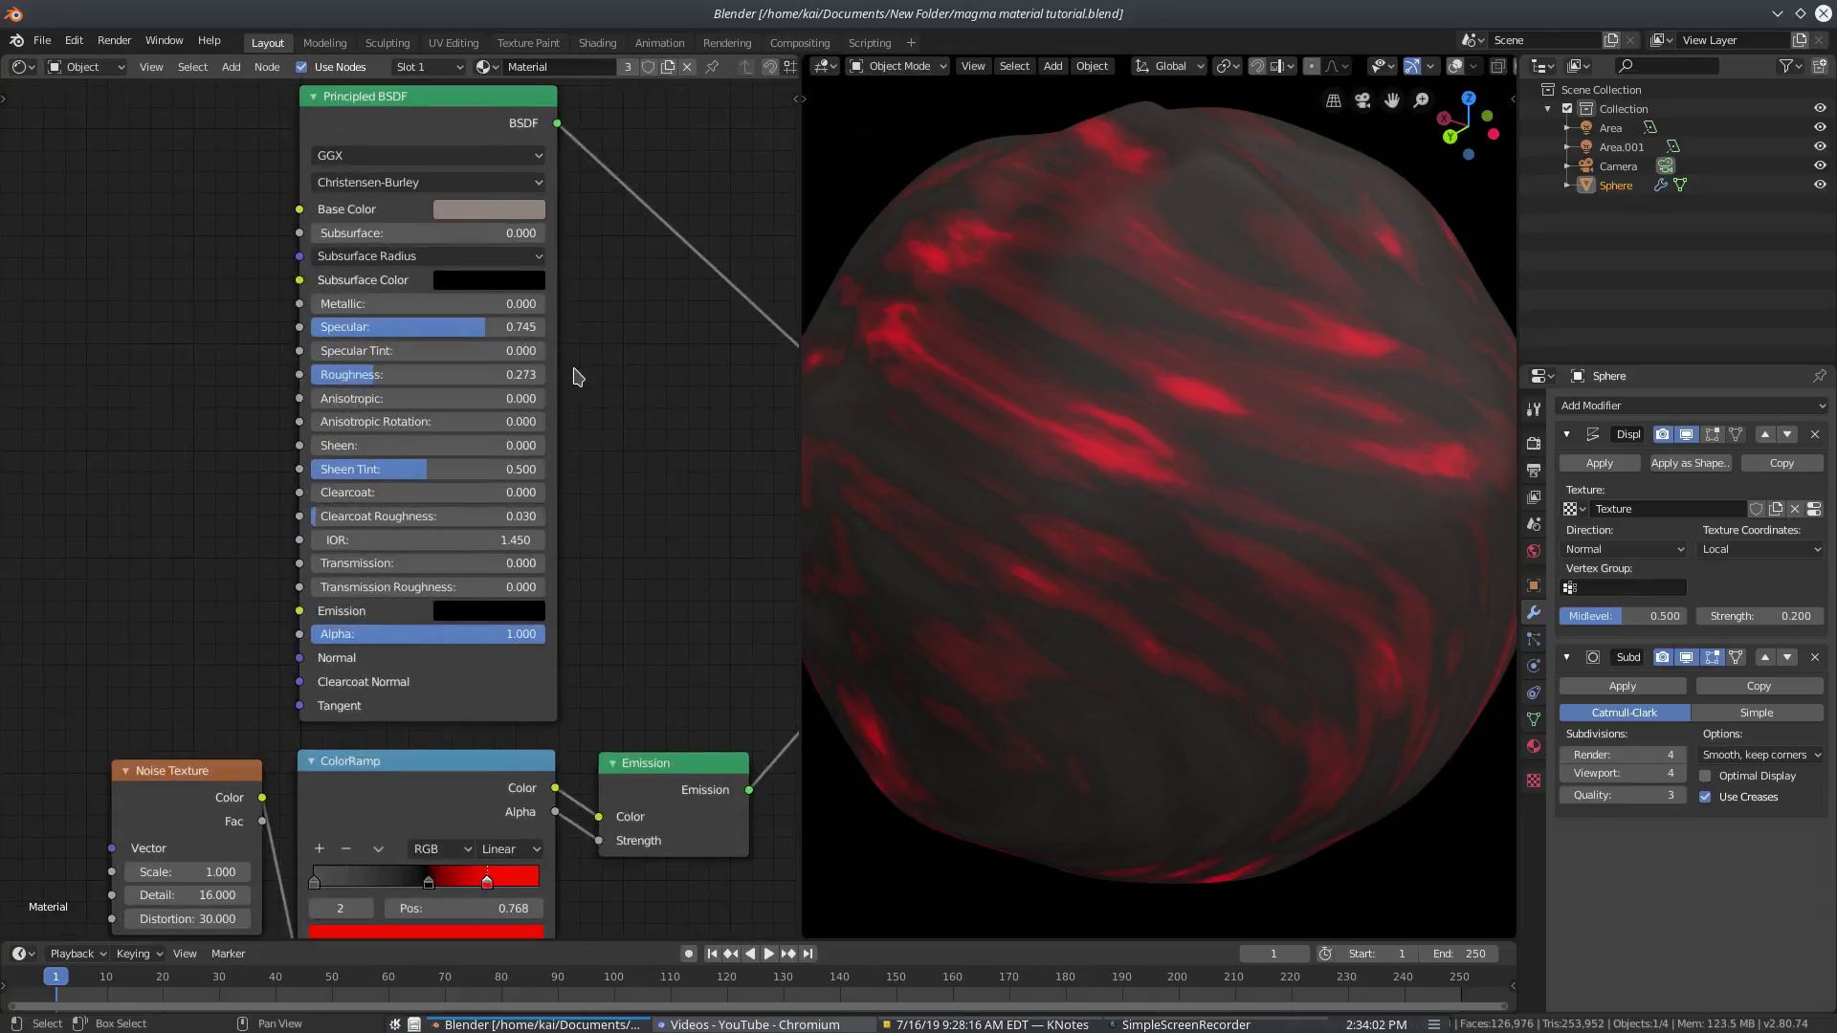
Darken the Principled BSDF's Base Color to an HSV value of about 0.496
middle_click_drag(578, 373, 541, 455)
left_click(471, 287)
left_click(451, 287)
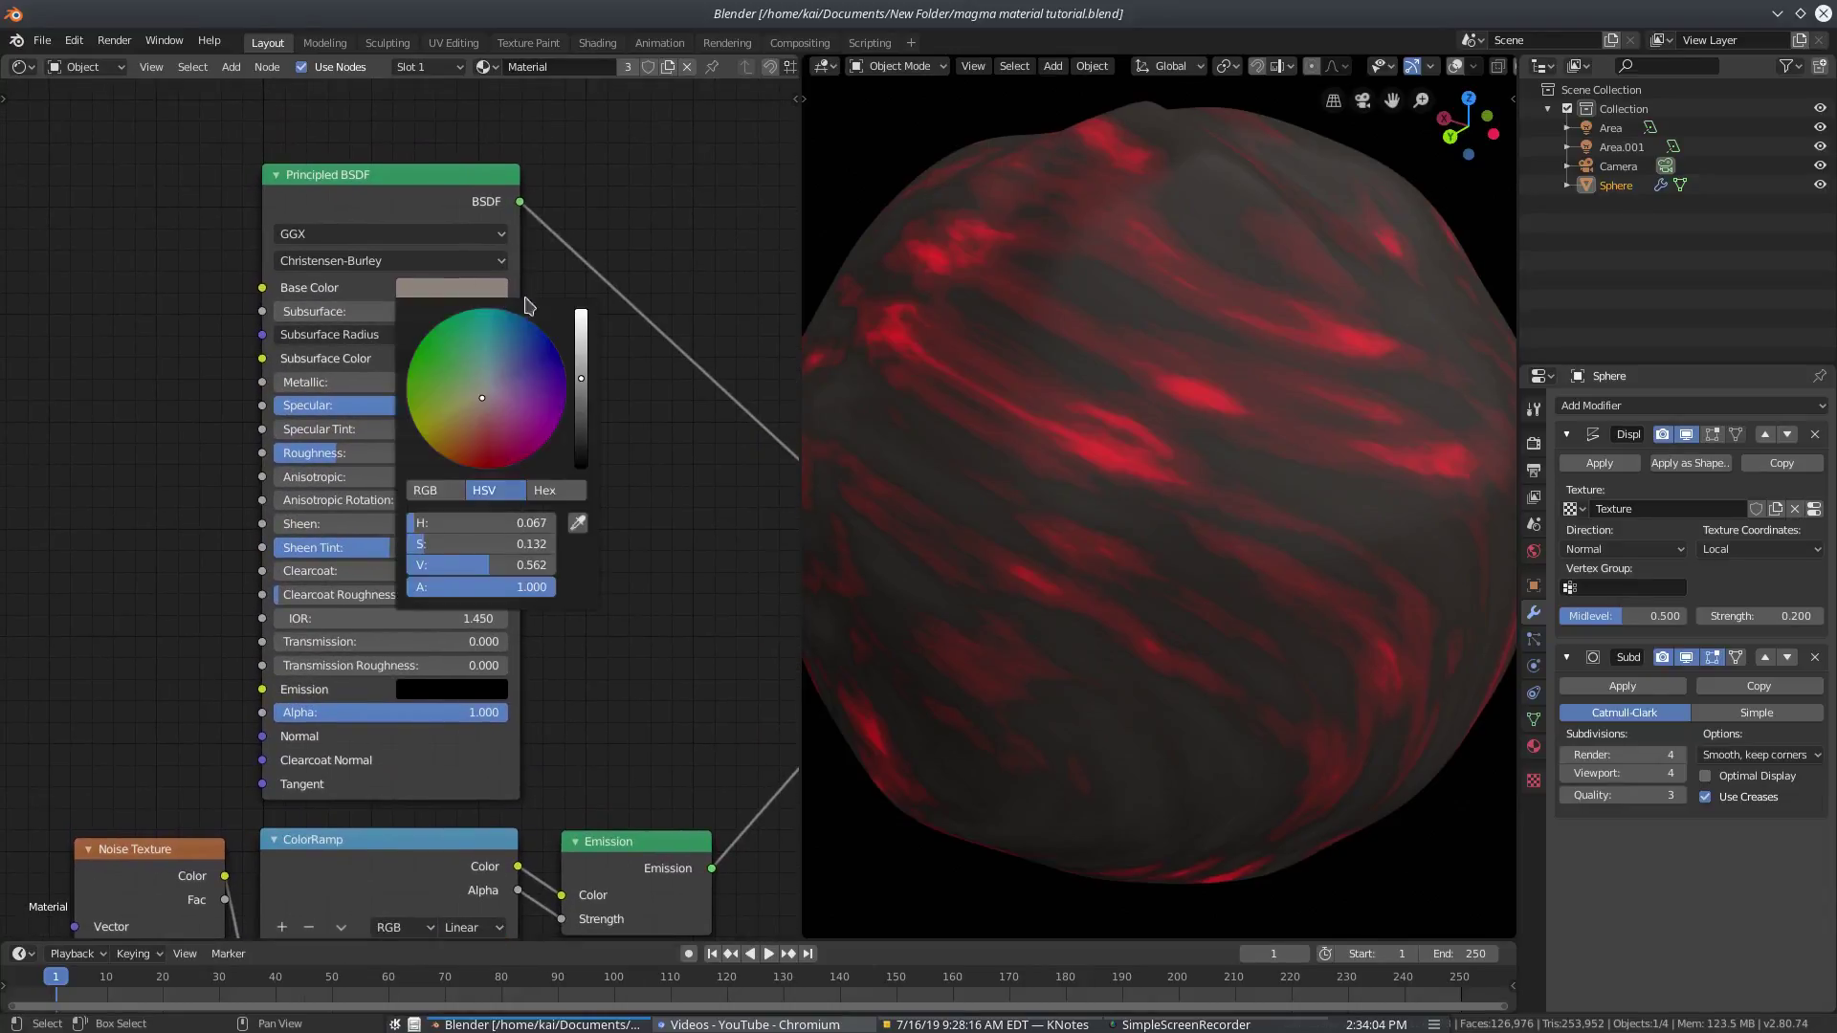
mouse_move(581, 378)
left_mouse_down()
mouse_move(580, 342)
mouse_move(580, 411)
mouse_move(581, 386)
left_mouse_up()
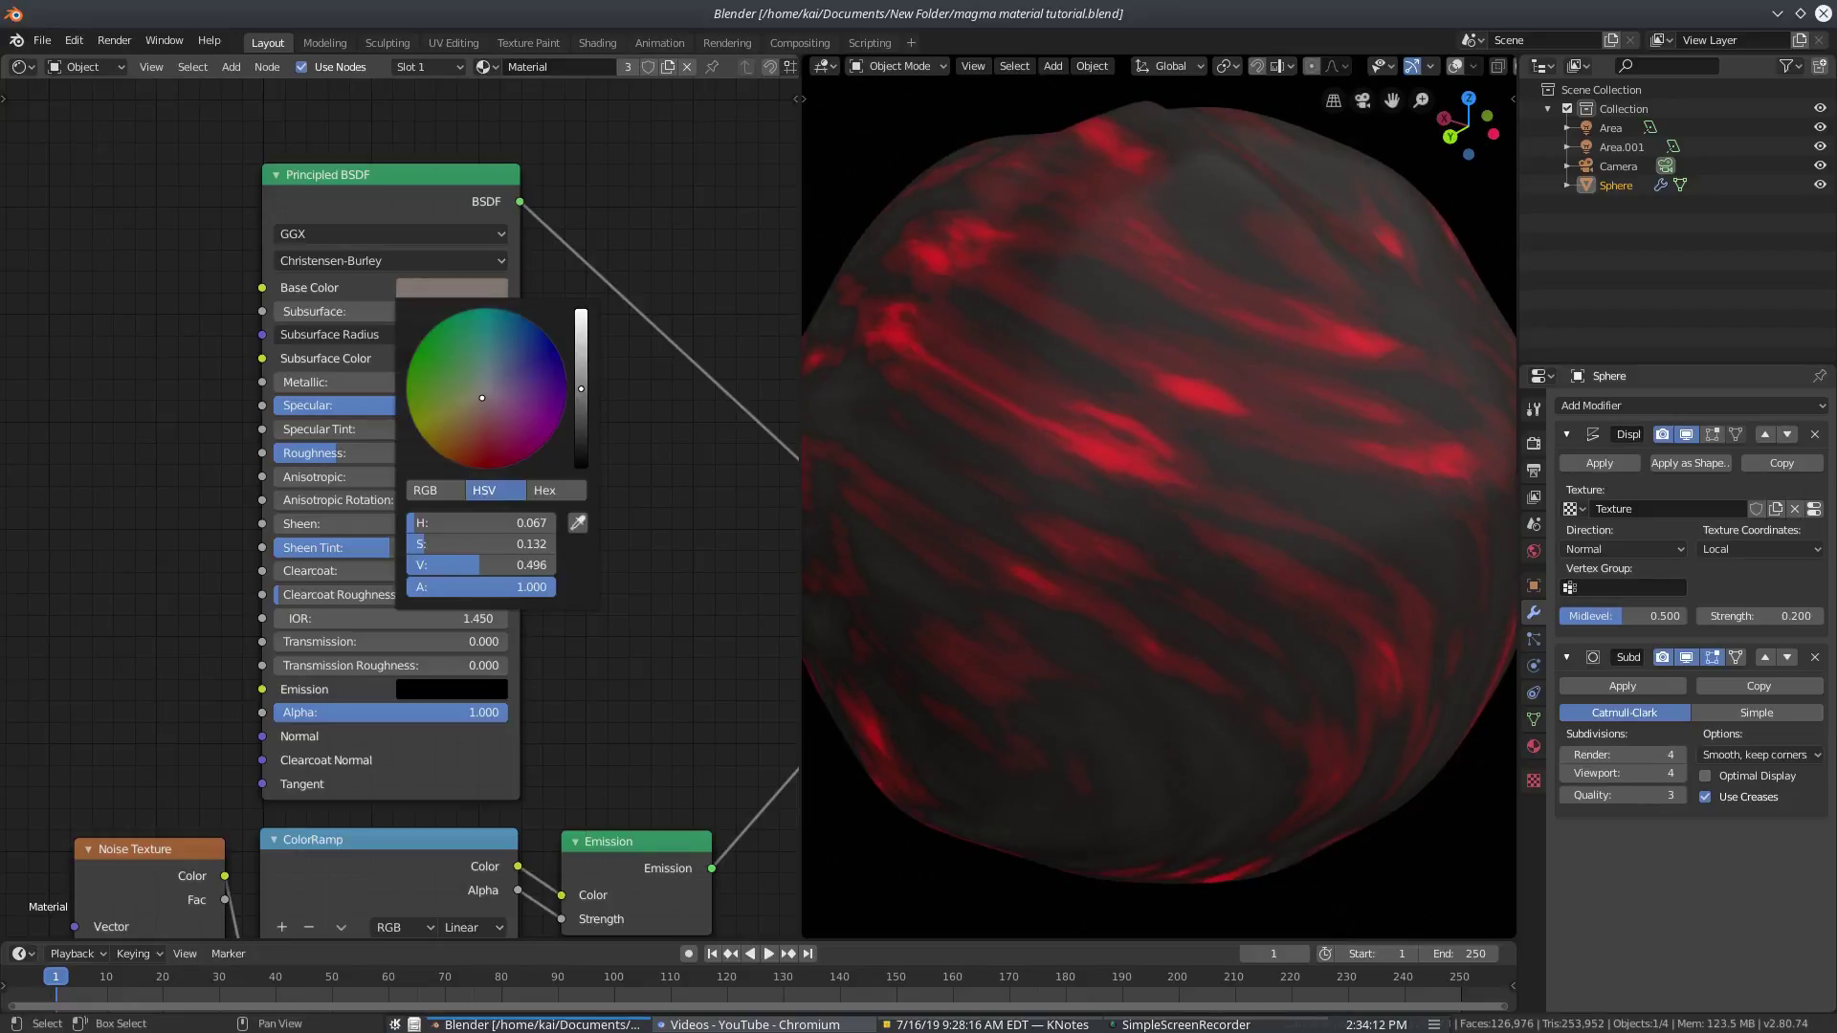
scroll(612, 735, "down", 2)
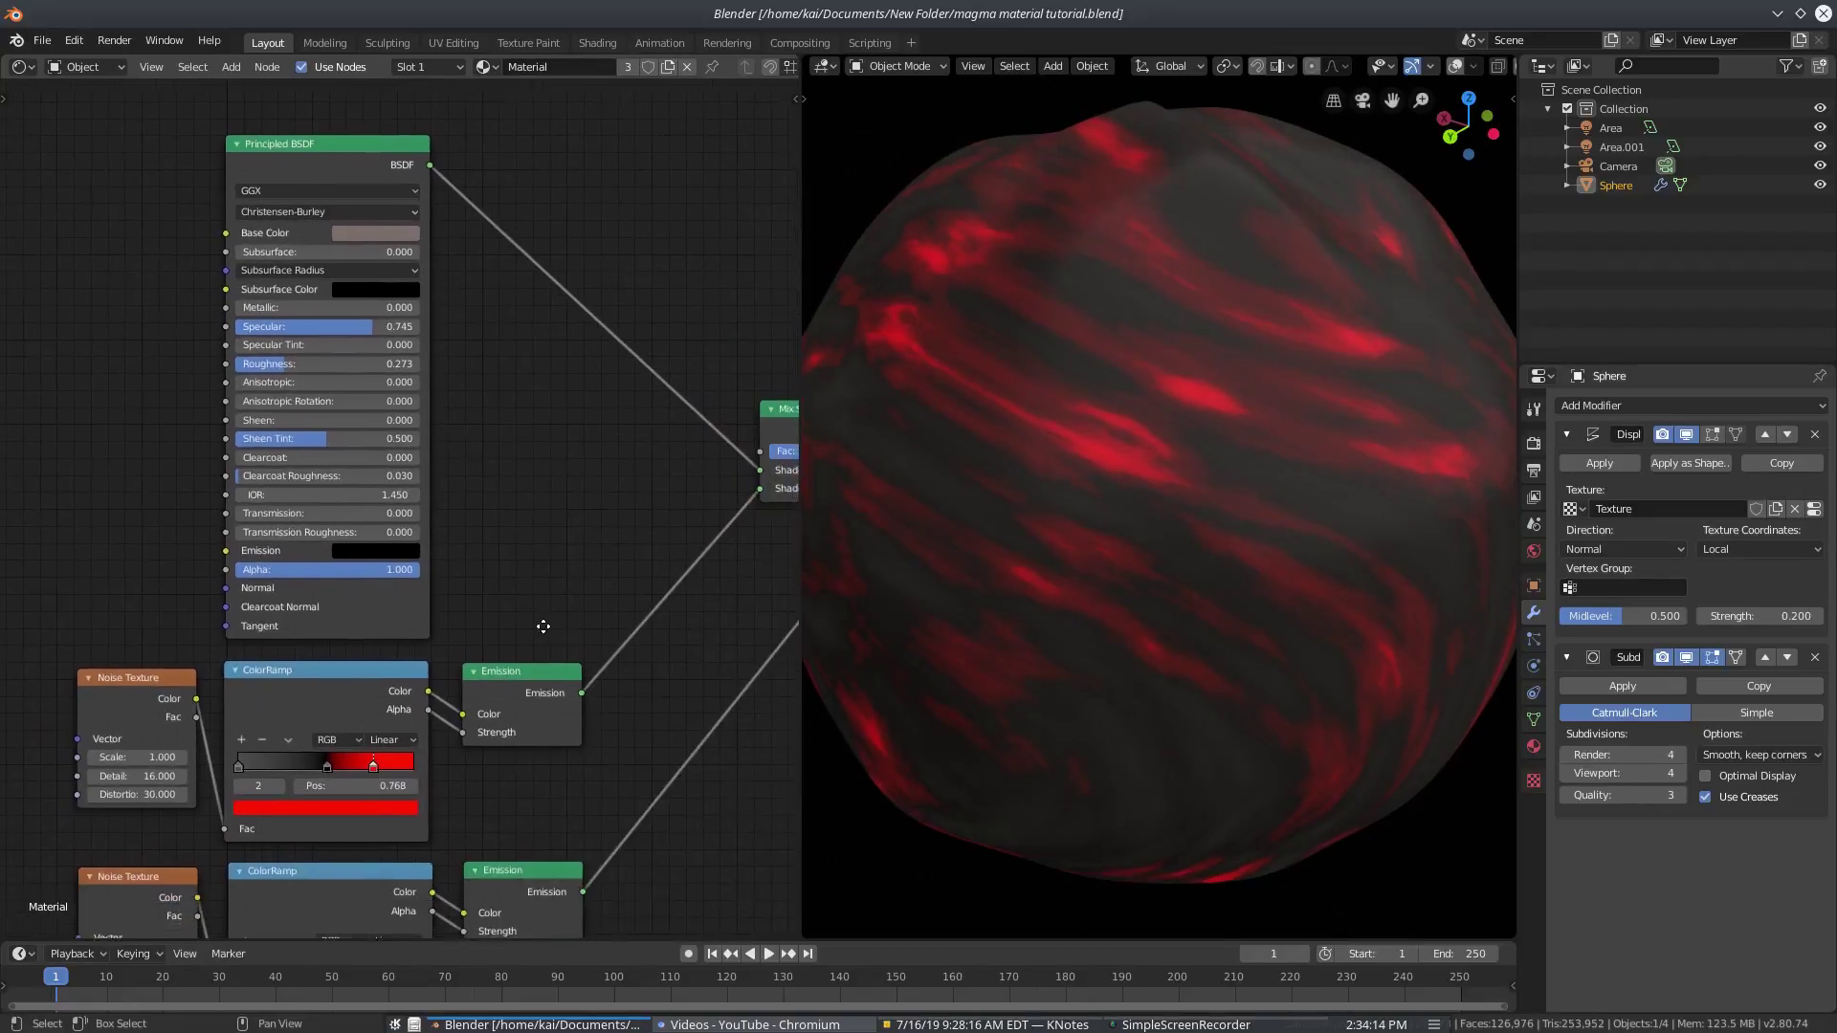
middle_click_drag(611, 639, 581, 558)
scroll(388, 588, "down", 1)
left_click(329, 226)
key("shift+a")
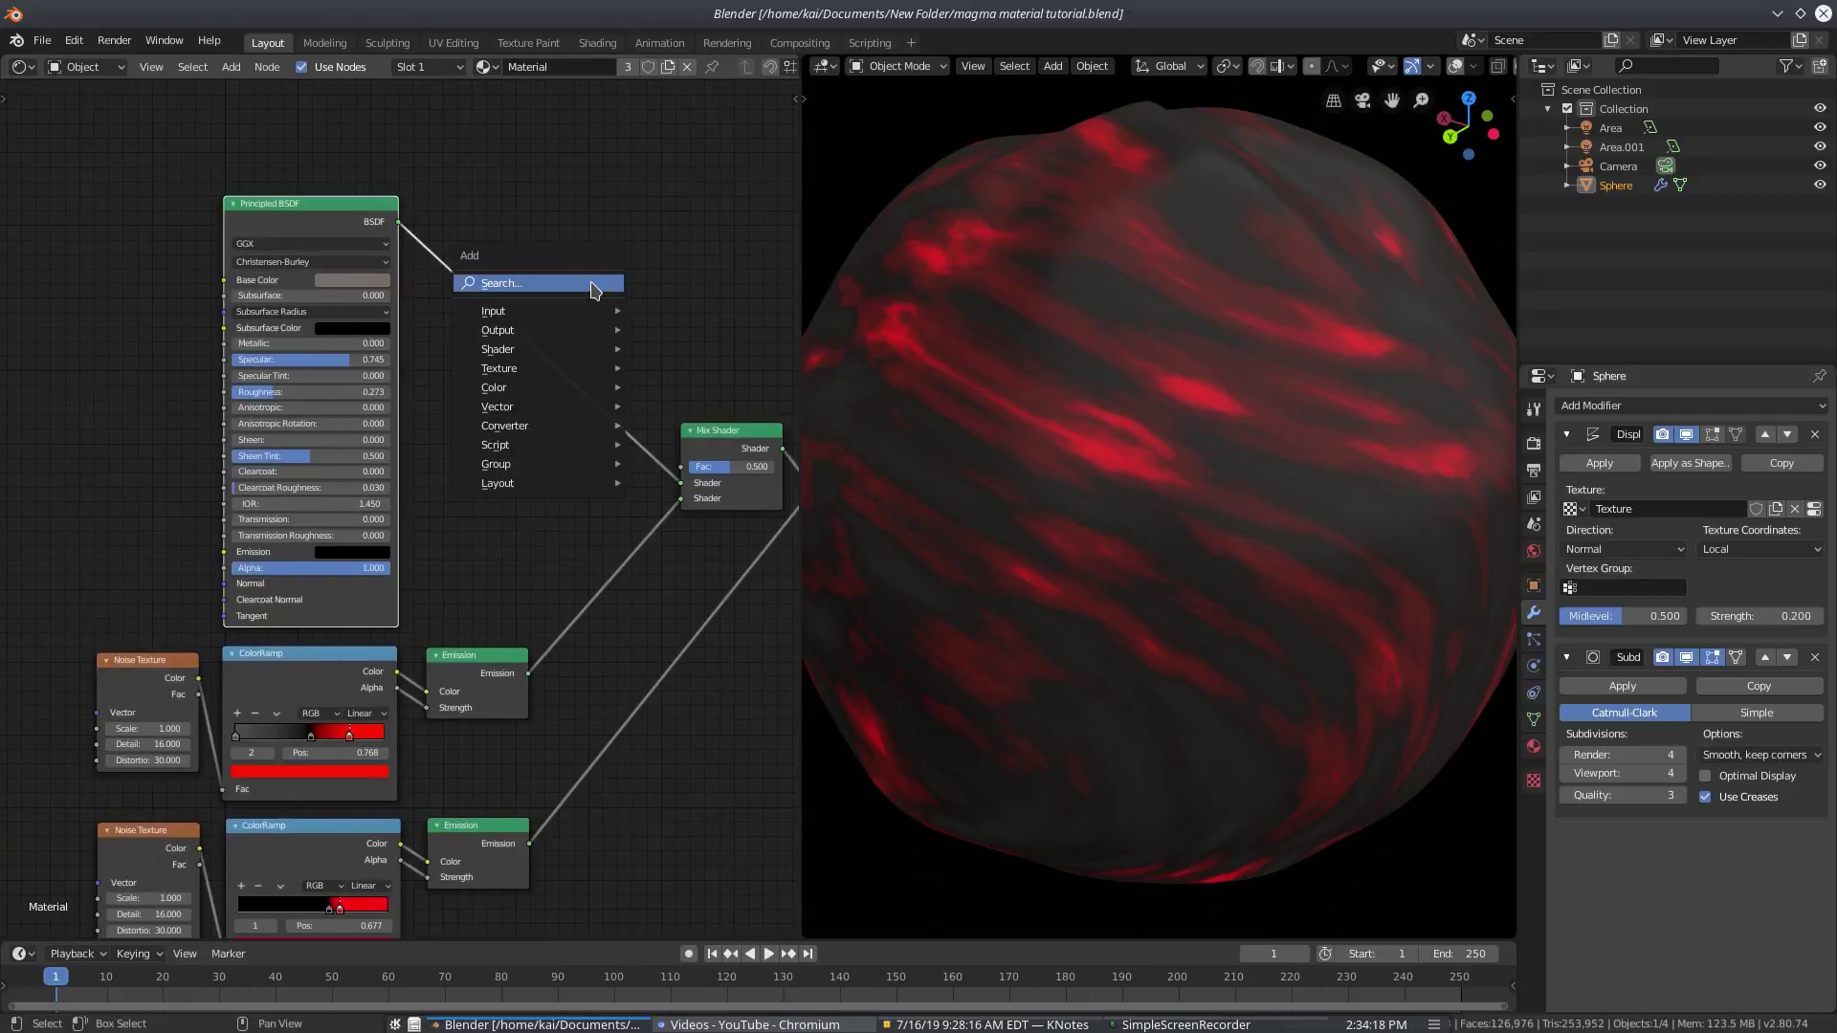
left_click(598, 285)
type("mix")
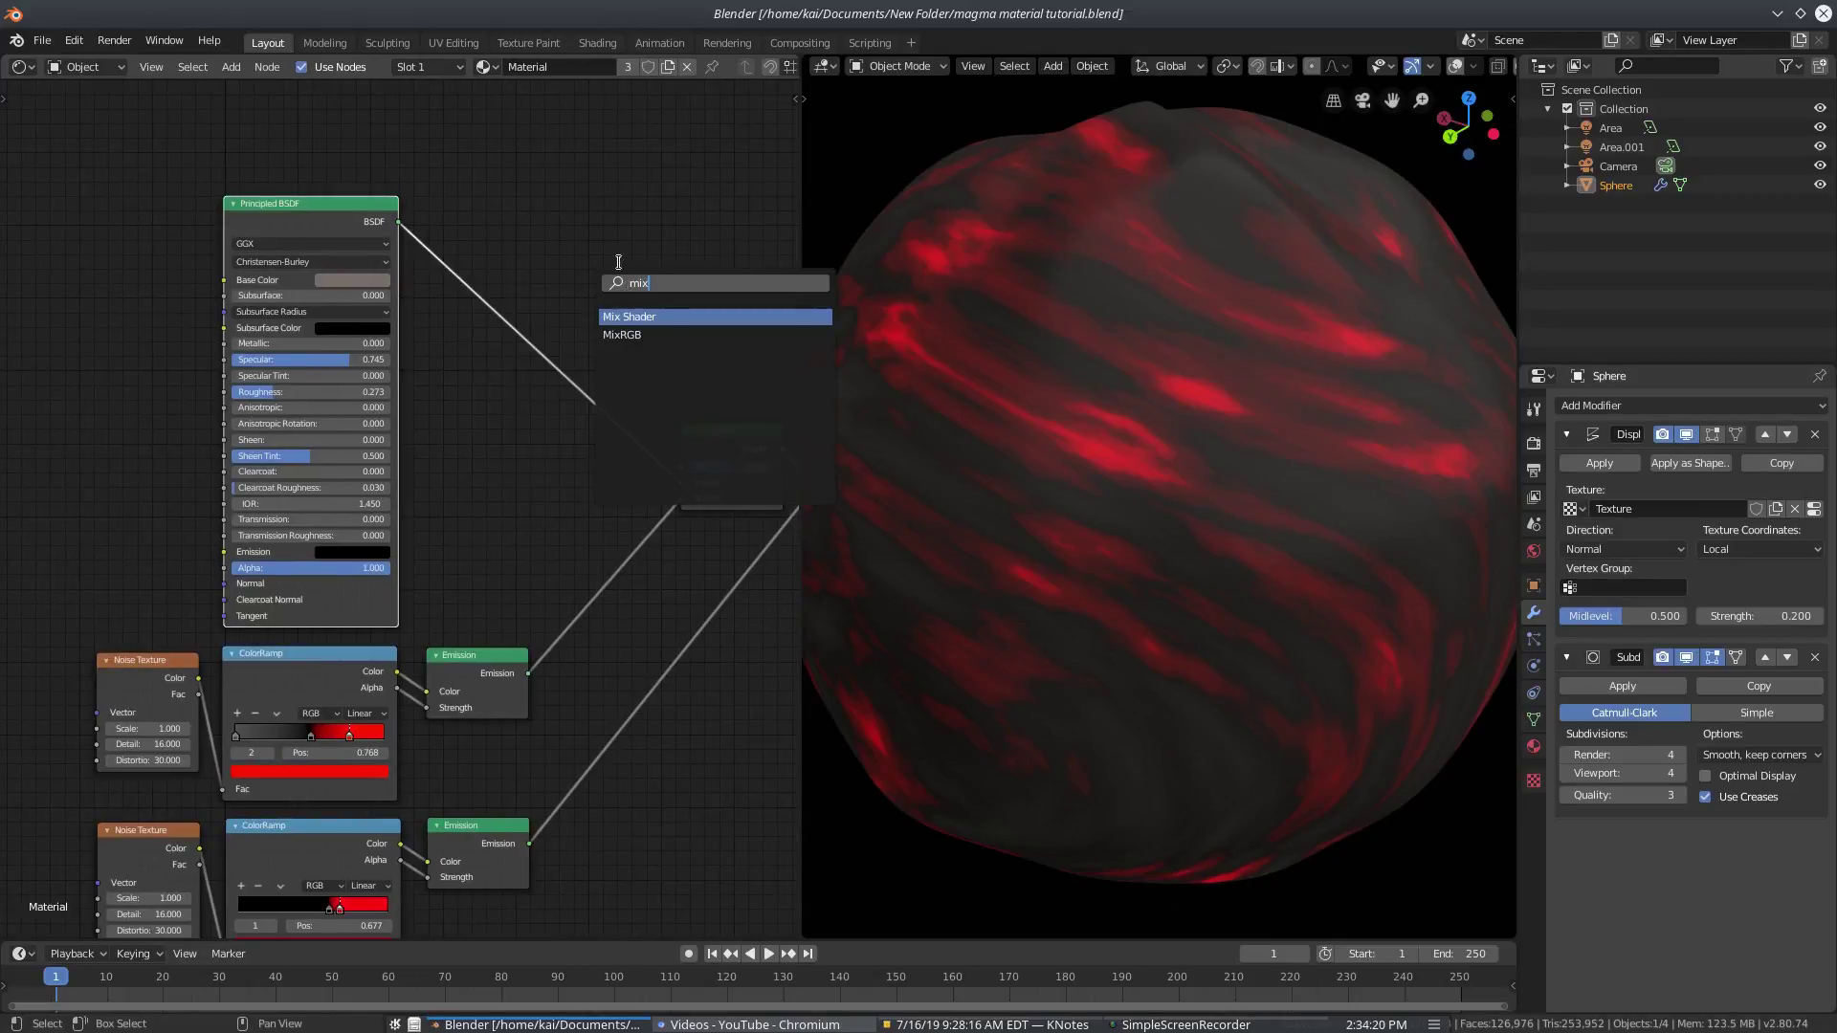
key("Escape")
Connect the first Mix Shader directly to the Material Output's surface, bypassing the second Mix Shader
middle_click_drag(669, 527, 678, 448)
middle_click_drag(508, 547, 603, 410)
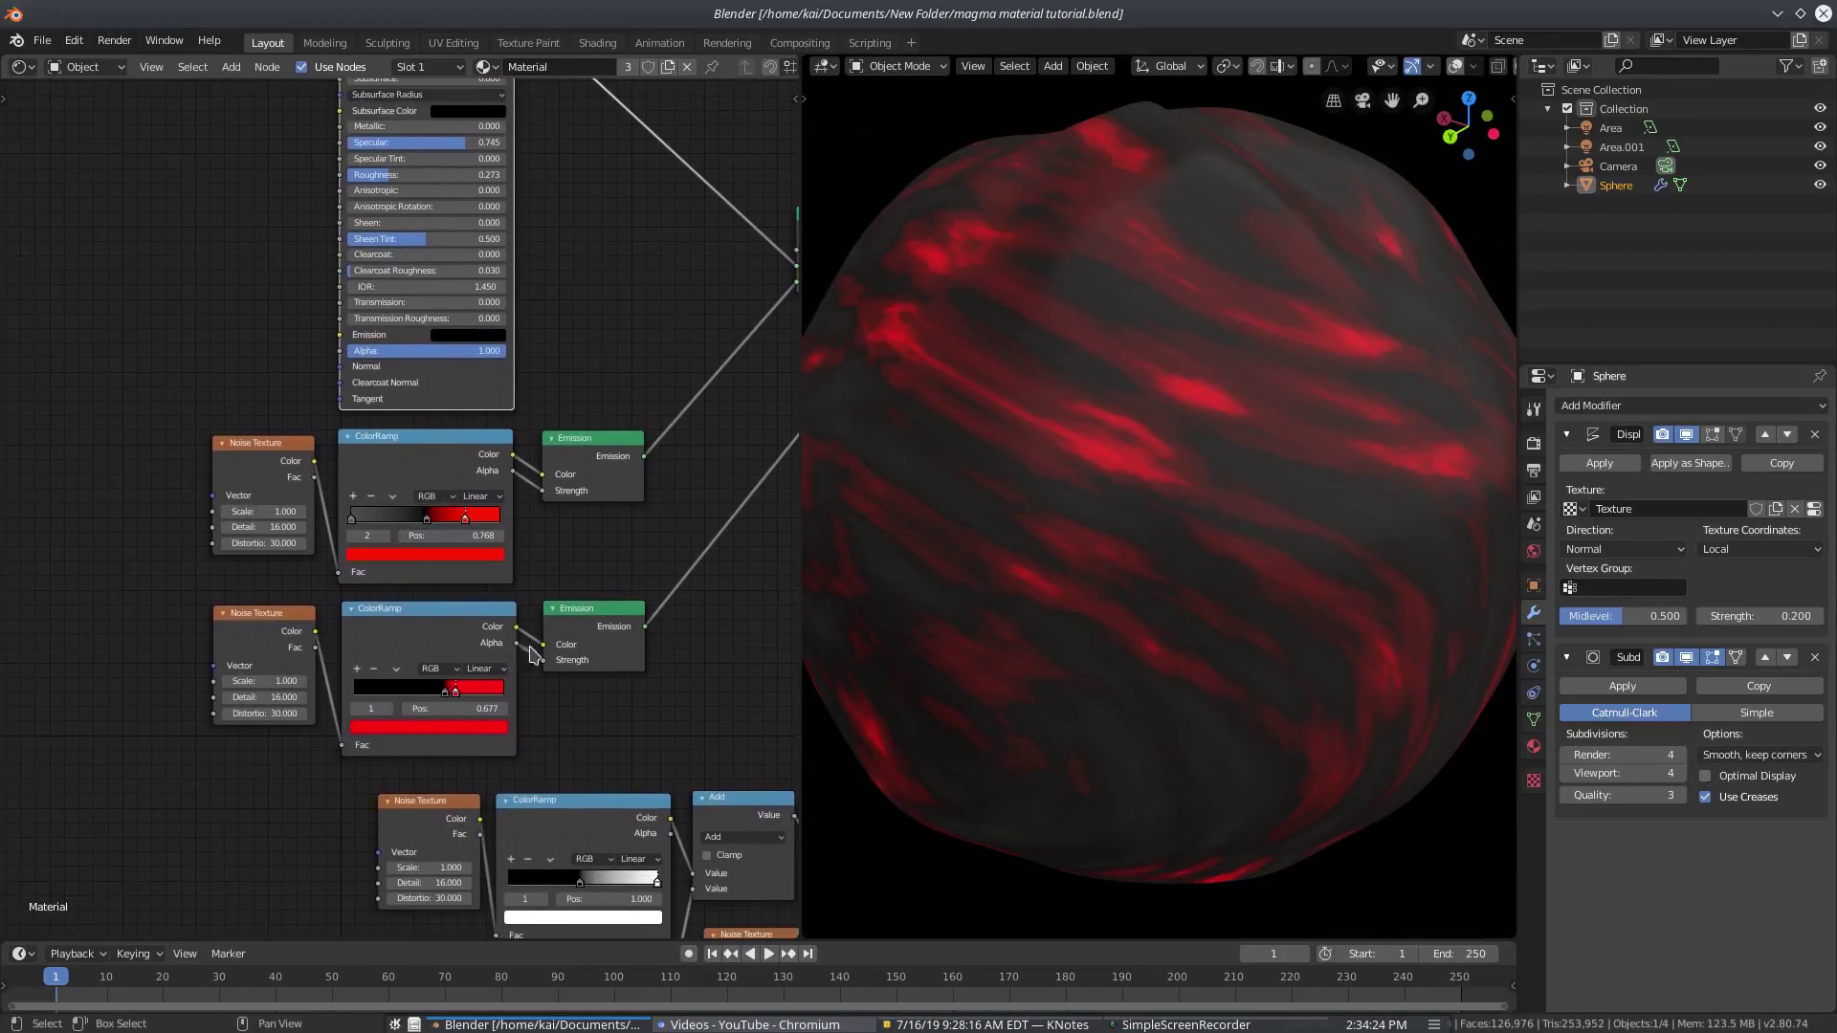
middle_click_drag(771, 454, 511, 576)
middle_click_drag(706, 489, 332, 557)
scroll(332, 558, "down", 1)
middle_click_drag(292, 478, 413, 356)
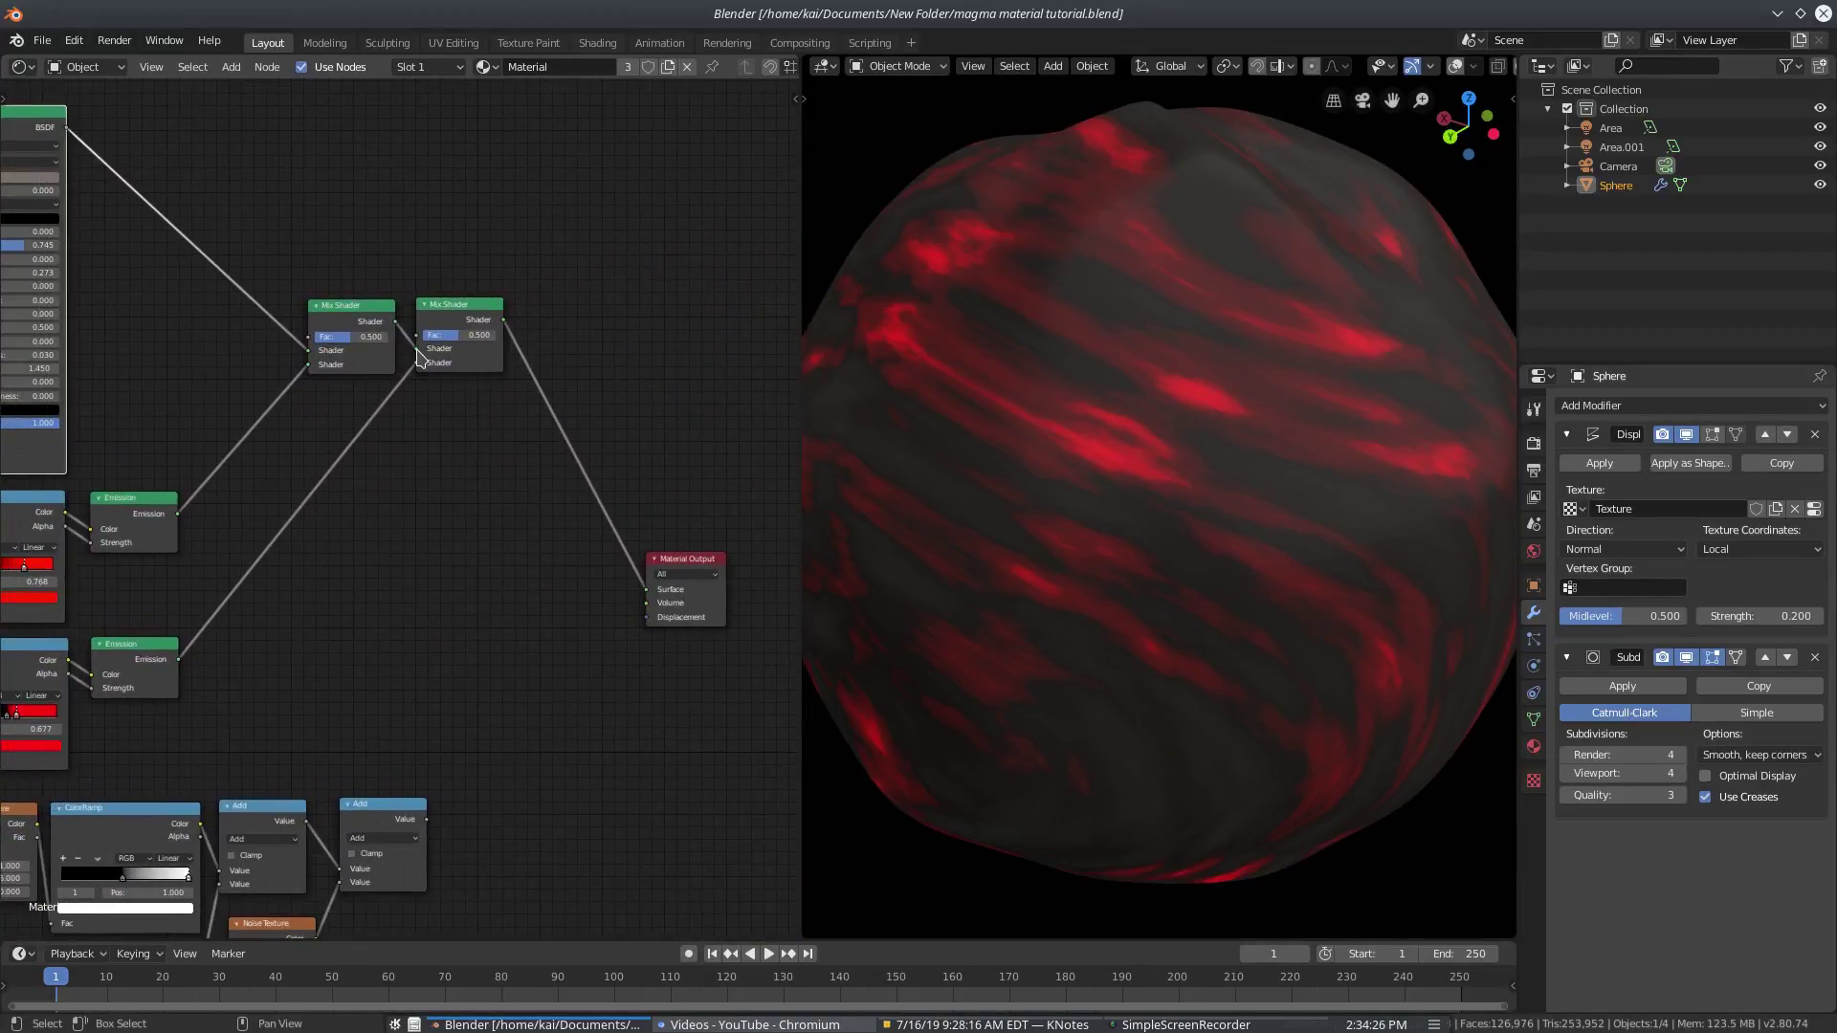
left_click_drag(418, 356, 387, 646)
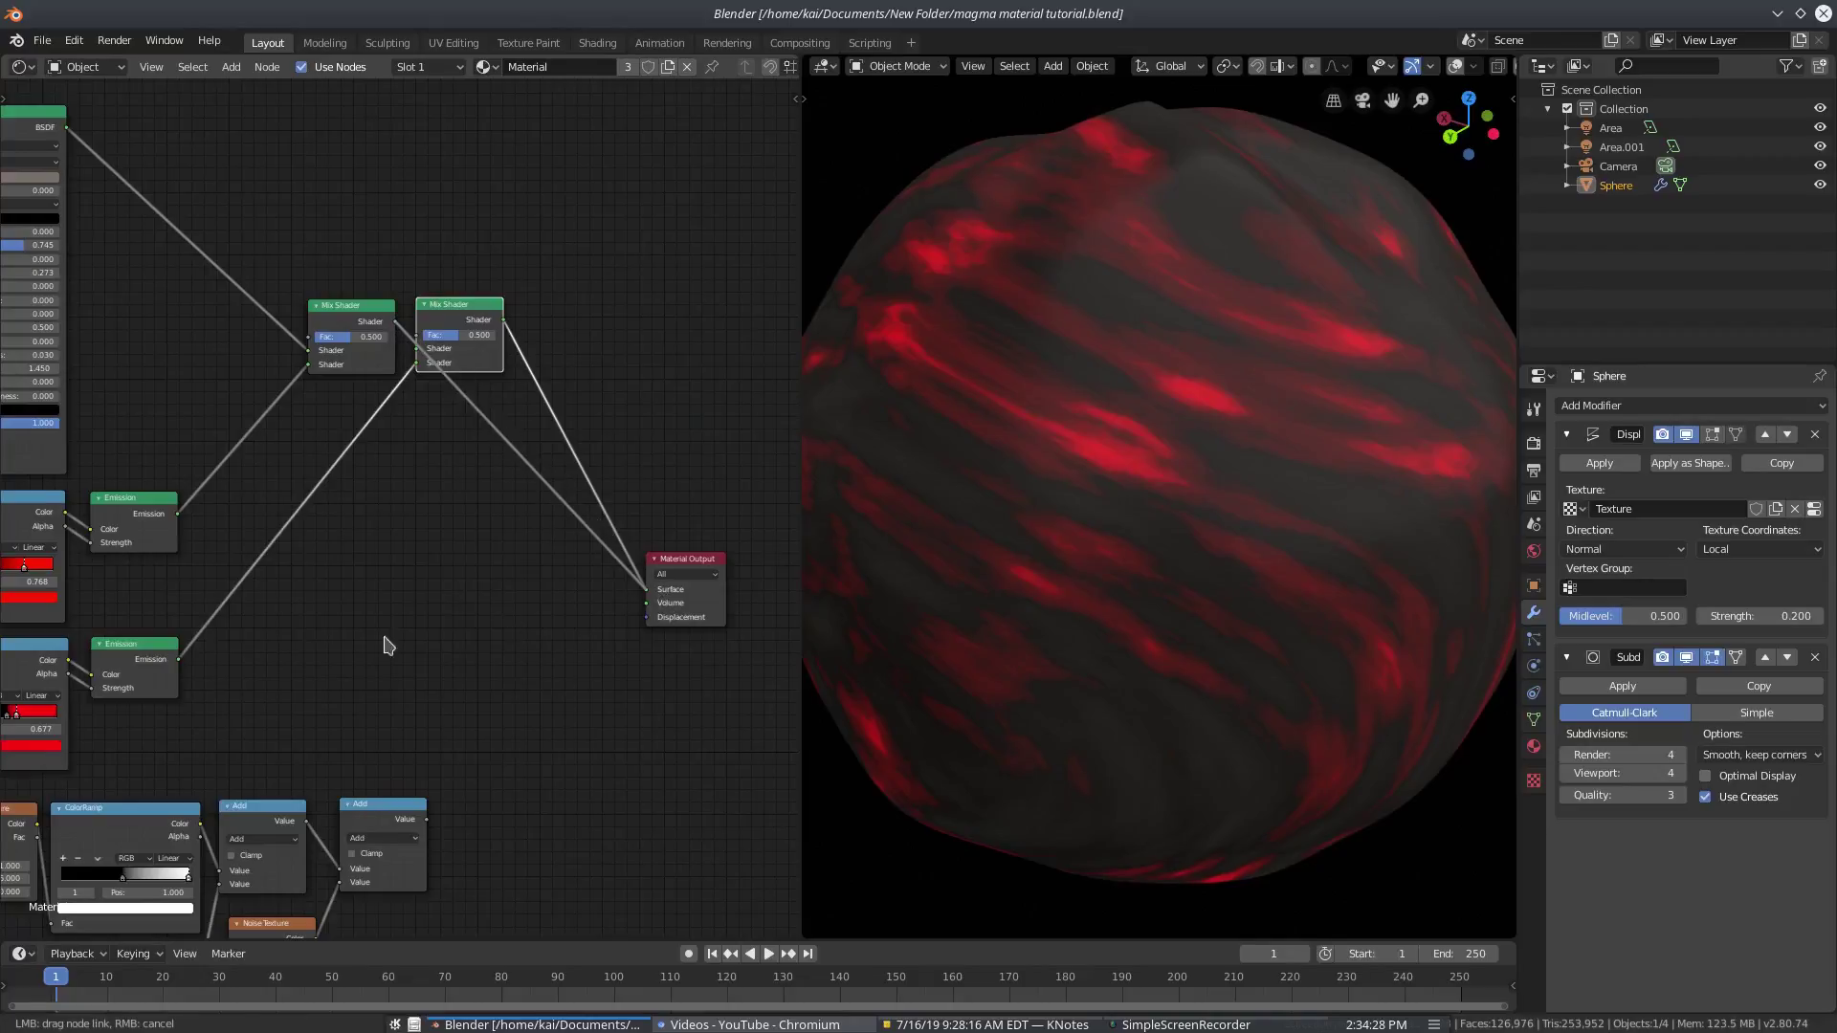
middle_click_drag(327, 639, 639, 644)
mouse_move(767, 319)
left_mouse_down()
mouse_move(712, 447)
mouse_move(674, 430)
mouse_move(622, 465)
mouse_move(786, 318)
left_mouse_up()
left_click(591, 637)
Set the Noise Texture of the upper red ColorRamp to Scale 1, Detail 13.7 and Distortion 30
middle_click_drag(91, 581, 353, 588)
scroll(195, 615, "up", 2)
scroll(360, 586, "up", 3)
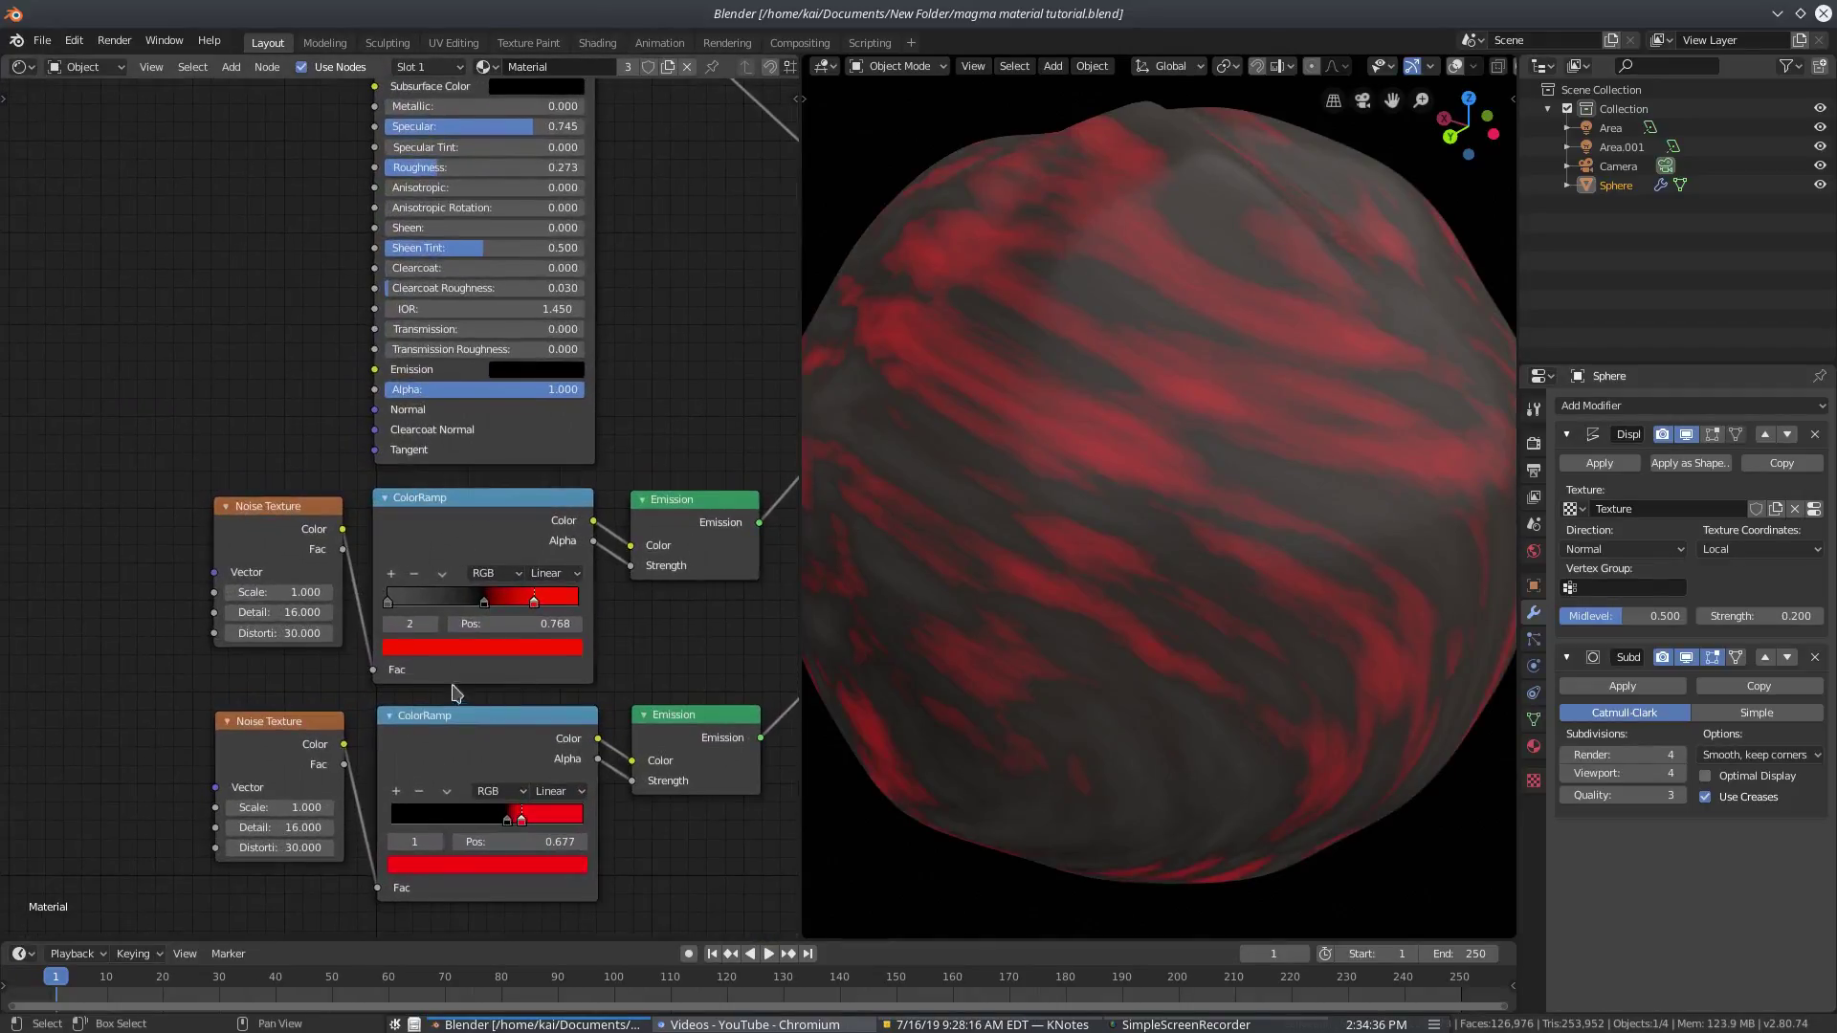
left_click(274, 527)
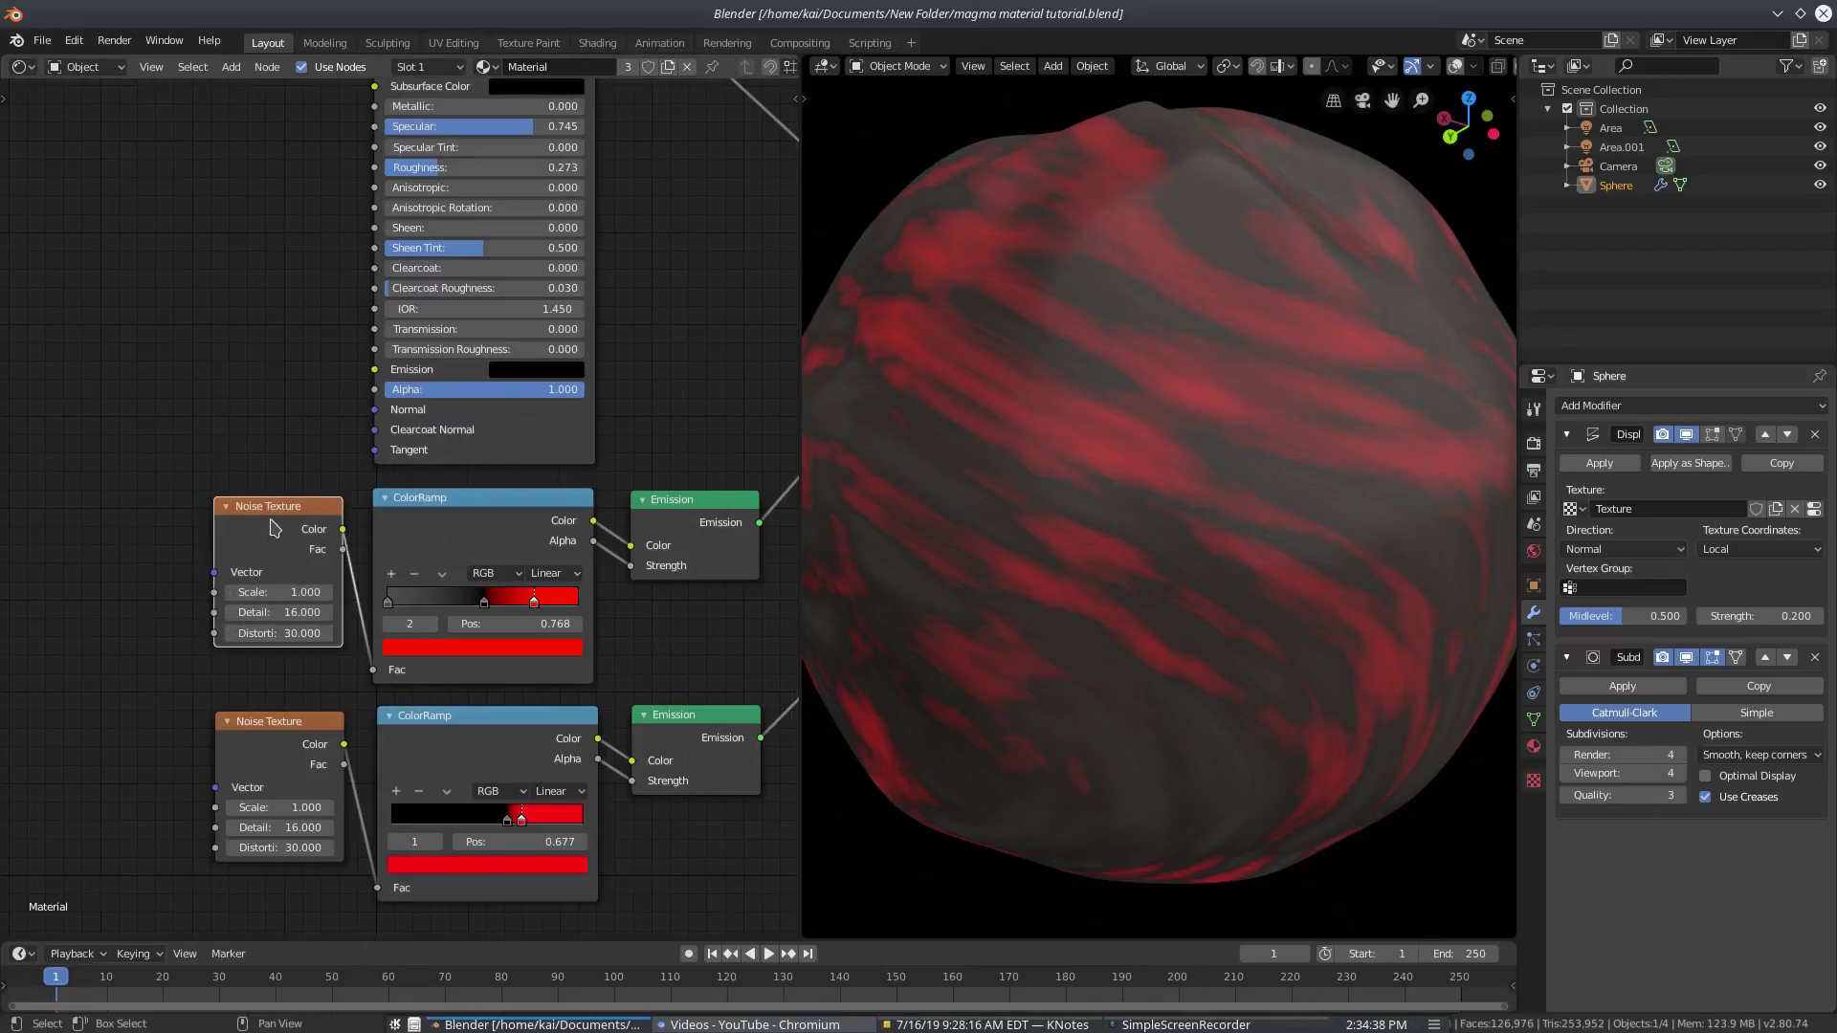
left_click(278, 592)
type("1.0")
key("Return")
mouse_move(290, 591)
left_mouse_down()
mouse_move(255, 592)
mouse_move(292, 591)
mouse_move(239, 634)
mouse_move(281, 633)
left_mouse_up()
left_click(290, 592)
type("1")
key("Return")
left_click(282, 633)
type("30")
key("Return")
middle_click_drag(662, 638, 562, 619)
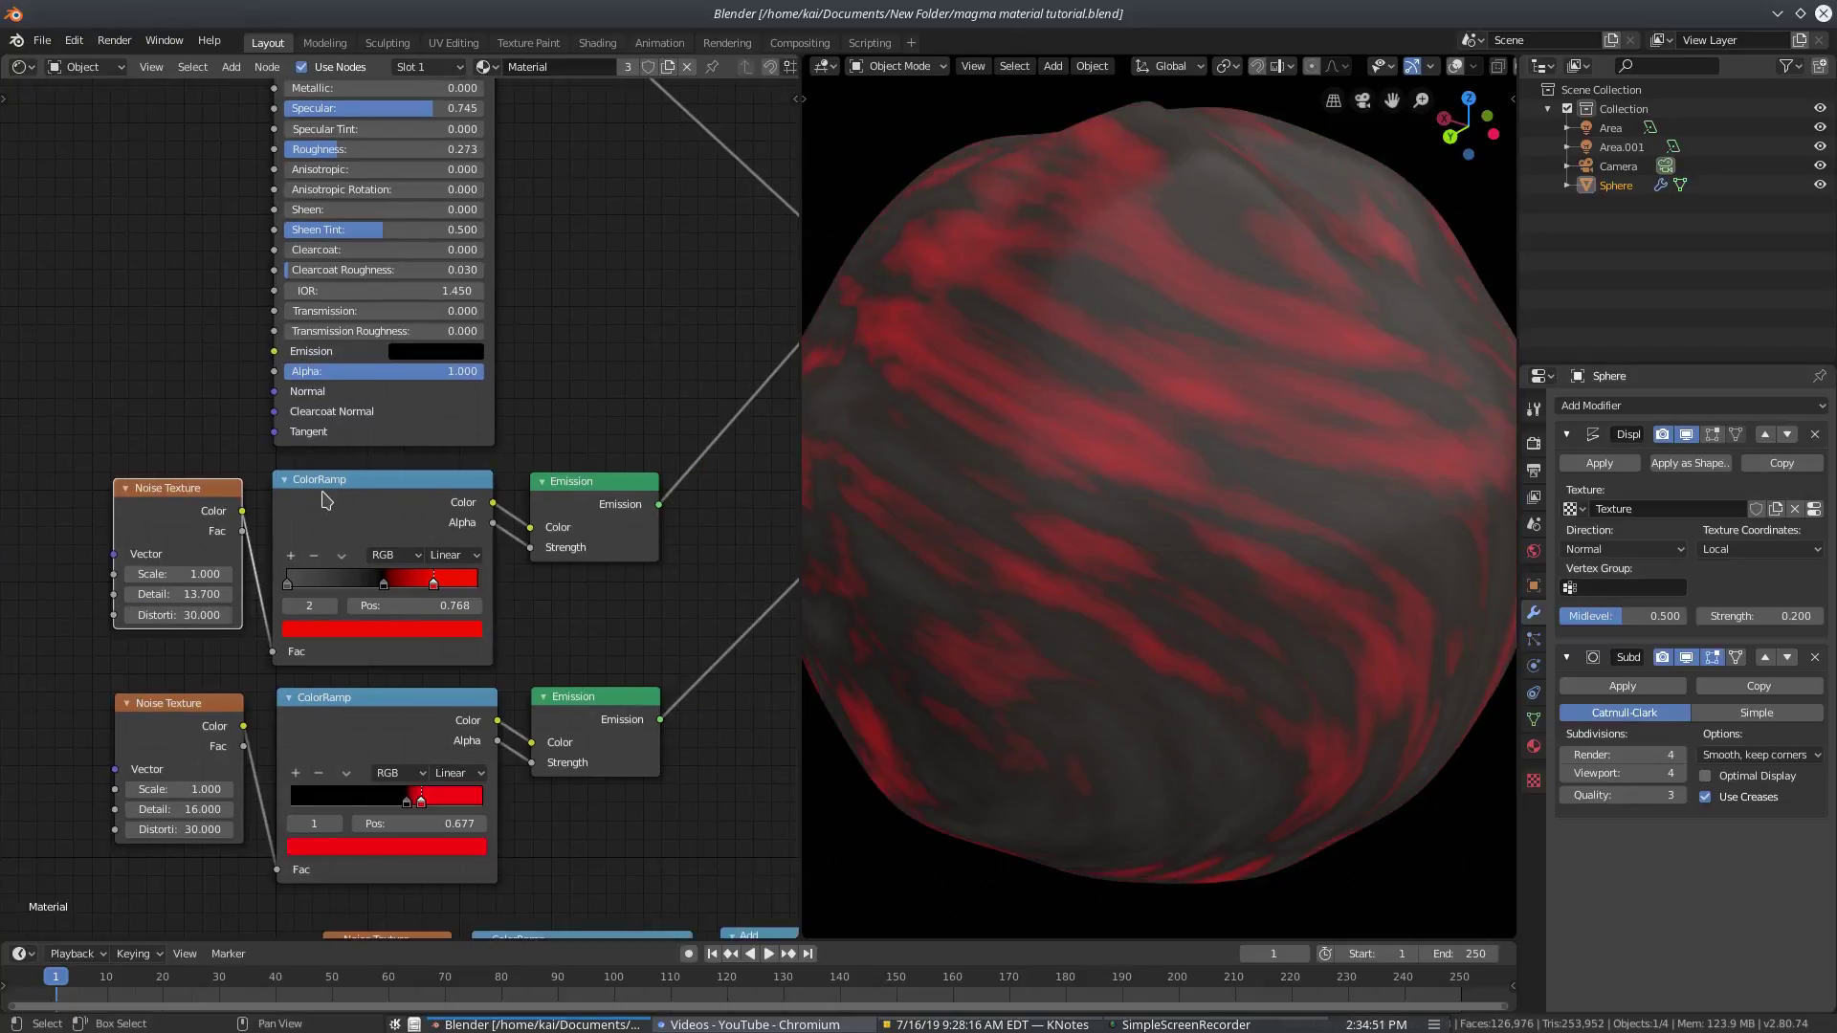
left_click(326, 497)
middle_click_drag(383, 496, 435, 496)
key("shift+a")
left_click(119, 273)
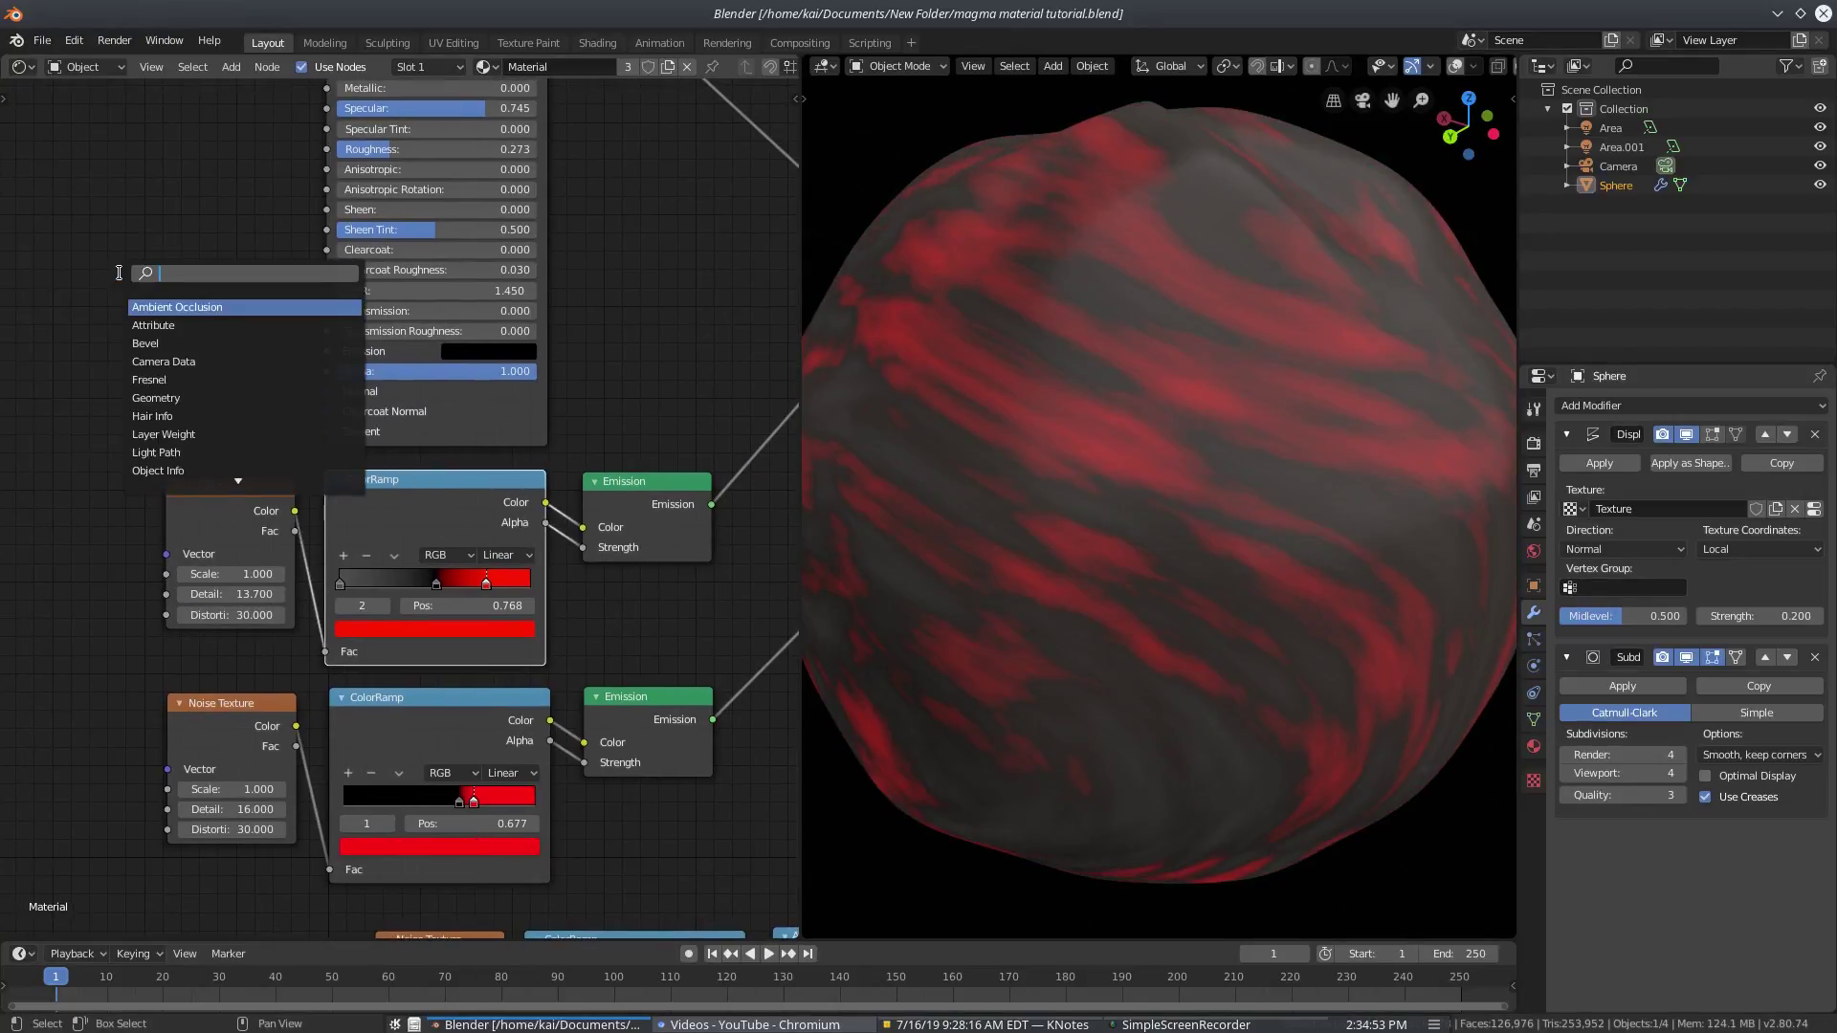
type("colo")
key("Return")
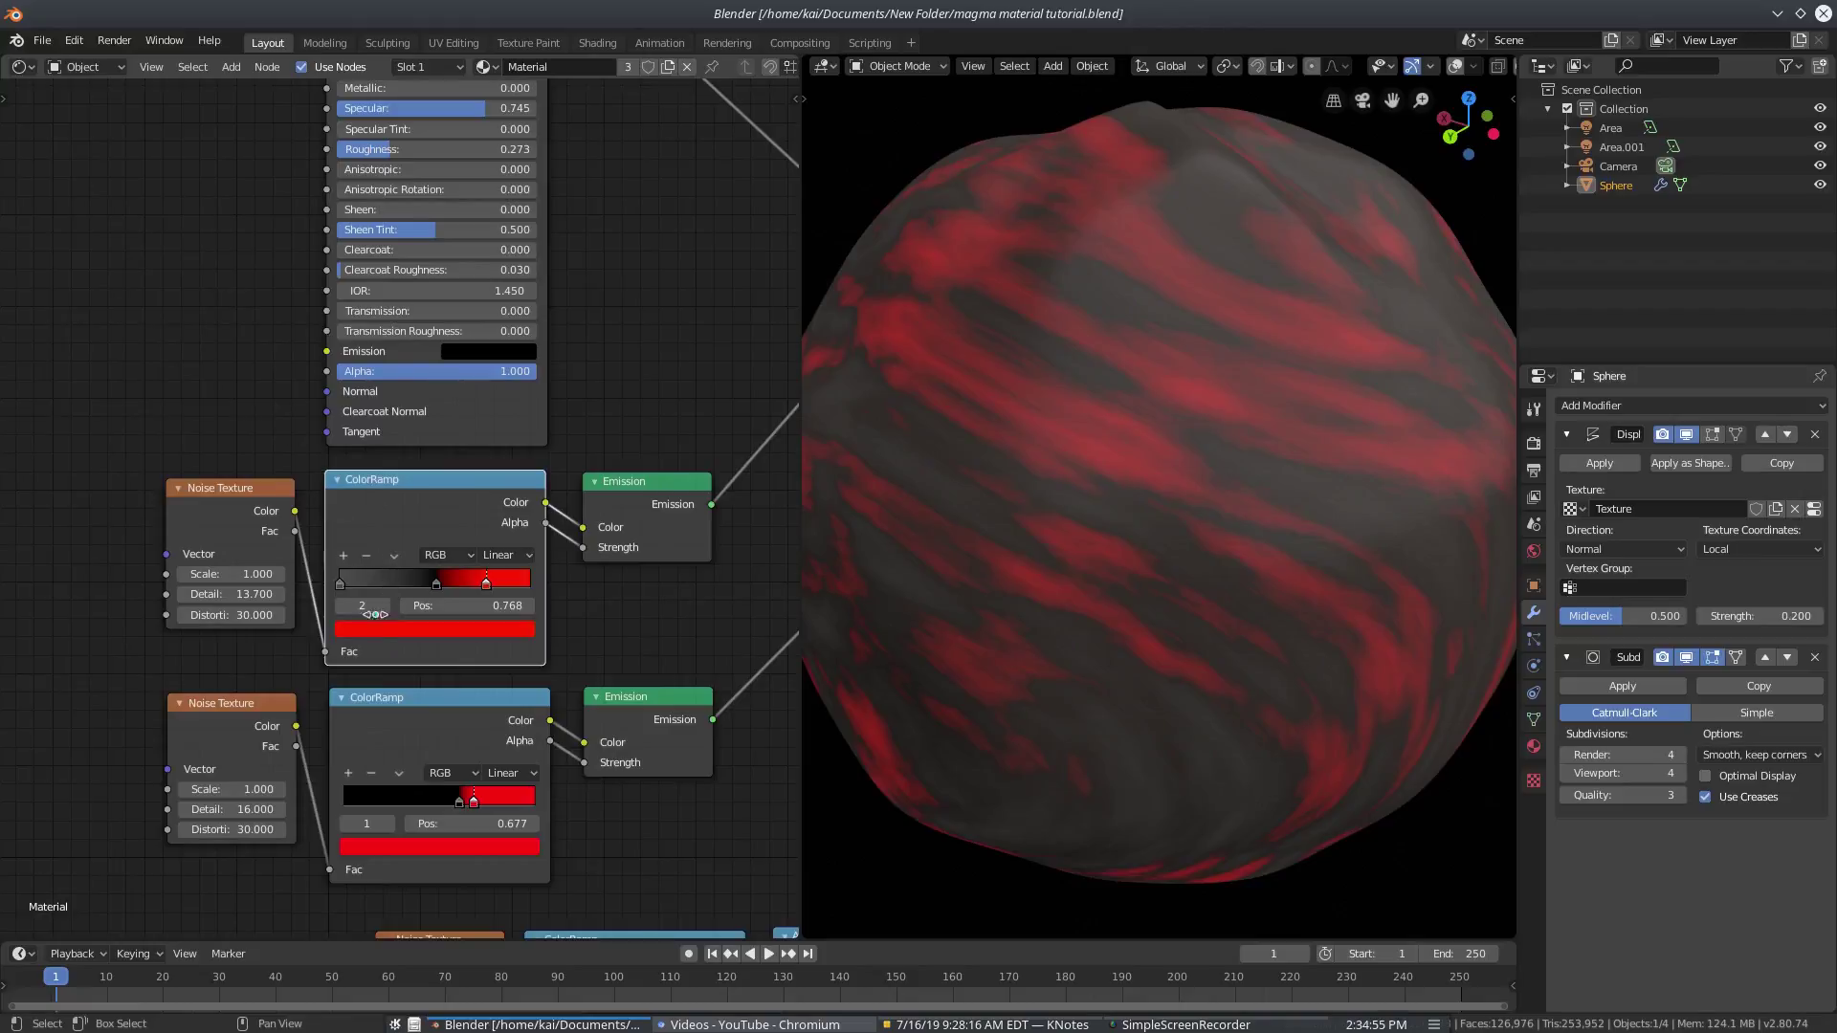
left_click(292, 494)
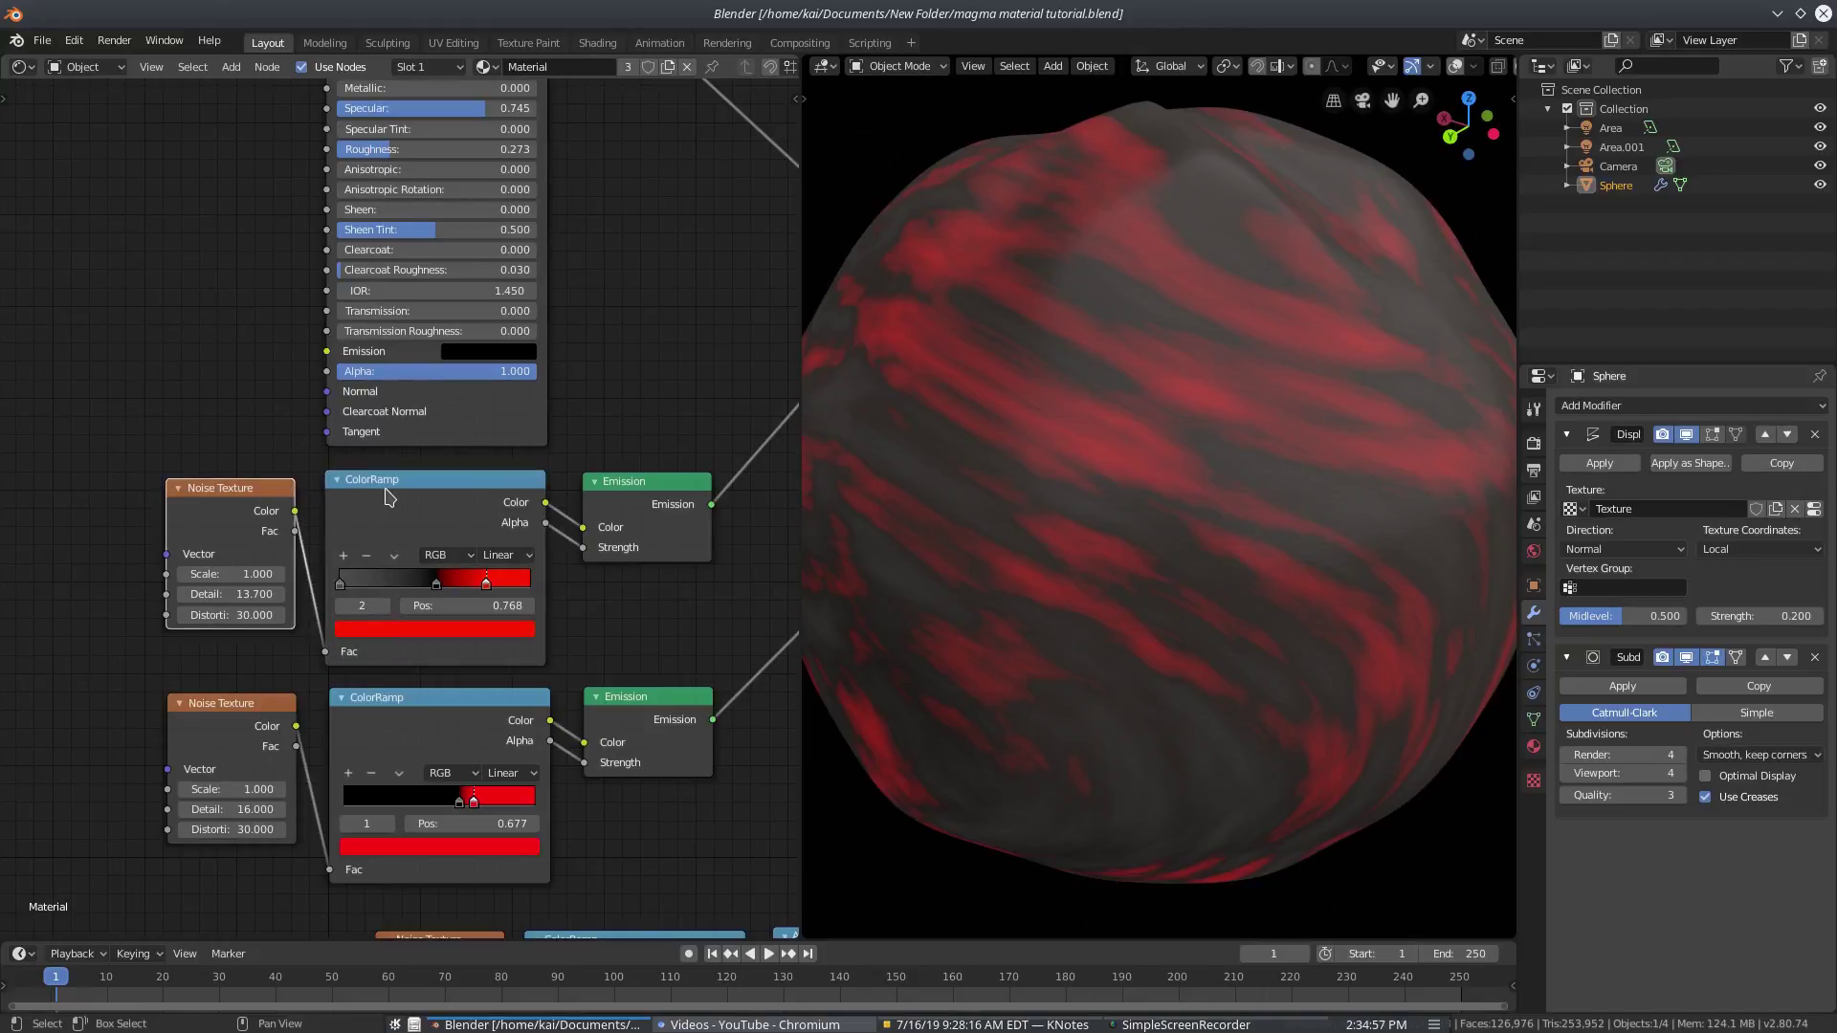
Add an extra stop at position 0.255 to the upper red ColorRamp and delete it again
left_click(389, 495)
left_click(437, 585)
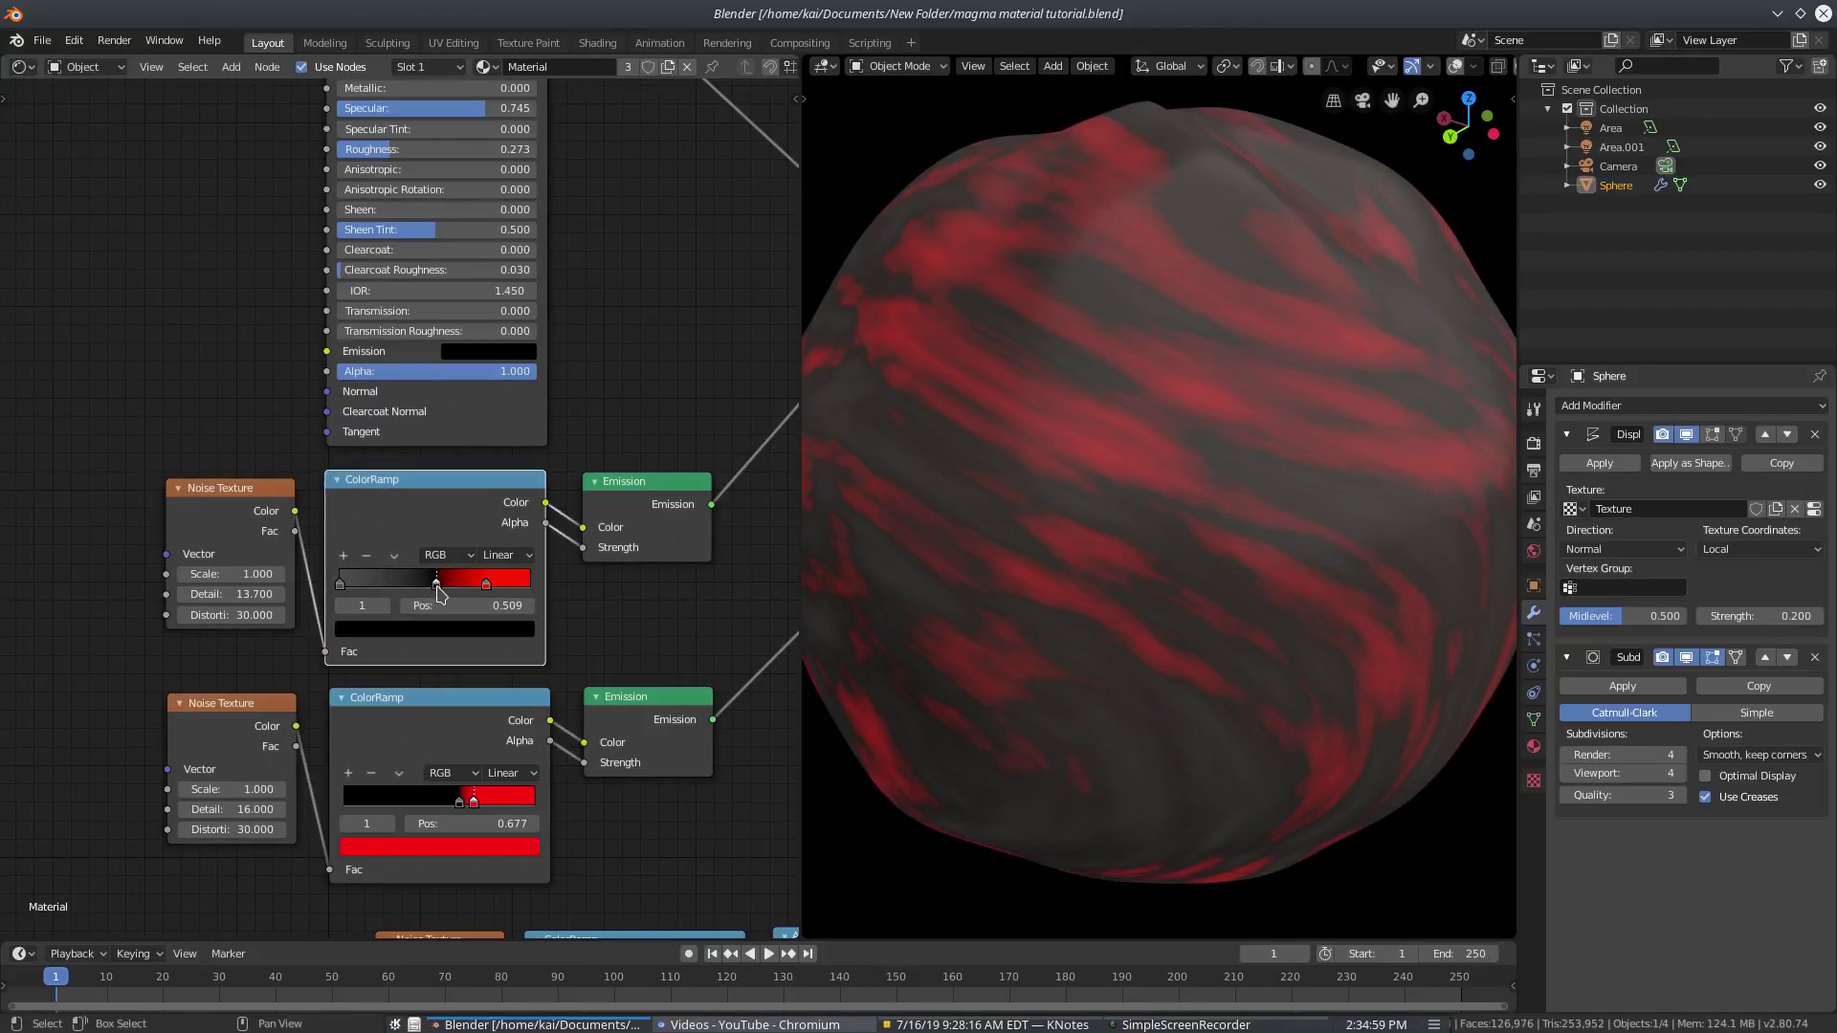
left_click(341, 583)
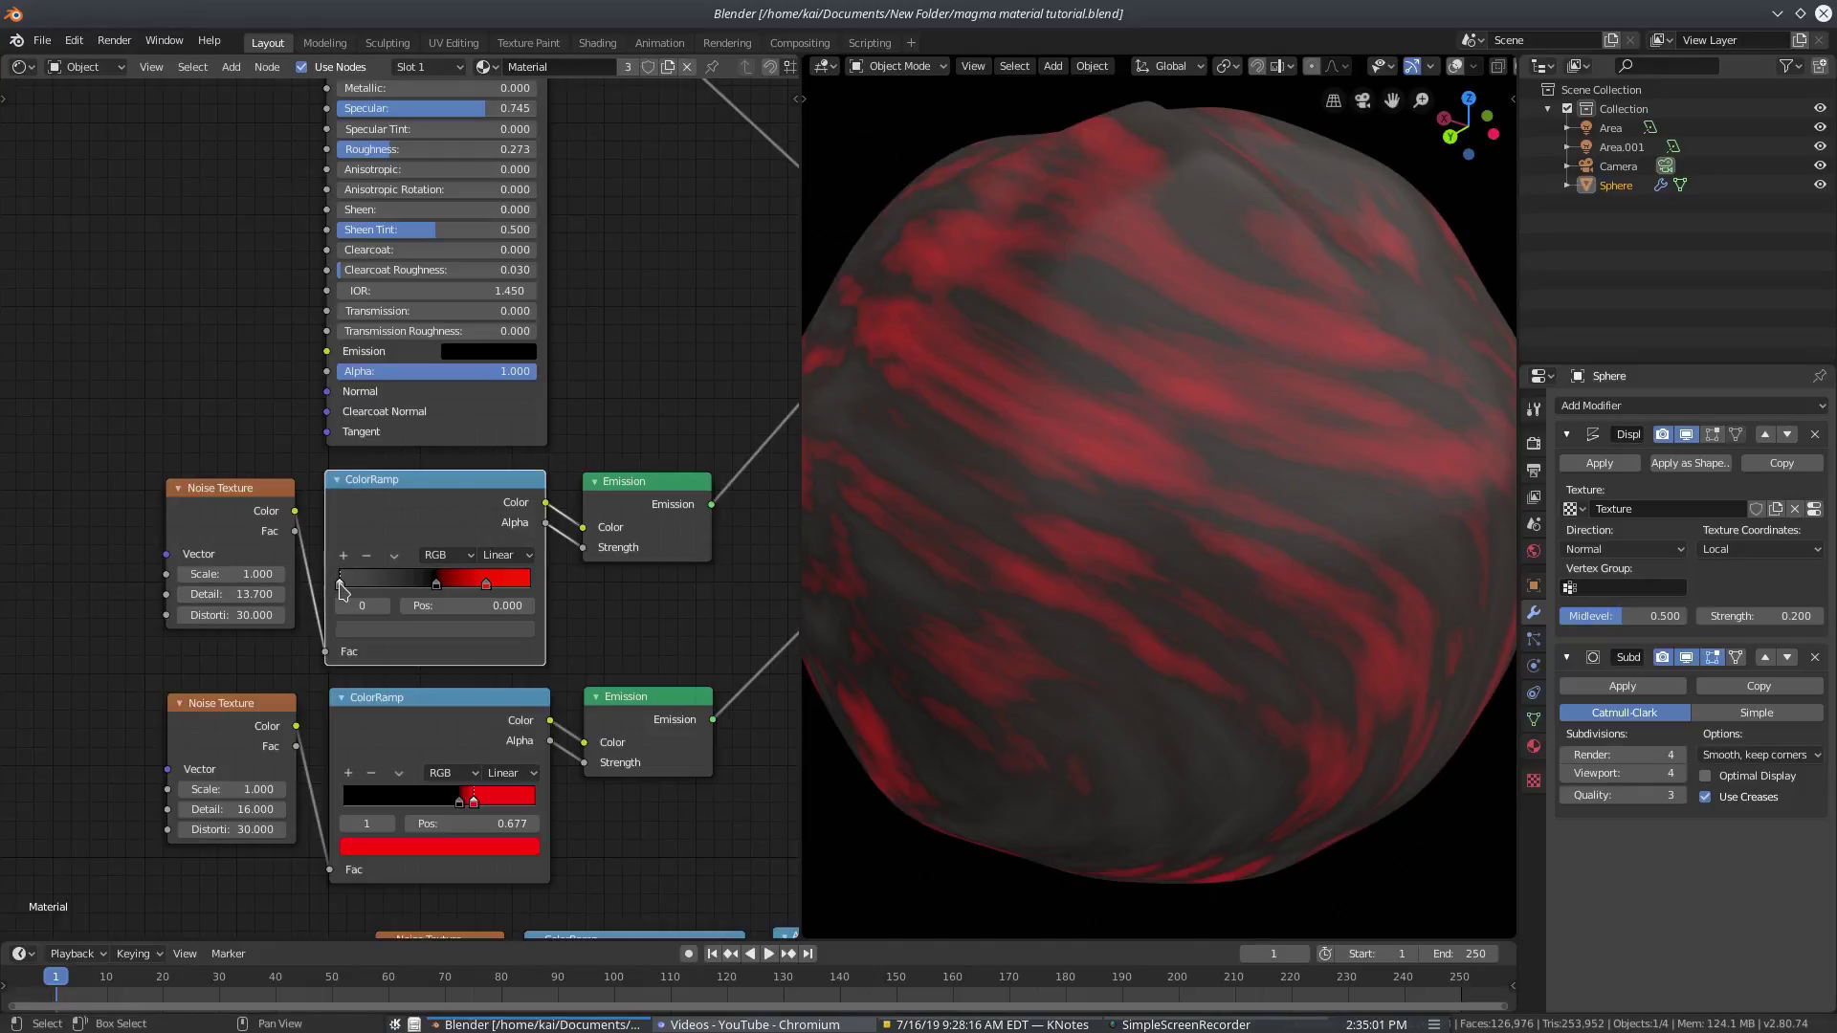
left_click(342, 556)
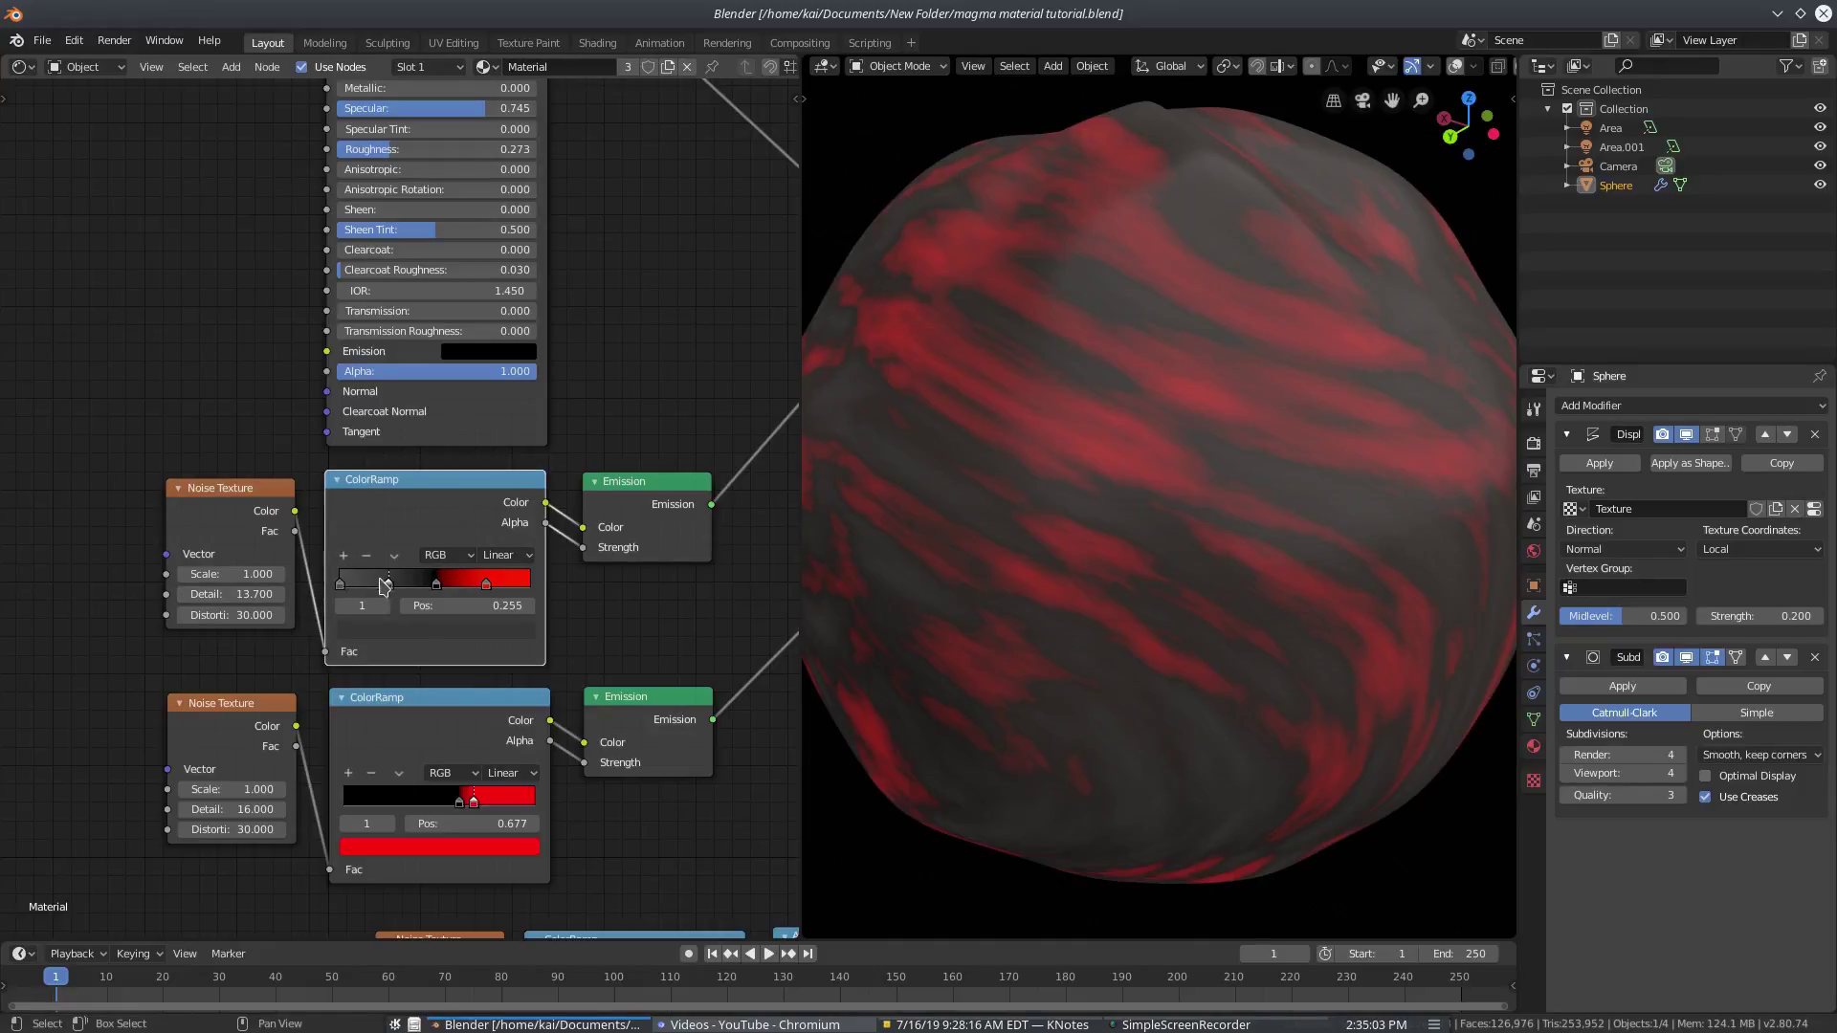
left_click(367, 556)
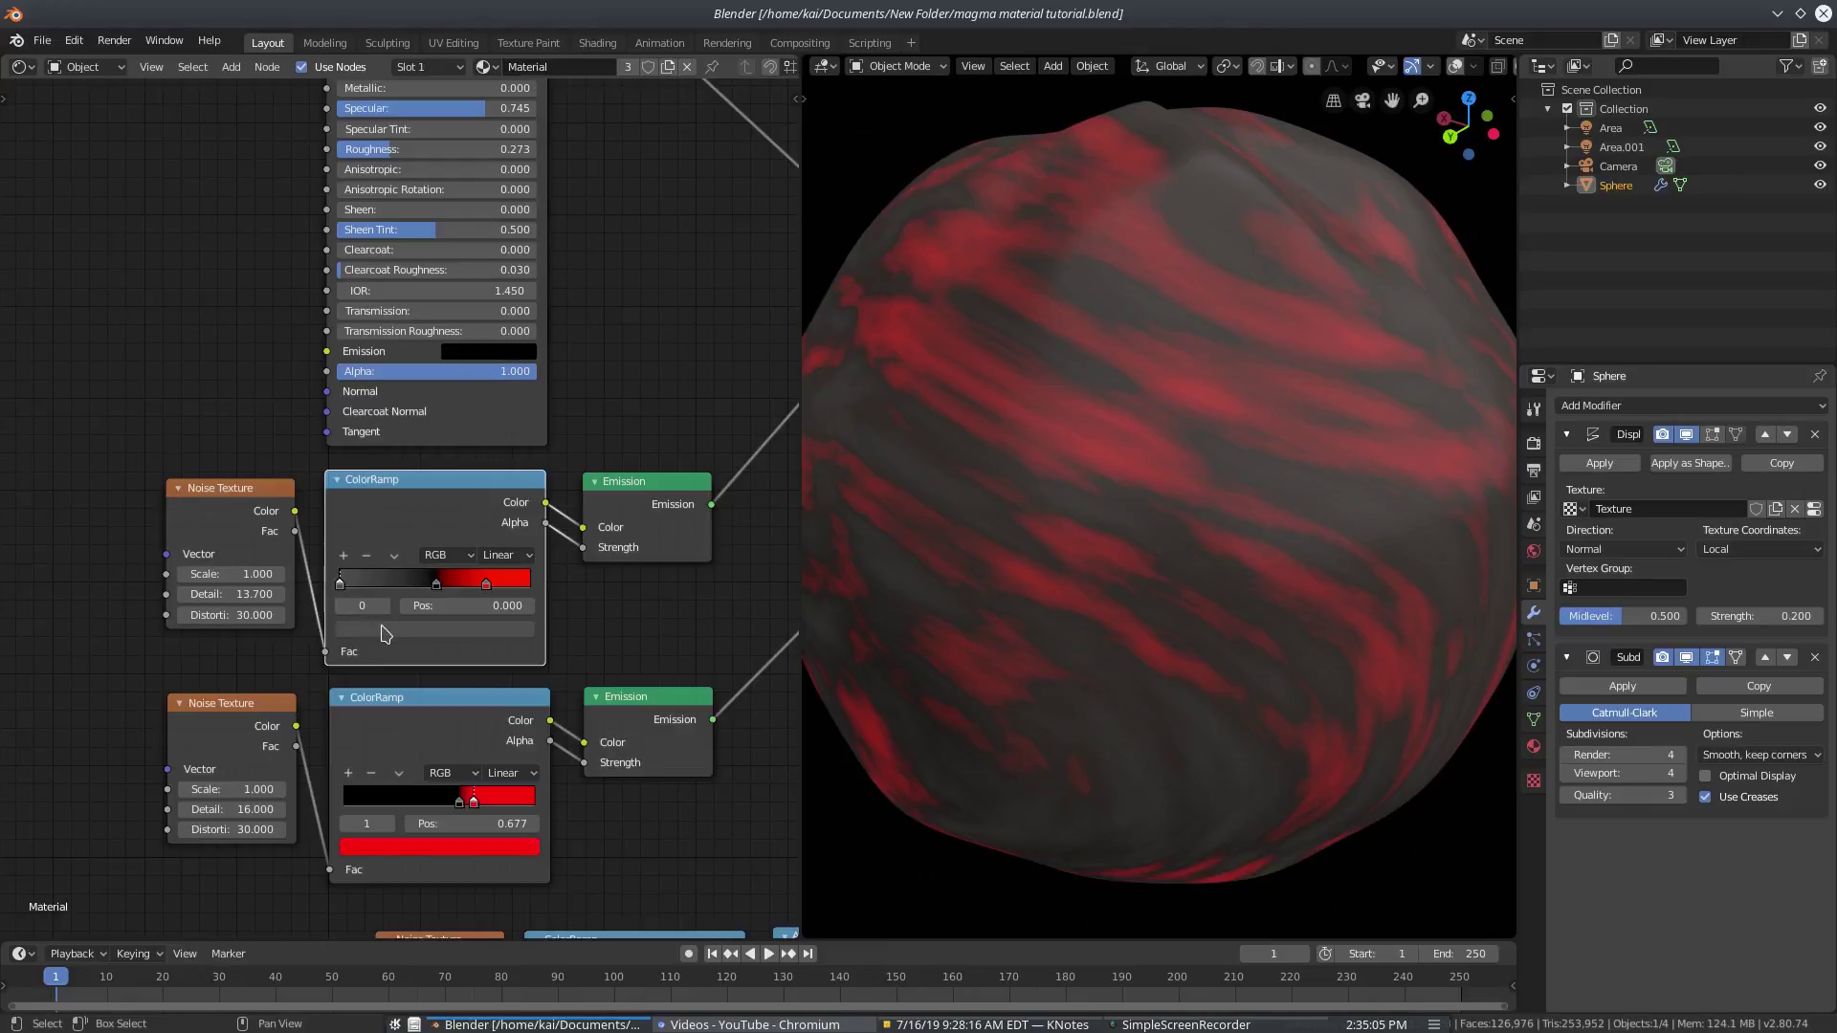
Try deleting the grey first stop of the upper red ColorRamp and undo the deletion
left_click(383, 632)
left_click(435, 585)
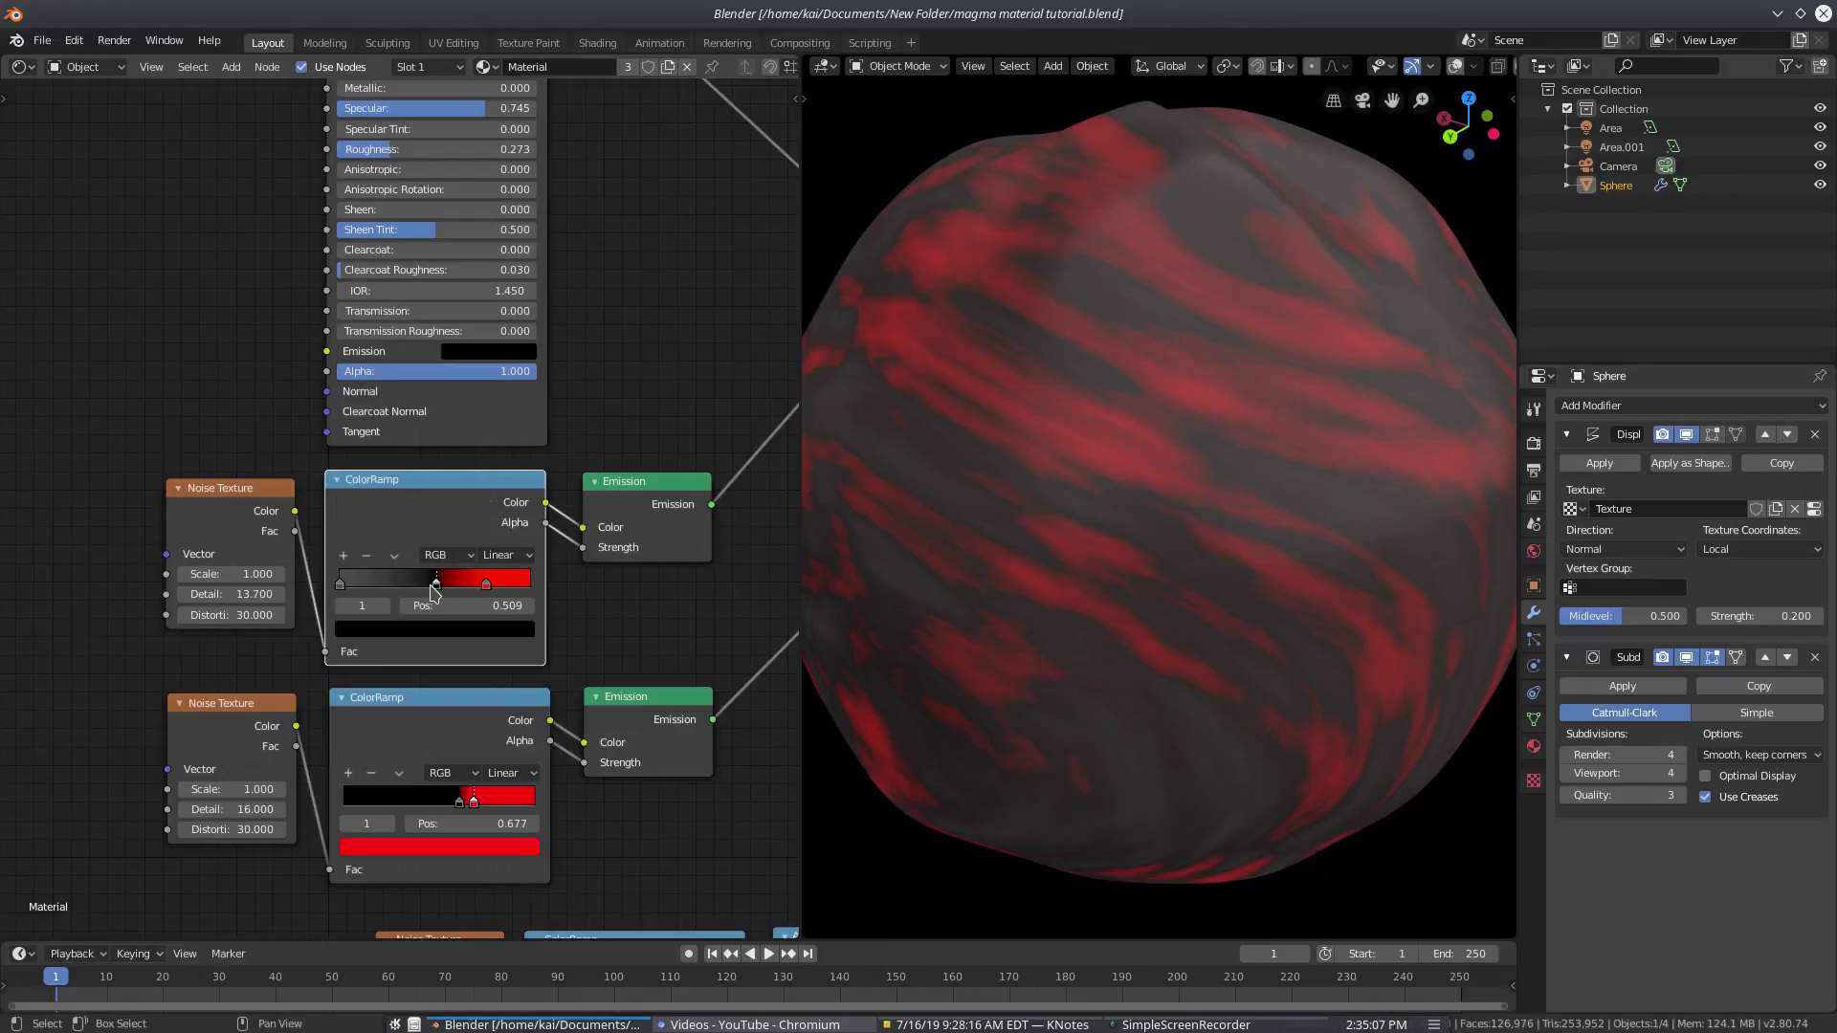
mouse_move(450, 587)
left_mouse_down()
mouse_move(421, 587)
mouse_move(455, 588)
mouse_move(440, 588)
left_mouse_up()
mouse_move(340, 586)
left_mouse_down()
mouse_move(361, 588)
mouse_move(330, 590)
left_mouse_up()
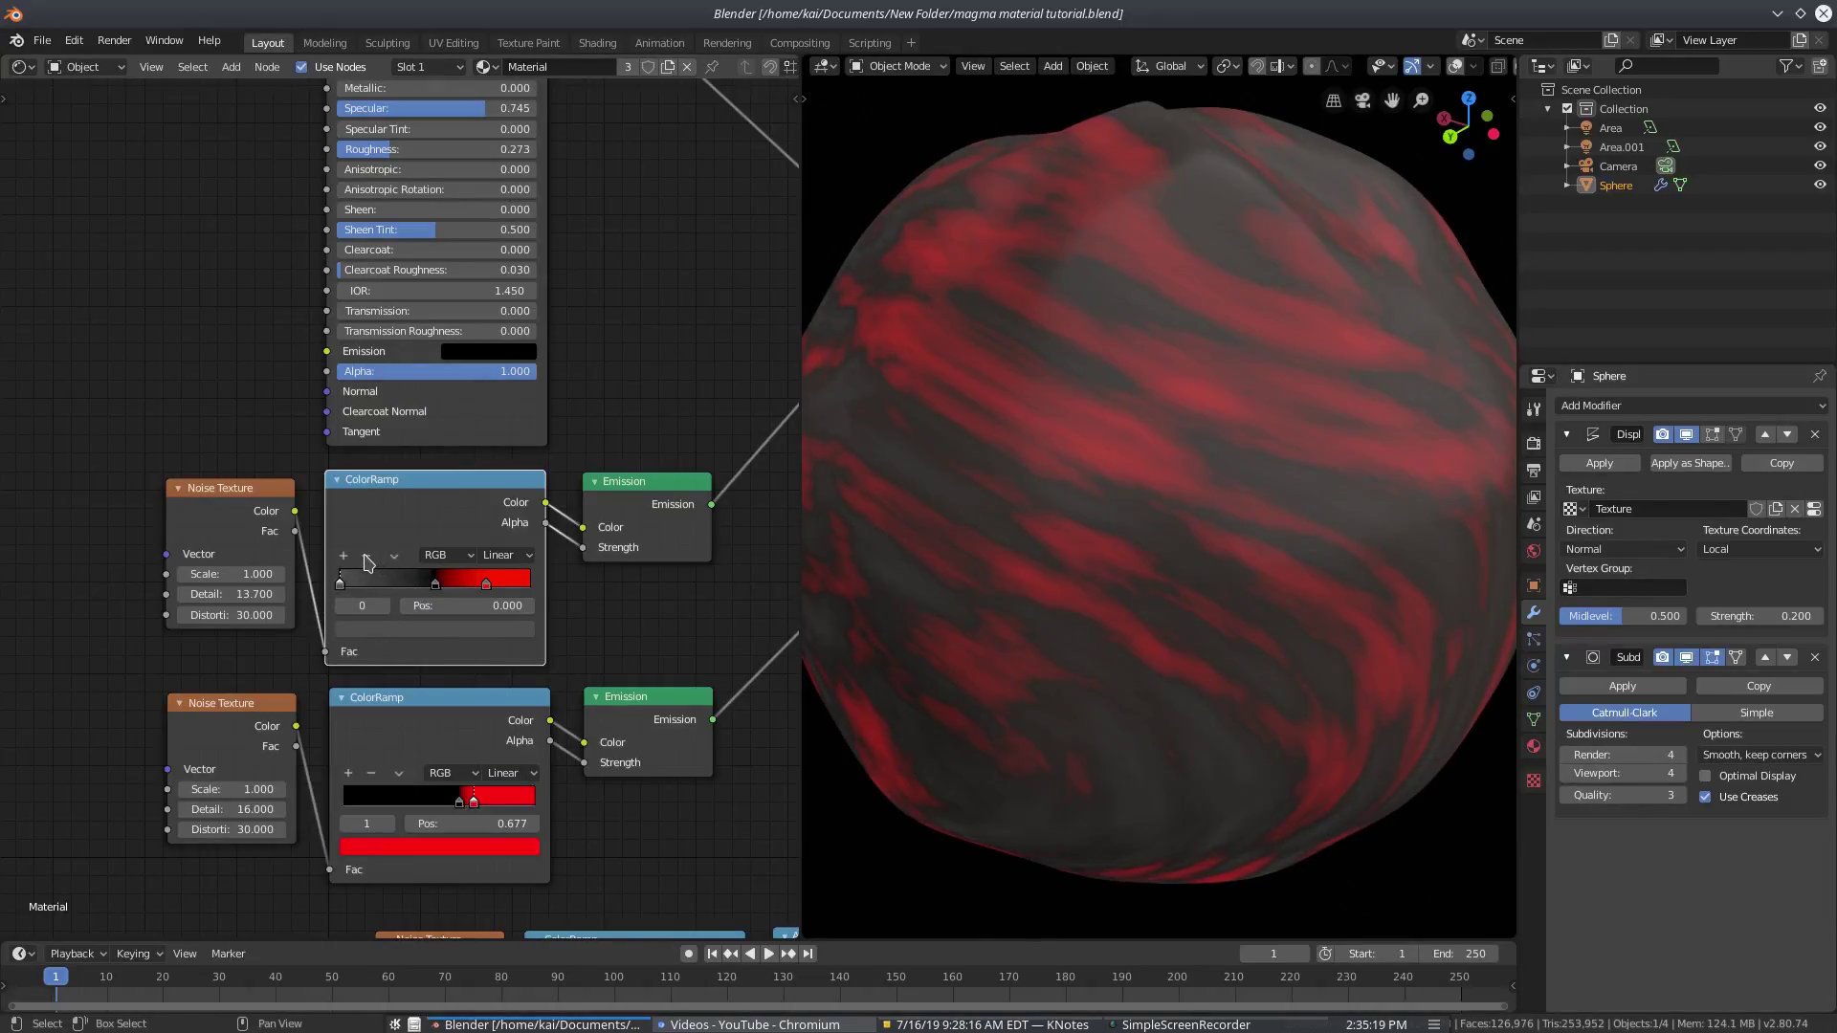
left_click(367, 556)
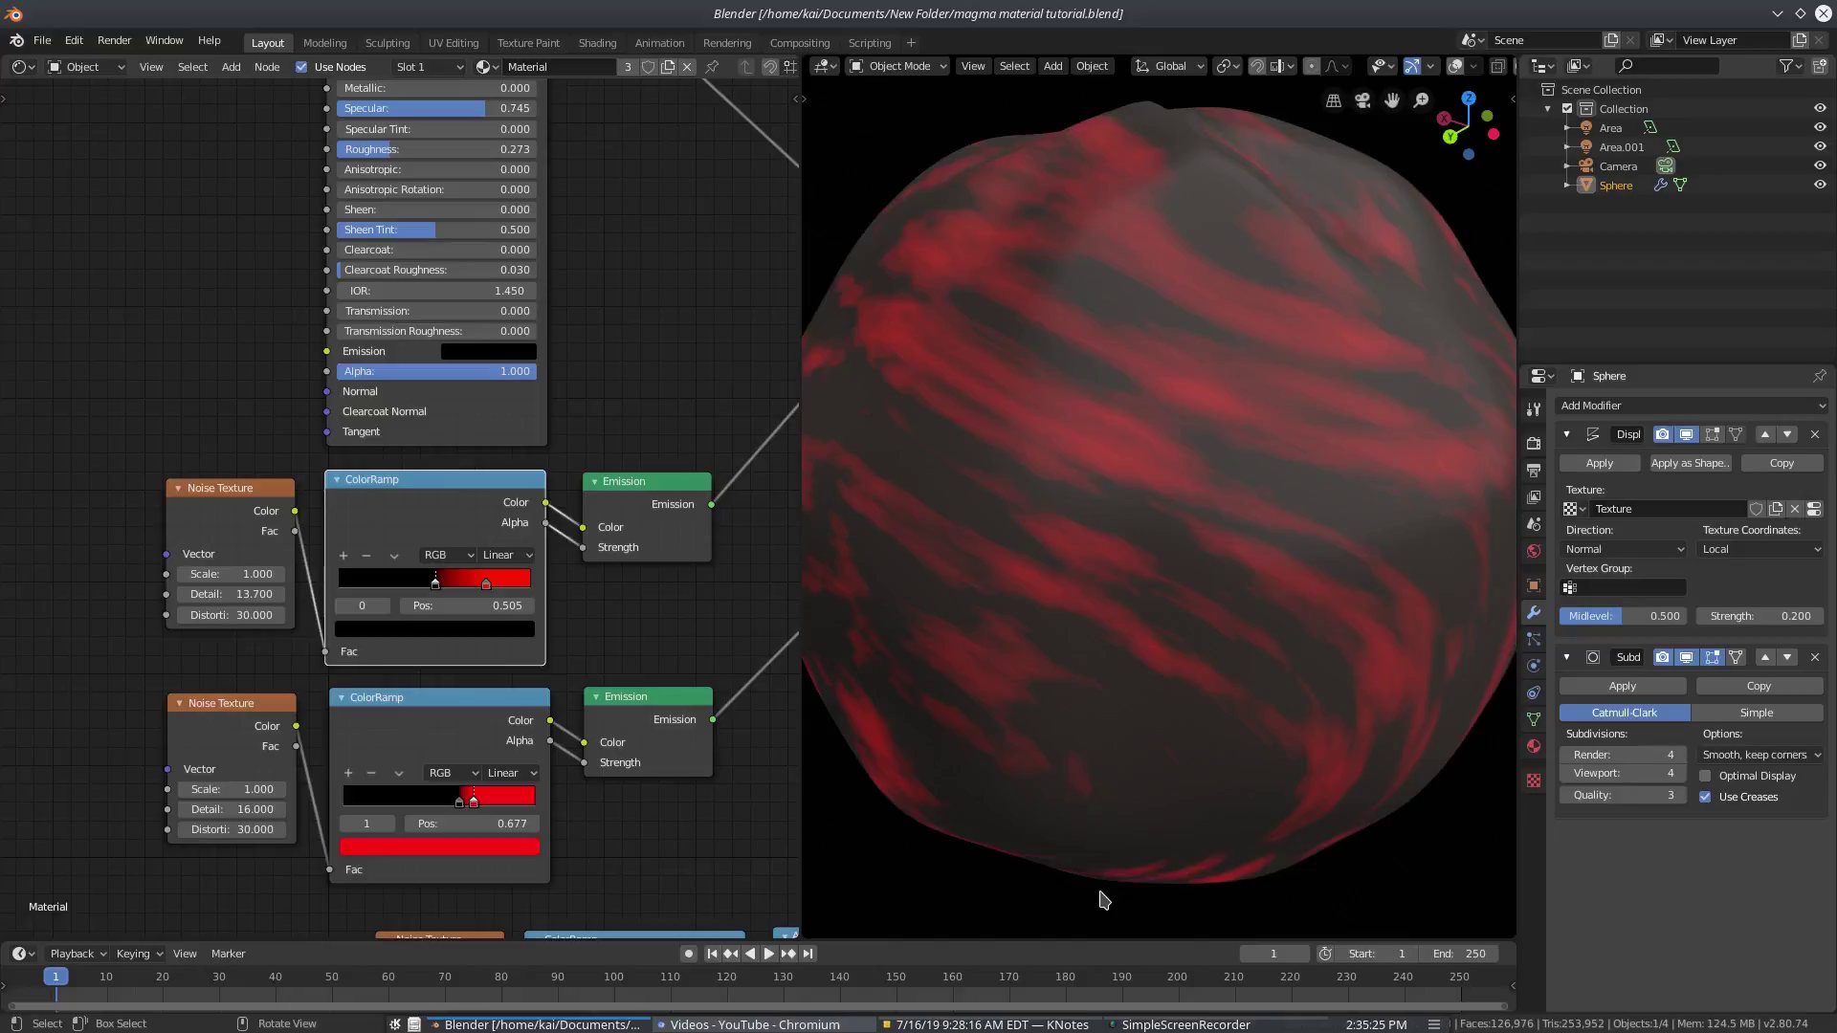
middle_click_drag(1105, 900, 1161, 486)
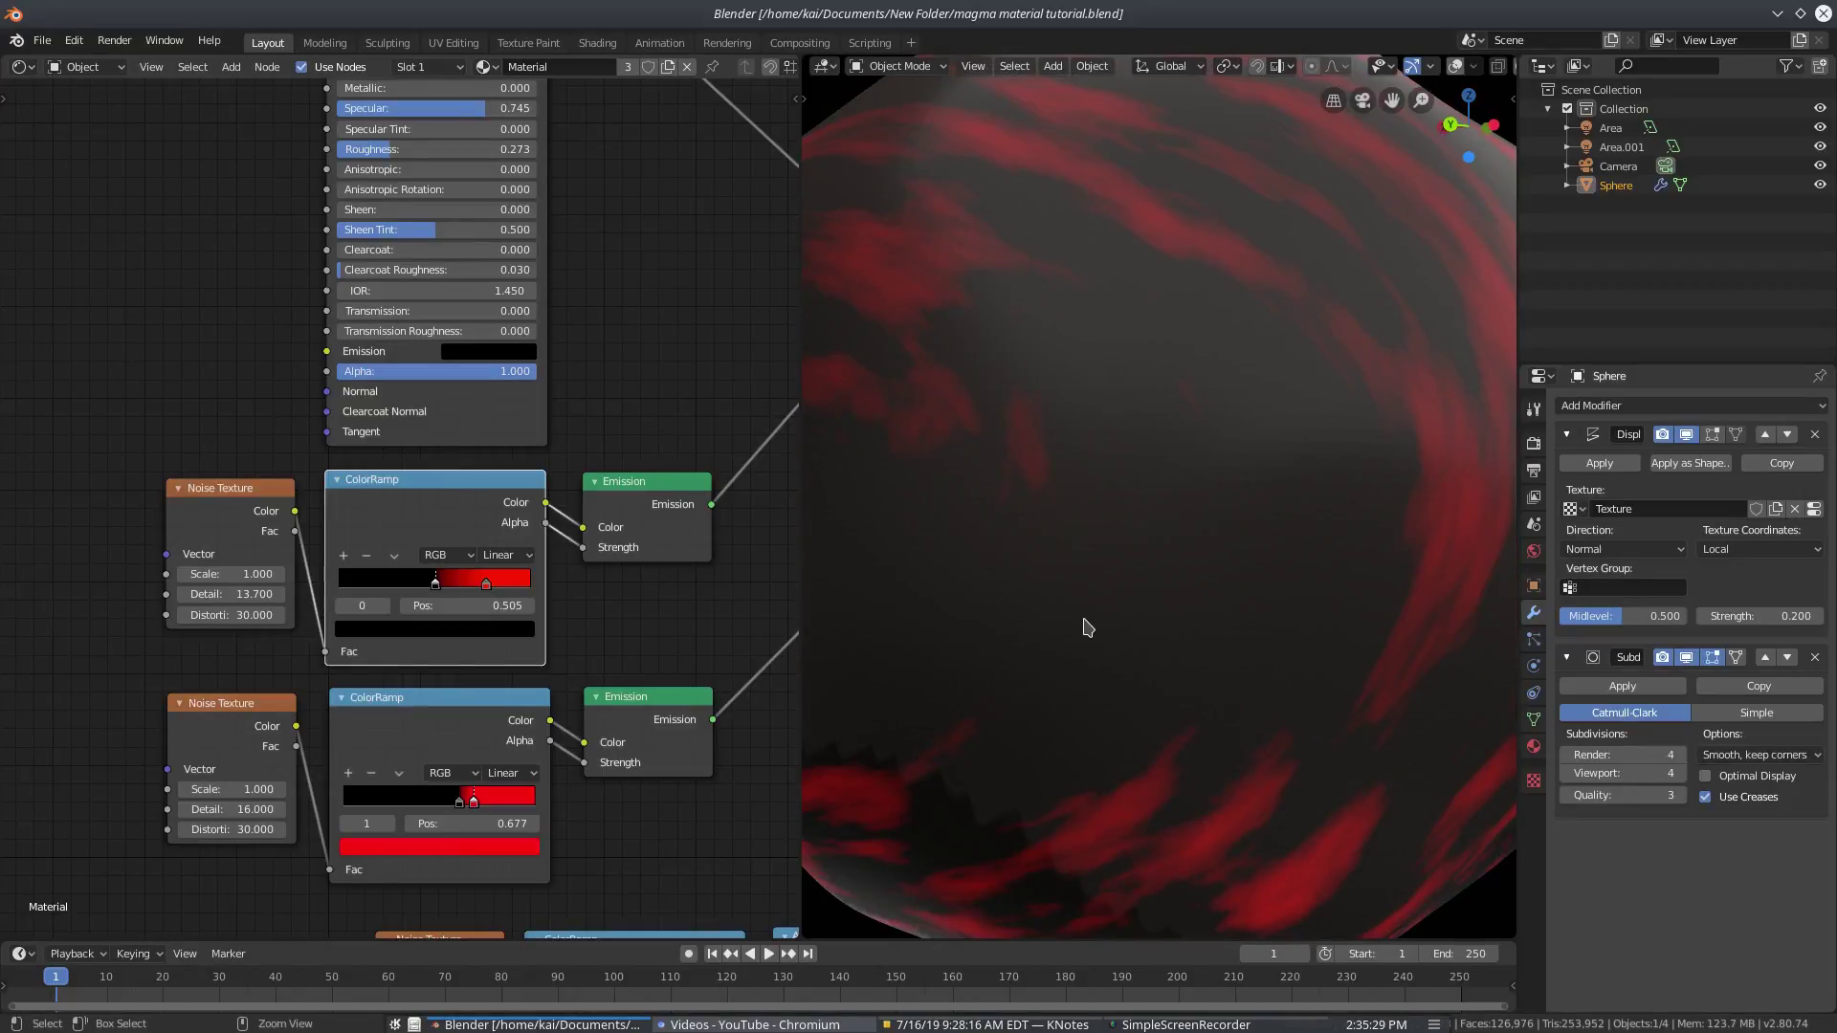
key("ctrl+z")
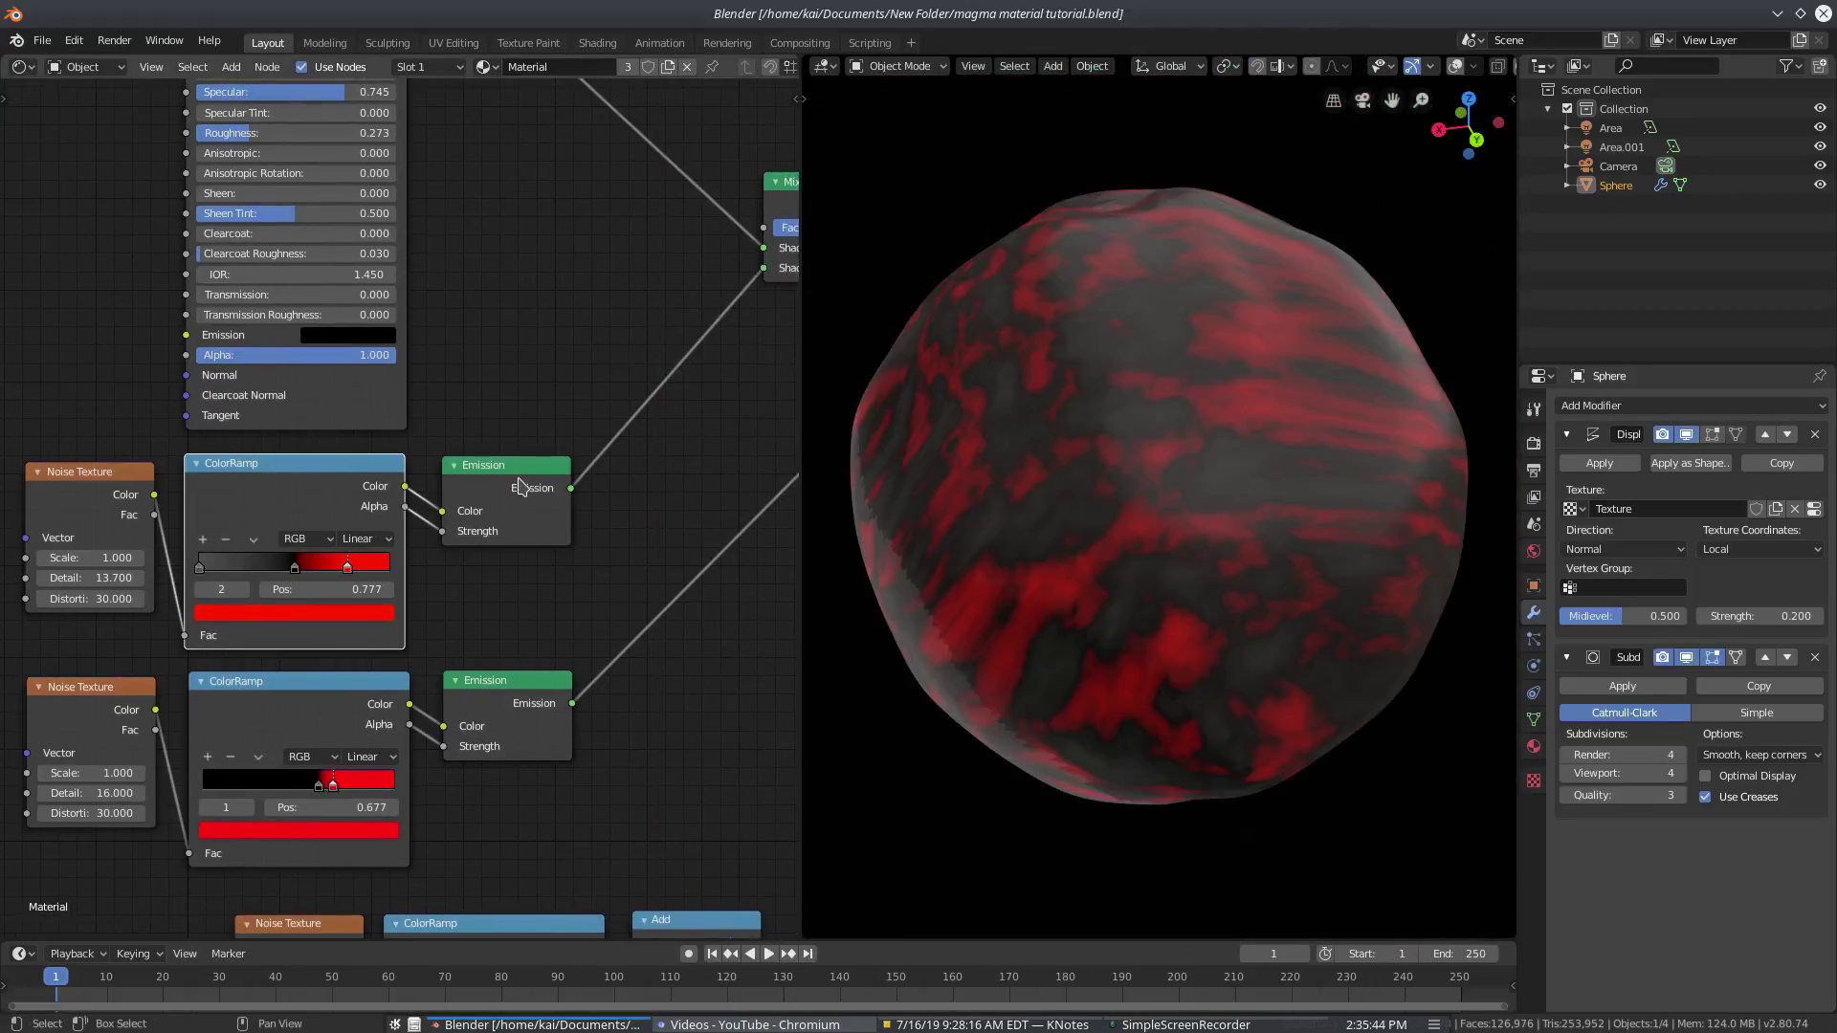
Search the node list for an Emission node and cancel adding it
left_click(512, 484)
left_click(395, 490)
left_click(408, 511)
key("shift+a")
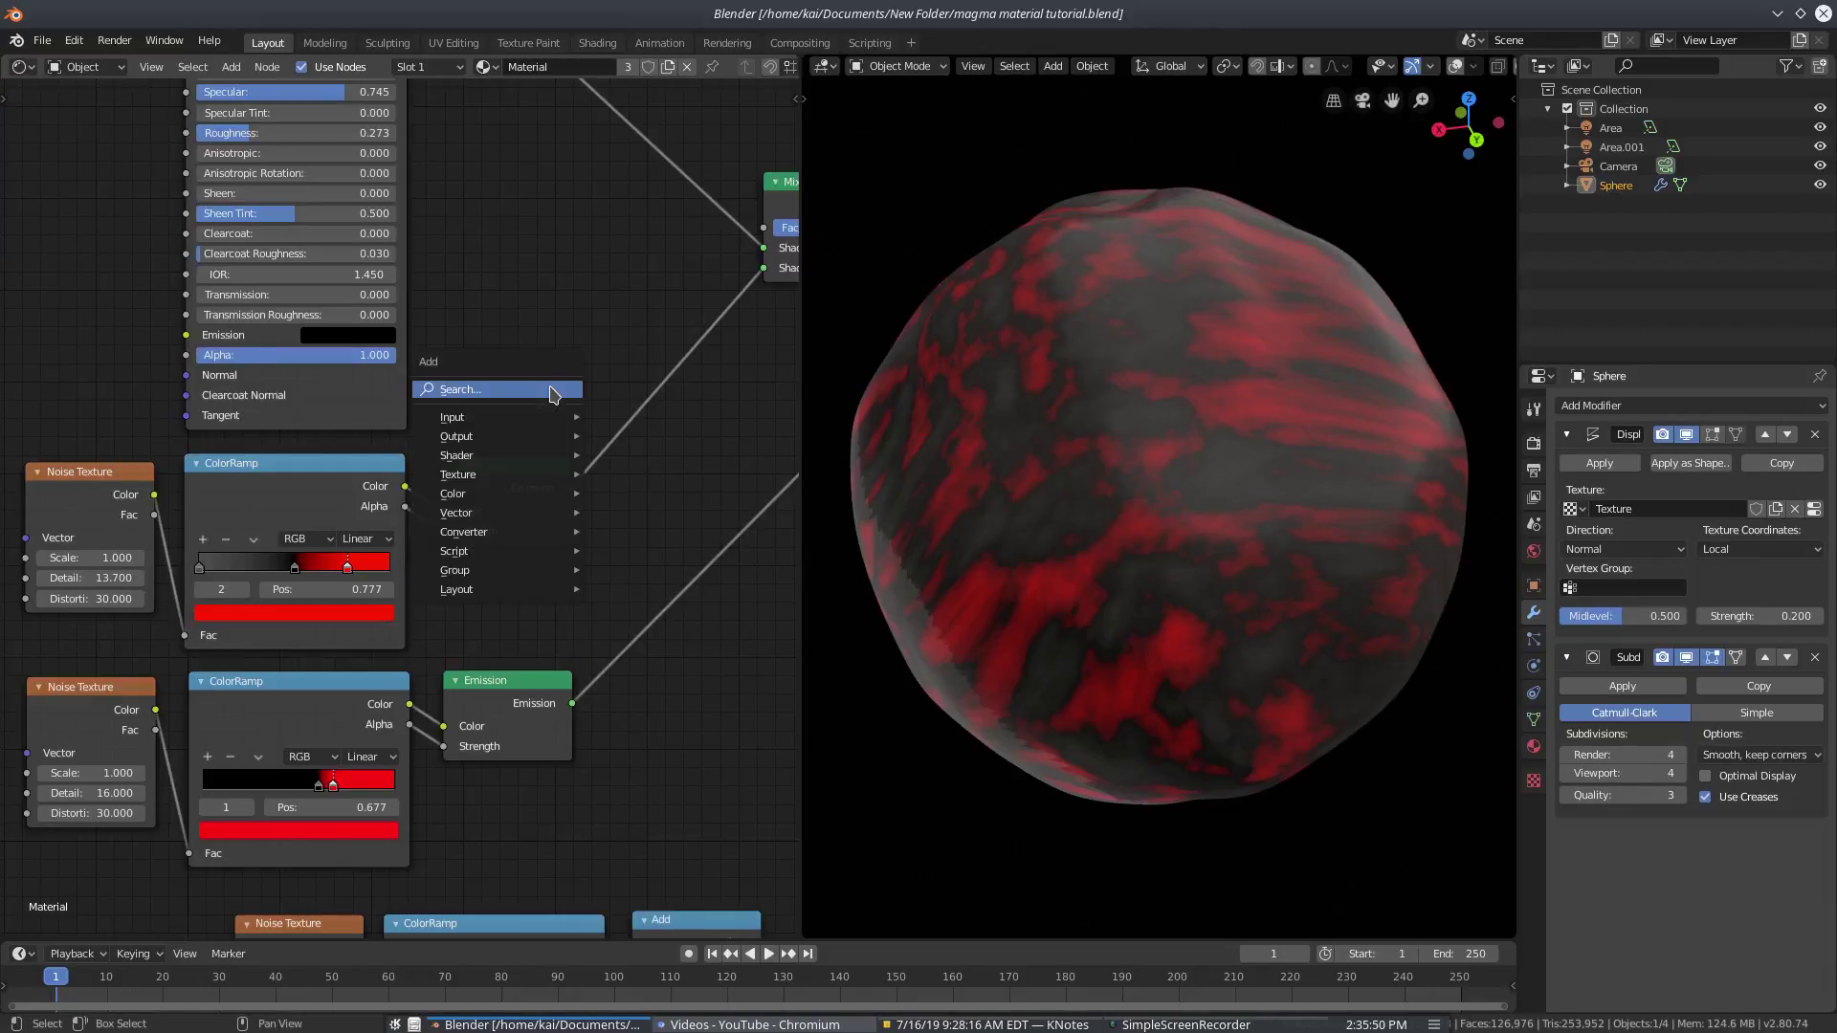
left_click(548, 386)
type("em")
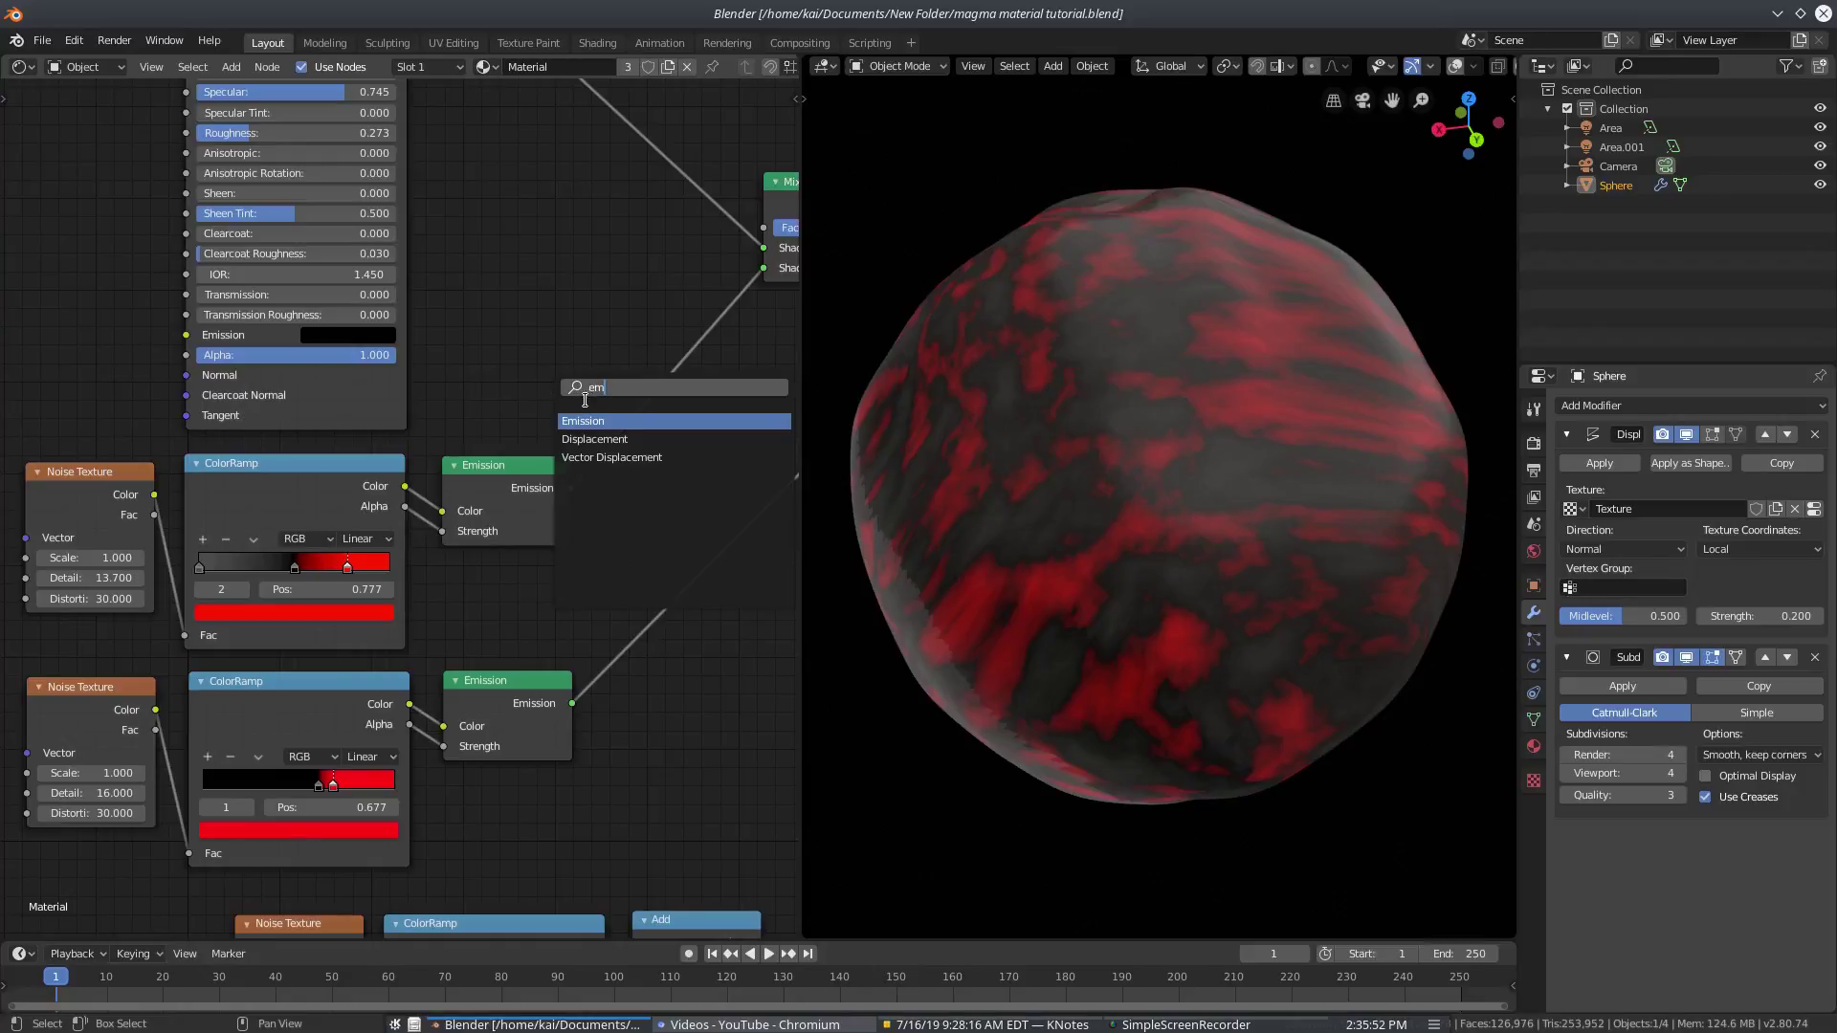
left_click(503, 384)
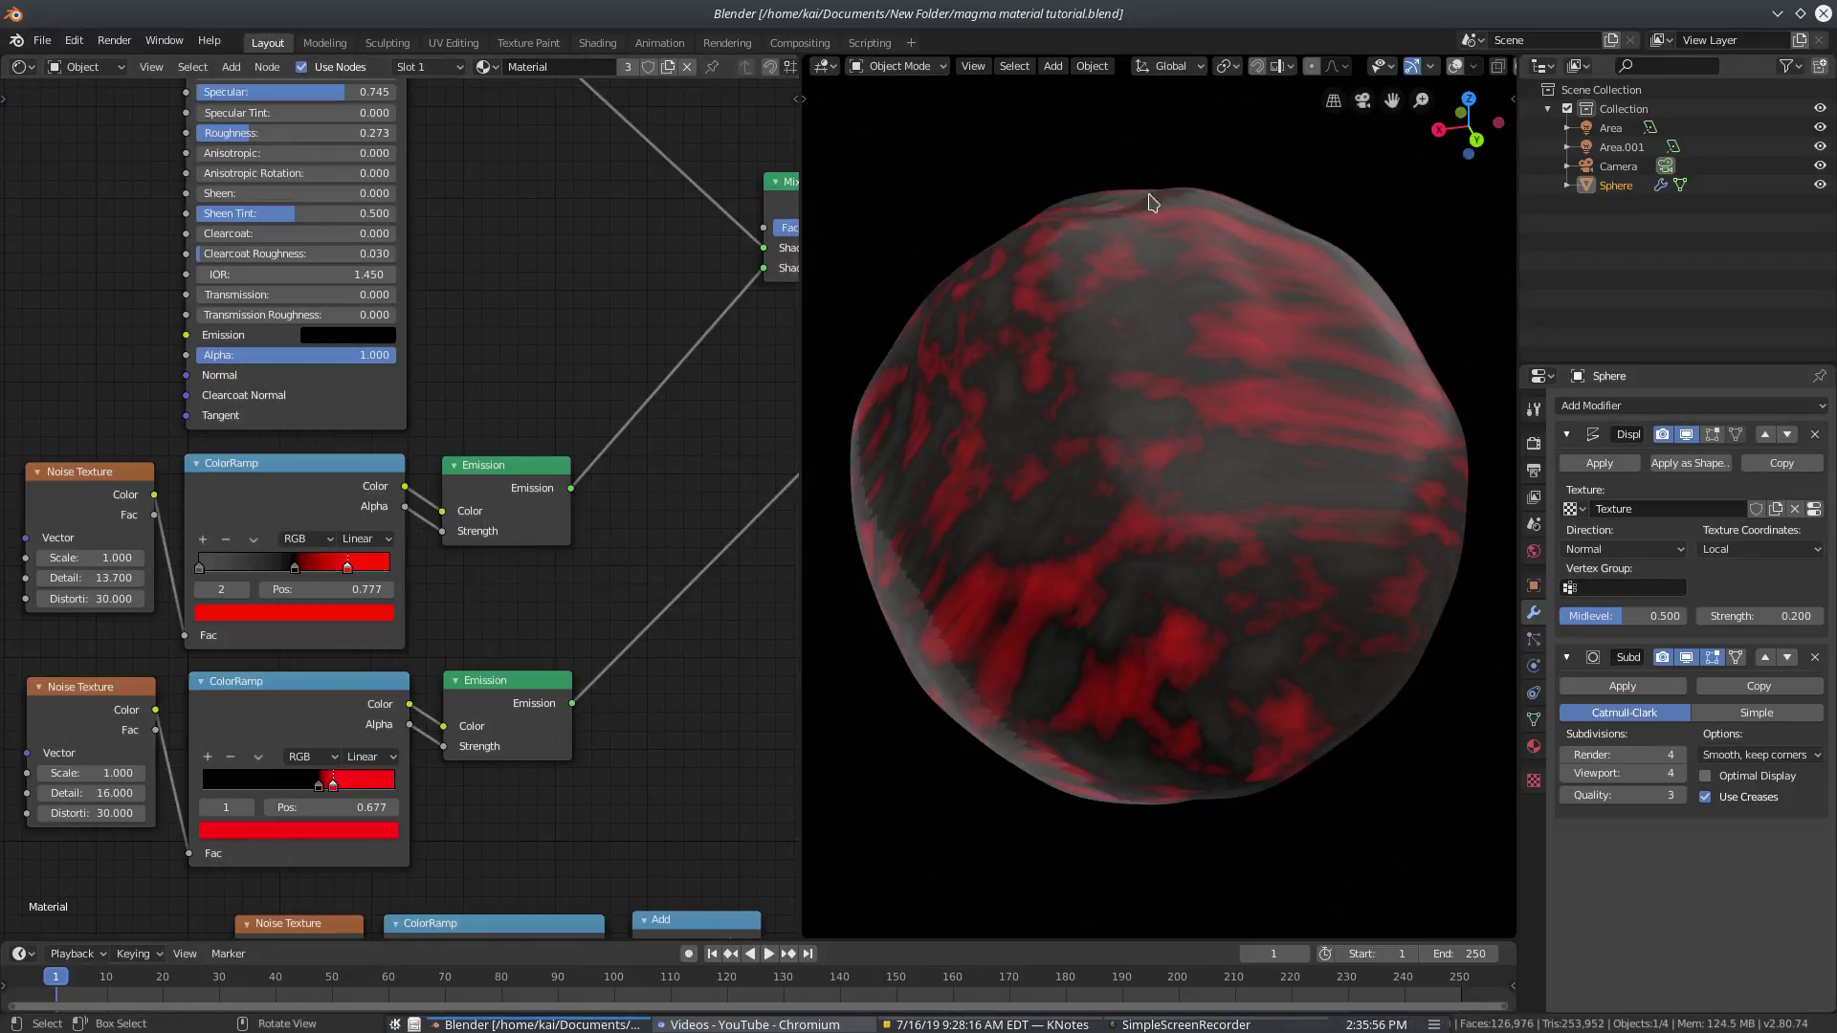
Disconnect the upper ColorRamp's Alpha from the Emission's Strength and reconnect it
middle_click_drag(1186, 603, 1244, 488)
mouse_move(442, 531)
left_mouse_down()
mouse_move(421, 527)
mouse_move(443, 542)
left_mouse_up()
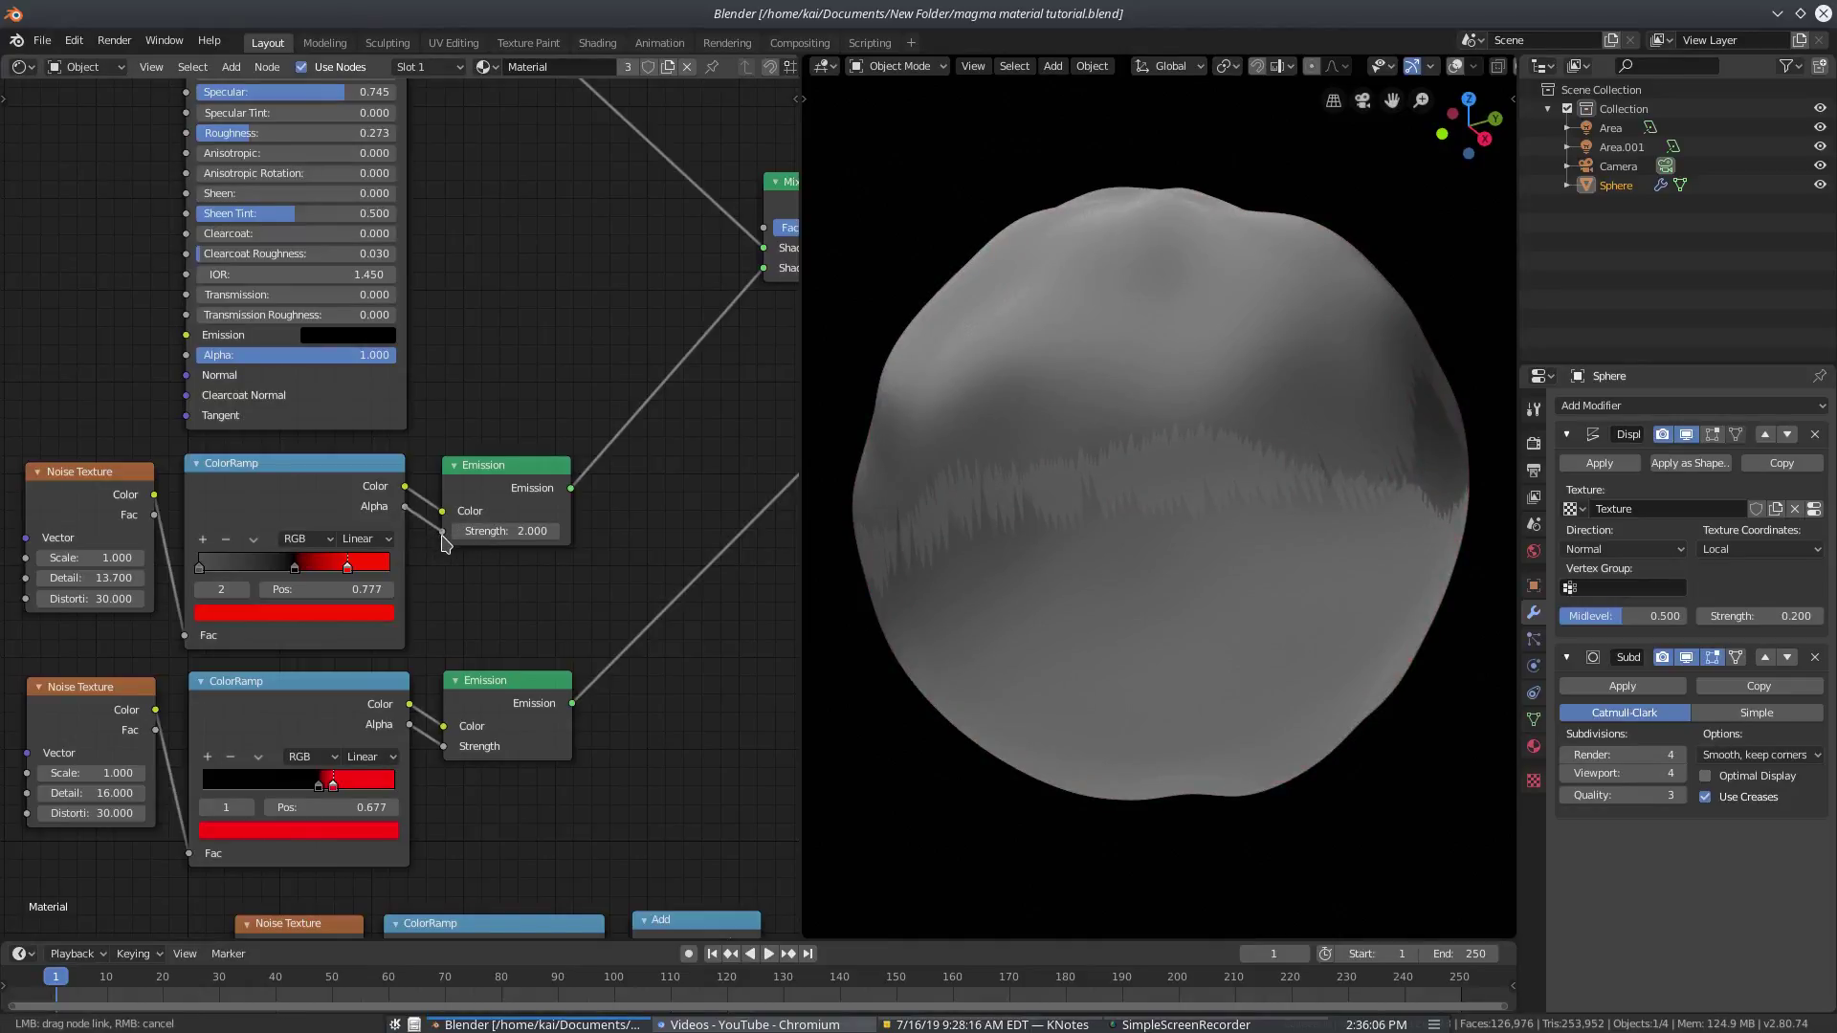
mouse_move(443, 542)
left_mouse_down()
mouse_move(427, 536)
mouse_move(445, 534)
left_mouse_up()
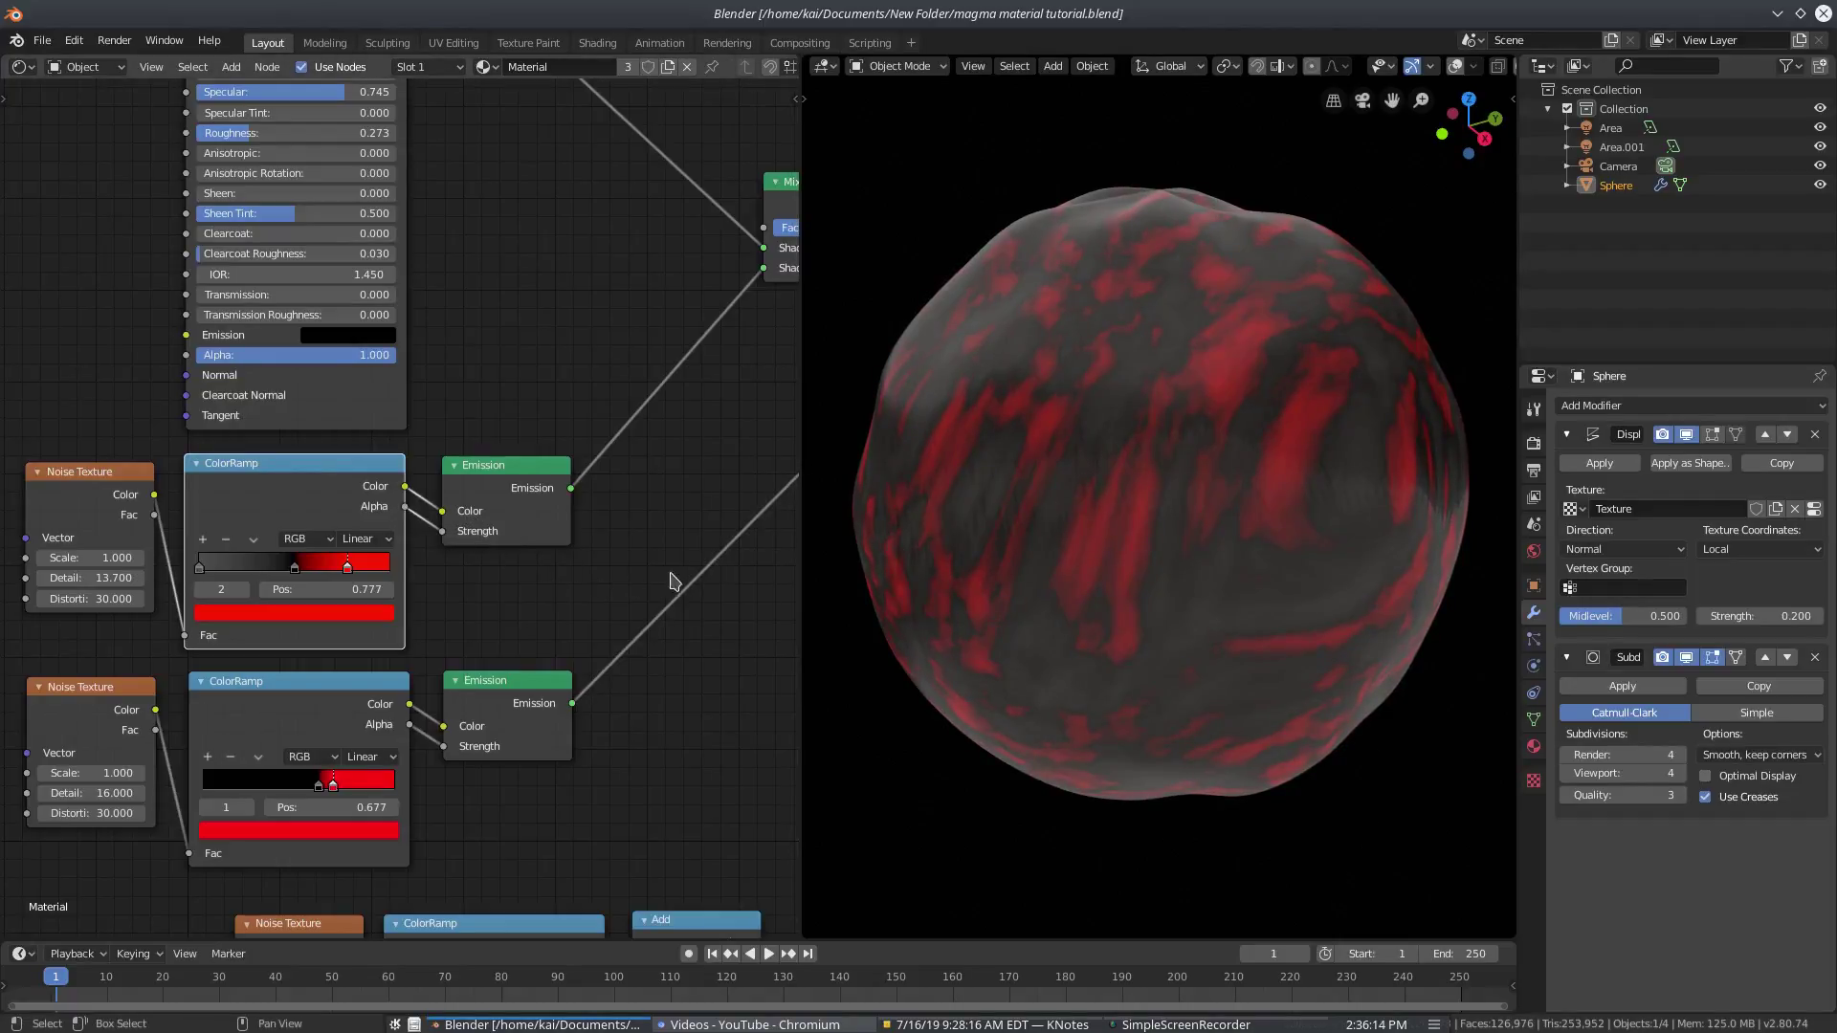
Connect the first Mix Shader to the second Mix Shader's first Shader input, and the second Mix Shader to the Material Output's surface
middle_click_drag(676, 572, 522, 731)
left_click_drag(394, 637, 376, 614)
left_click(681, 356)
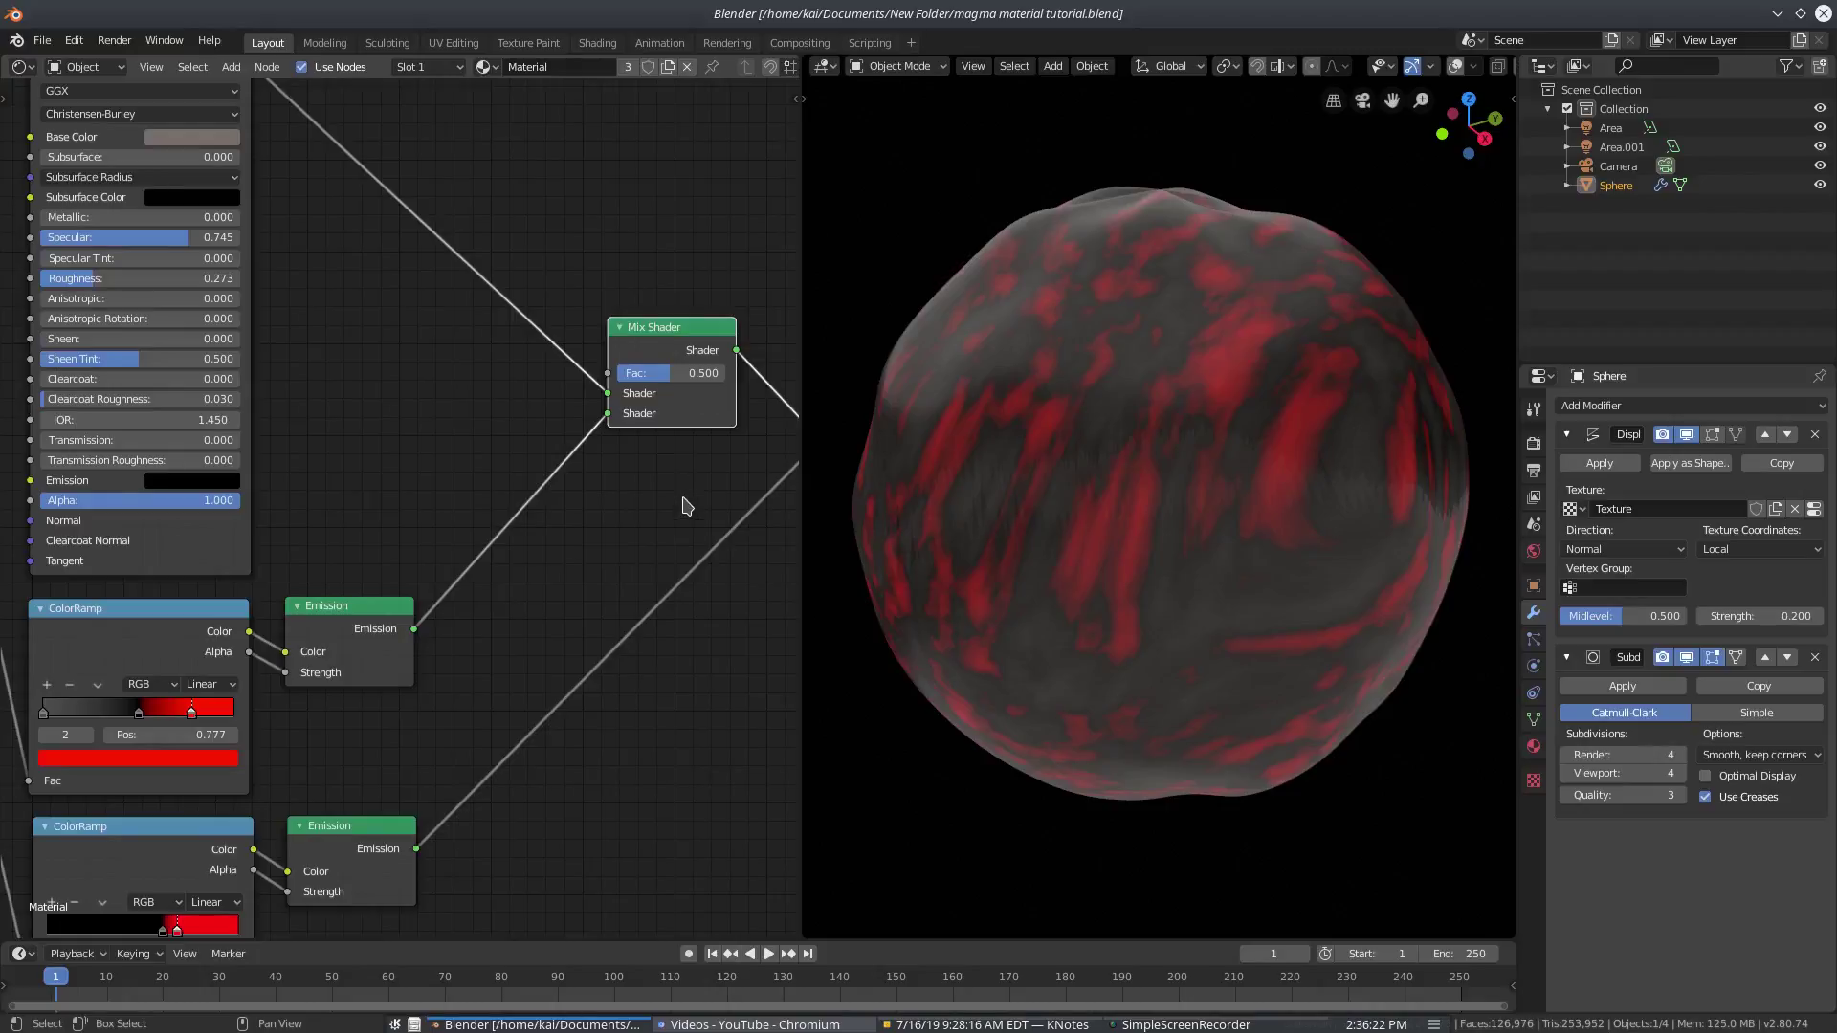
scroll(610, 516, "down", 3)
middle_click_drag(683, 500, 509, 388)
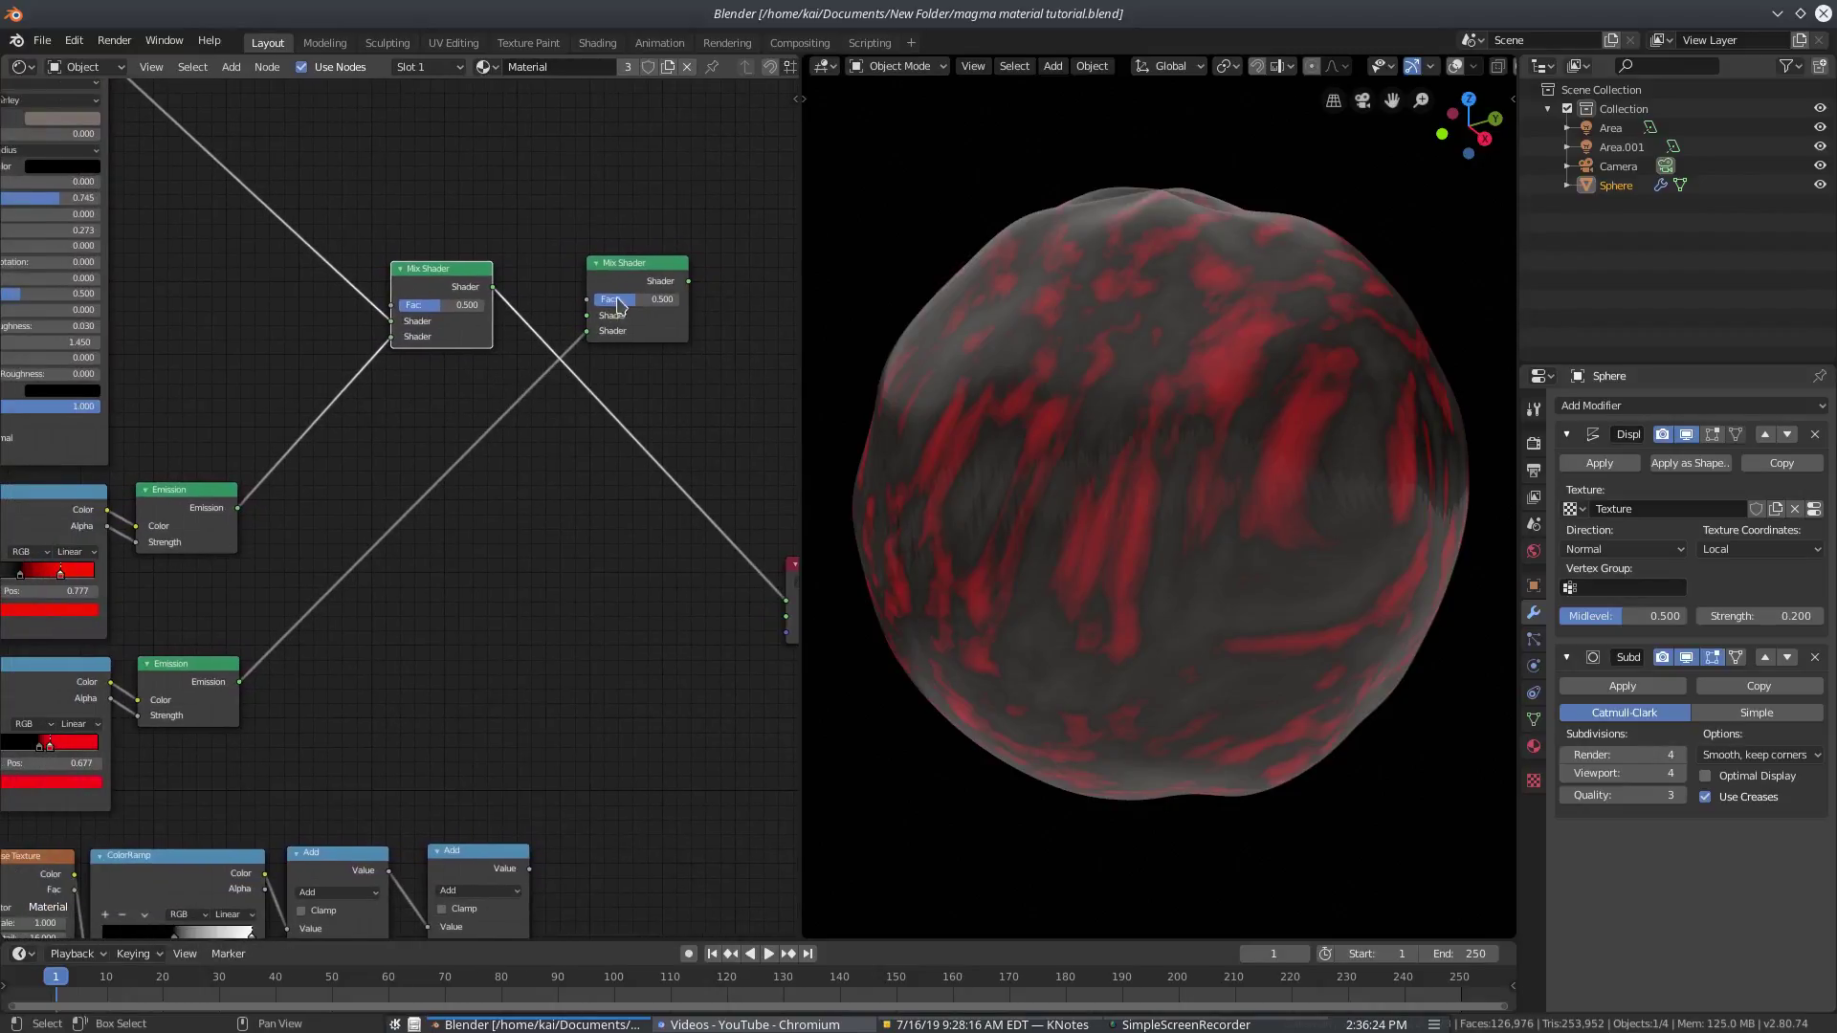
left_click_drag(491, 287, 587, 316)
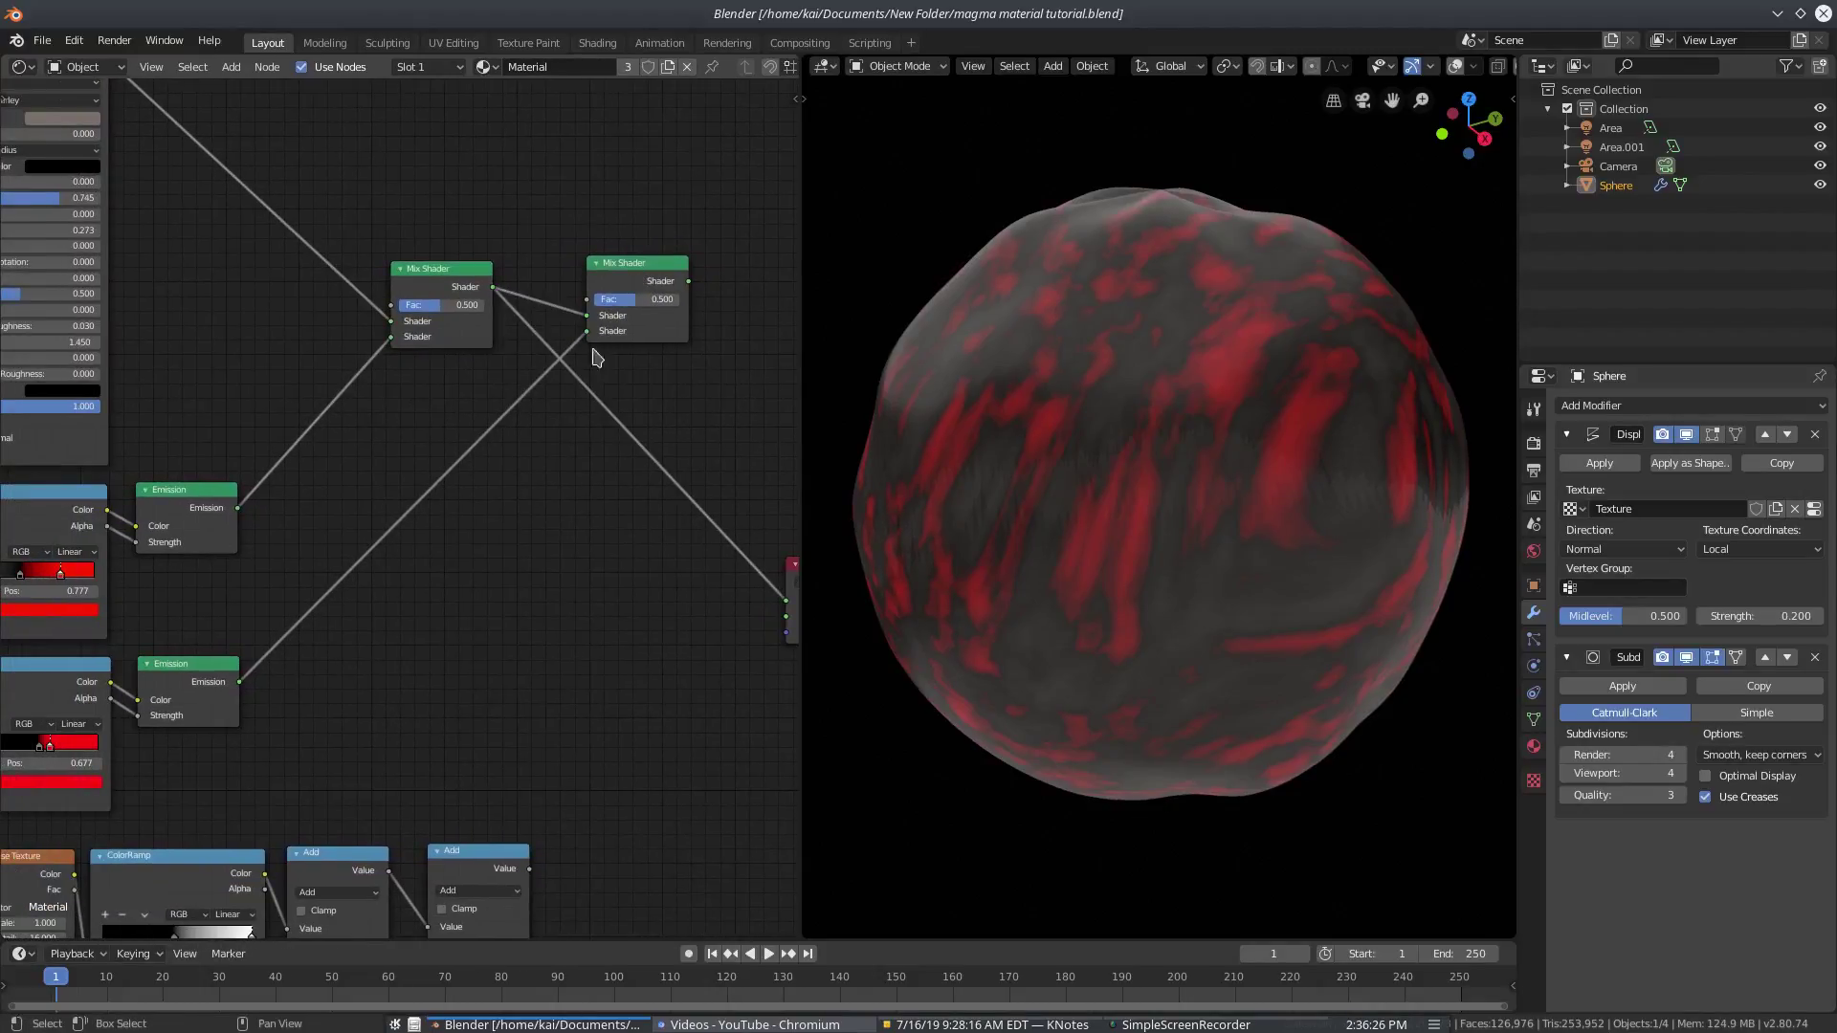
left_click_drag(688, 281, 779, 586)
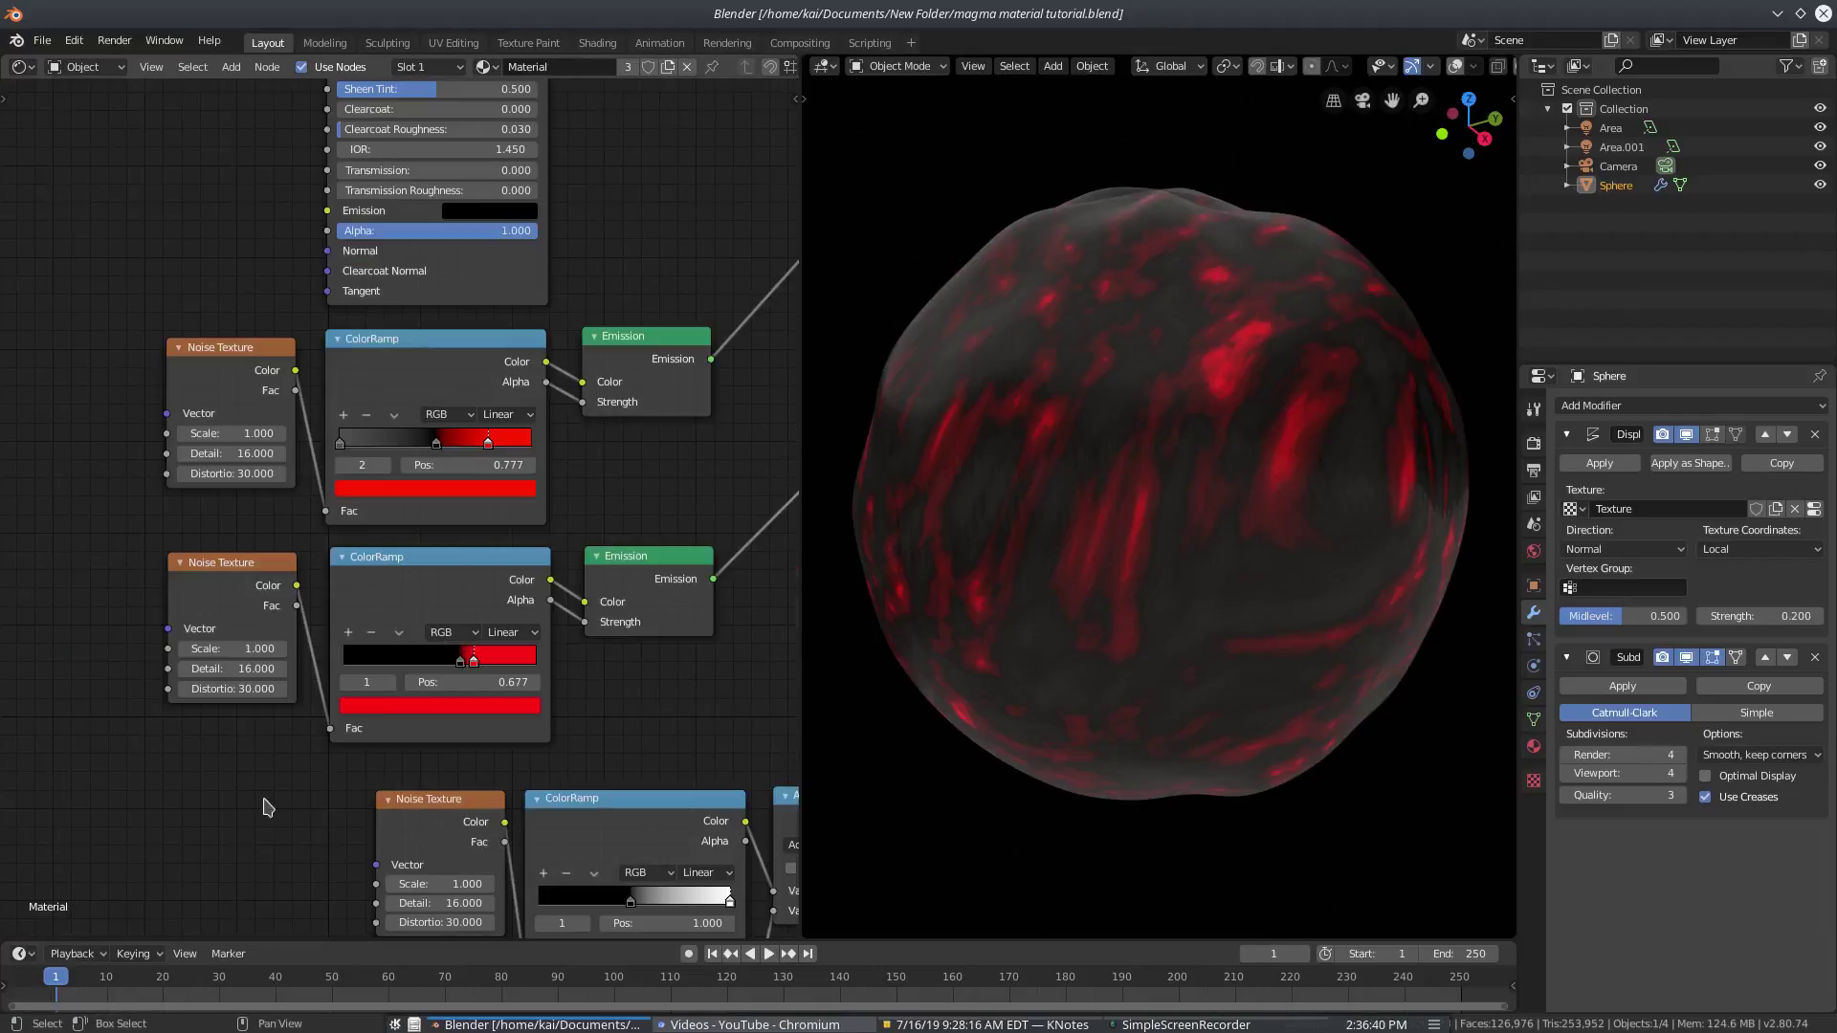
Move the red stop of the lower red ColorRamp to position 0.805
middle_click_drag(1119, 623, 971, 546)
scroll(472, 623, "down", 2)
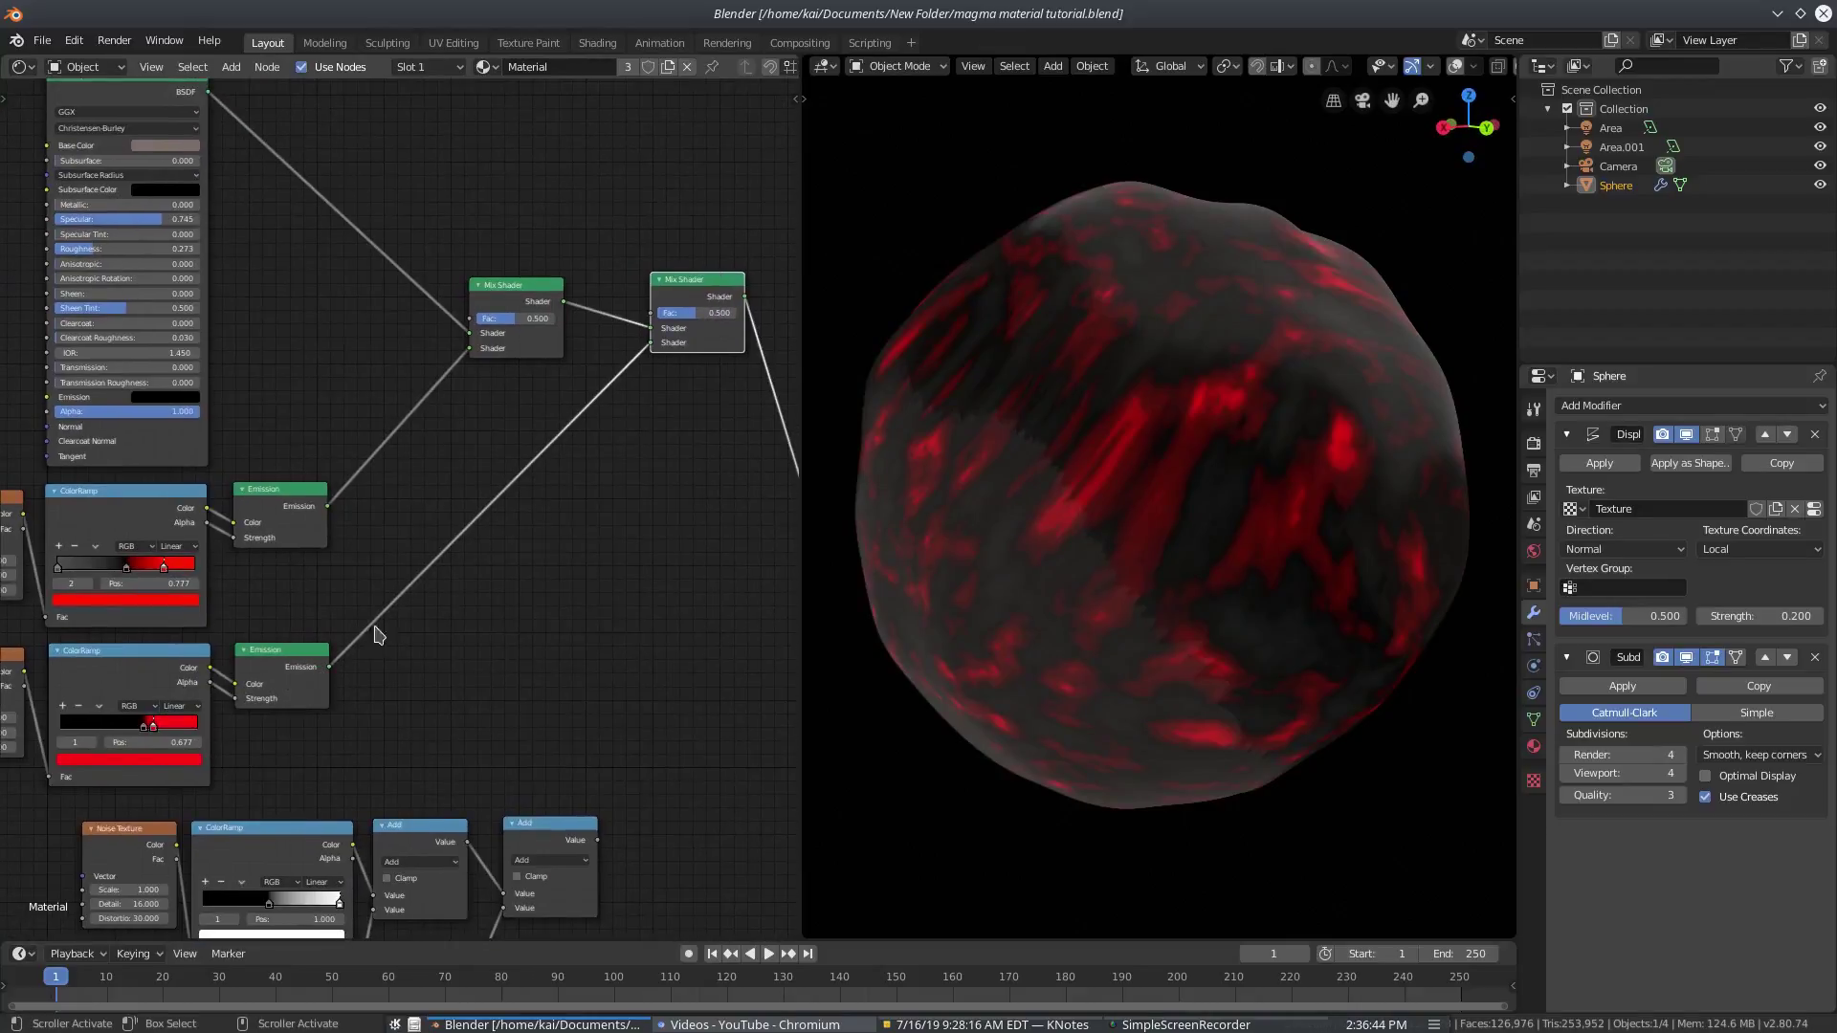
middle_click_drag(629, 462, 574, 459)
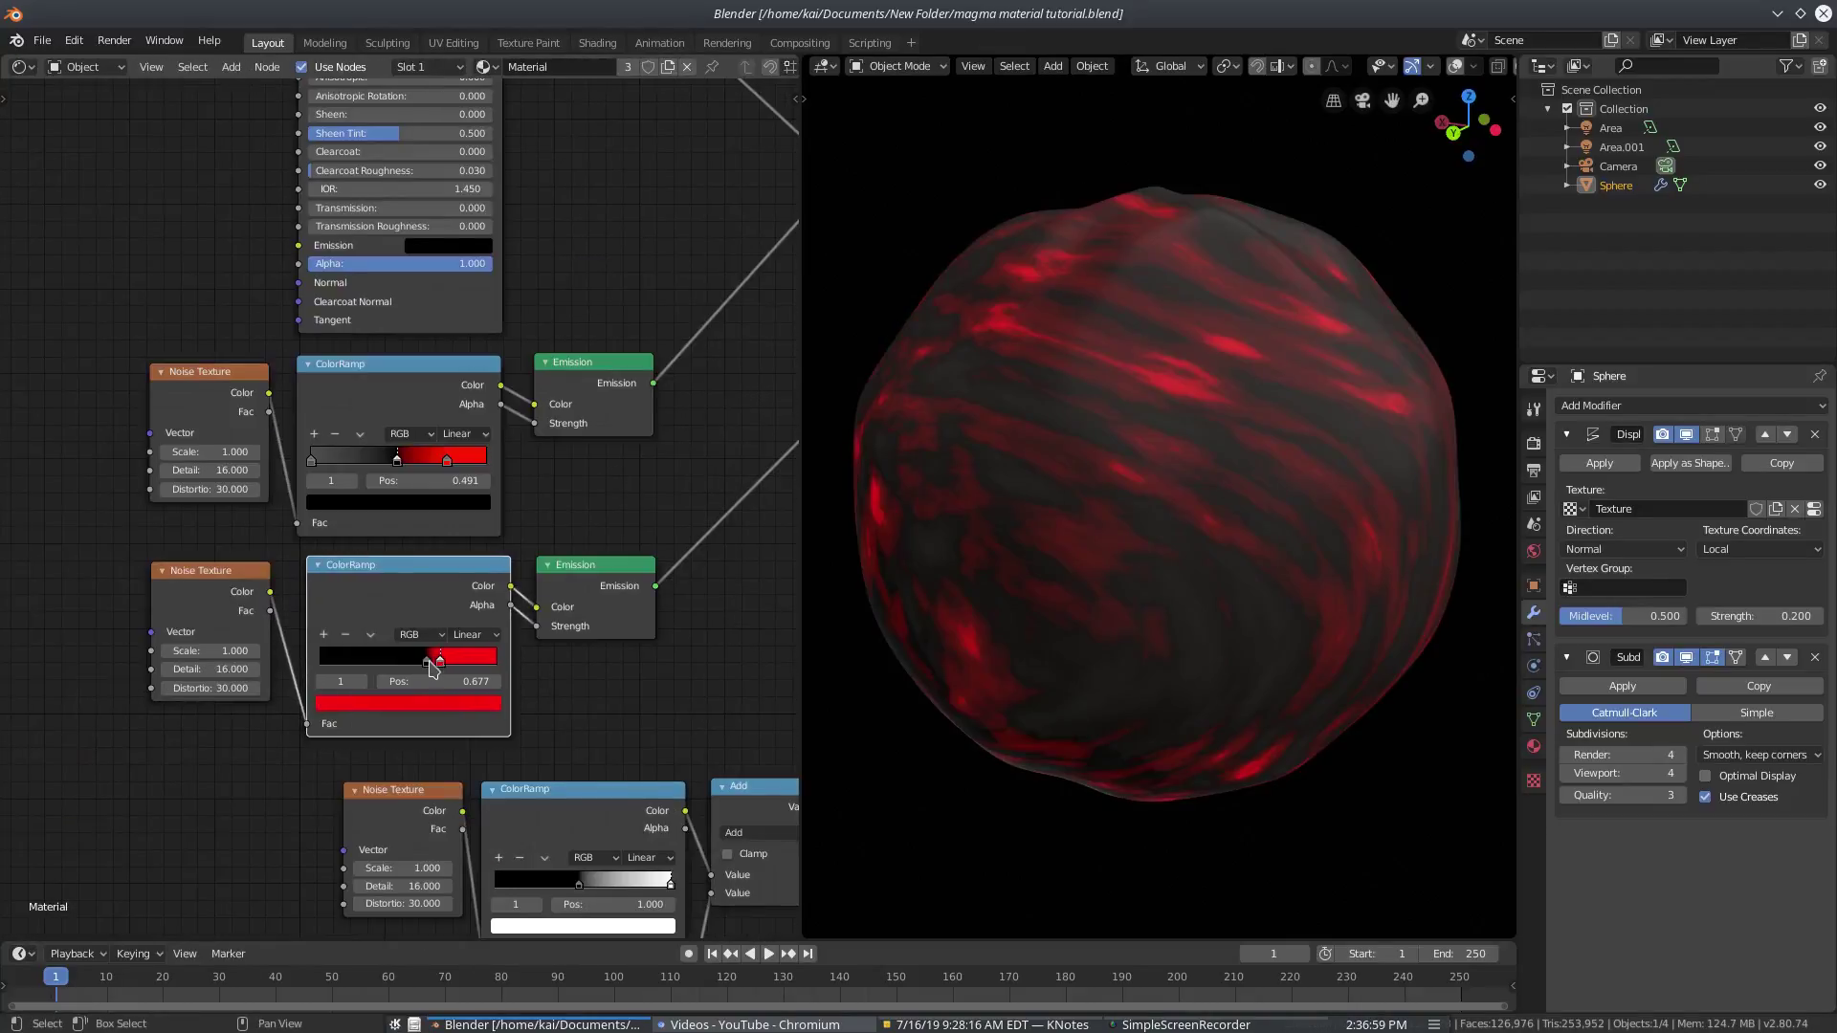
left_click(427, 661)
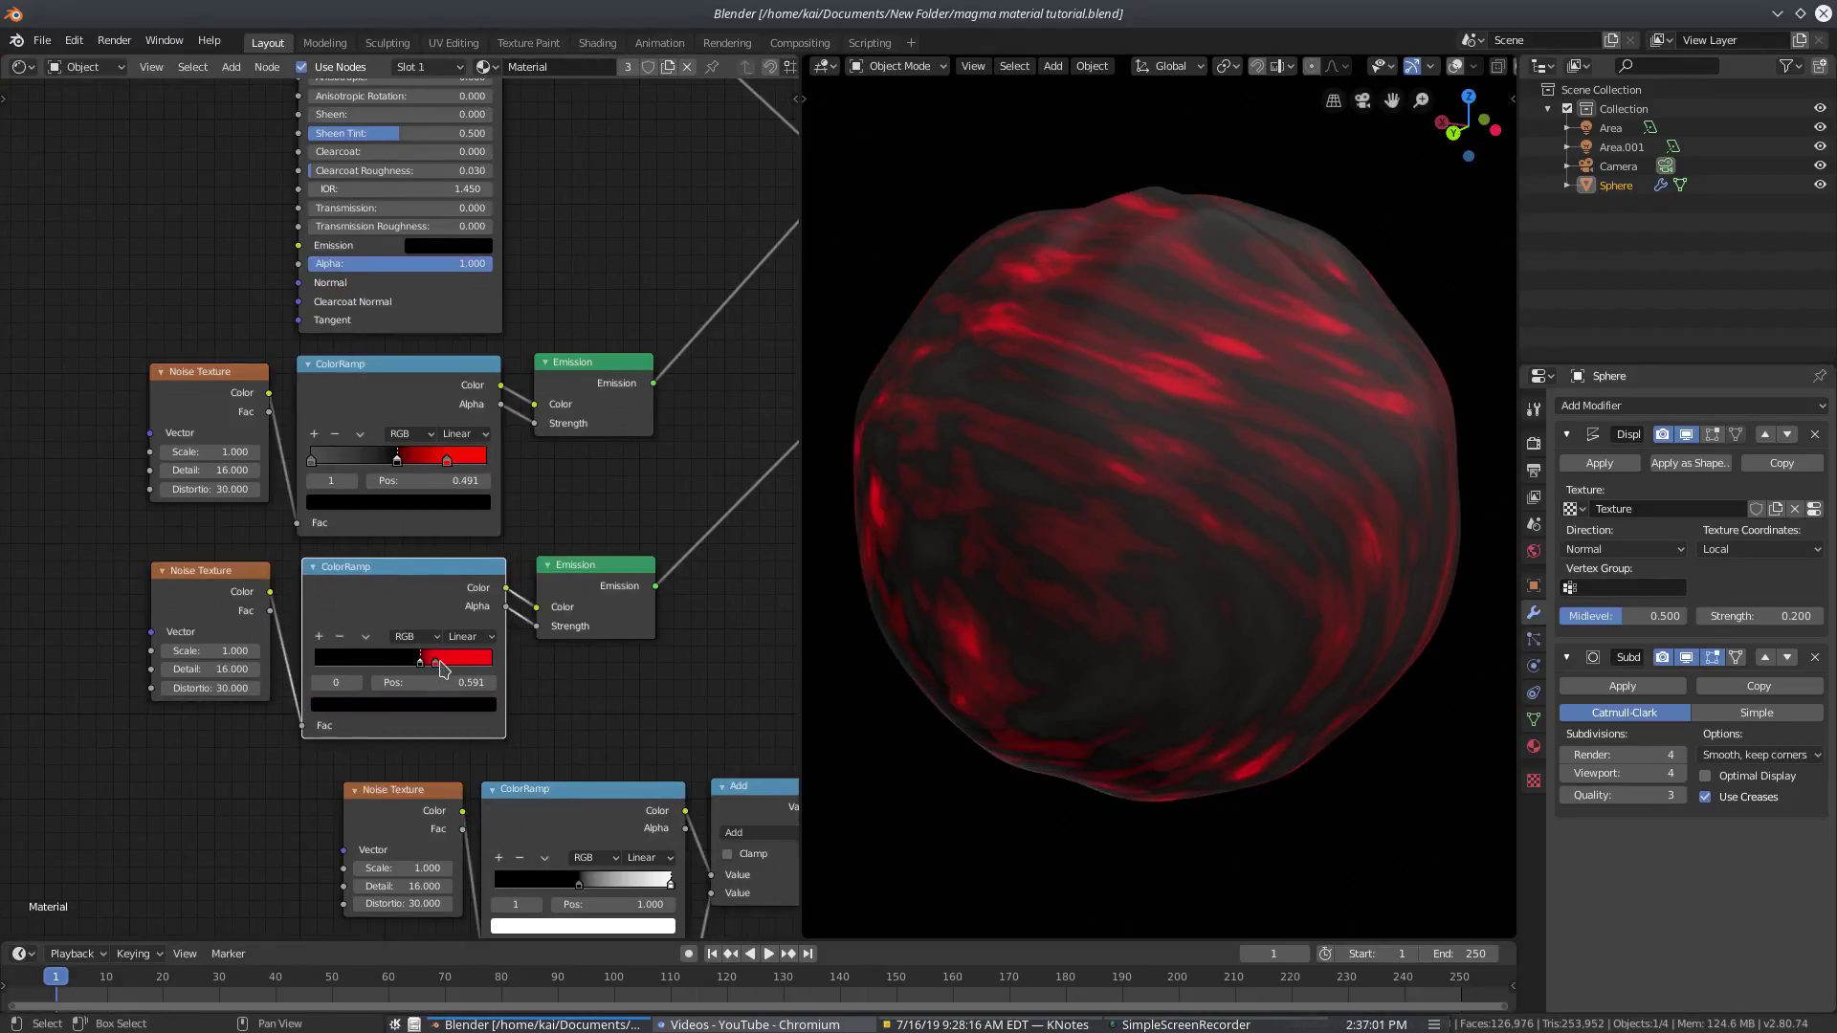
left_click_drag(442, 661, 459, 672)
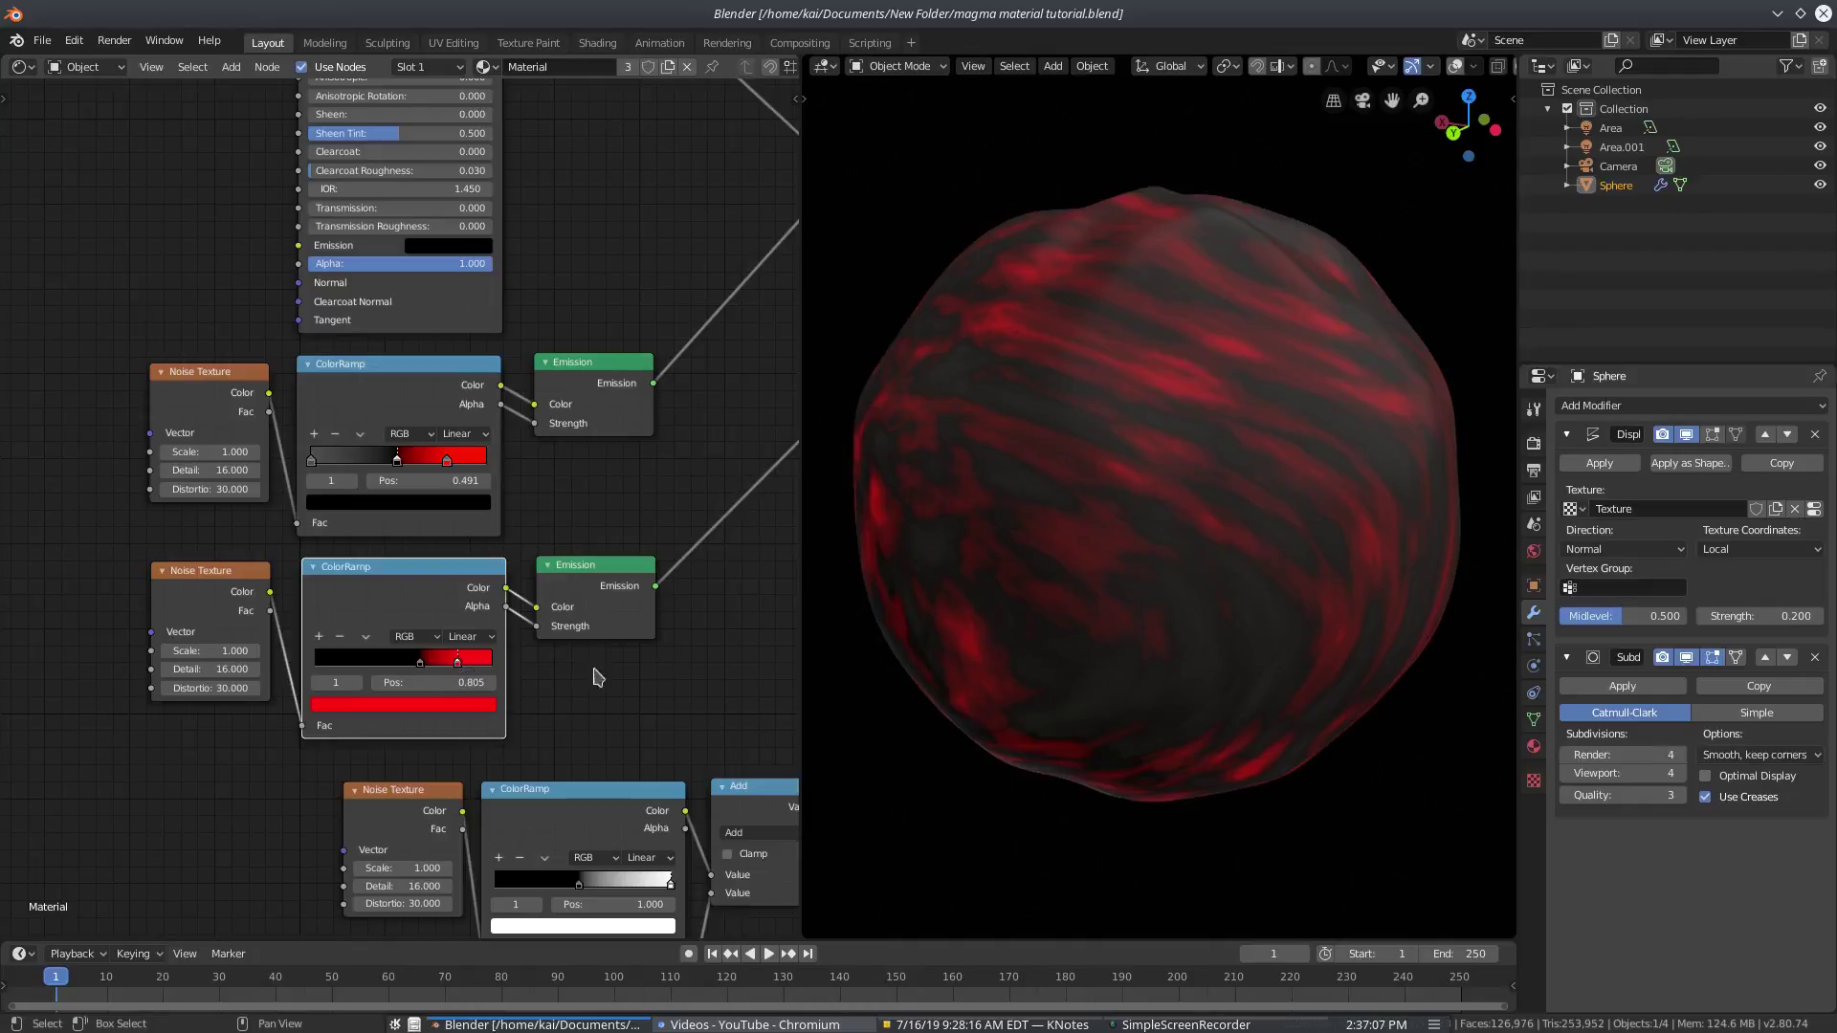
middle_click_drag(1287, 683, 873, 658)
scroll(1091, 679, "down", 2)
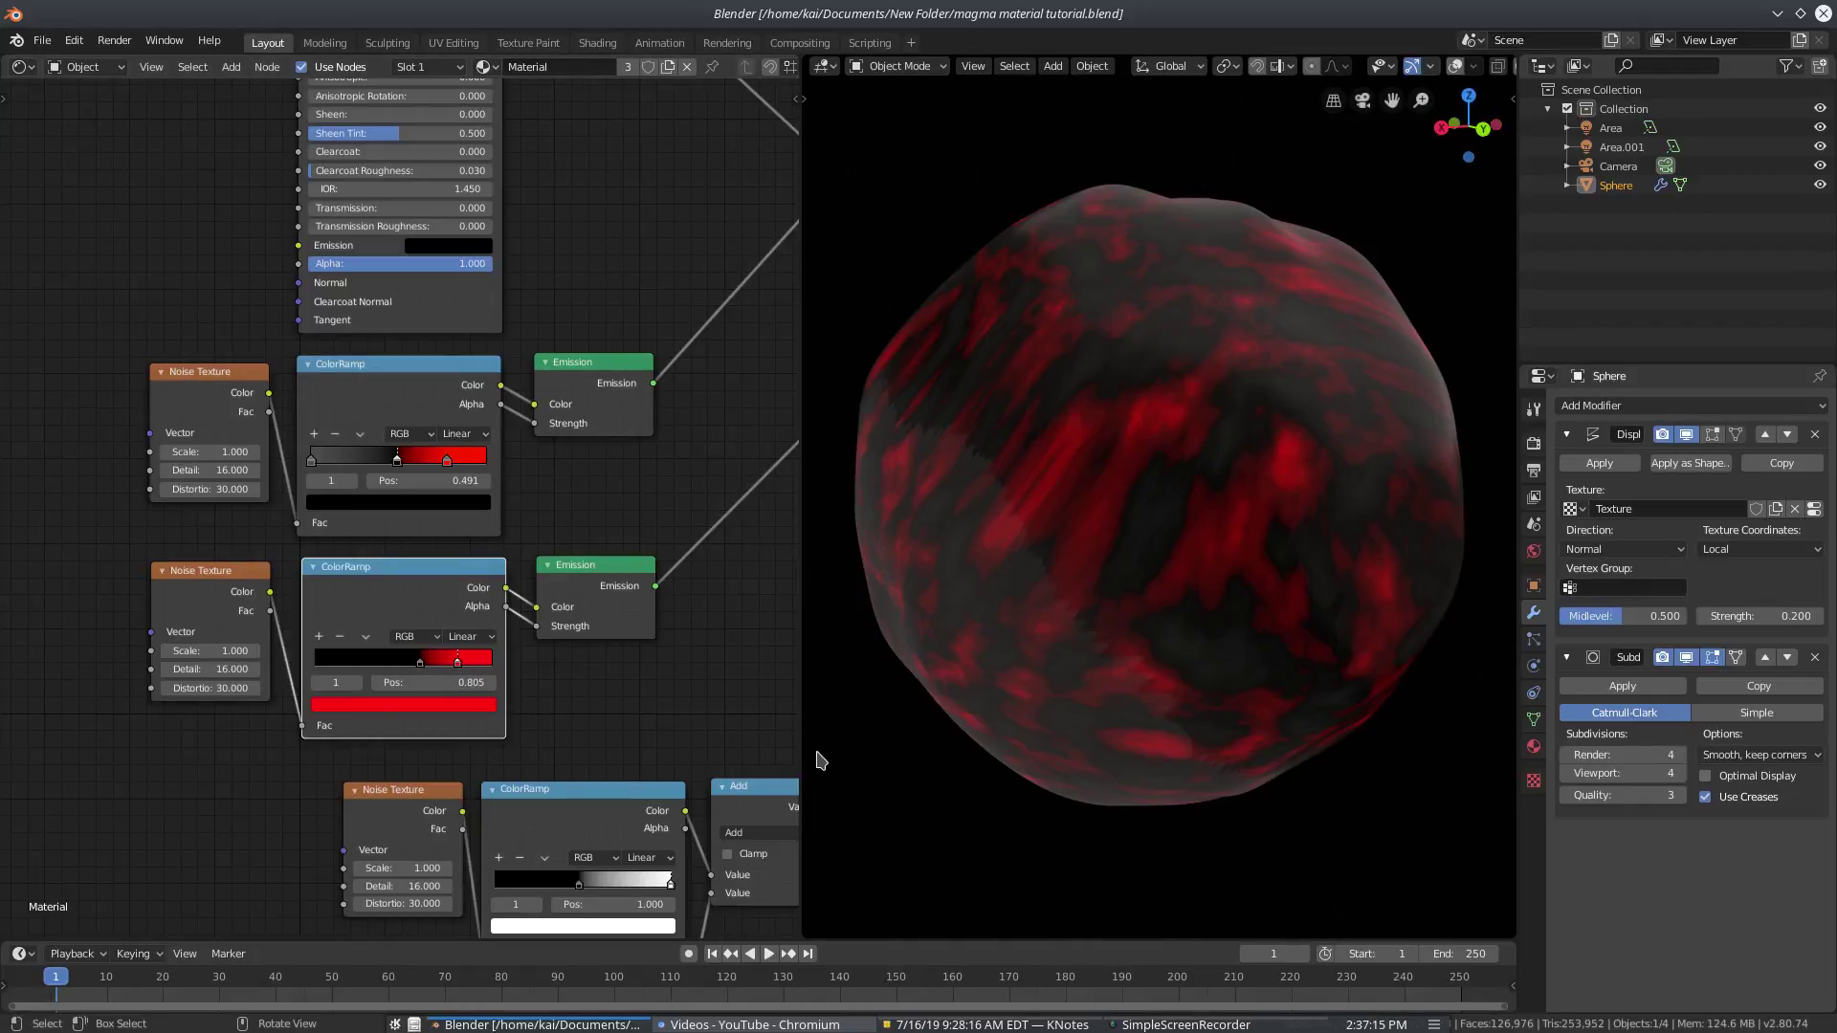
Move the black stop of the lower red ColorRamp to position 0.559
middle_click_drag(512, 648, 591, 637)
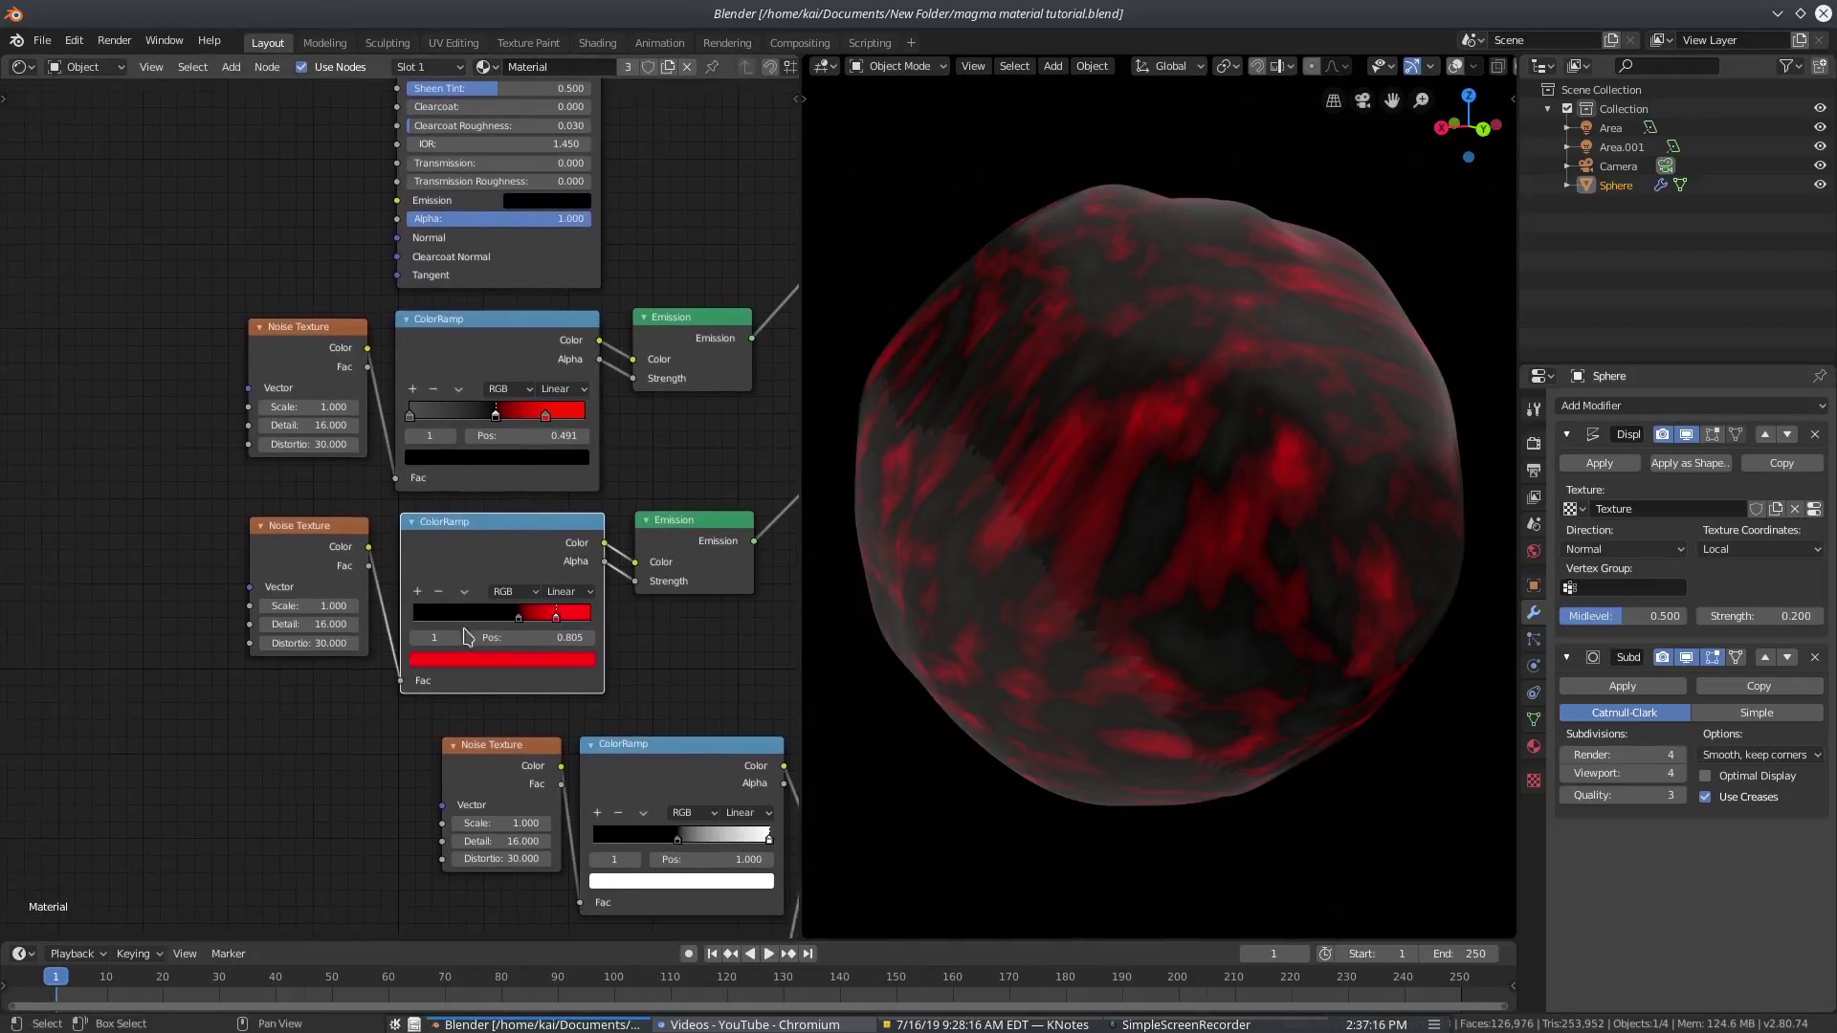
scroll(402, 512, "up", 1)
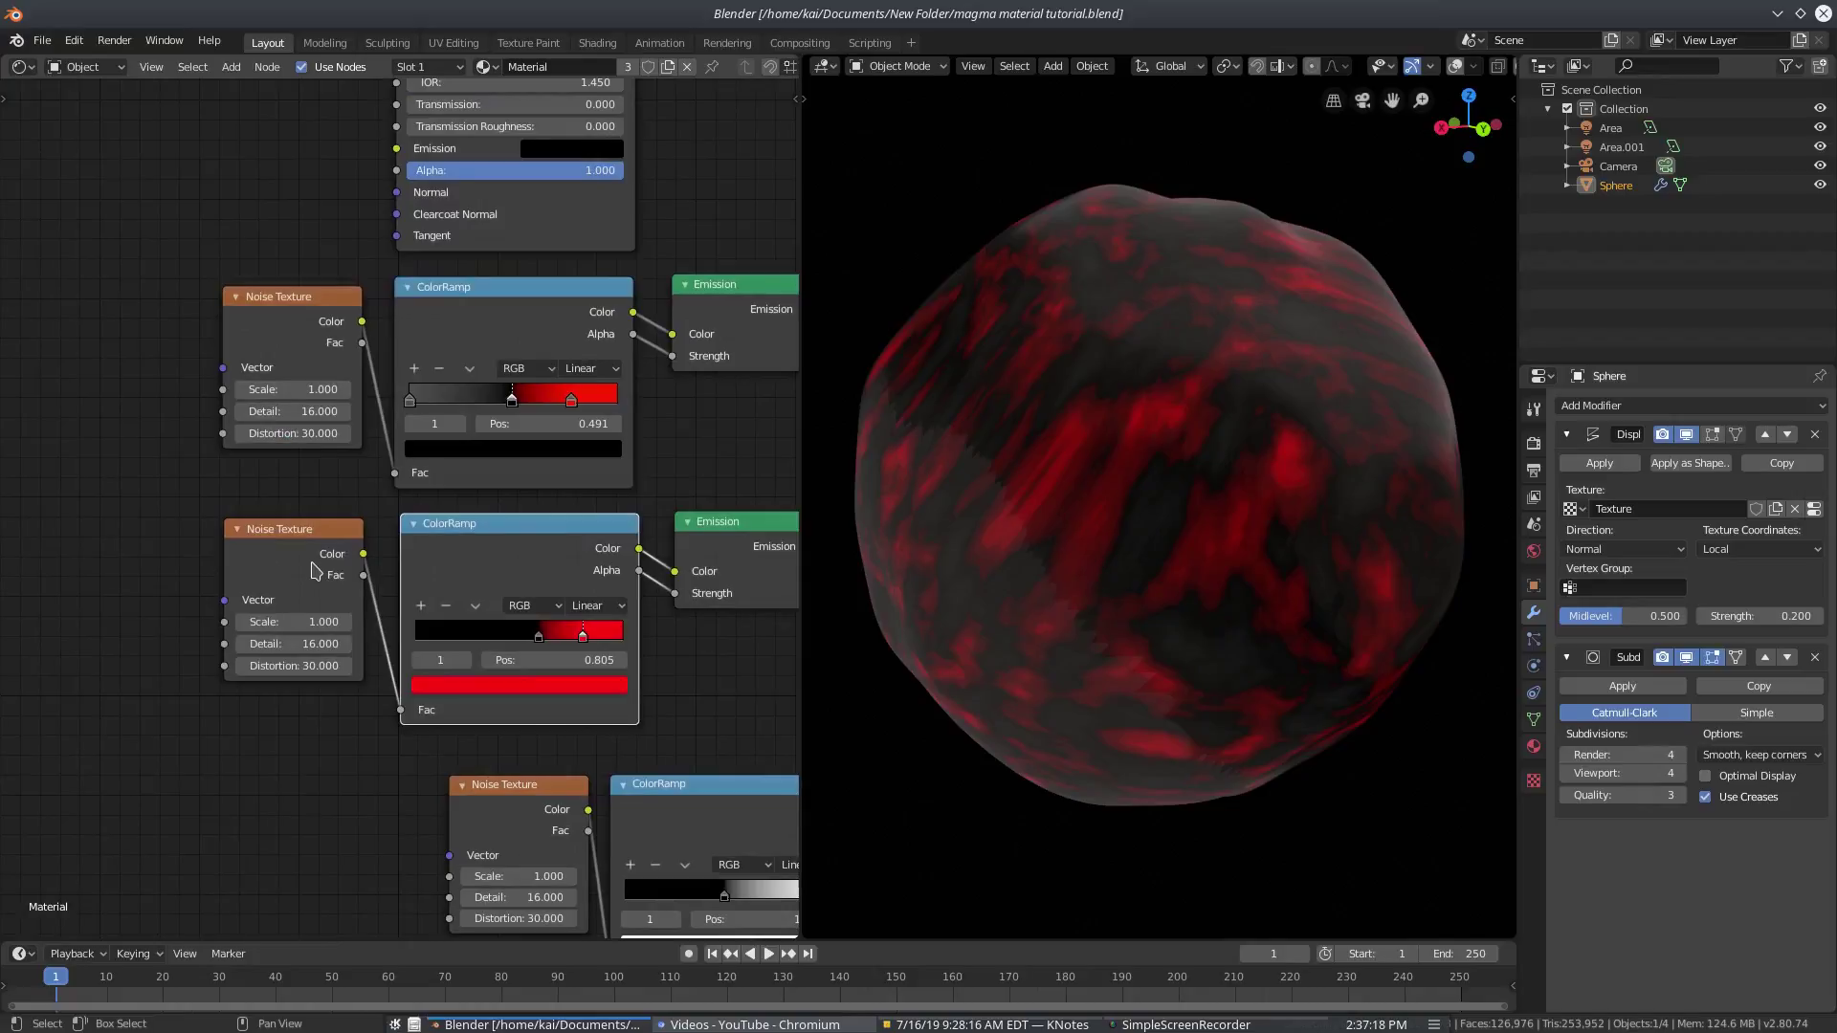
left_click(313, 572)
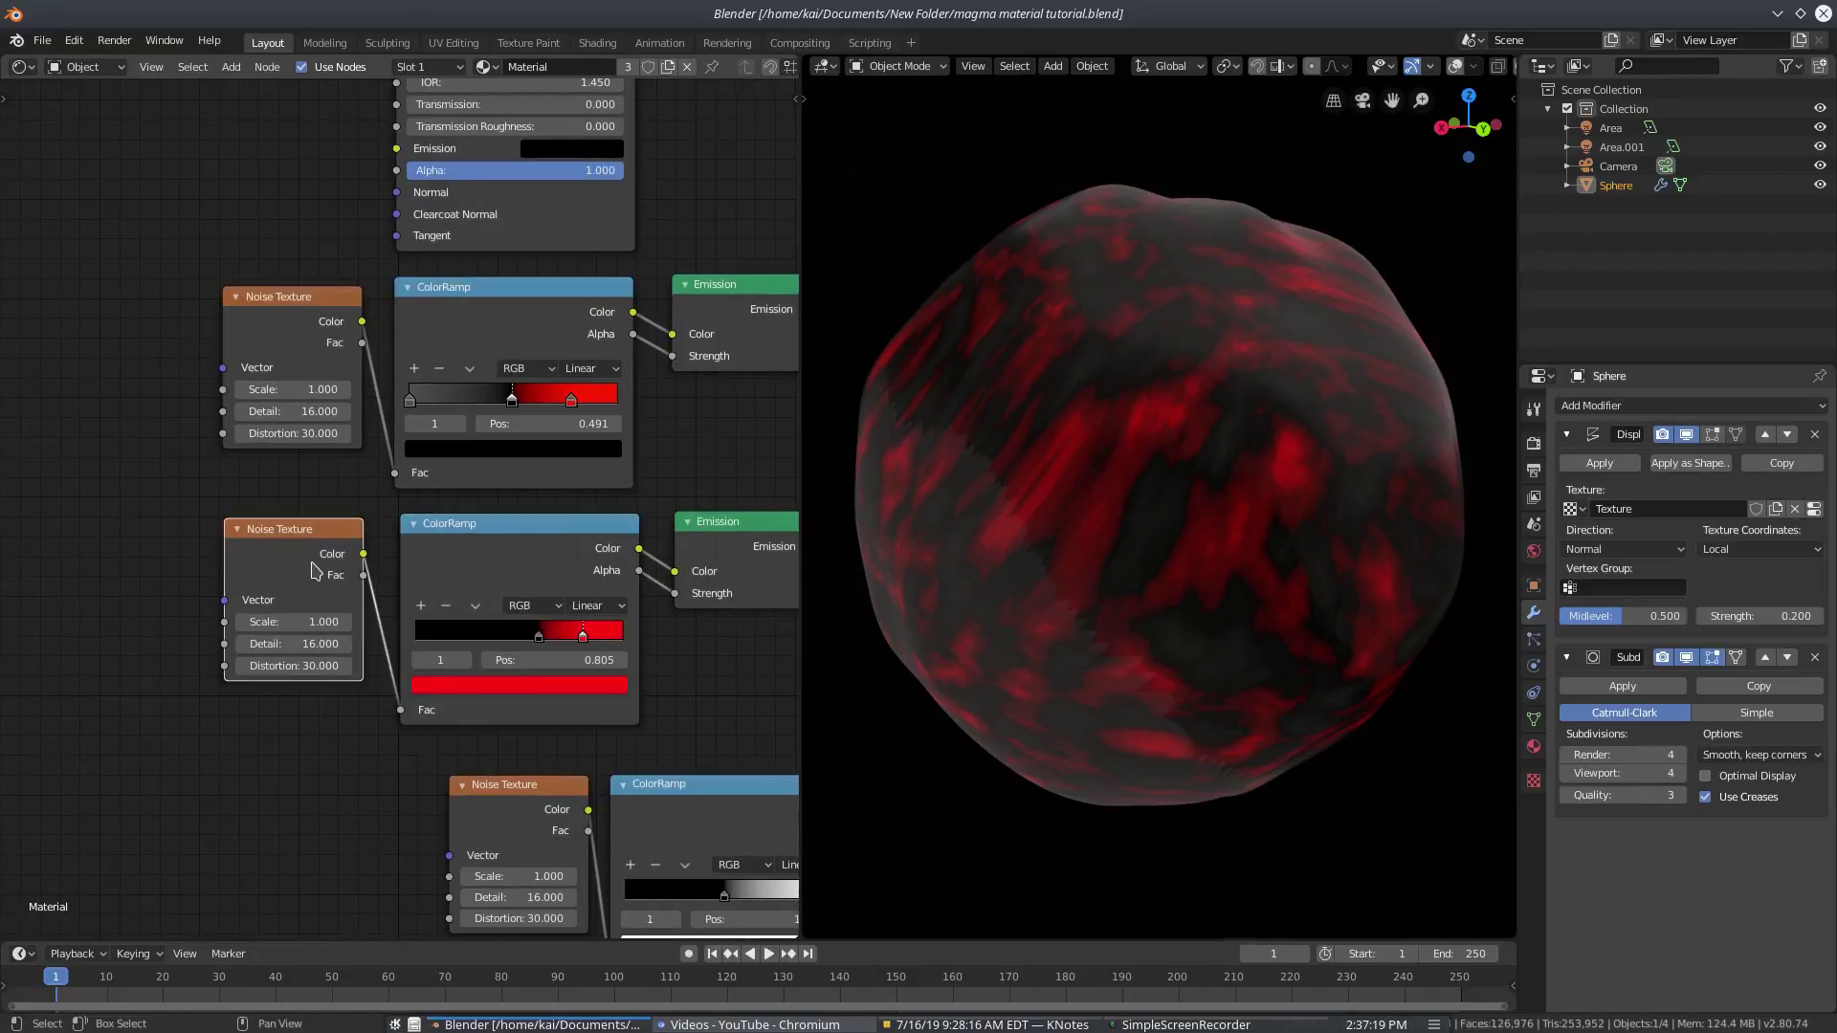
left_click(567, 542)
middle_click_drag(568, 542, 493, 533)
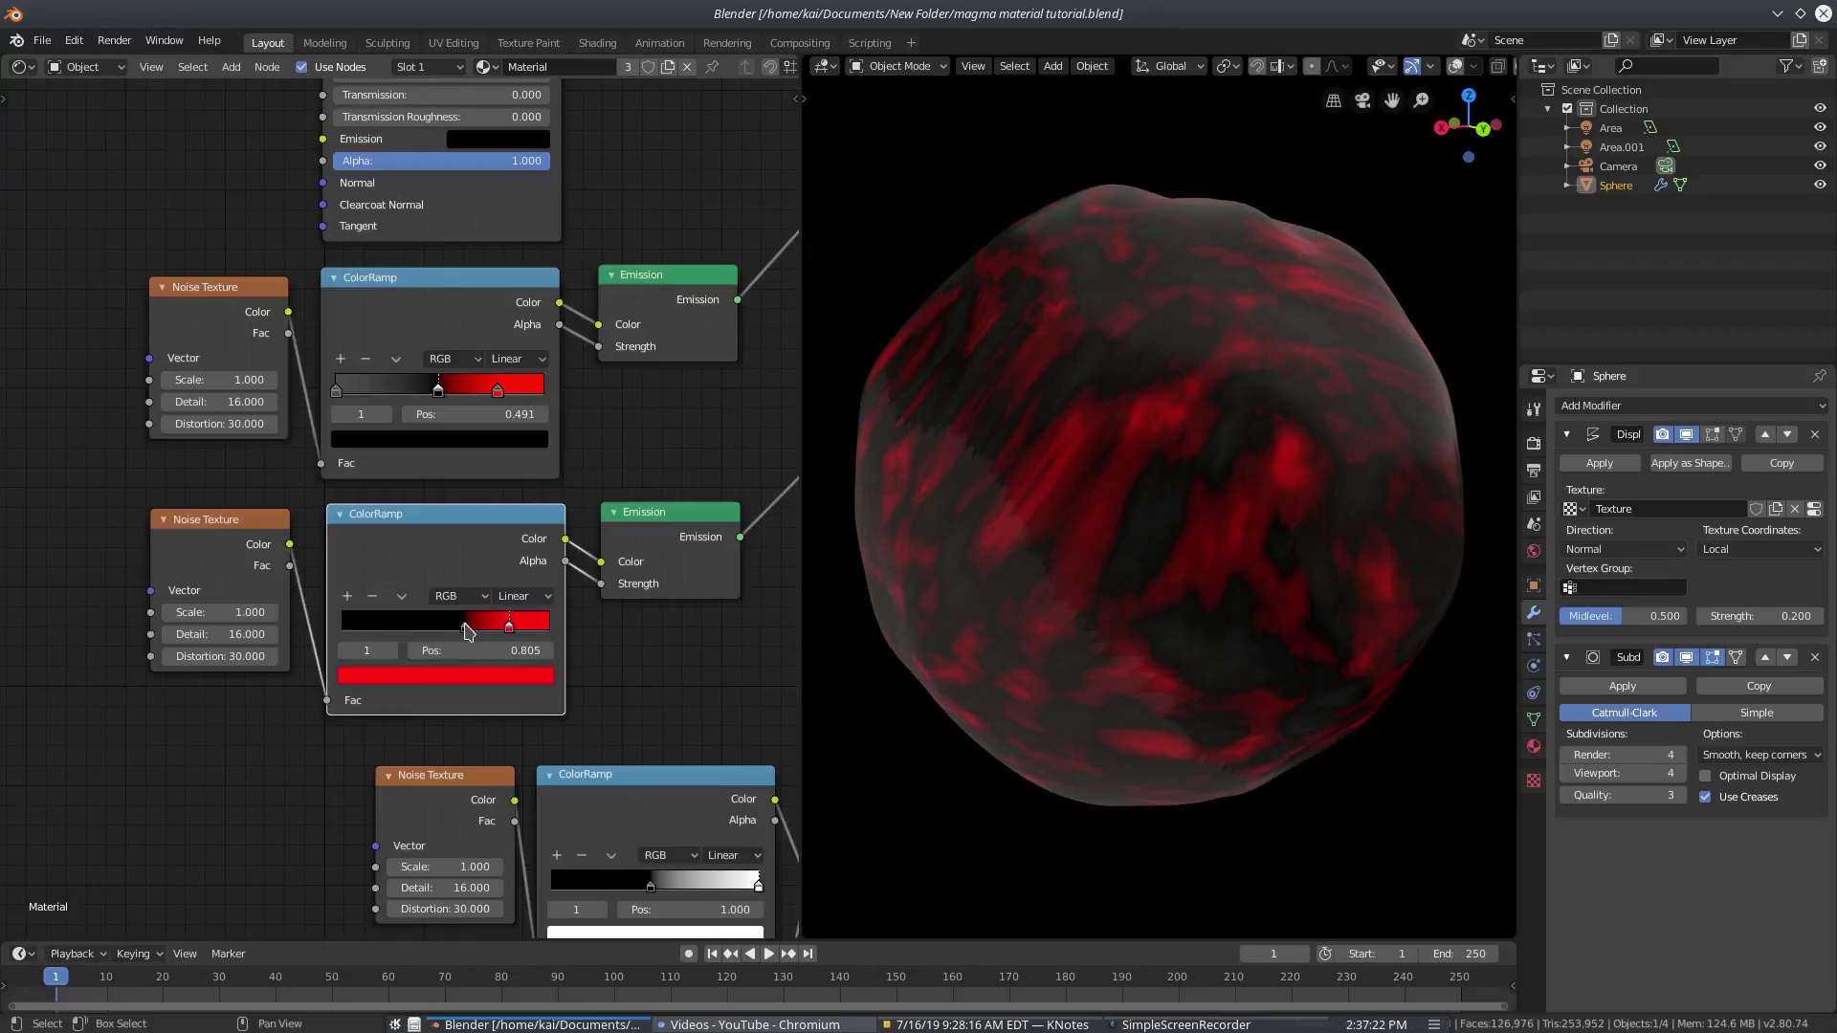
left_click_drag(466, 631, 461, 631)
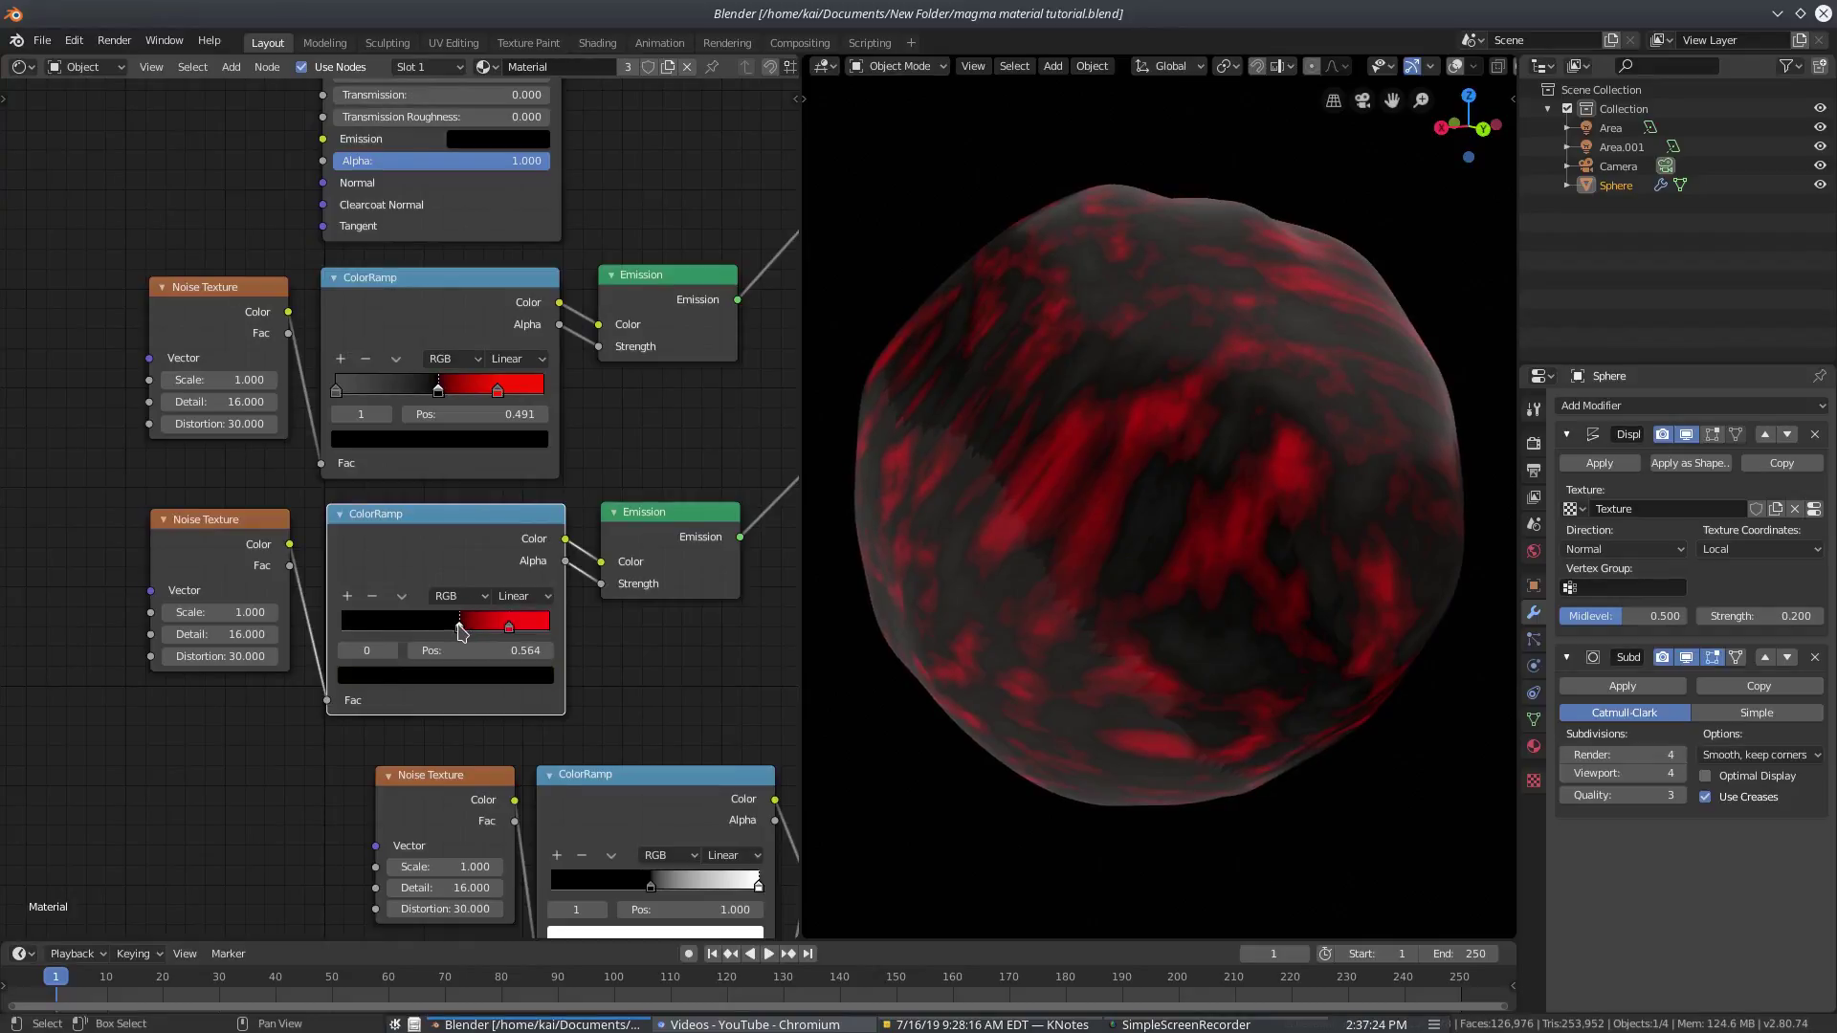
left_click(692, 526)
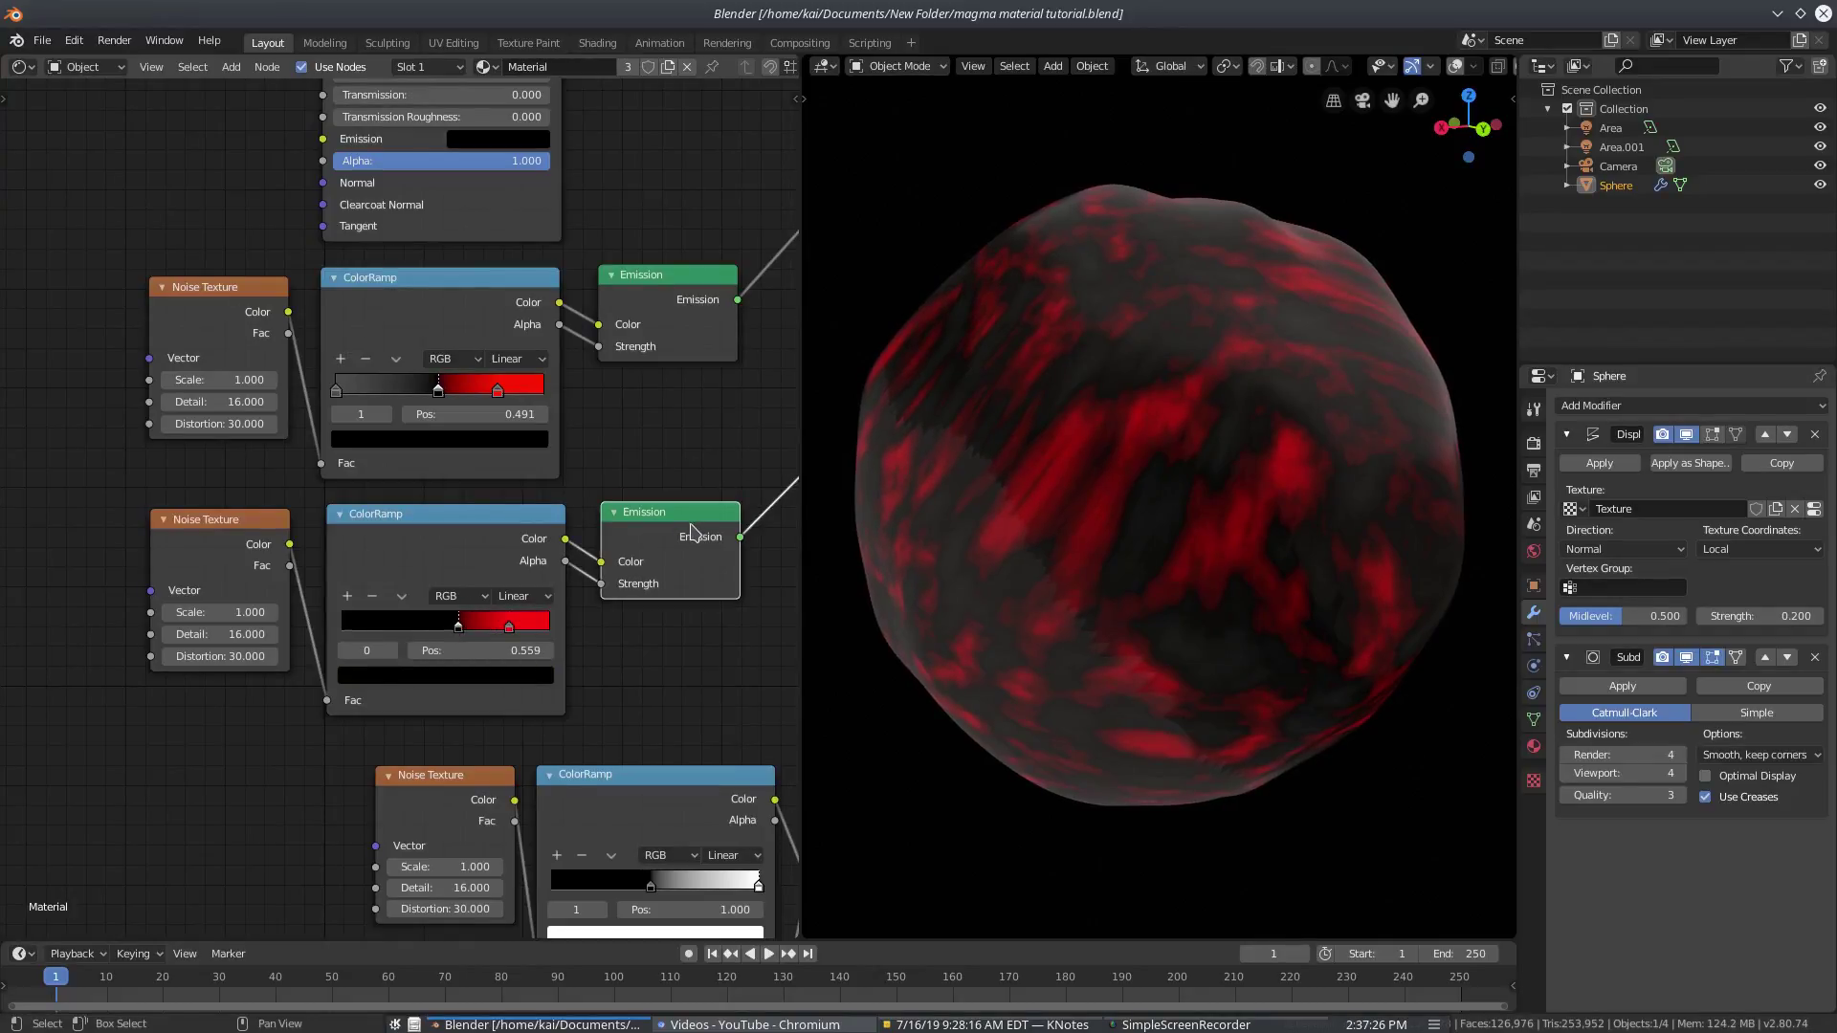
Try a Distortion of 20 on the Noise Texture feeding the lower red ColorRamp, and set it back to 30
double_click(226, 661)
key("ctrl+a")
key("BackSpace")
type("20")
key("Return")
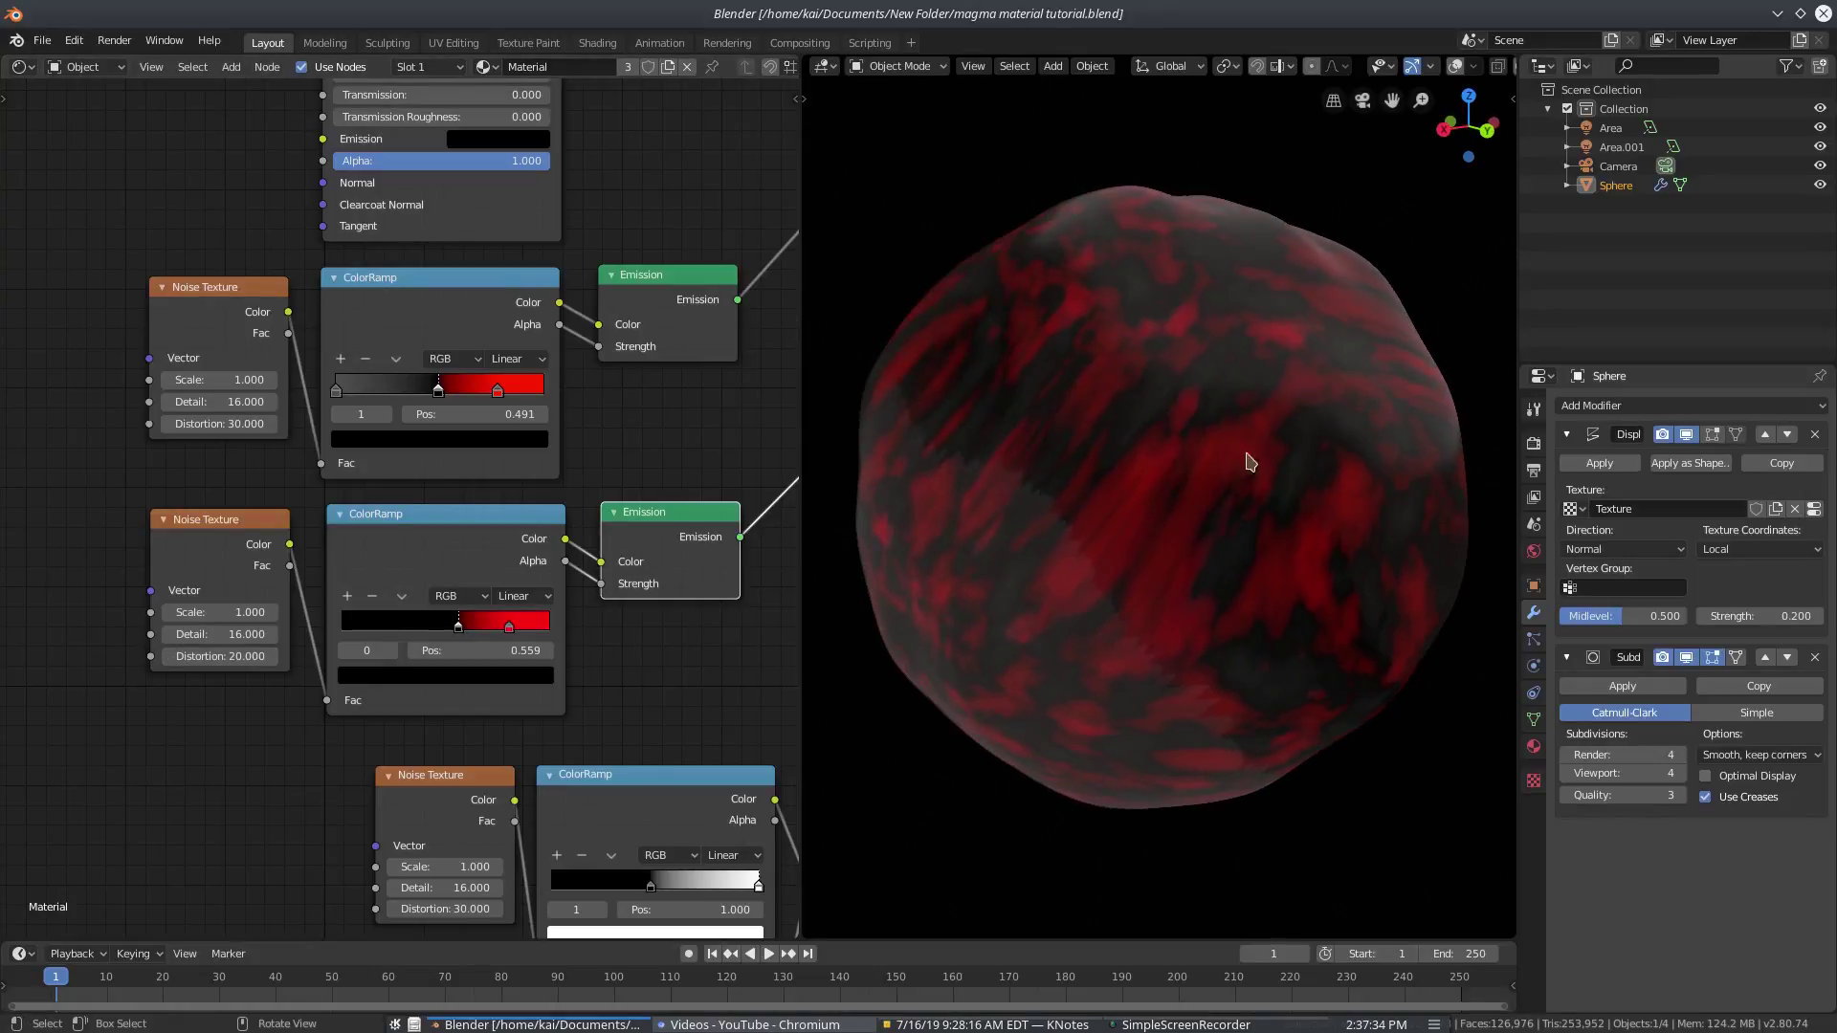
left_click(235, 659)
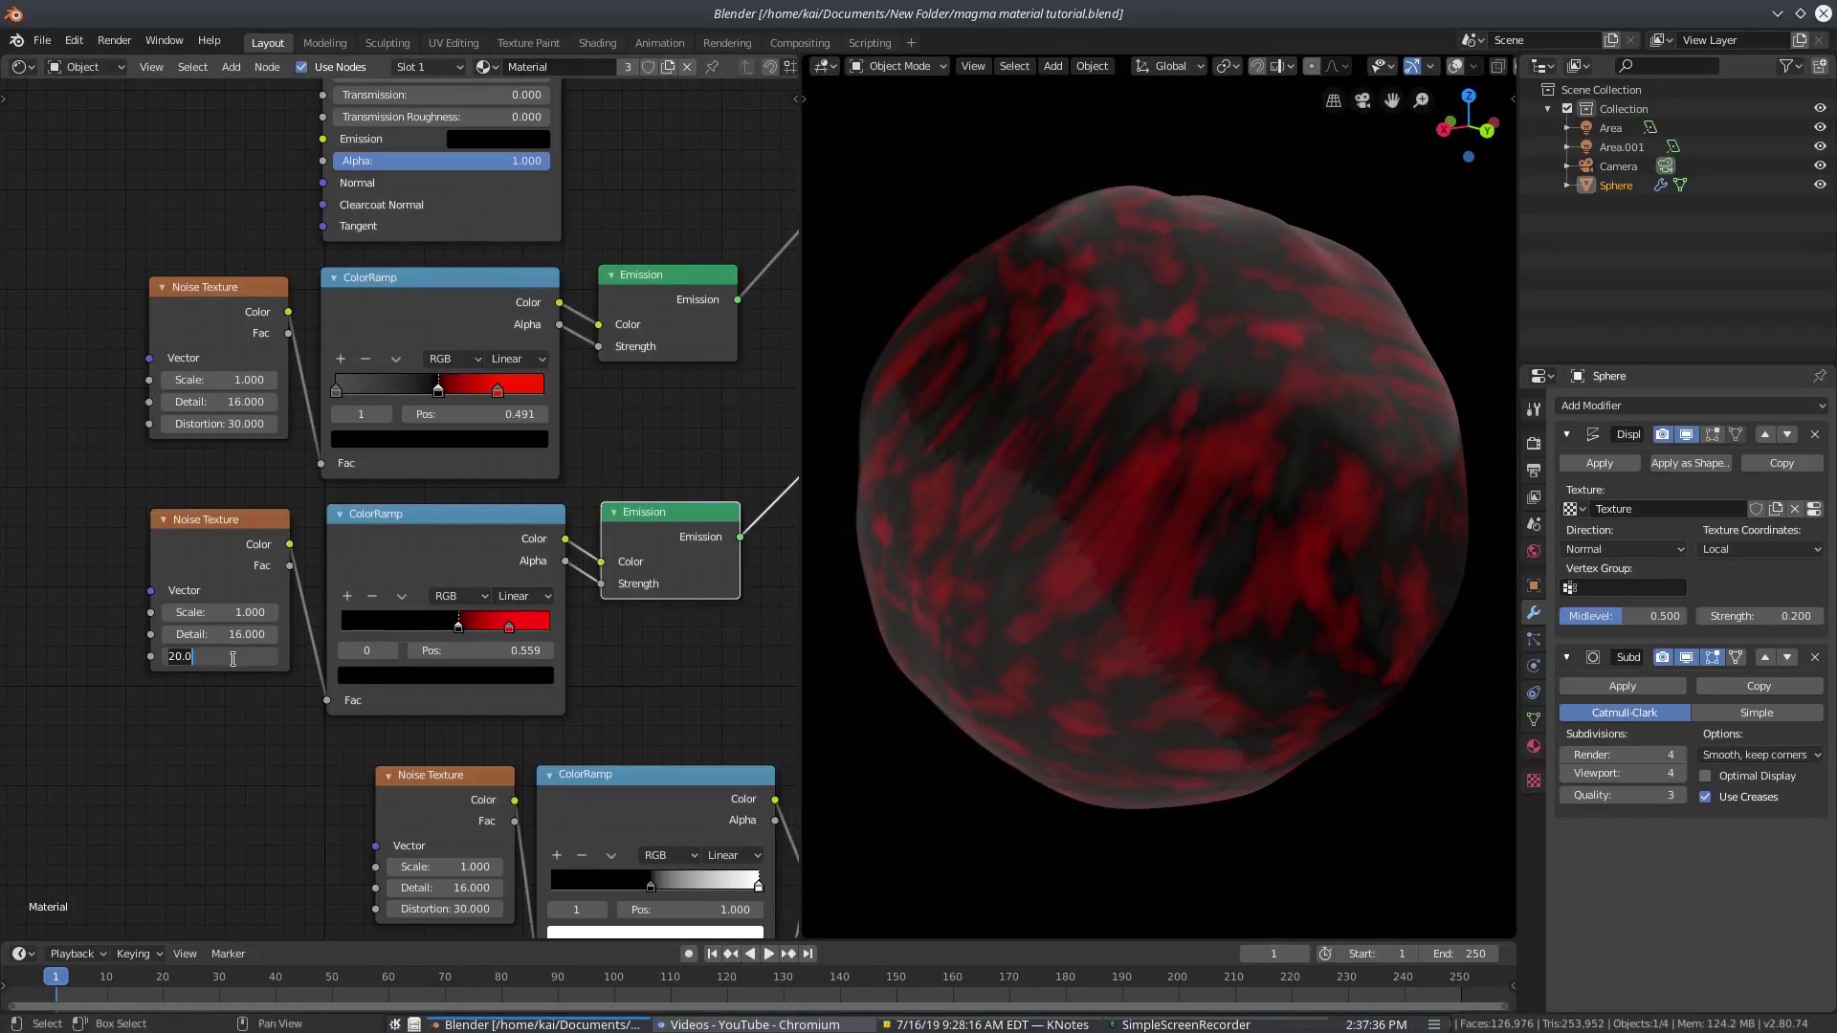
type("30")
key("Return")
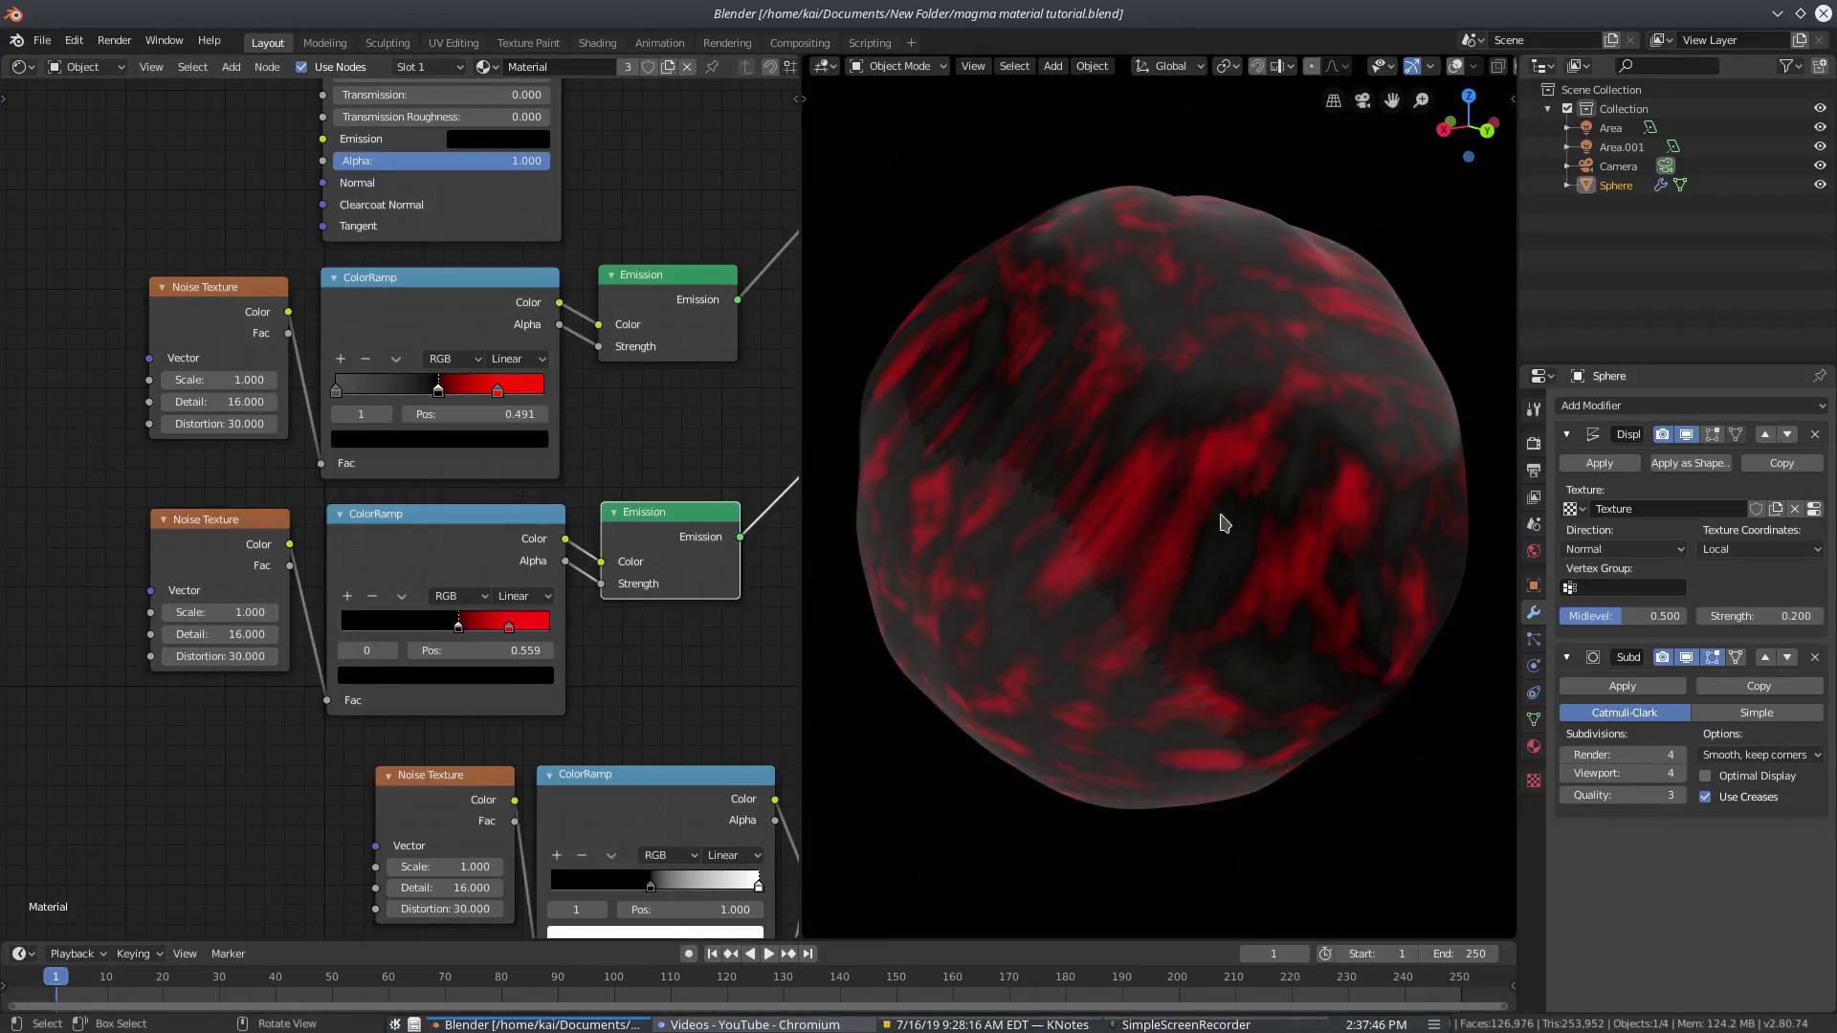
Move the second Mix Shader node closer to the first Mix Shader in the node layout
middle_click_drag(1242, 734, 1155, 339)
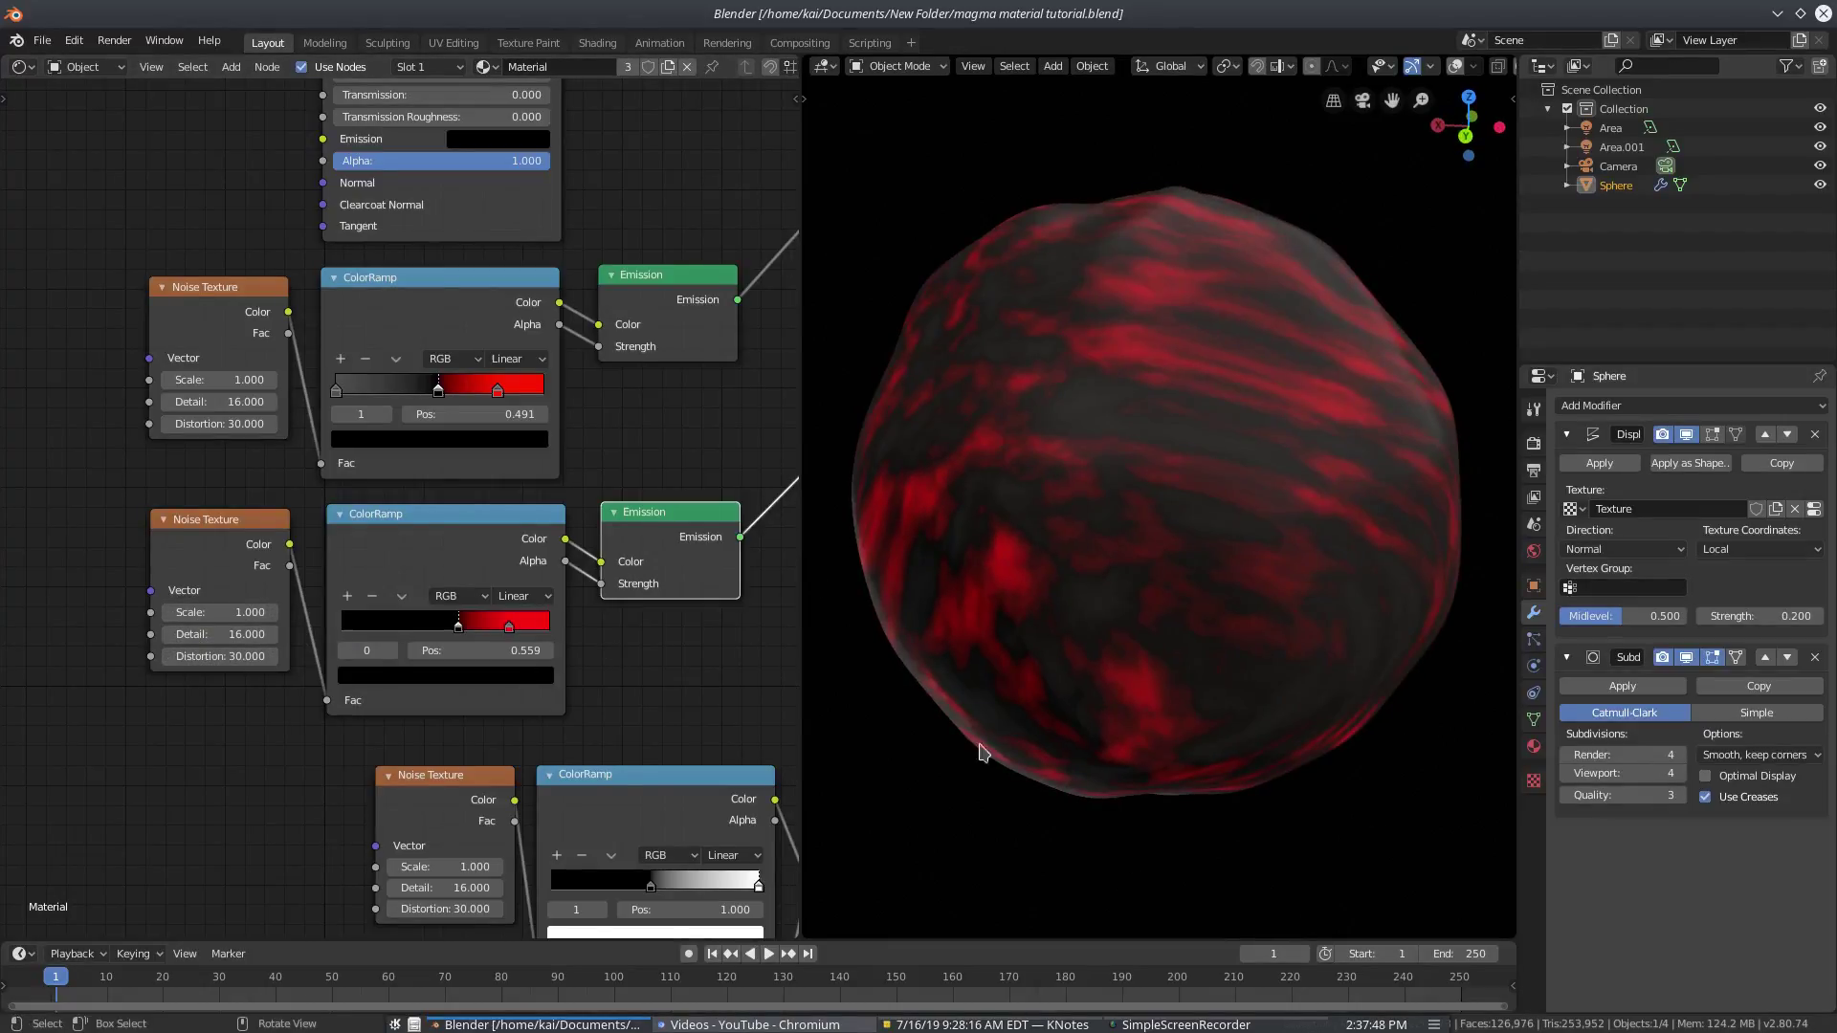
middle_click_drag(683, 666, 383, 734)
scroll(583, 614, "down", 4)
middle_click_drag(571, 566, 493, 715)
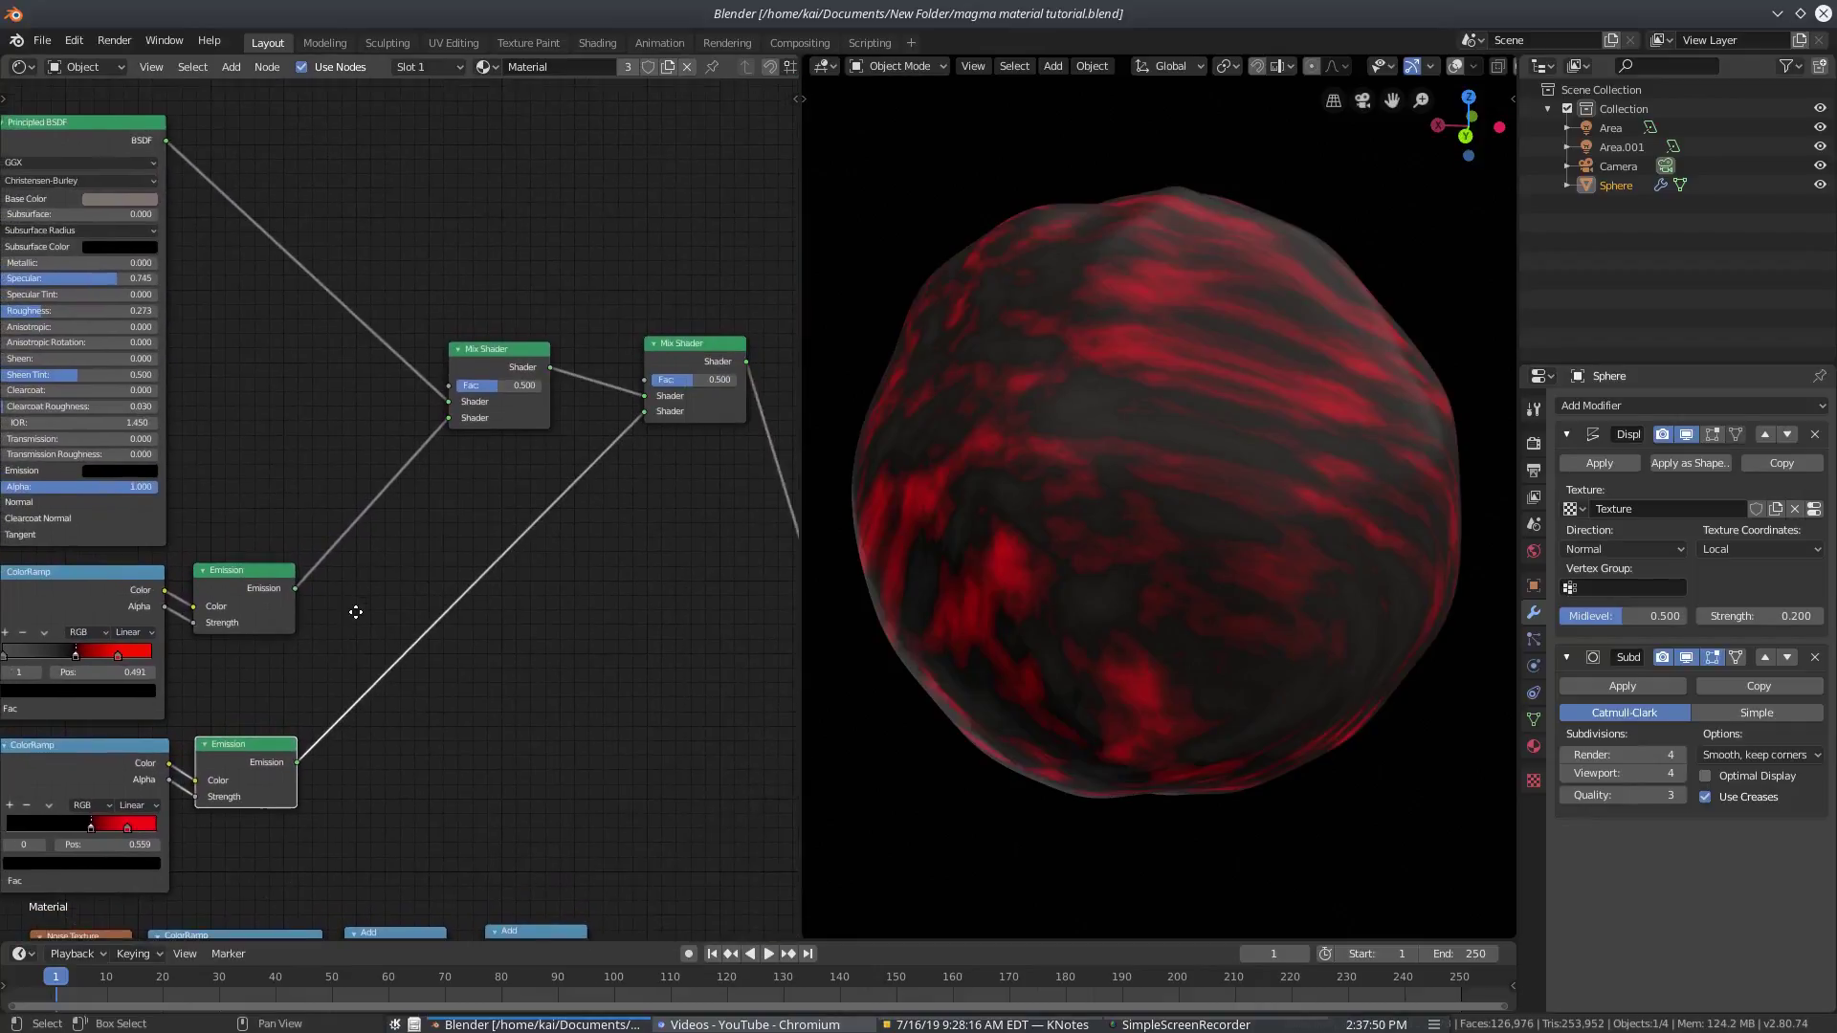
middle_click_drag(356, 612, 265, 627)
left_click_drag(612, 363, 554, 367)
middle_click_drag(596, 466, 537, 332)
middle_click_drag(562, 607, 754, 536)
middle_click_drag(562, 586, 753, 421)
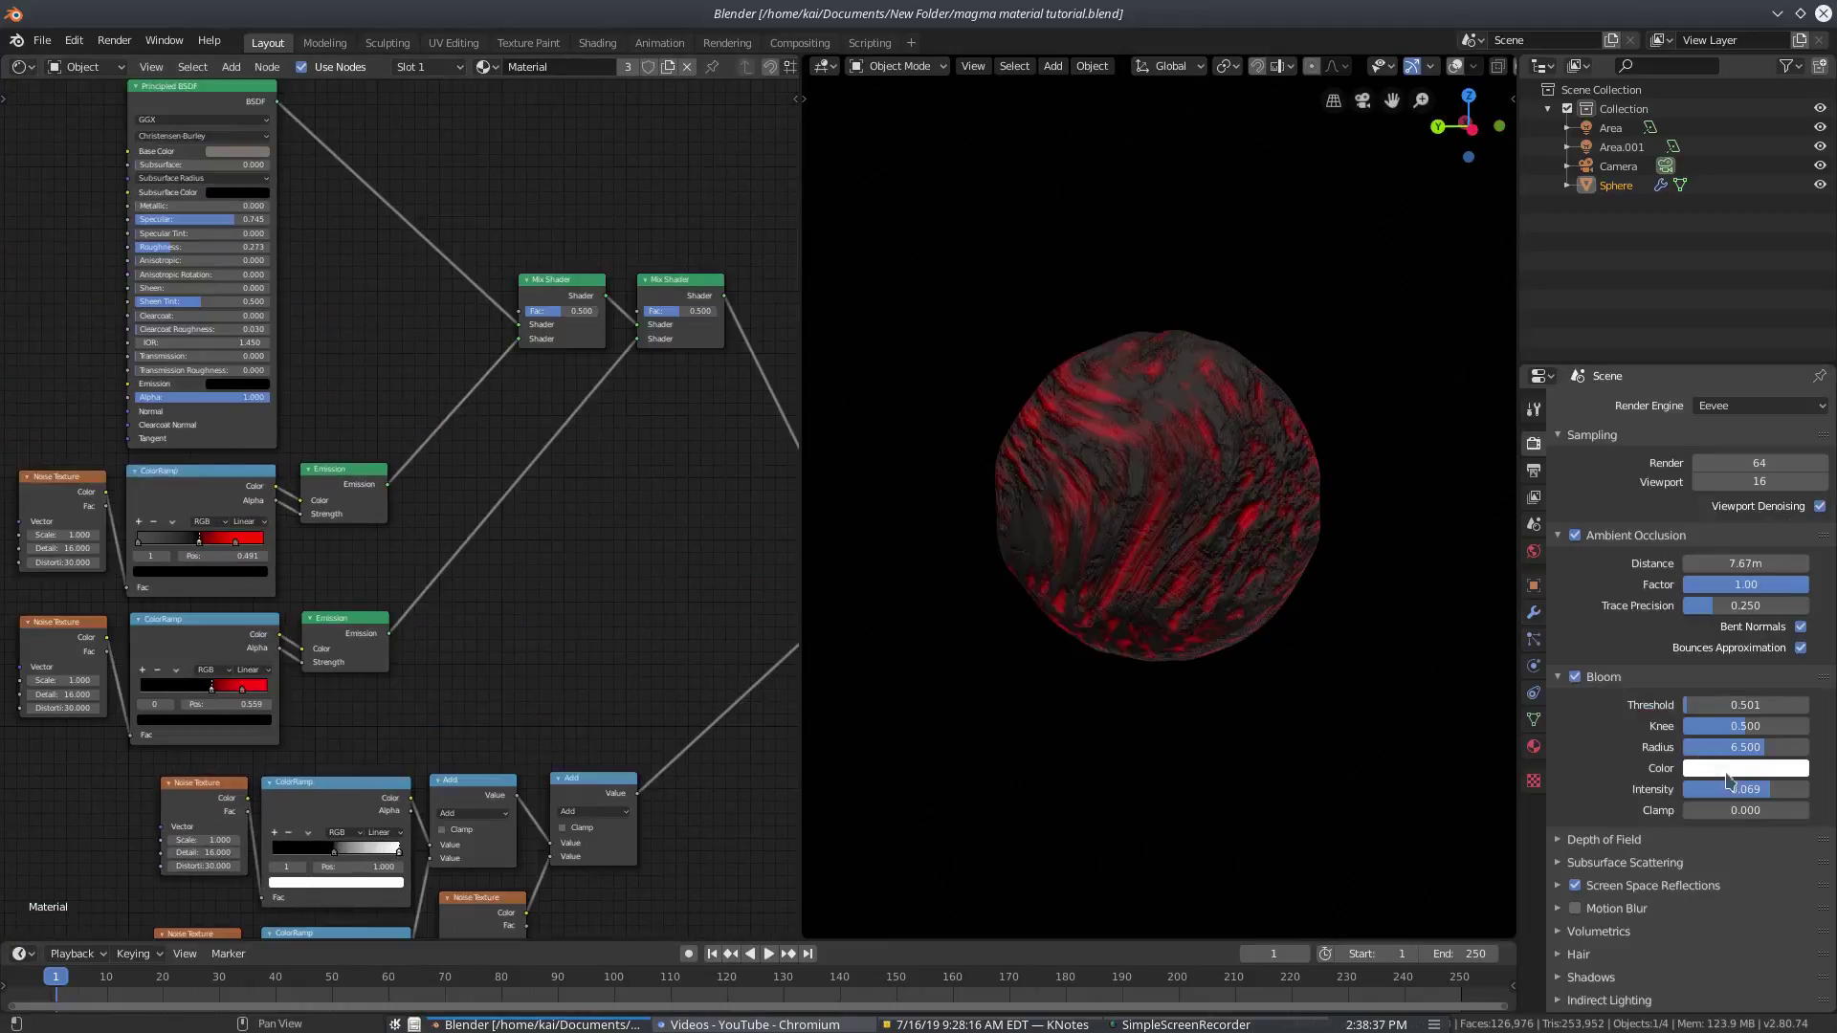
Set the Bloom Intensity in the Eevee render settings to 0.100
left_click_drag(1727, 780, 1765, 780)
middle_click_drag(1228, 679, 1216, 594)
scroll(1124, 655, "up", 1)
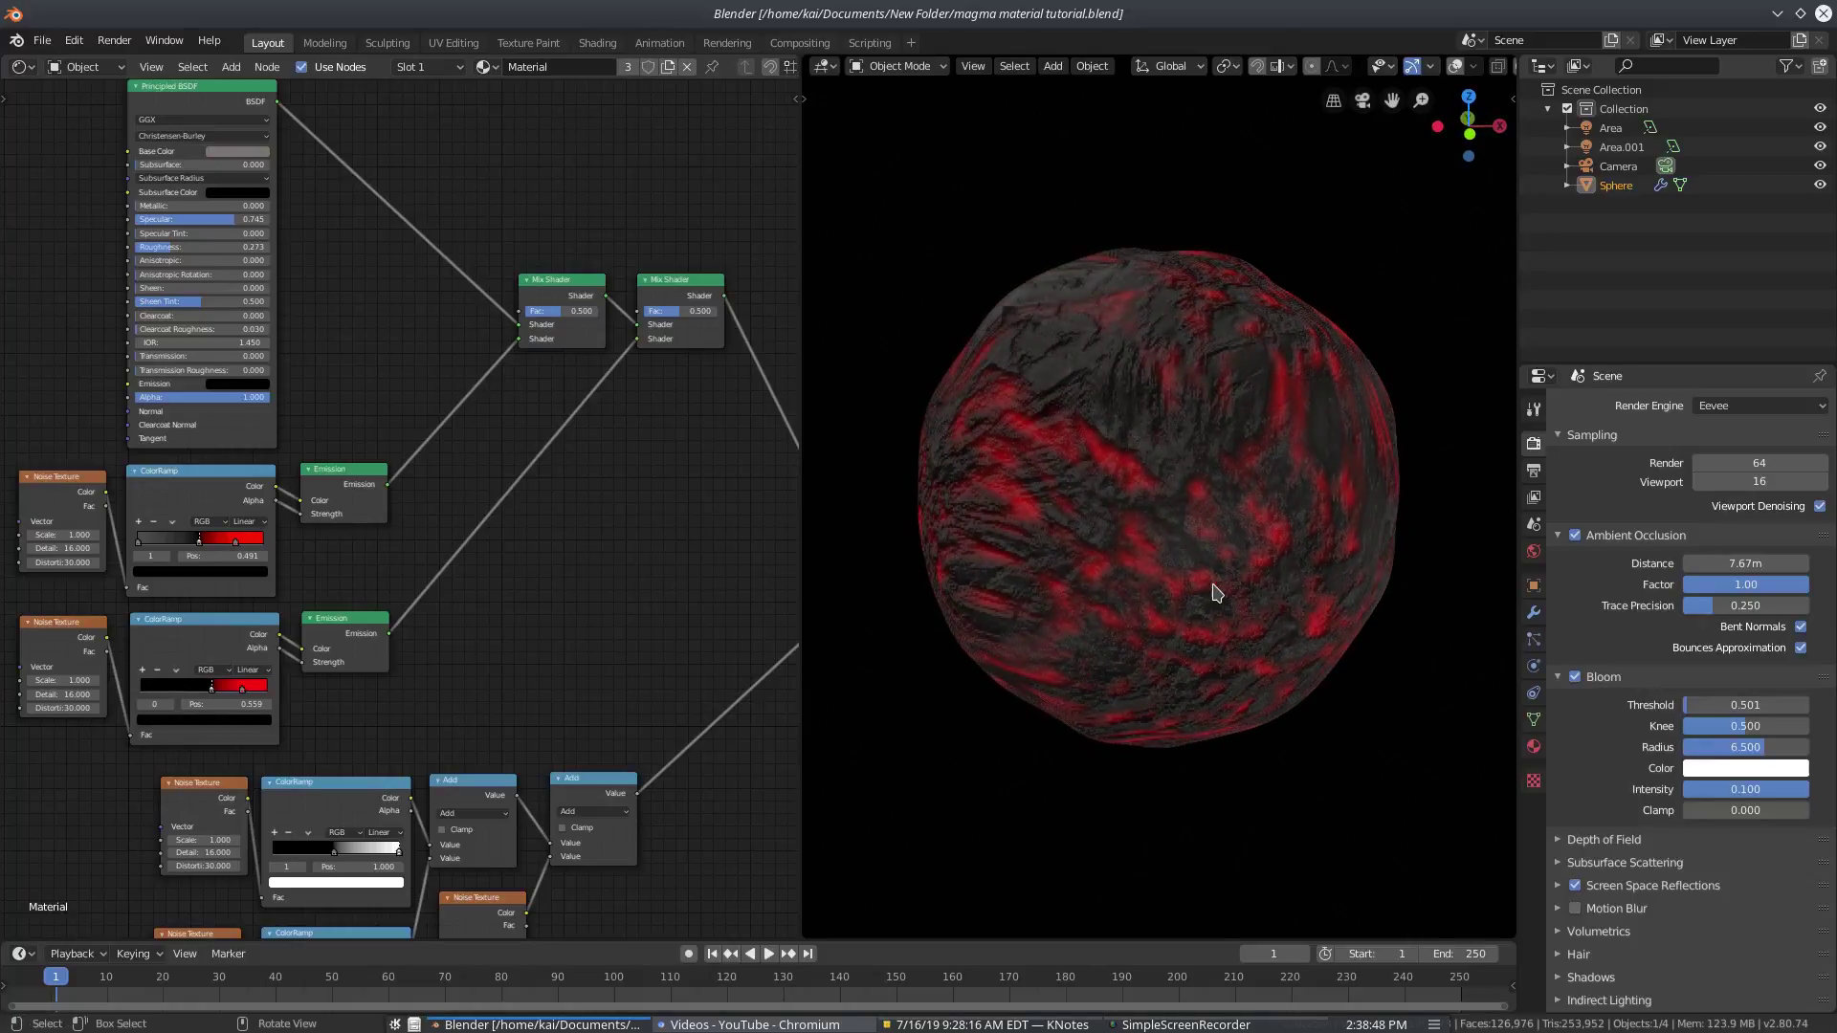